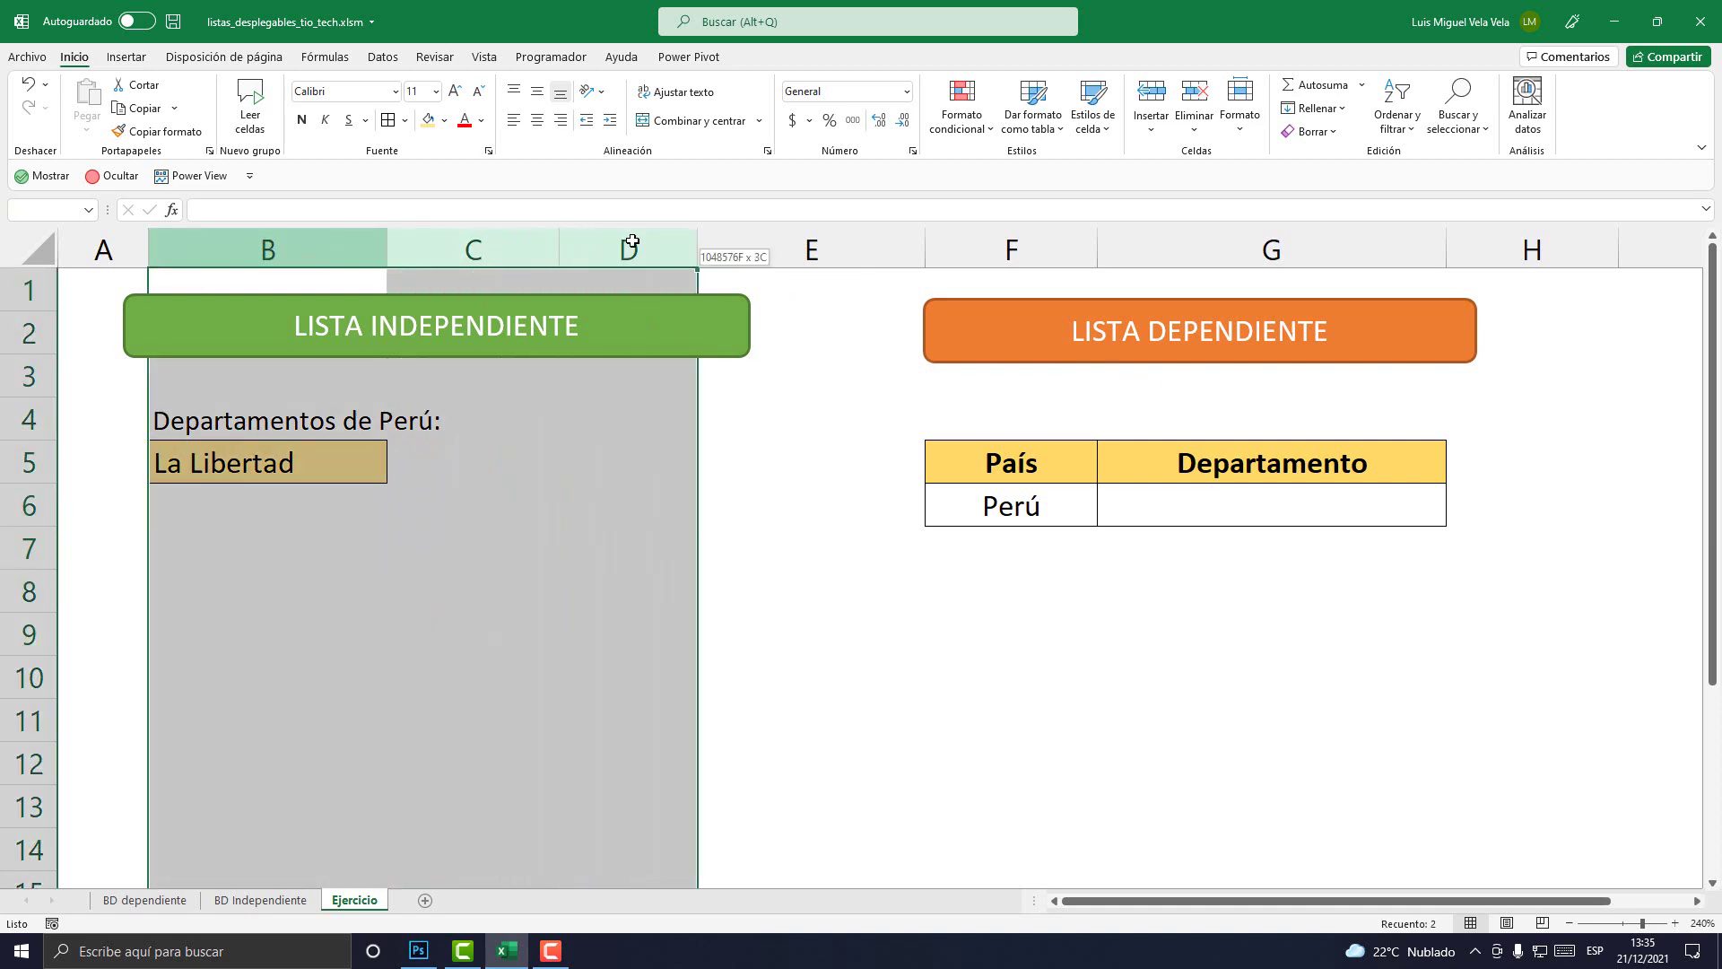
Select columns B through E of the exercise area, then clear the selection
left_click_drag(339, 236, 807, 241)
left_click(807, 241)
left_click(673, 240)
left_click(531, 240)
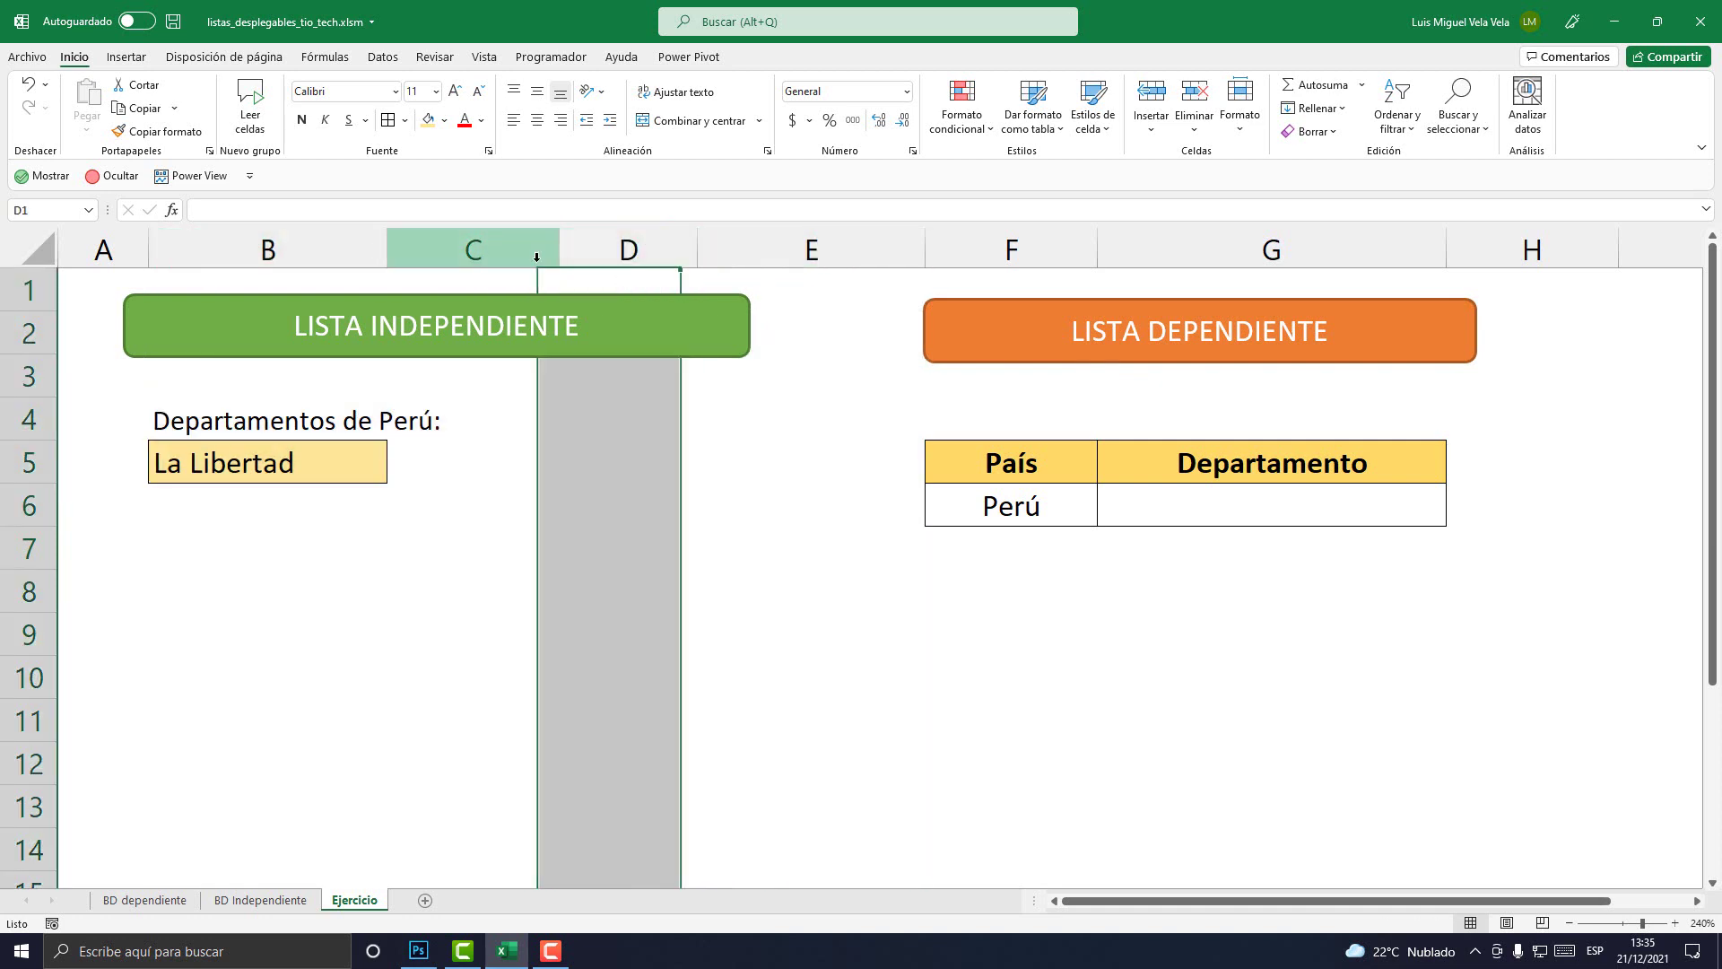
left_click(358, 242)
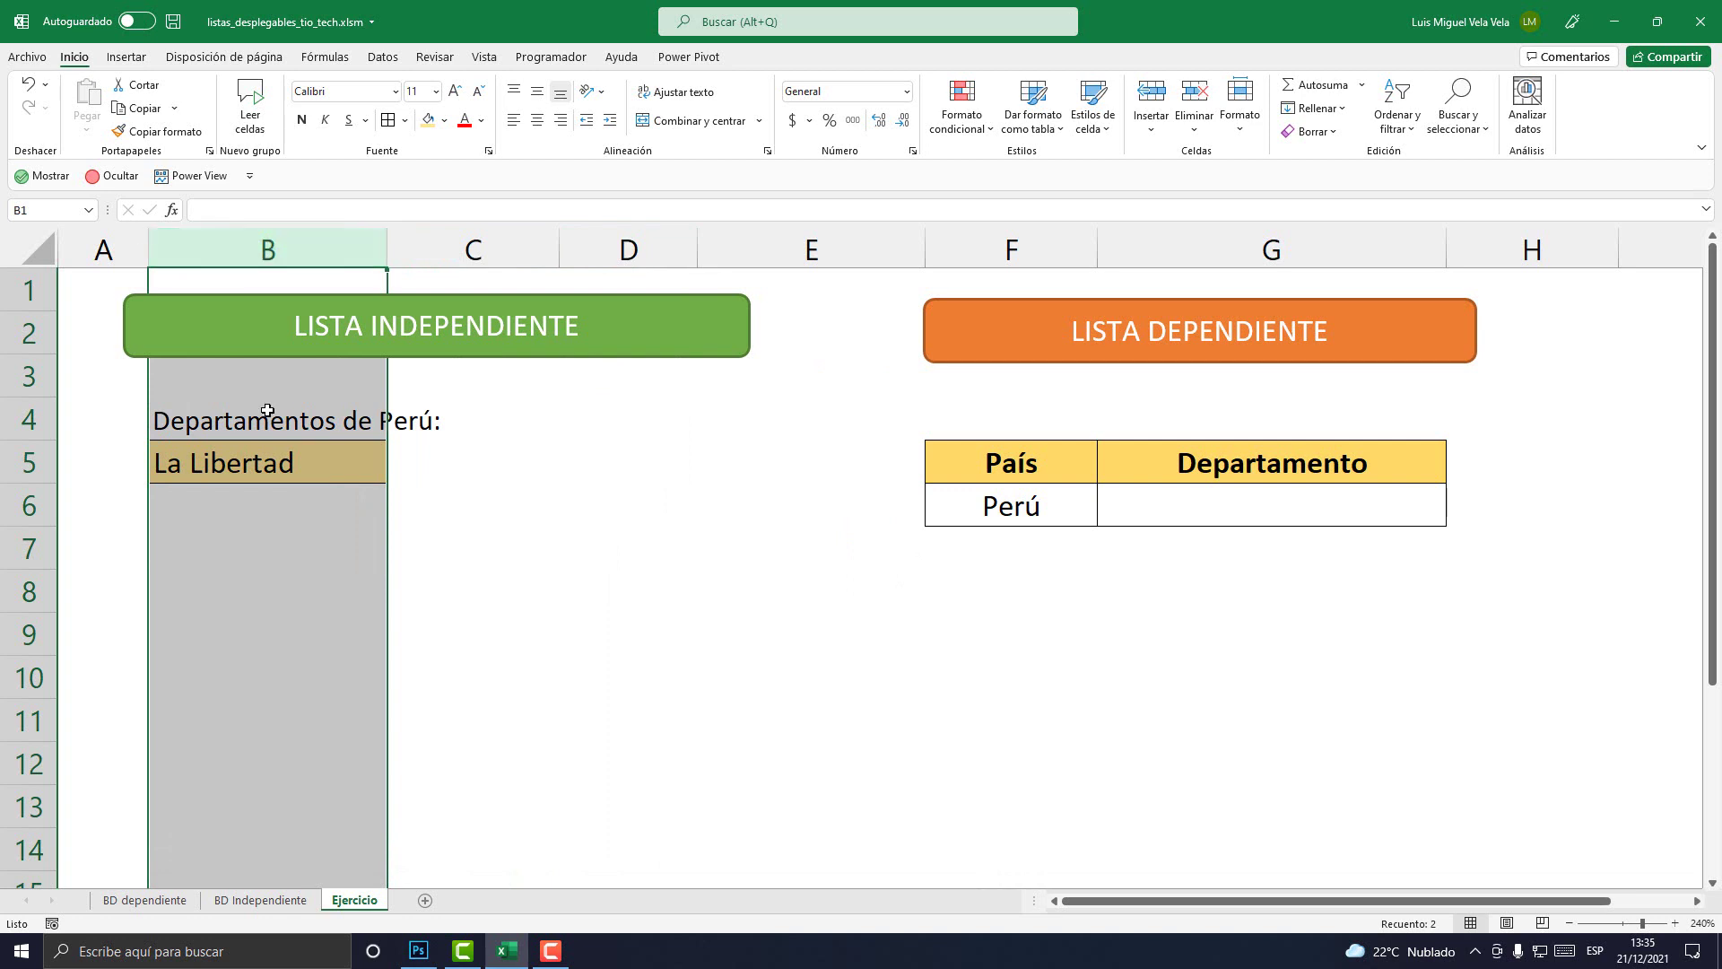
left_click(708, 691)
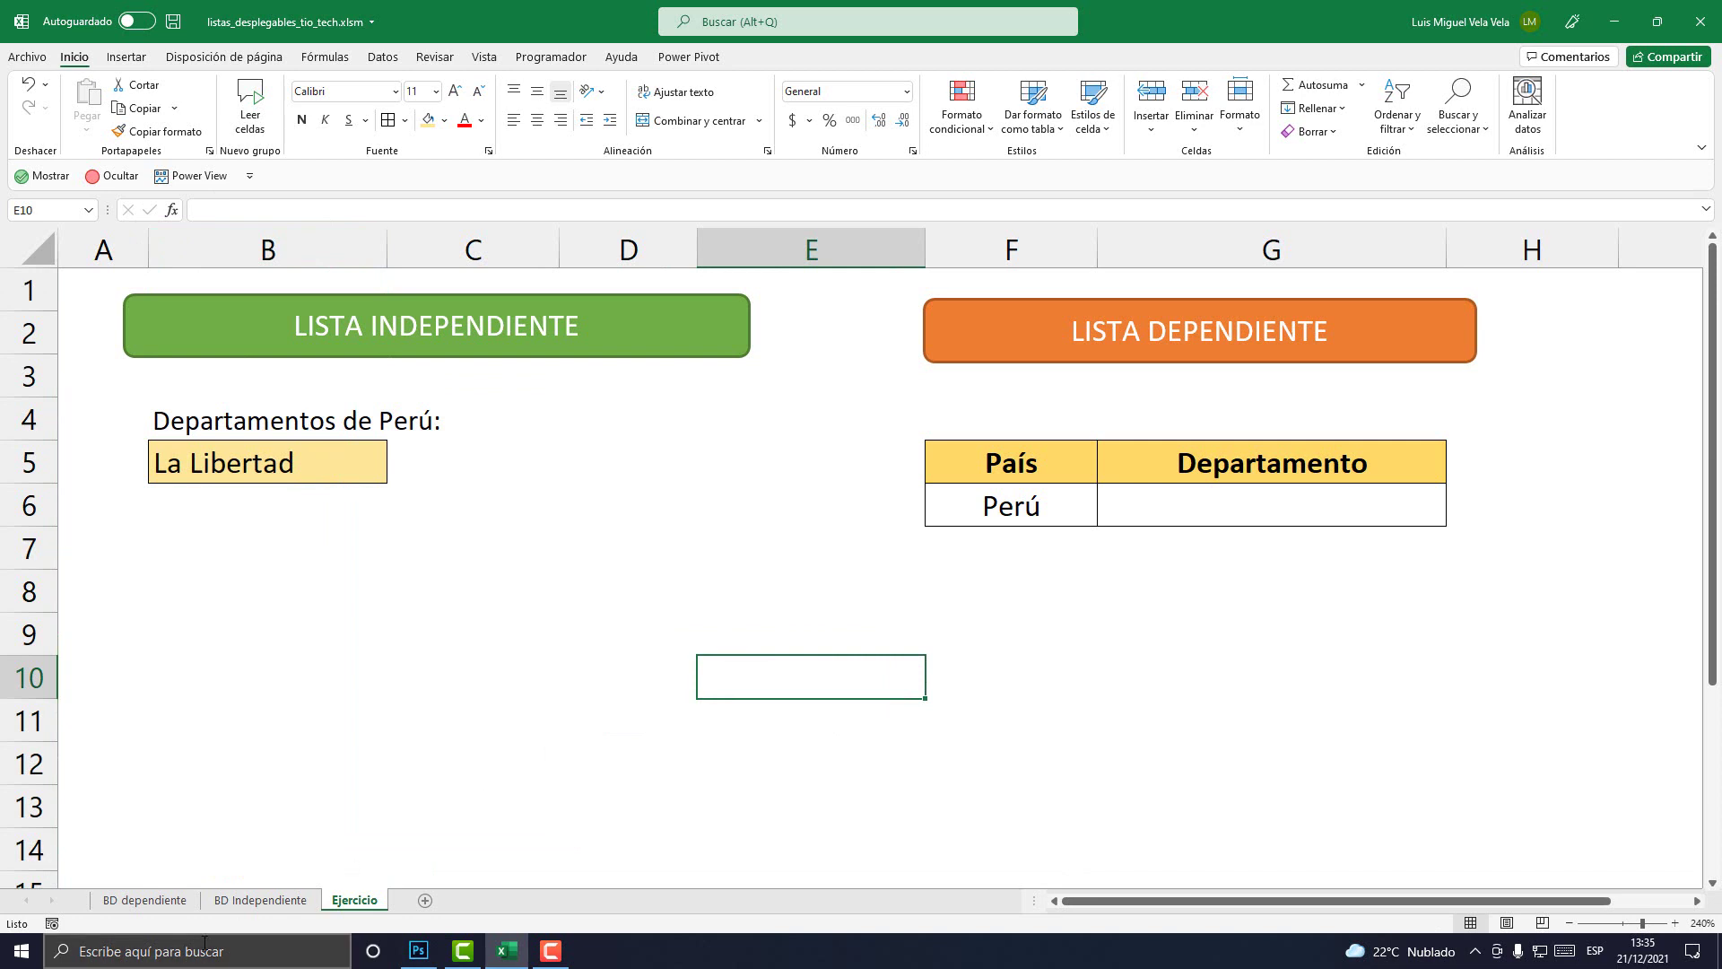
Look over the BD Independiente and BD dependiente sheets, then return to Ejercicio
left_click(260, 900)
left_click_drag(494, 418, 570, 473)
left_click(570, 472)
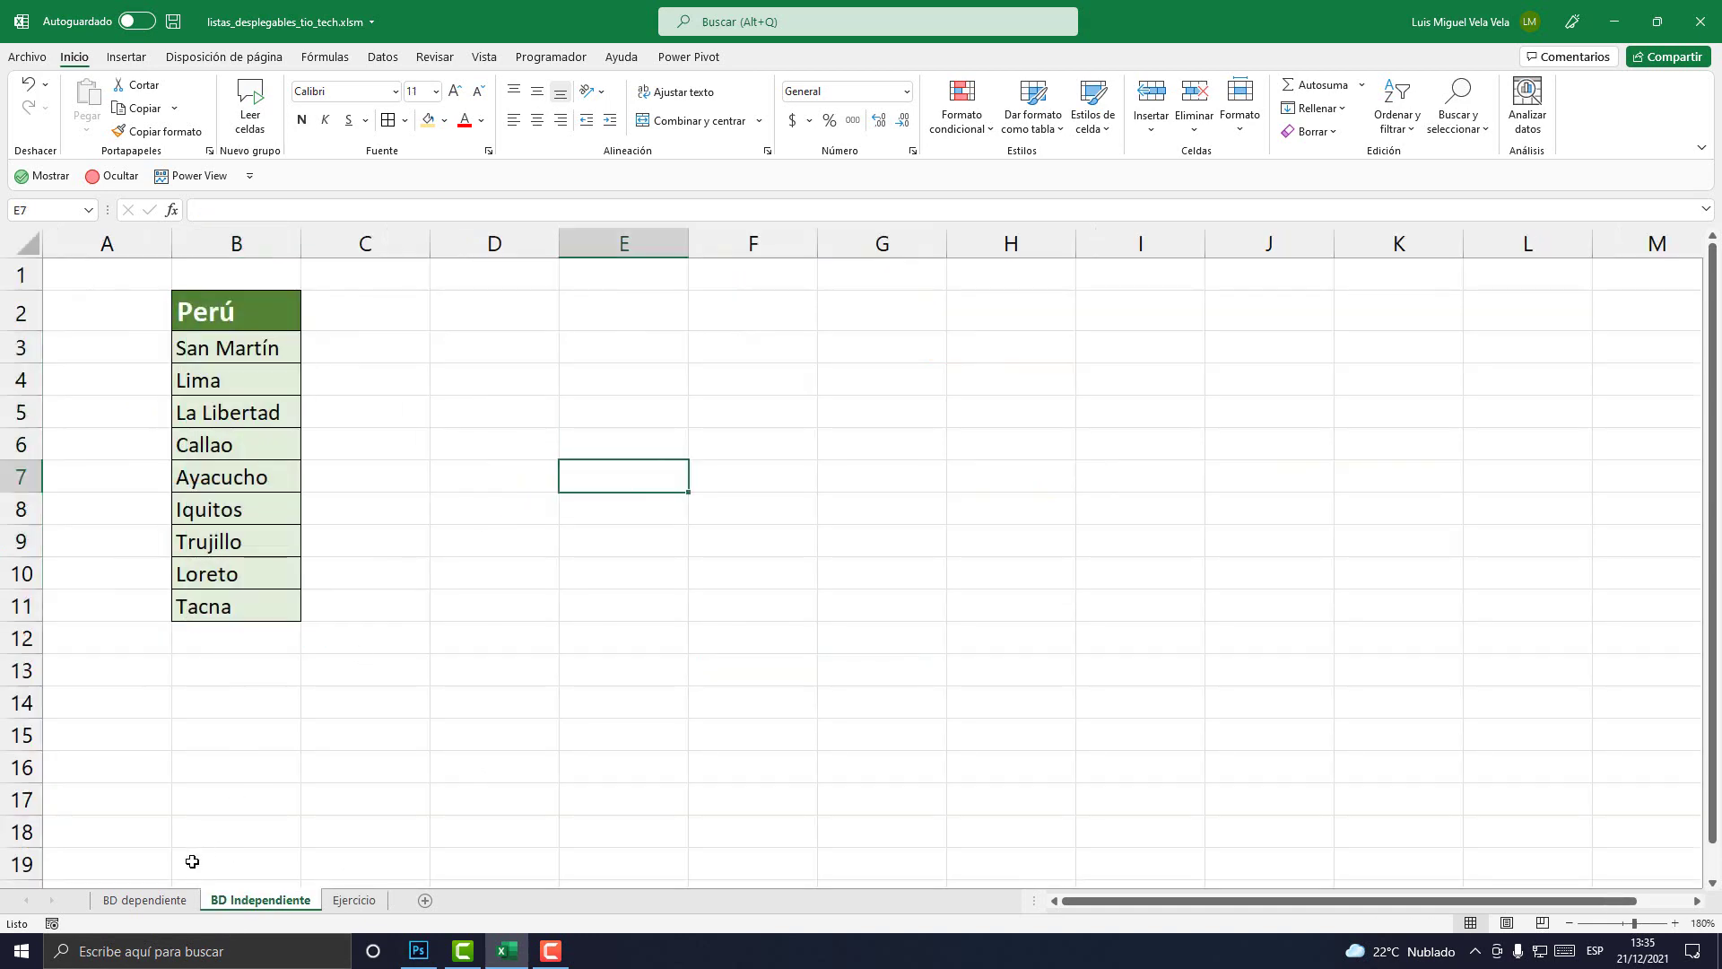
left_click(144, 899)
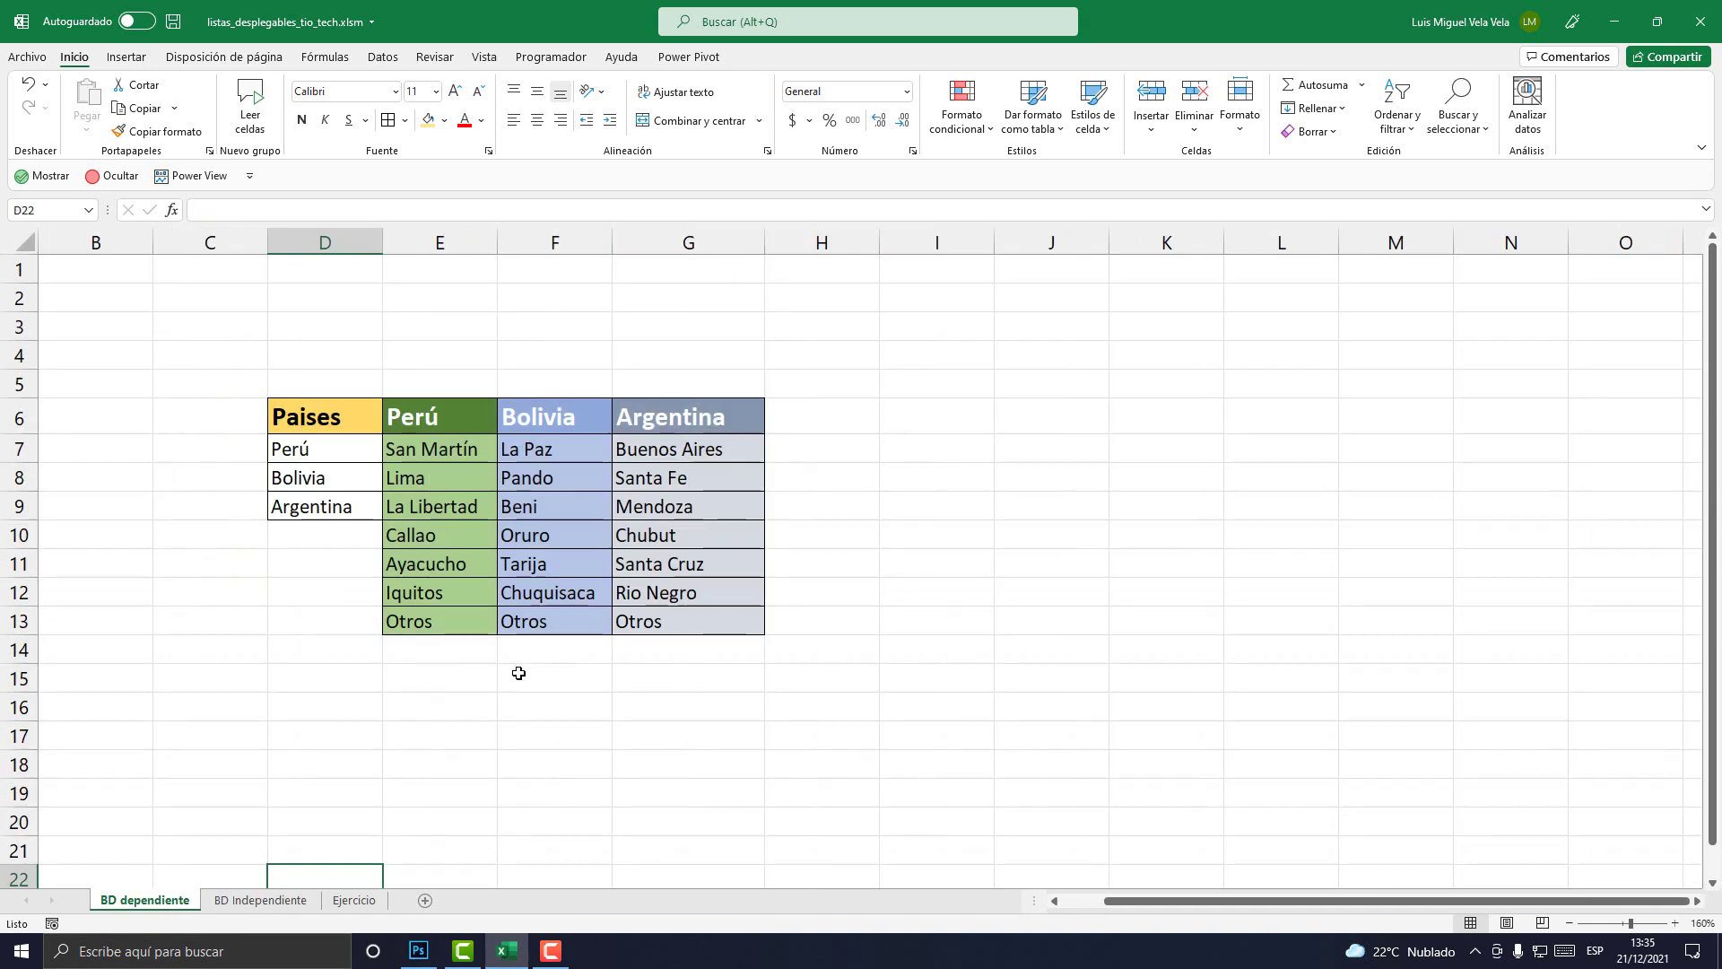
left_click(354, 900)
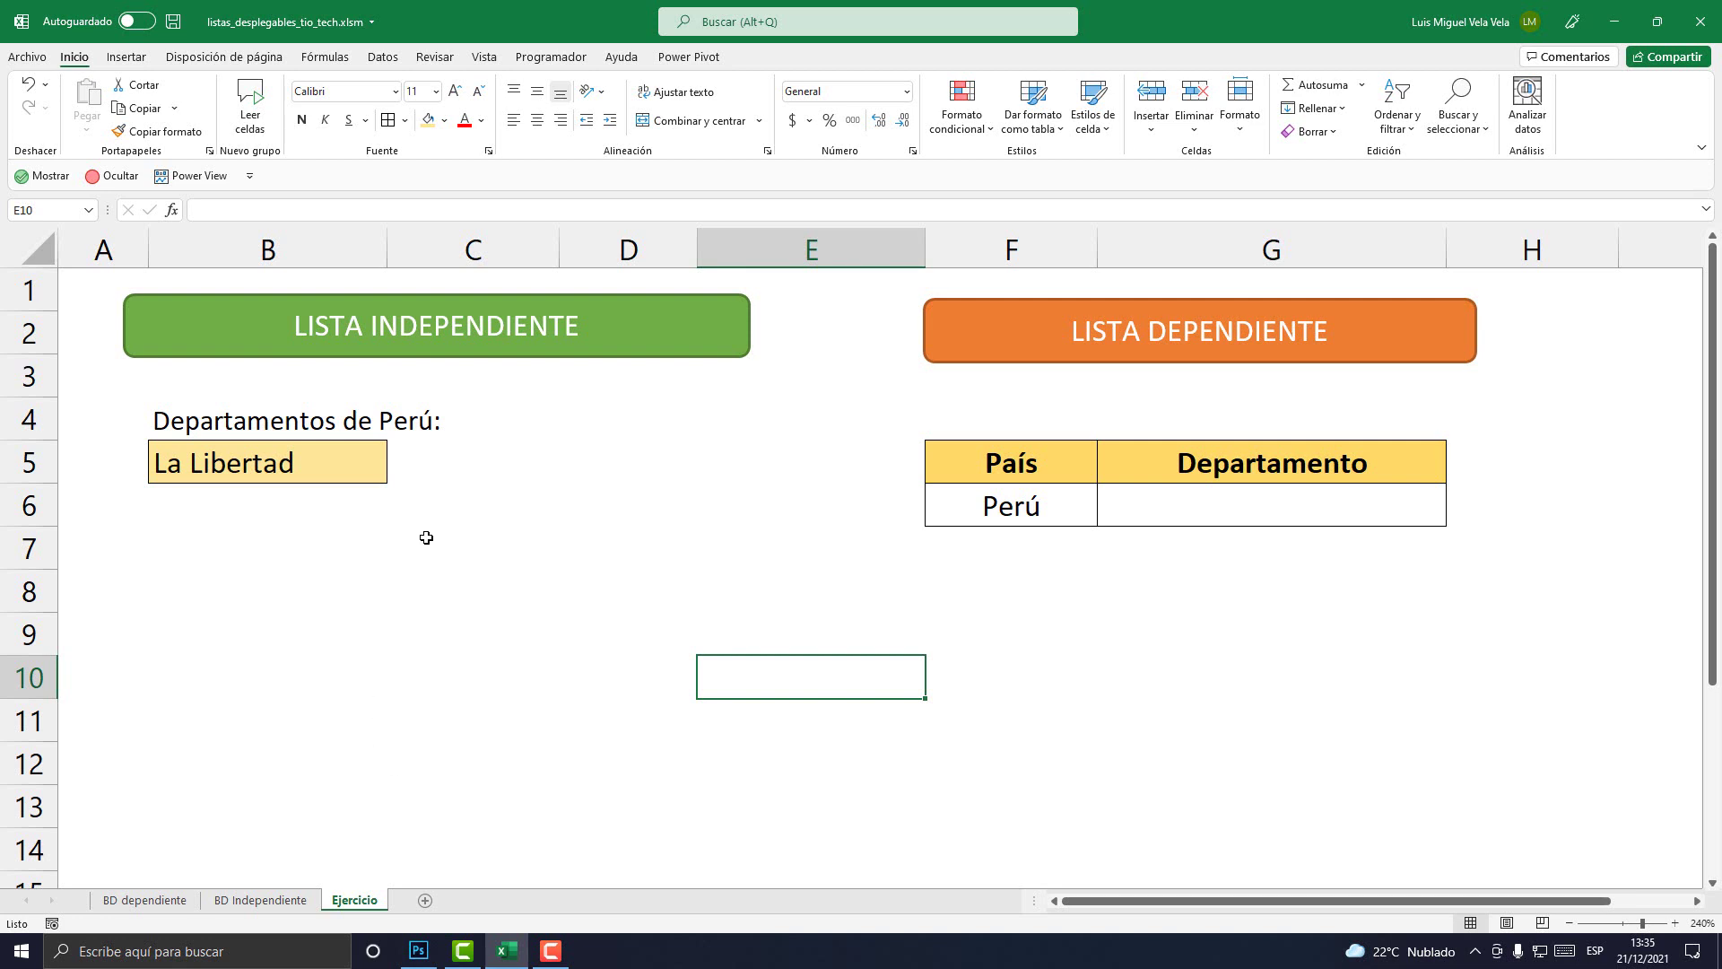
Zoom in four steps, scroll left, and select the yellow department cell B5
left_click(1675, 923)
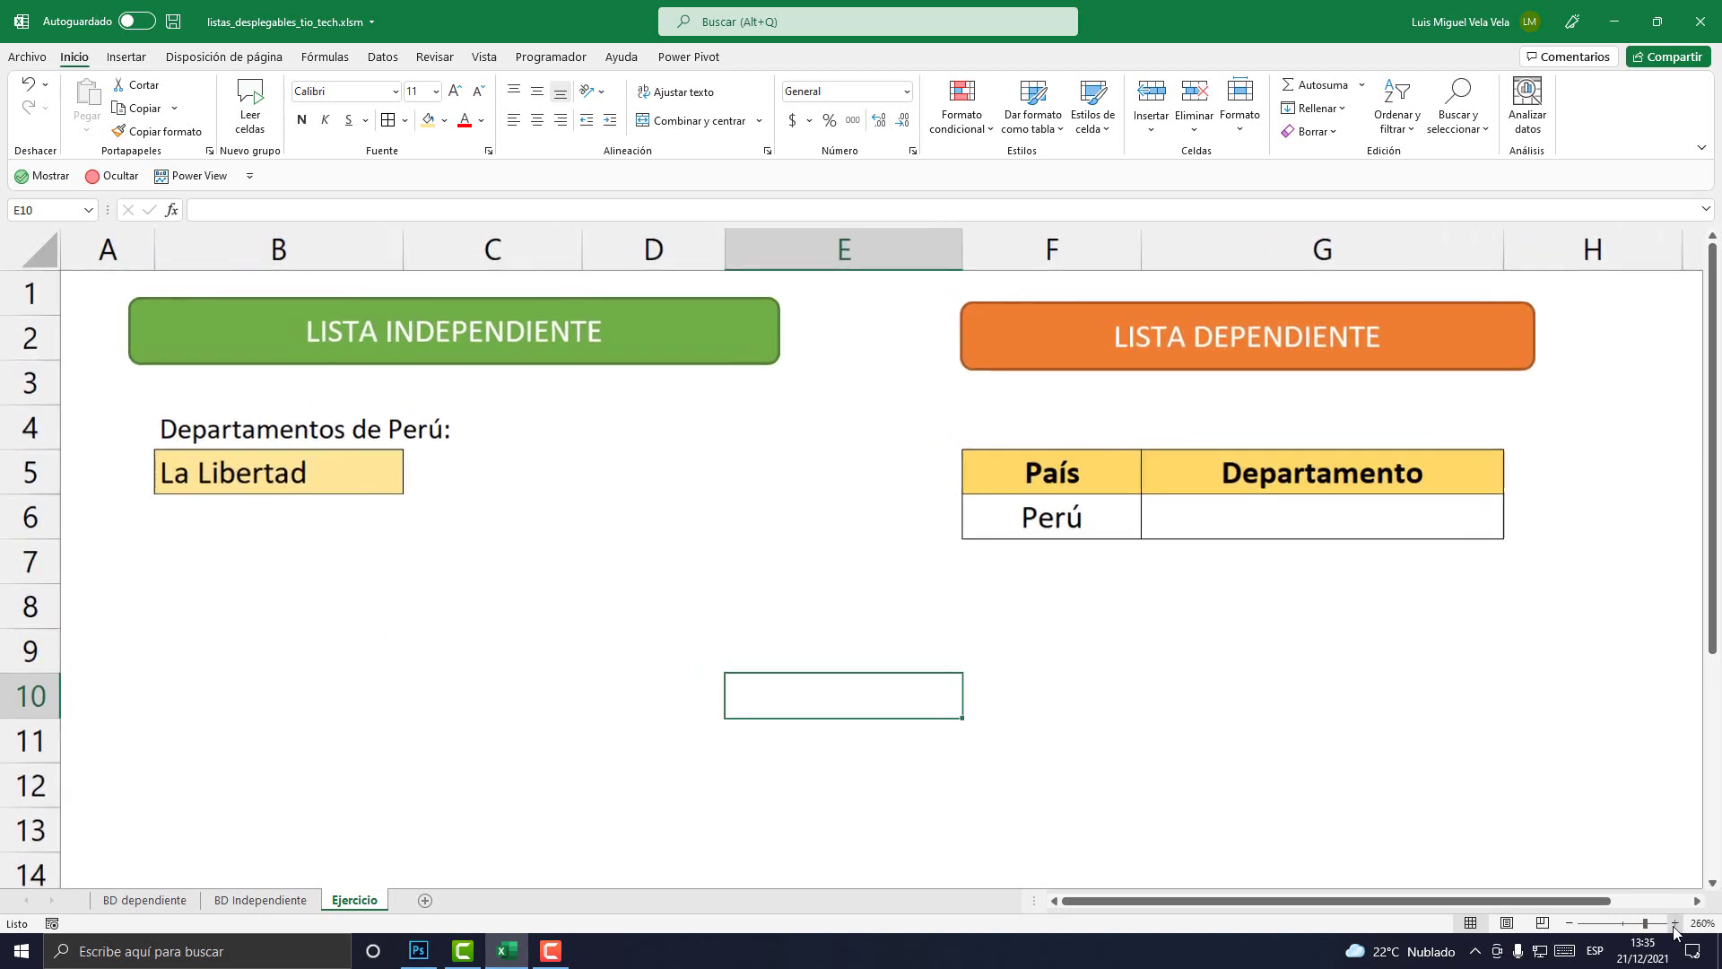
left_click(1675, 923)
left_click(1675, 923)
left_click(1675, 923)
left_click(1675, 923)
left_click(1674, 923)
left_click(1675, 923)
left_click(1674, 923)
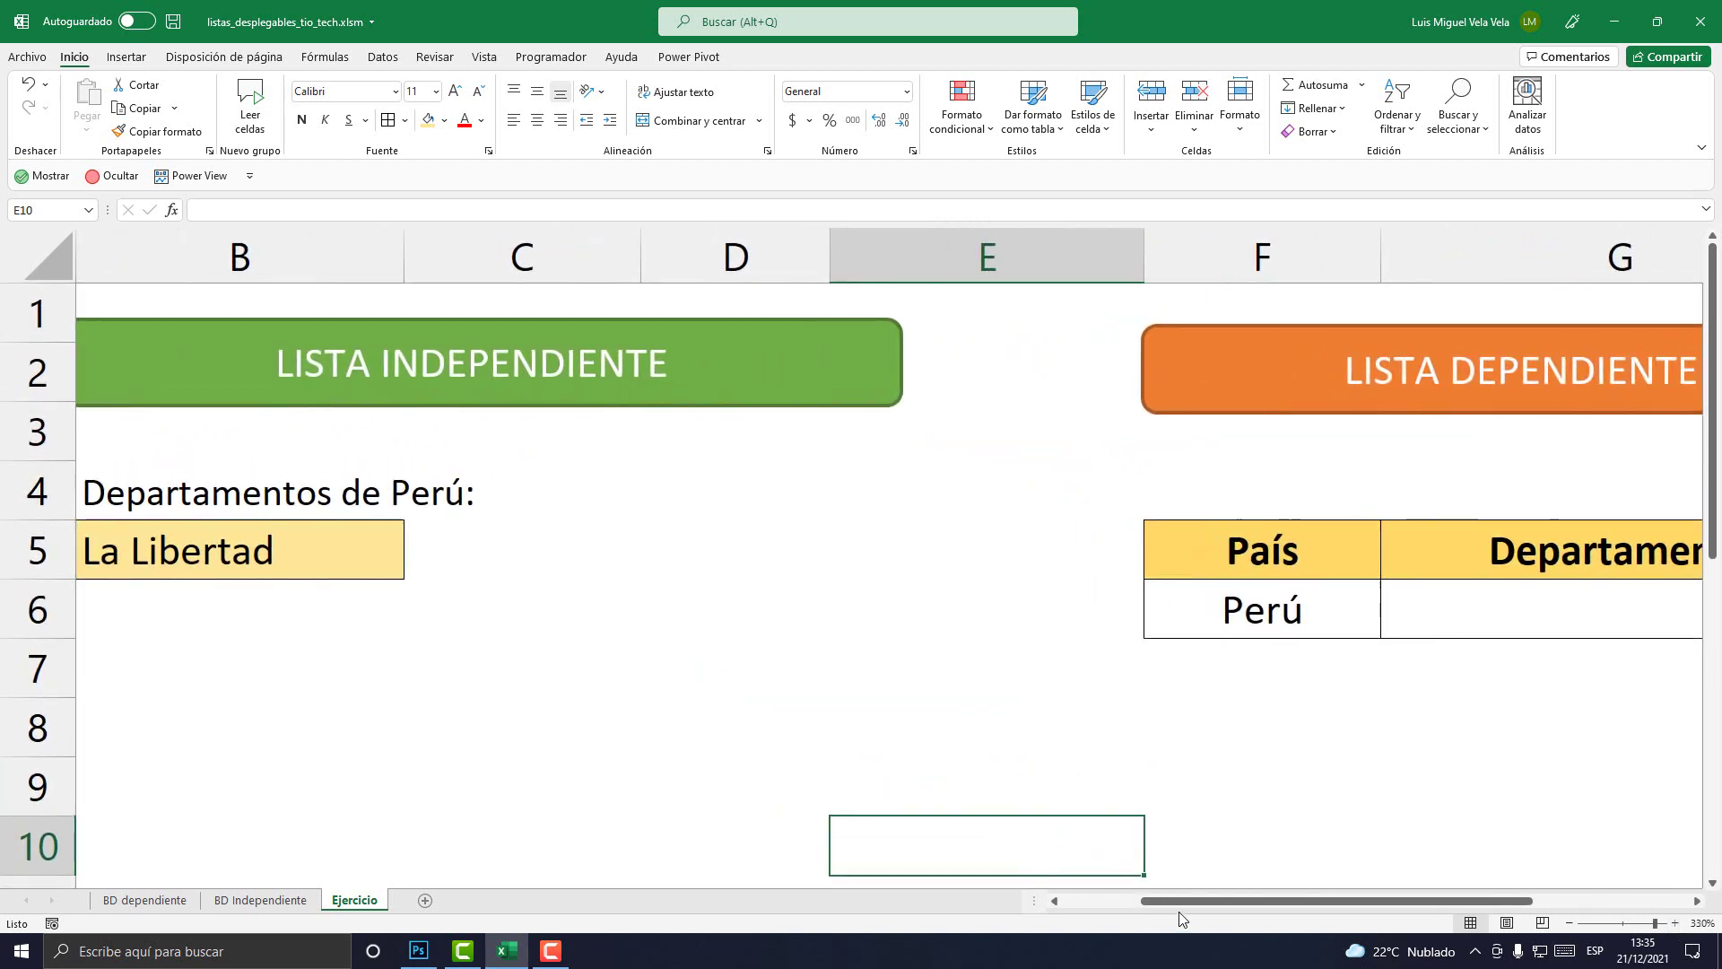
left_click_drag(1179, 901, 1005, 907)
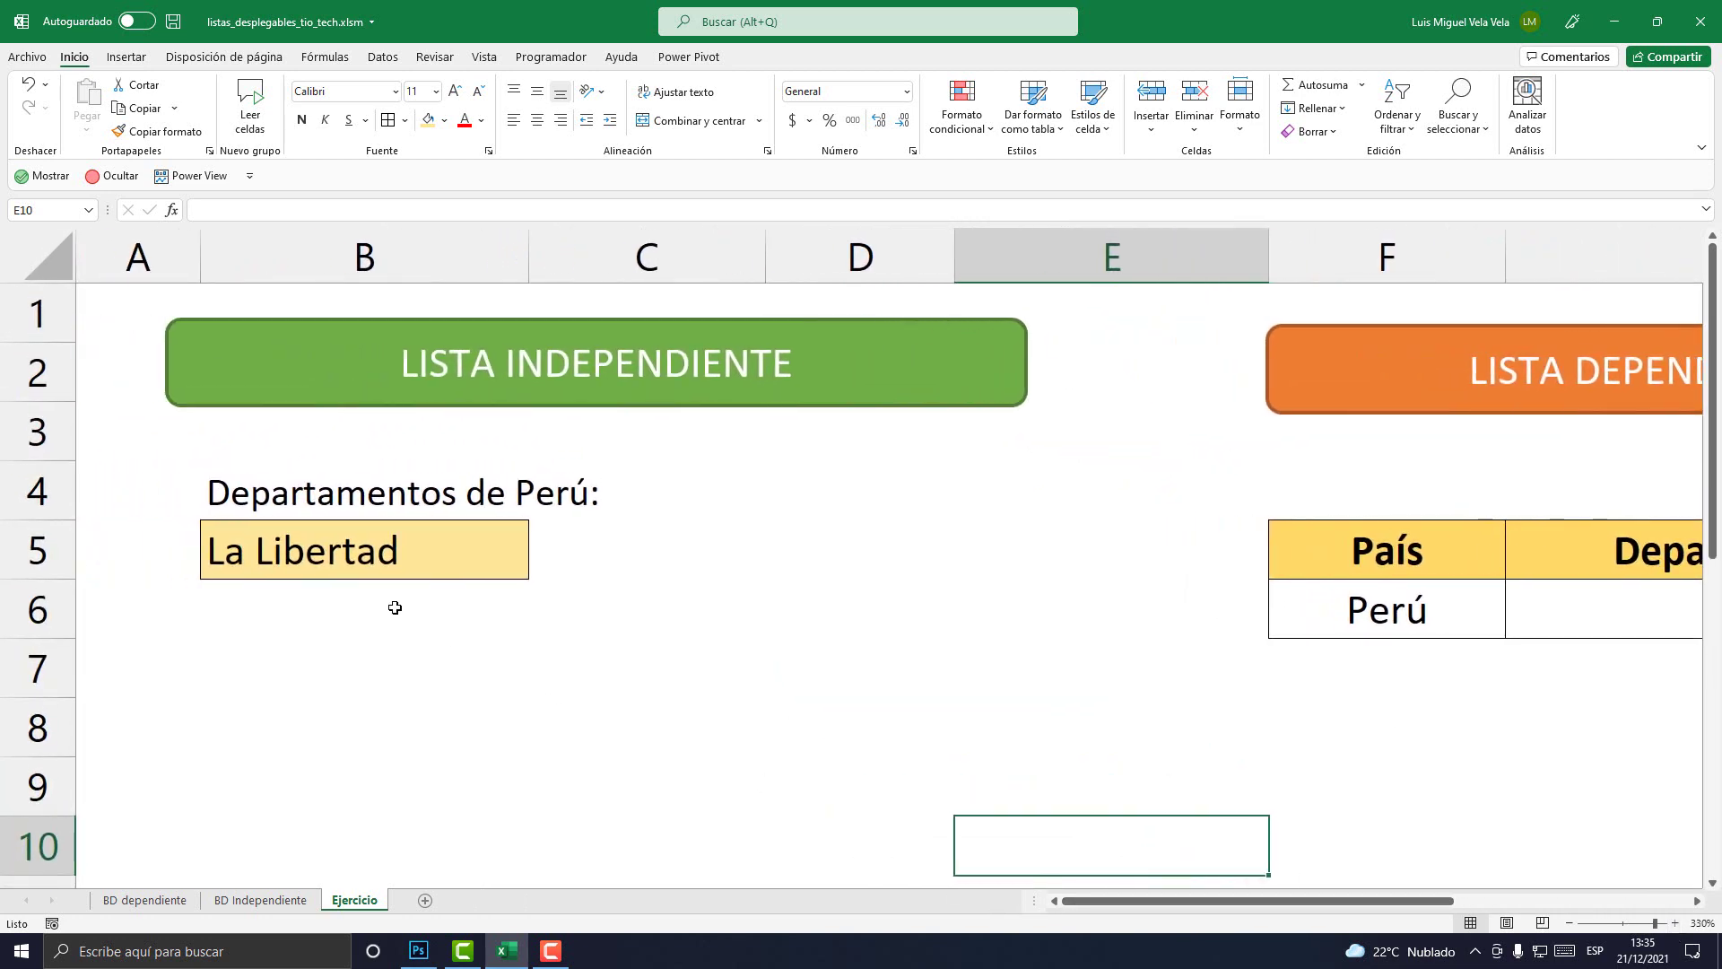
left_click(396, 567)
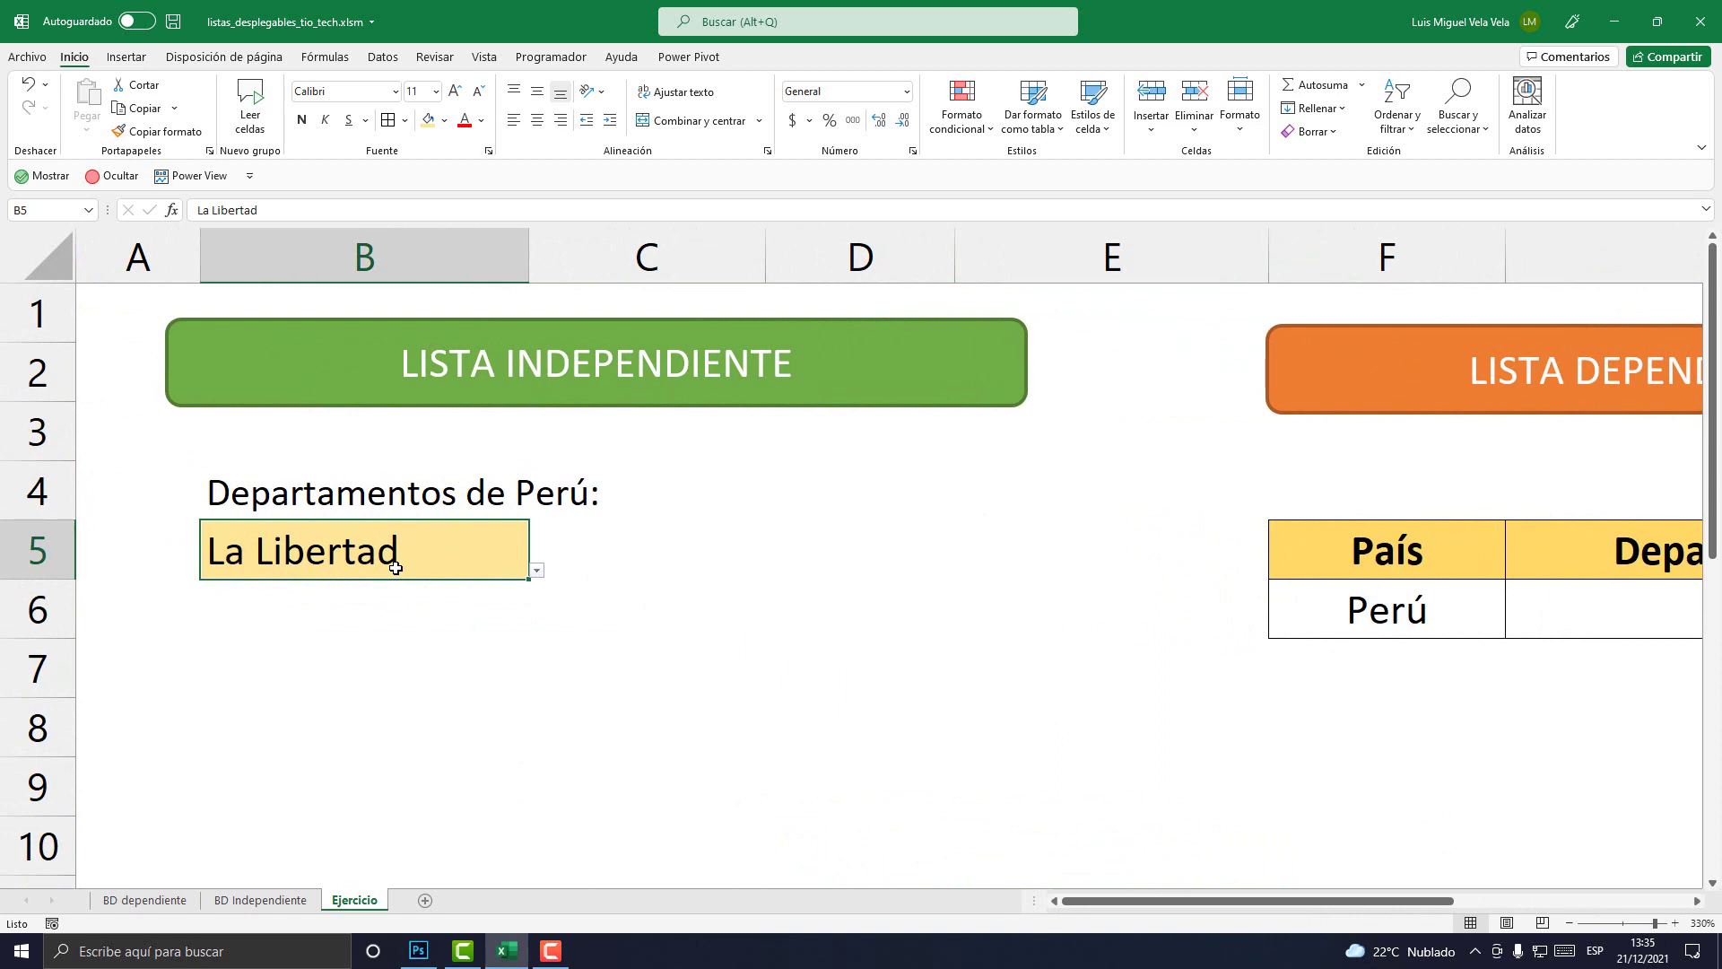
Pick San Martín, then Trujillo, from B5's department drop-down
left_click(537, 571)
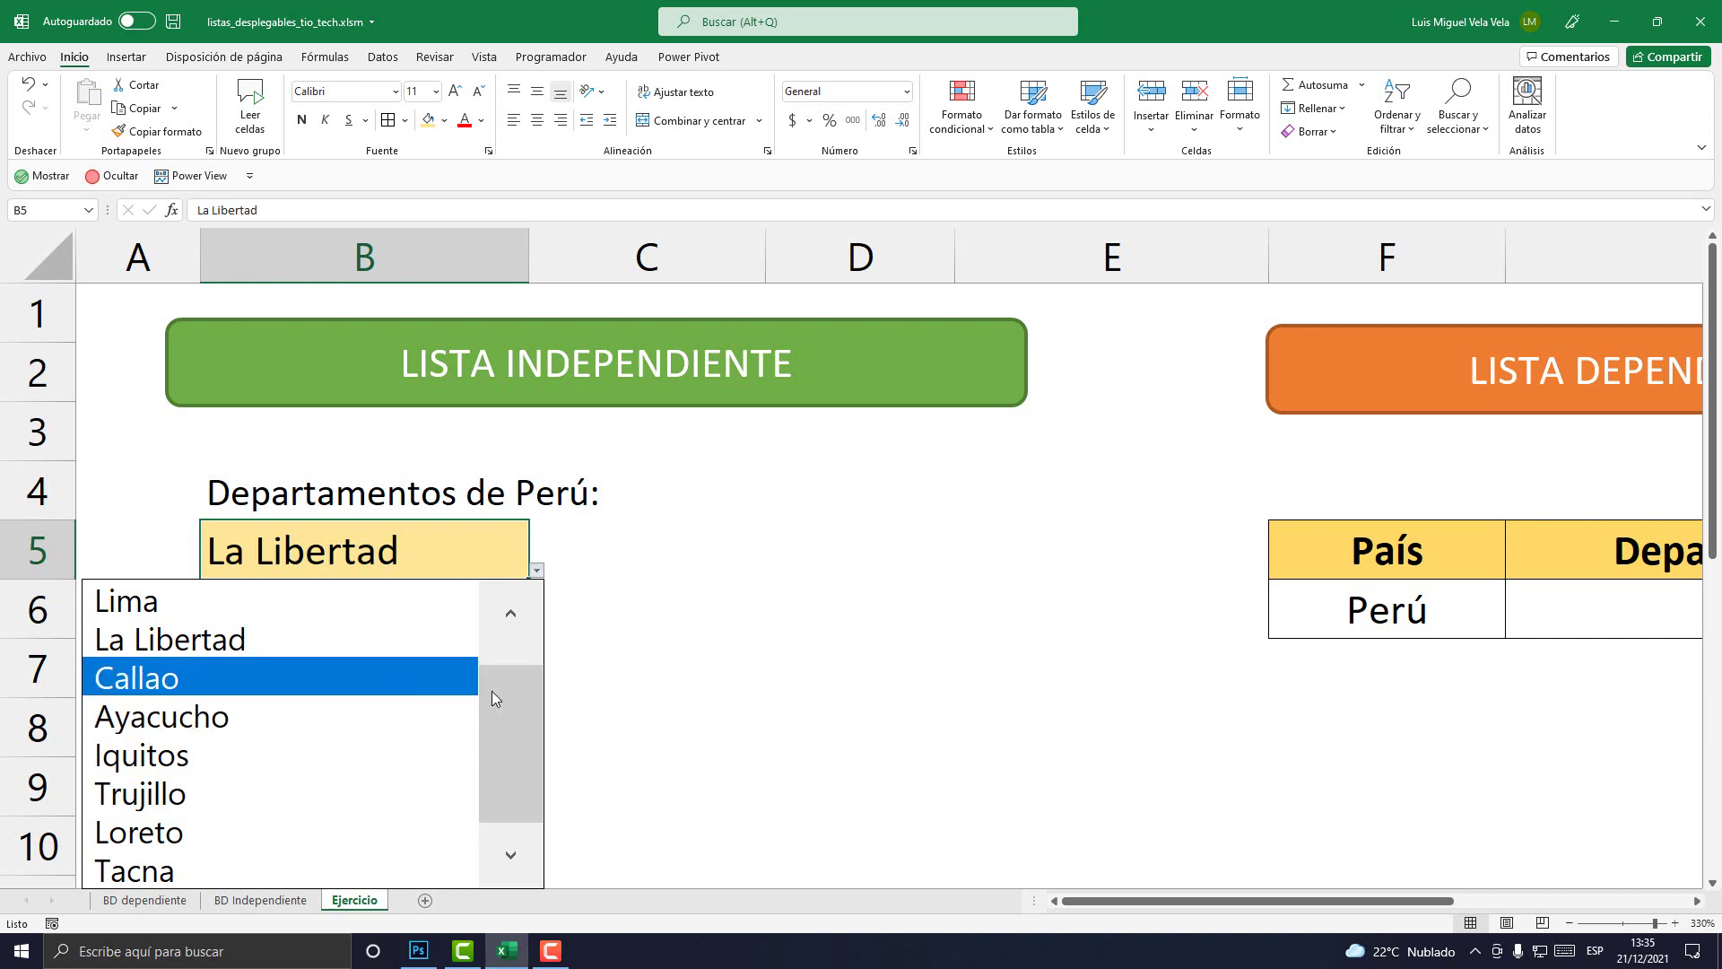
left_click_drag(492, 690, 344, 626)
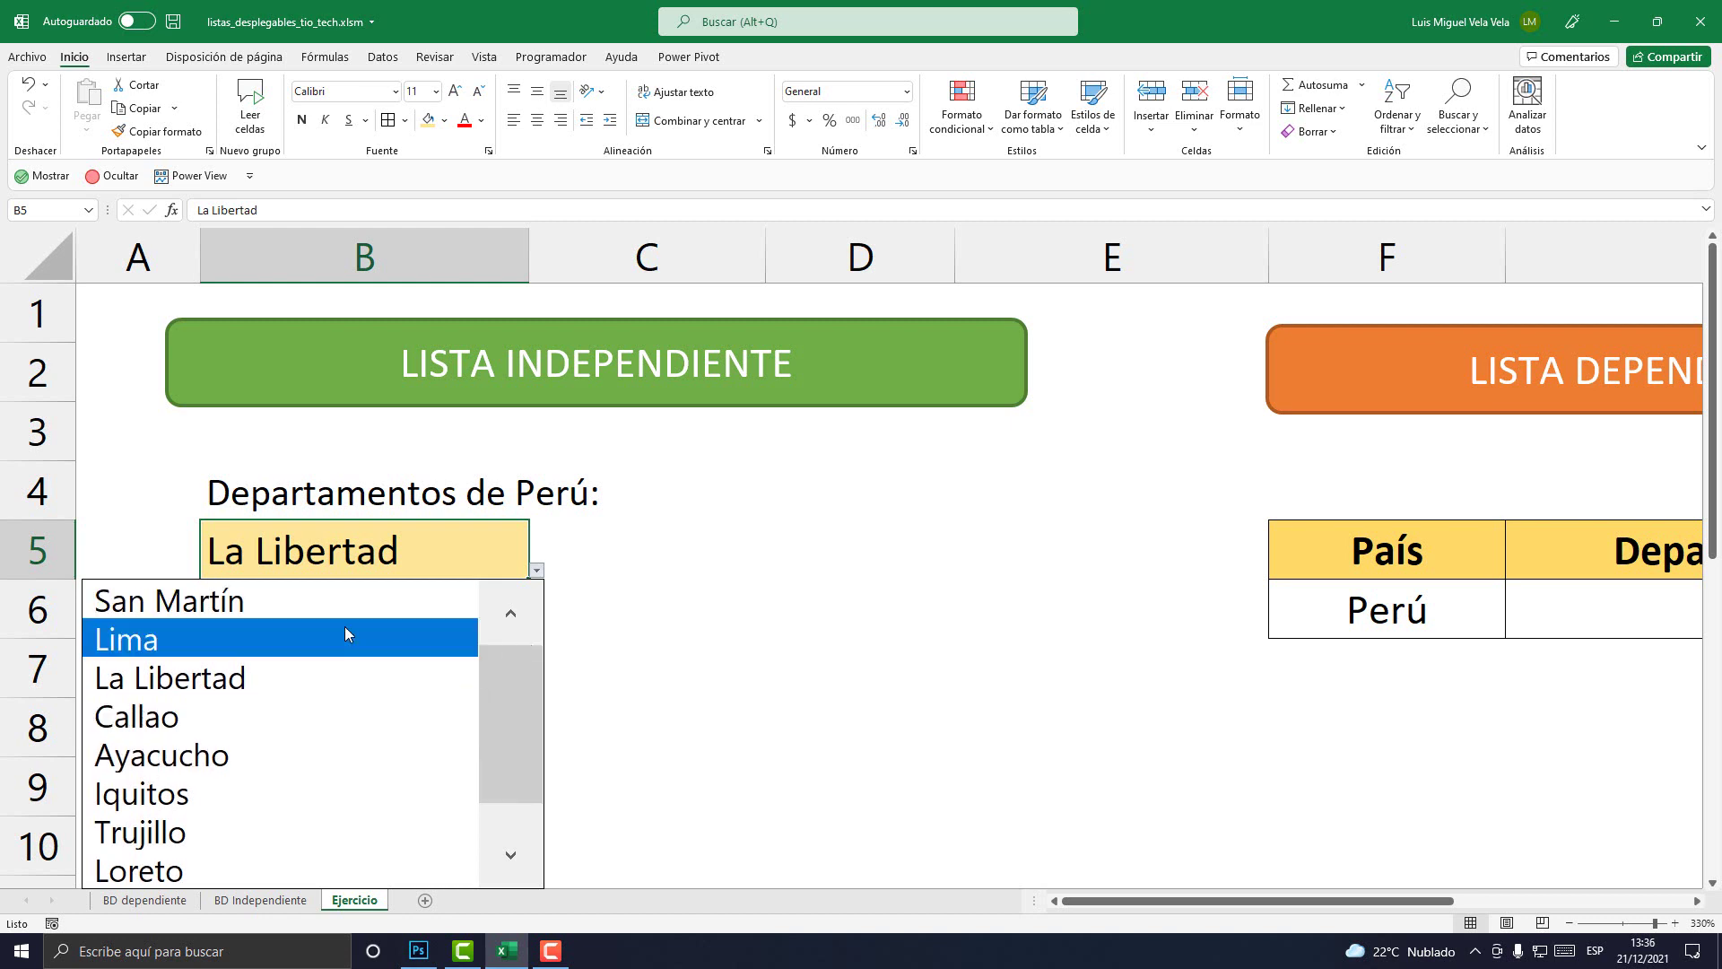
left_click(315, 590)
left_click(537, 571)
scroll(508, 772, "down", 1)
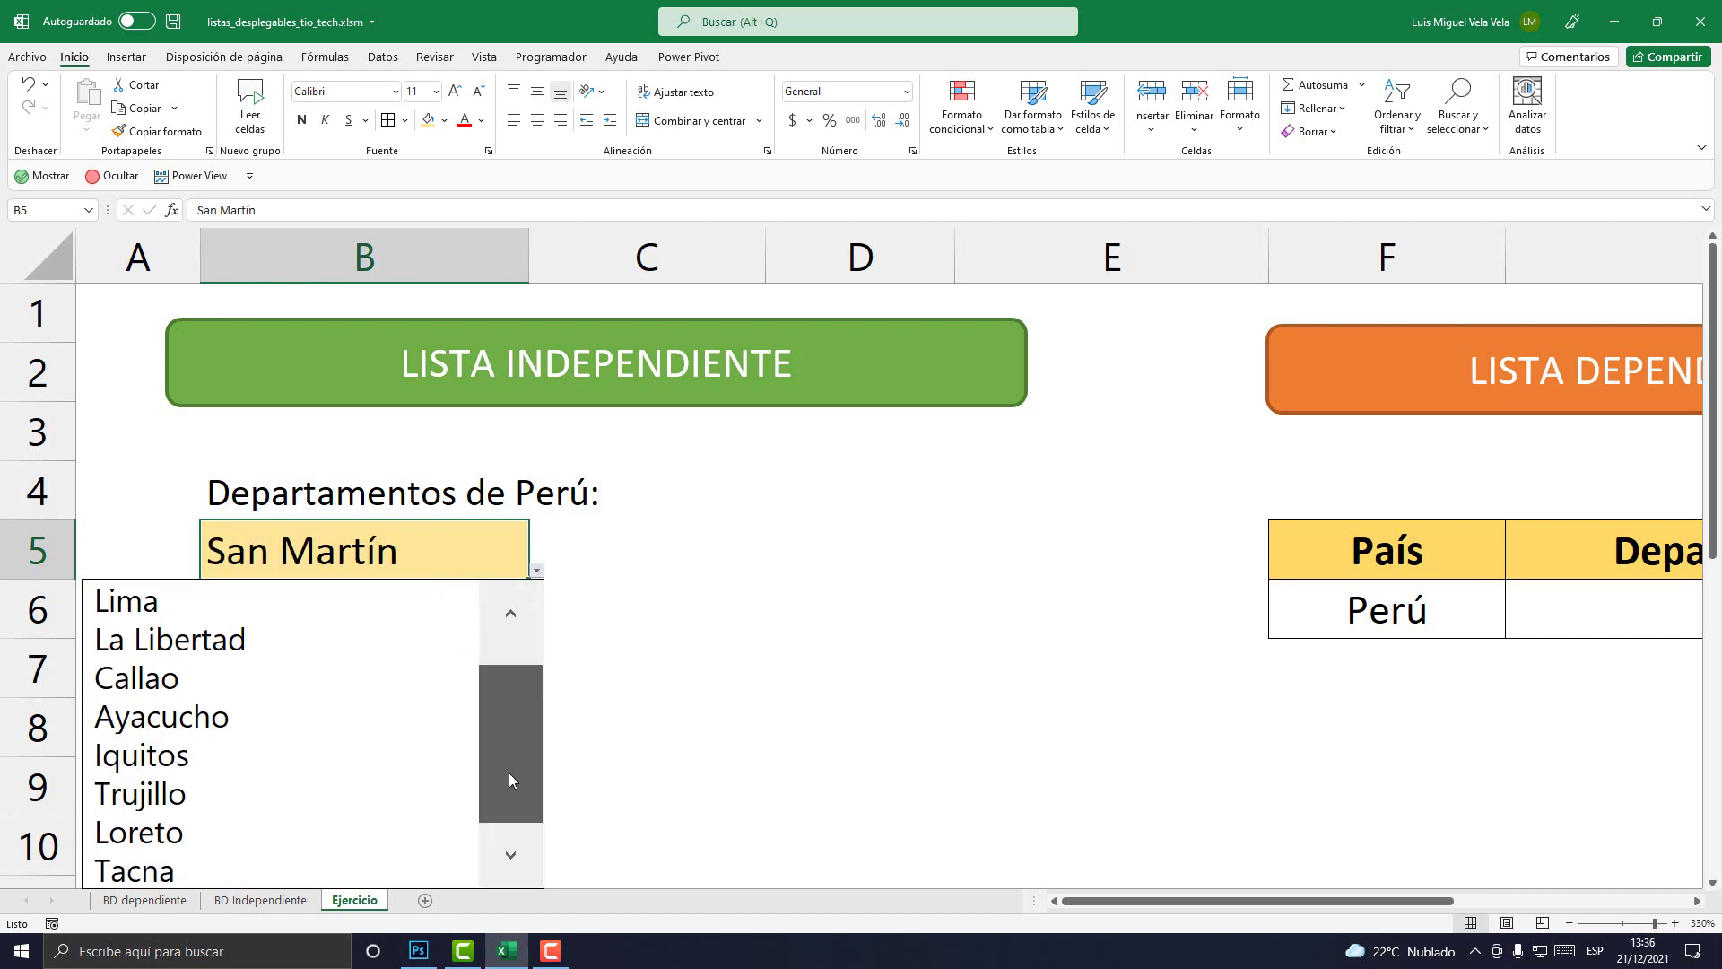
left_click(293, 794)
Switch B5 to Callao, then Loreto, and bring up the BD Independiente sheet
left_click(537, 571)
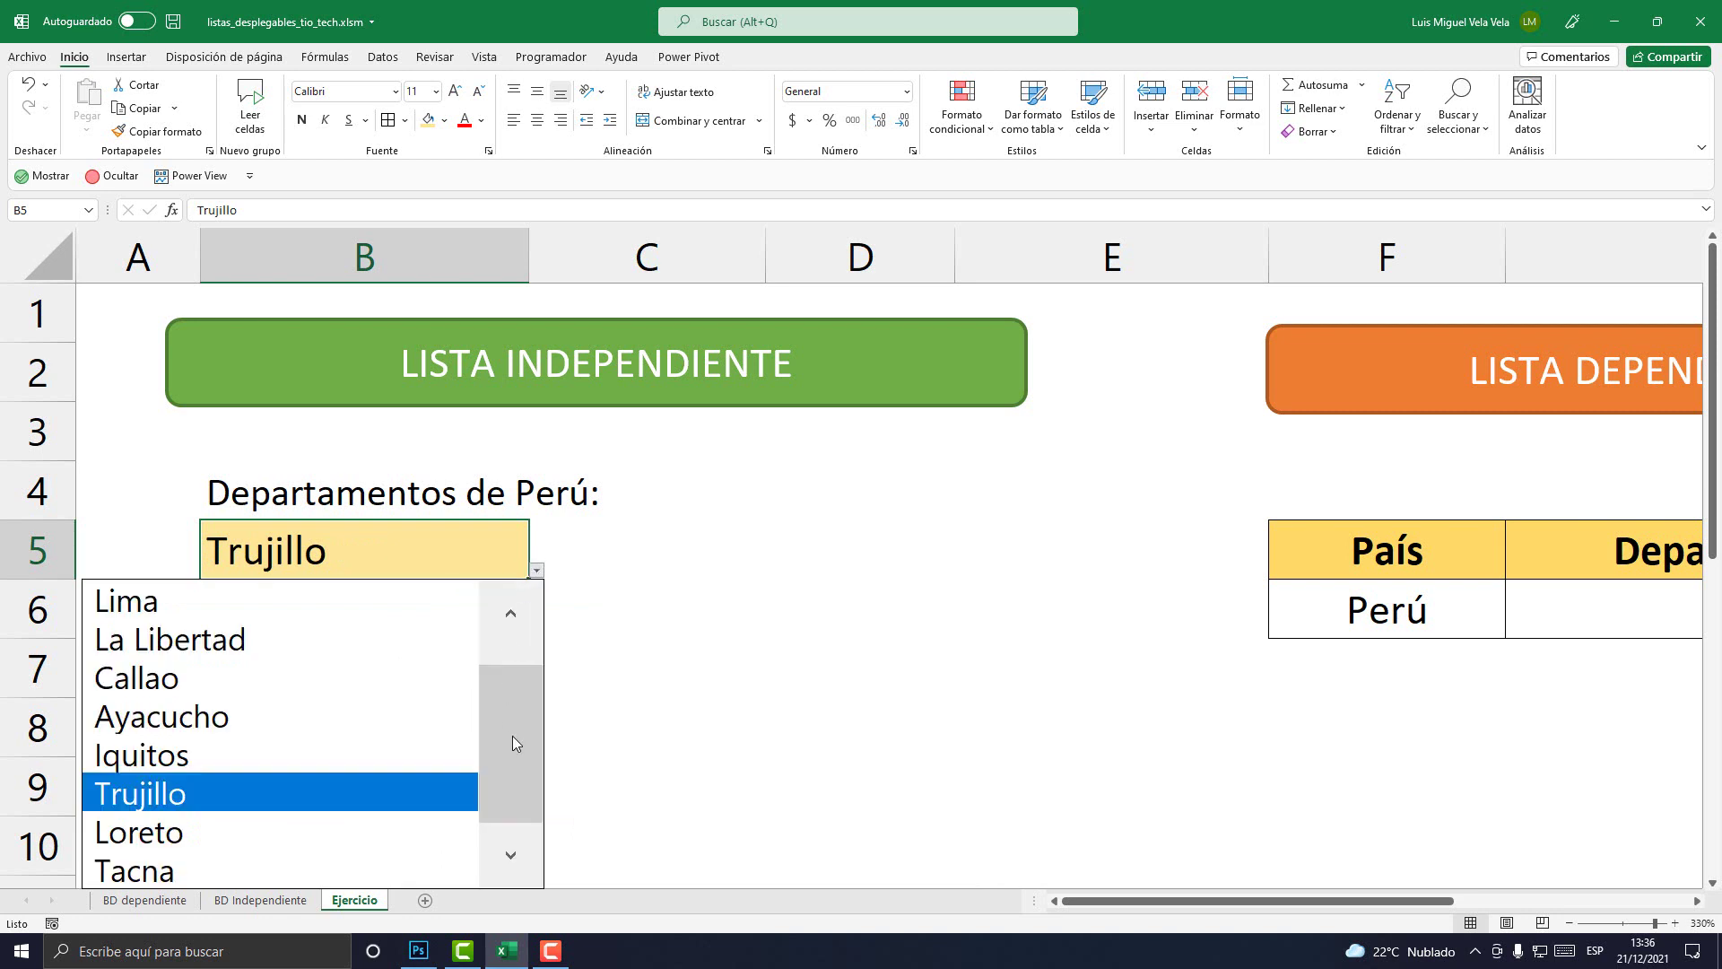
scroll(430, 731, "up", 1)
left_click(224, 734)
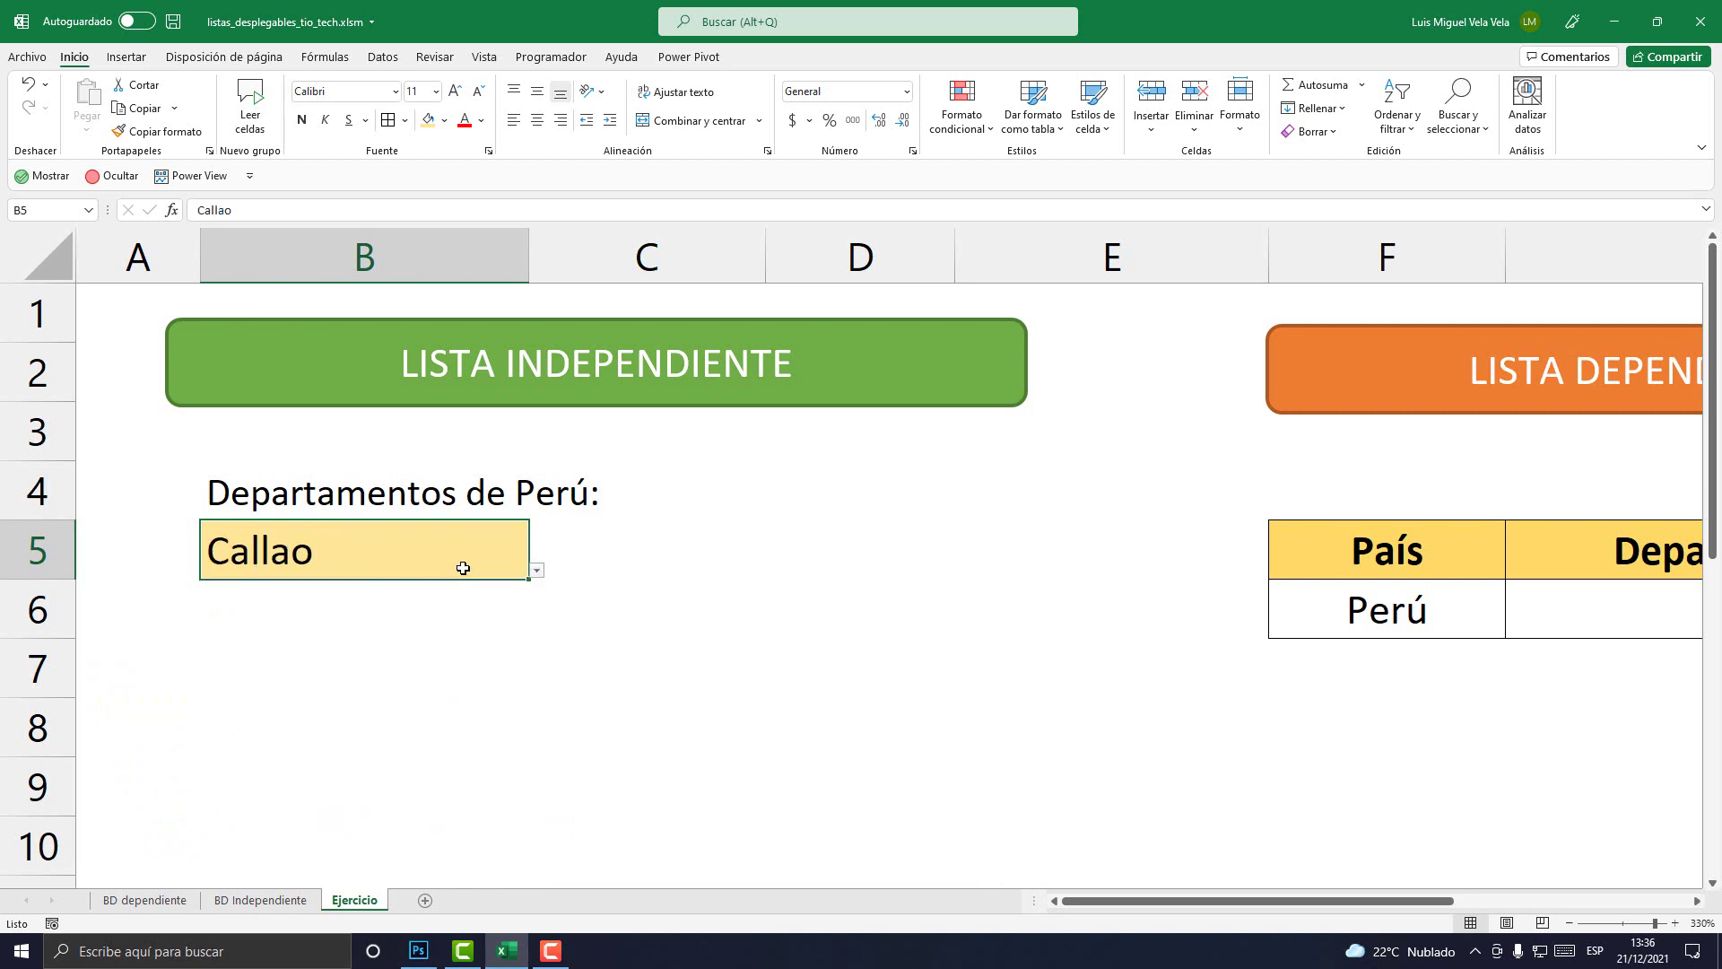
left_click(537, 570)
scroll(486, 644, "up", 1)
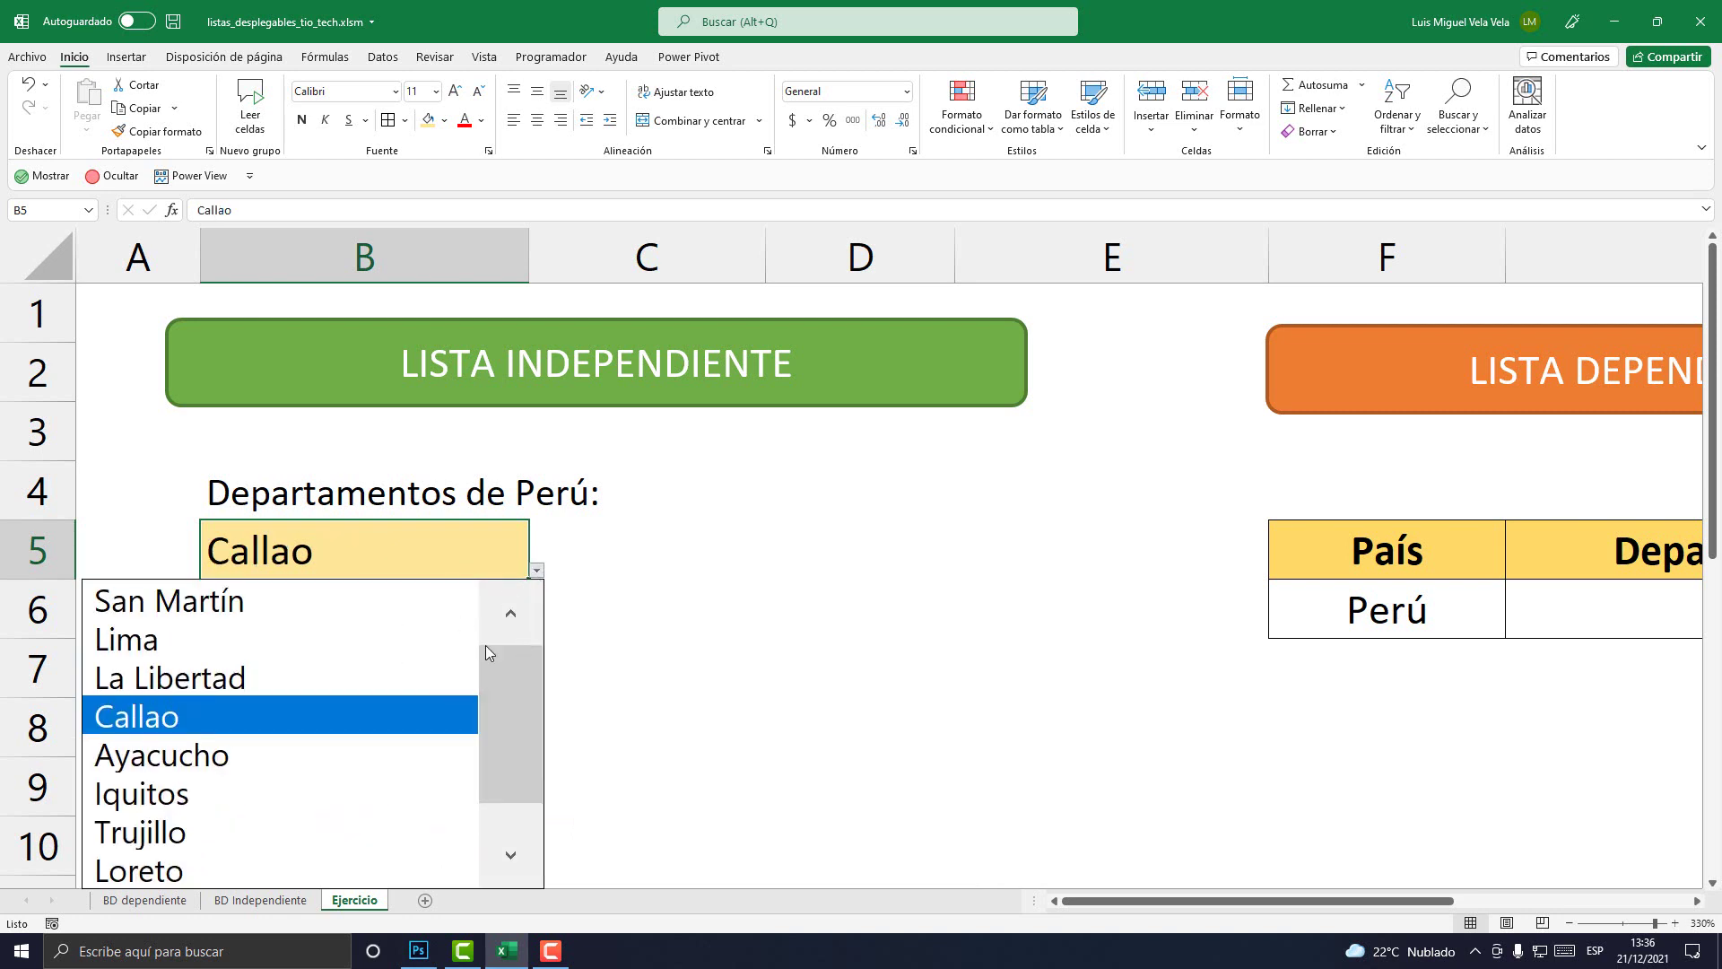
left_click(195, 859)
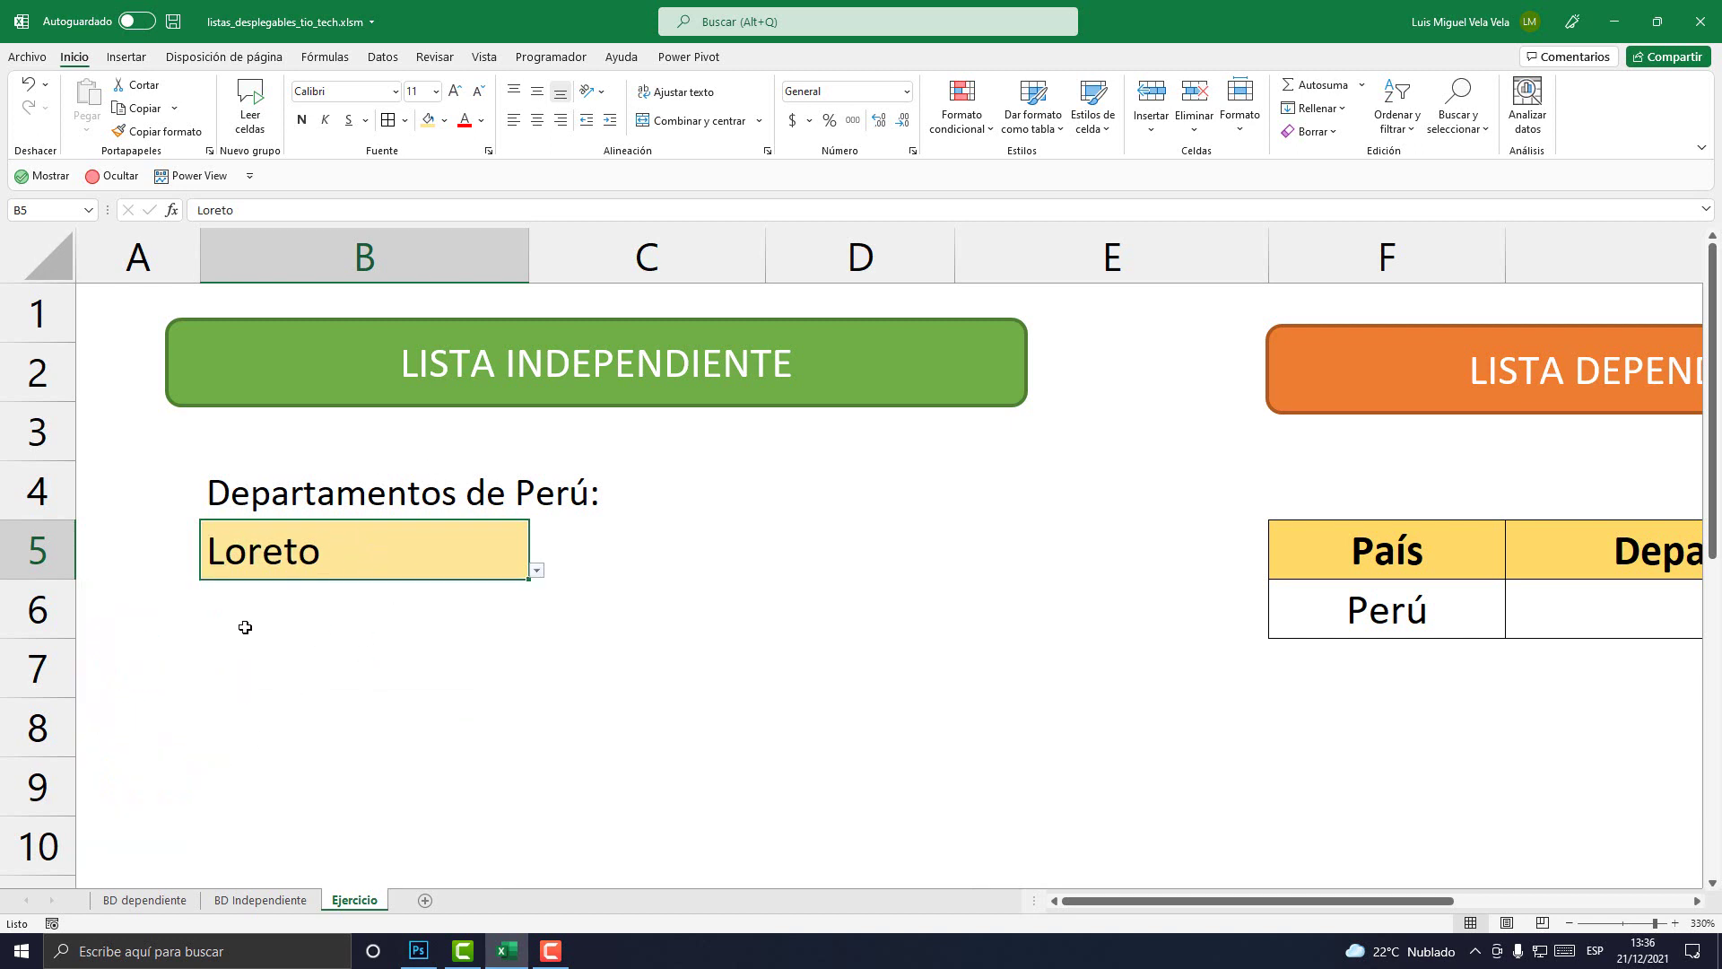
left_click(278, 900)
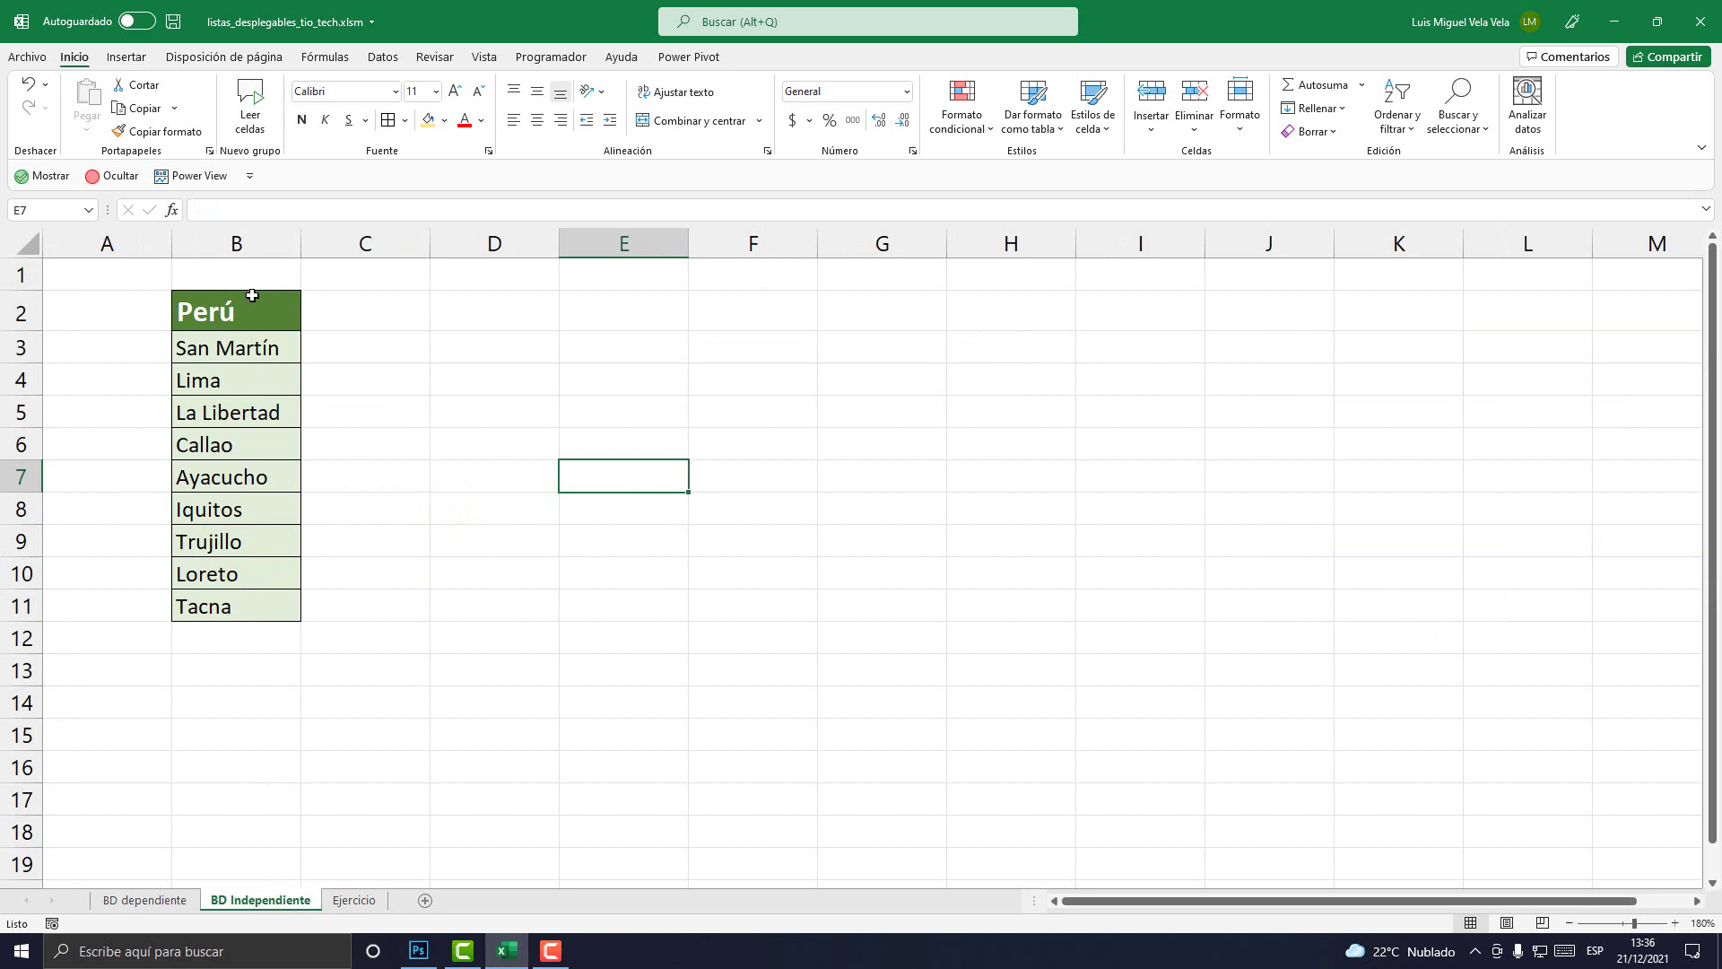
Select the Perú list B2:B11, then check B5's drop-down on Ejercicio
left_click_drag(212, 313, 222, 600)
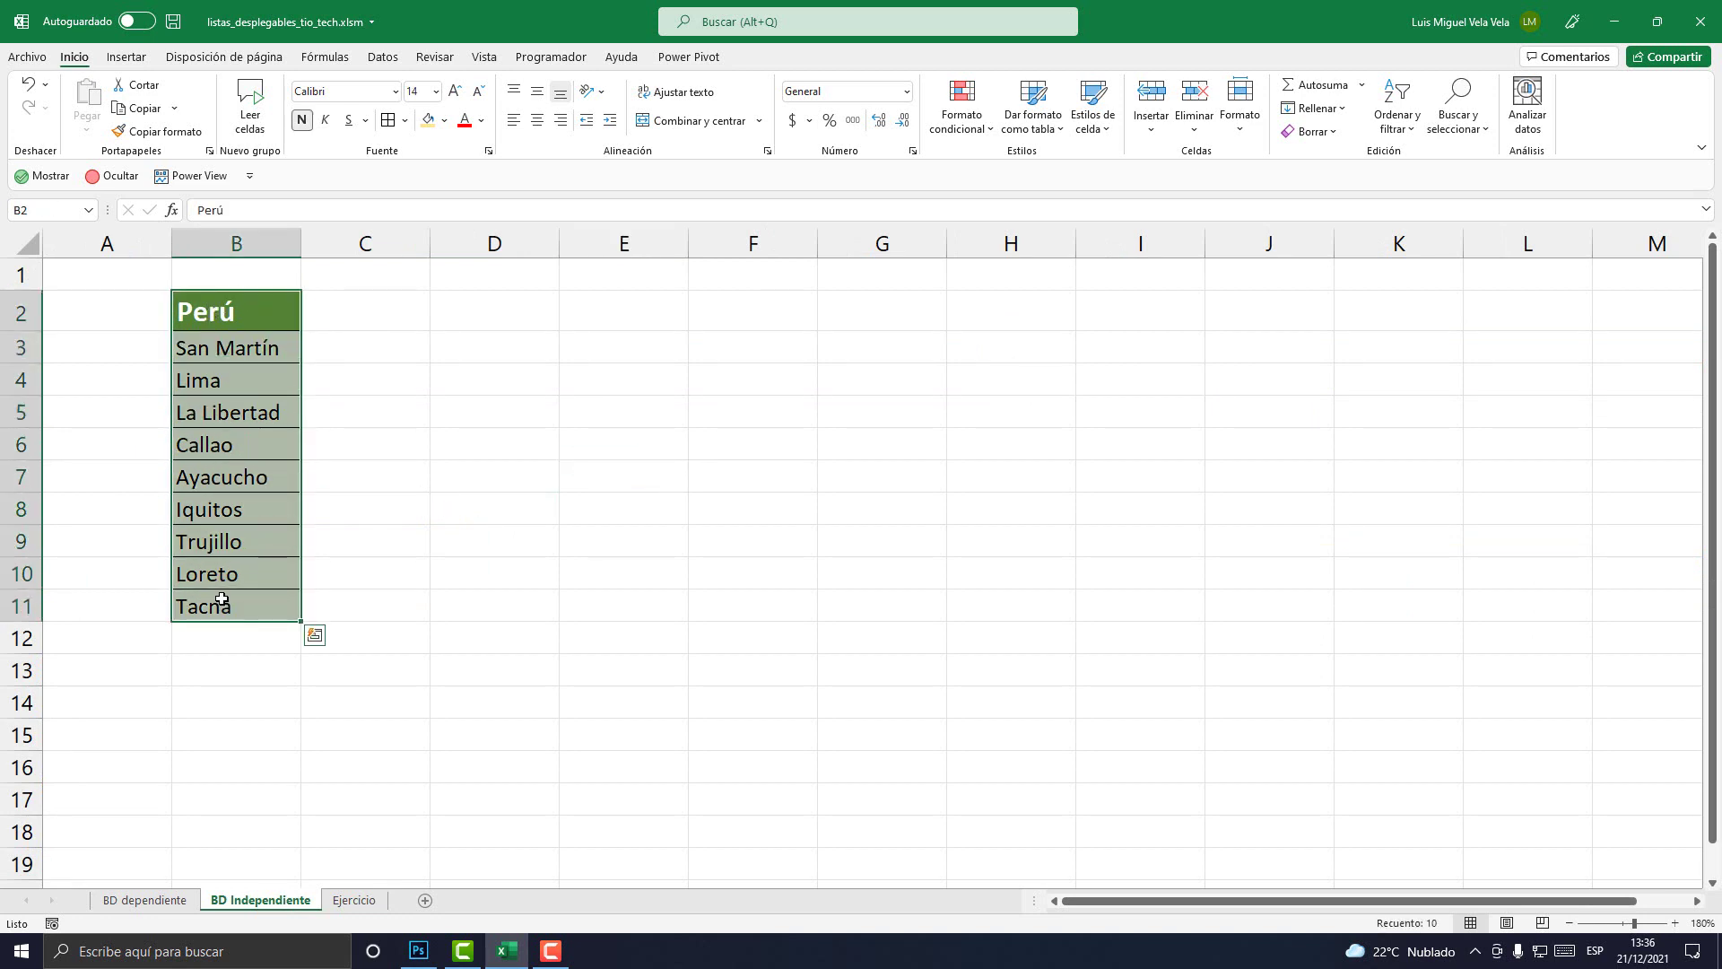
left_click(355, 900)
left_click(538, 571)
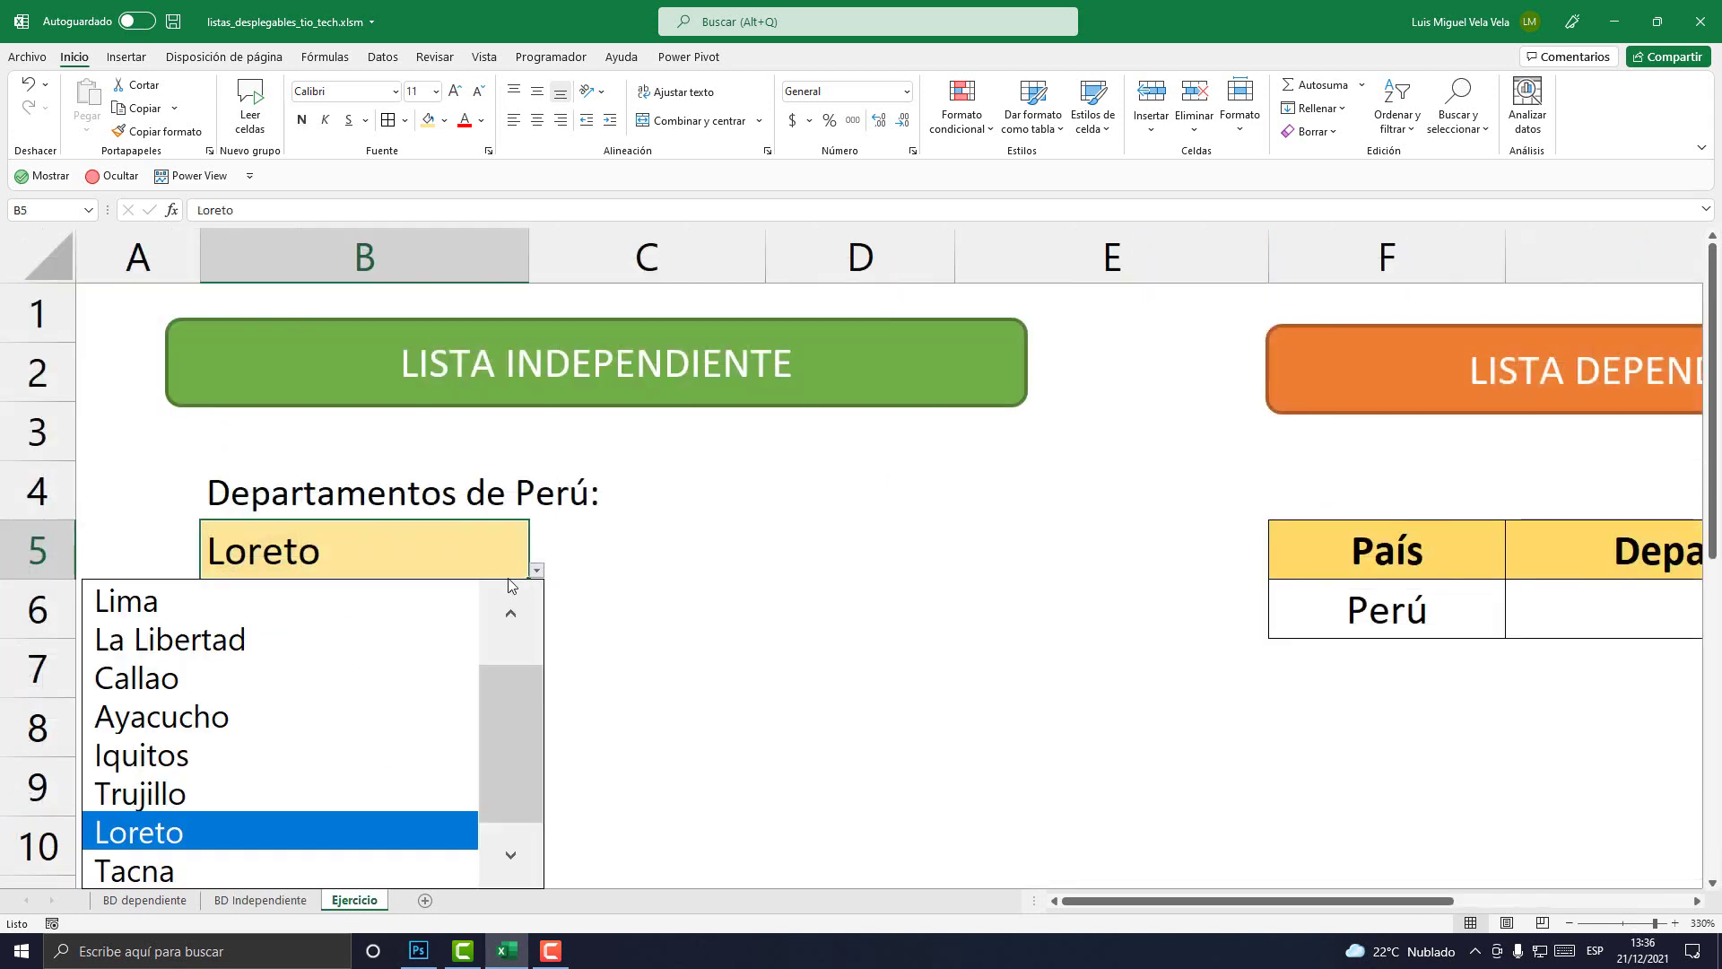
mouse_move(513, 663)
left_mouse_down()
mouse_move(511, 648)
mouse_move(475, 785)
left_mouse_up()
Enter a test value 'sssssss' in BD Independiente B12, then undo it
left_click(260, 899)
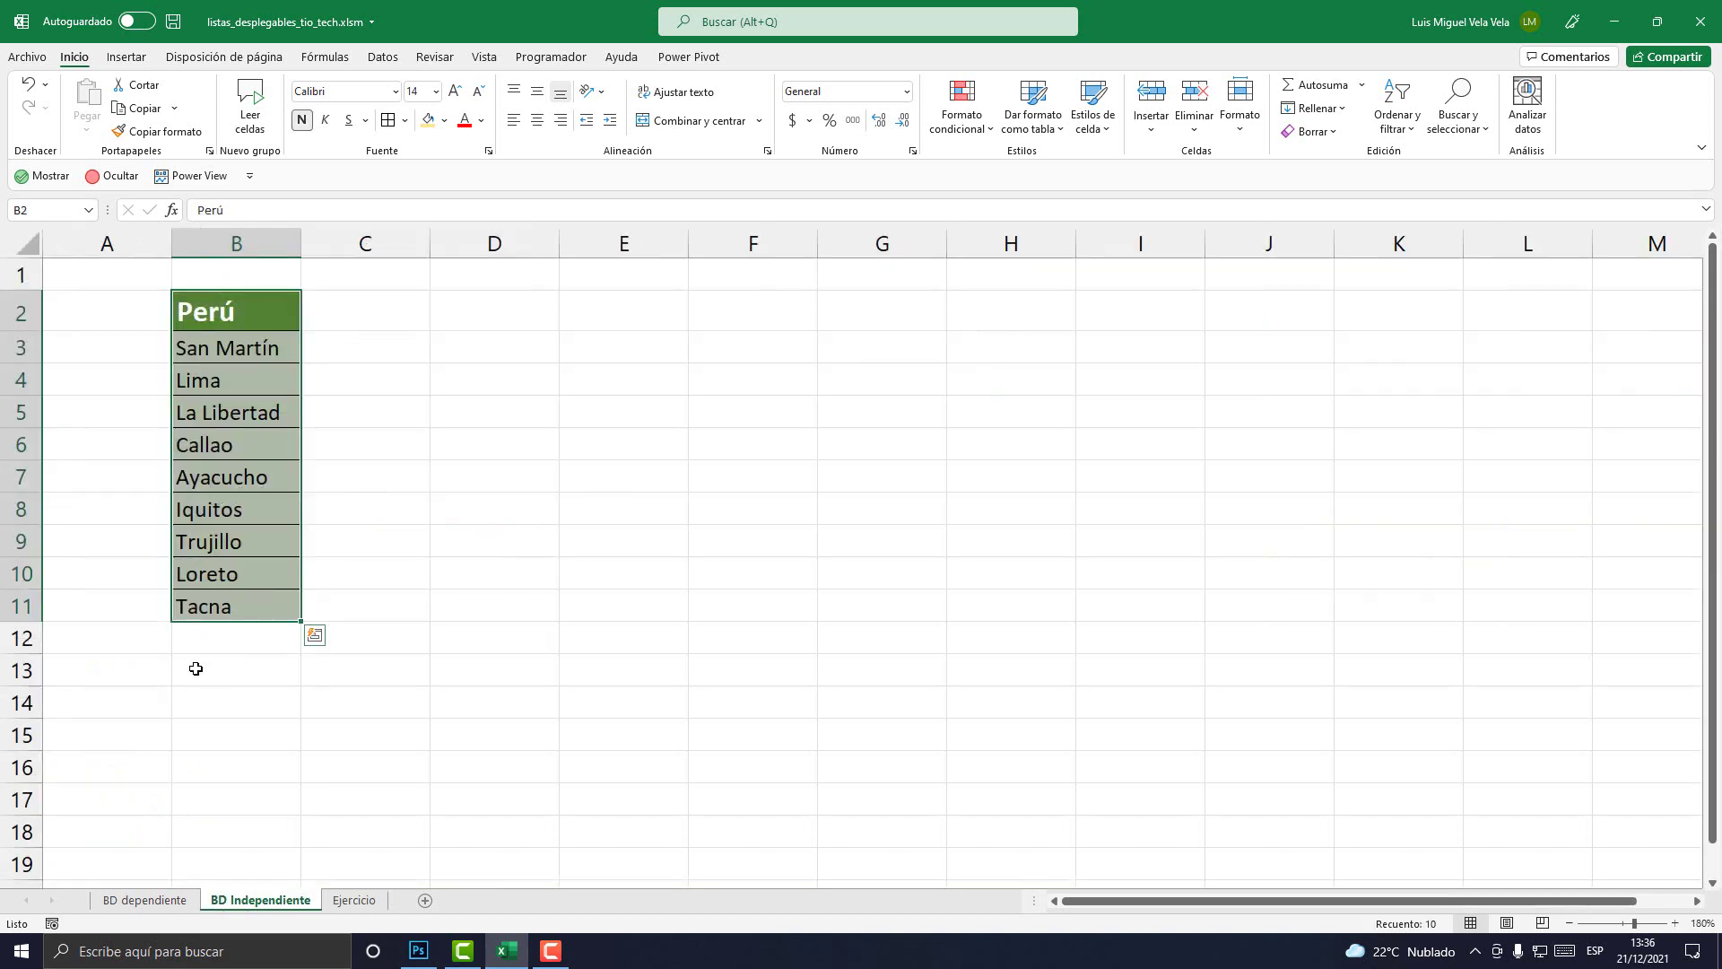
left_click(204, 638)
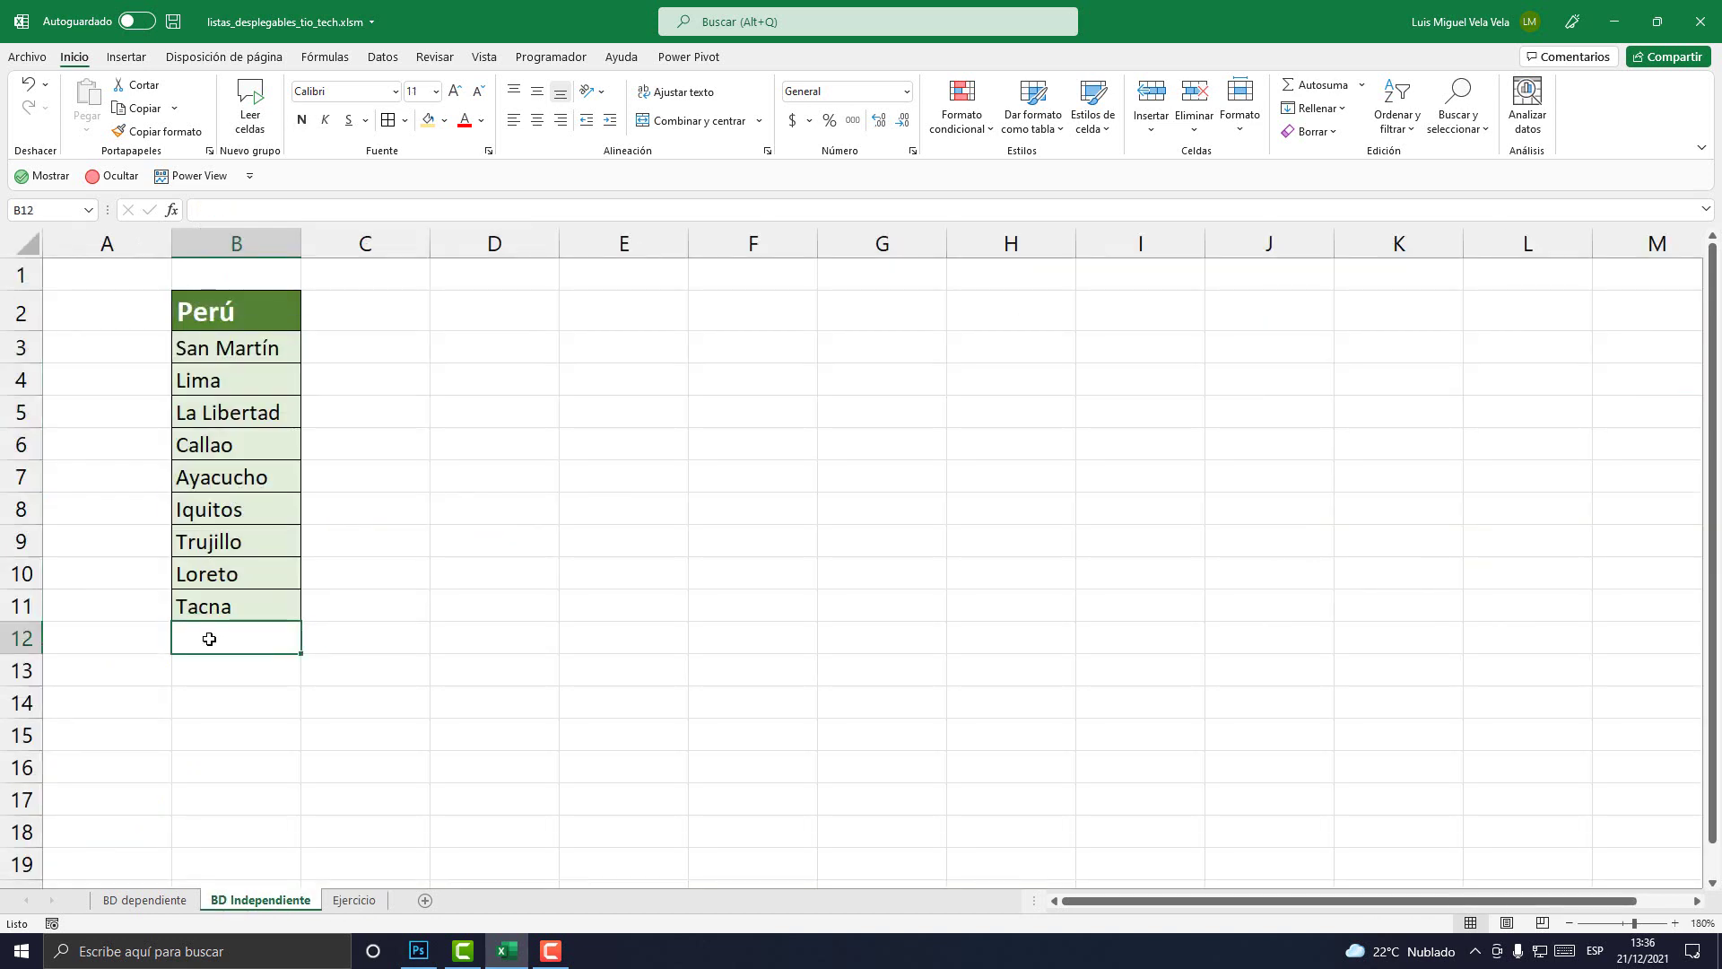
type("sssssss")
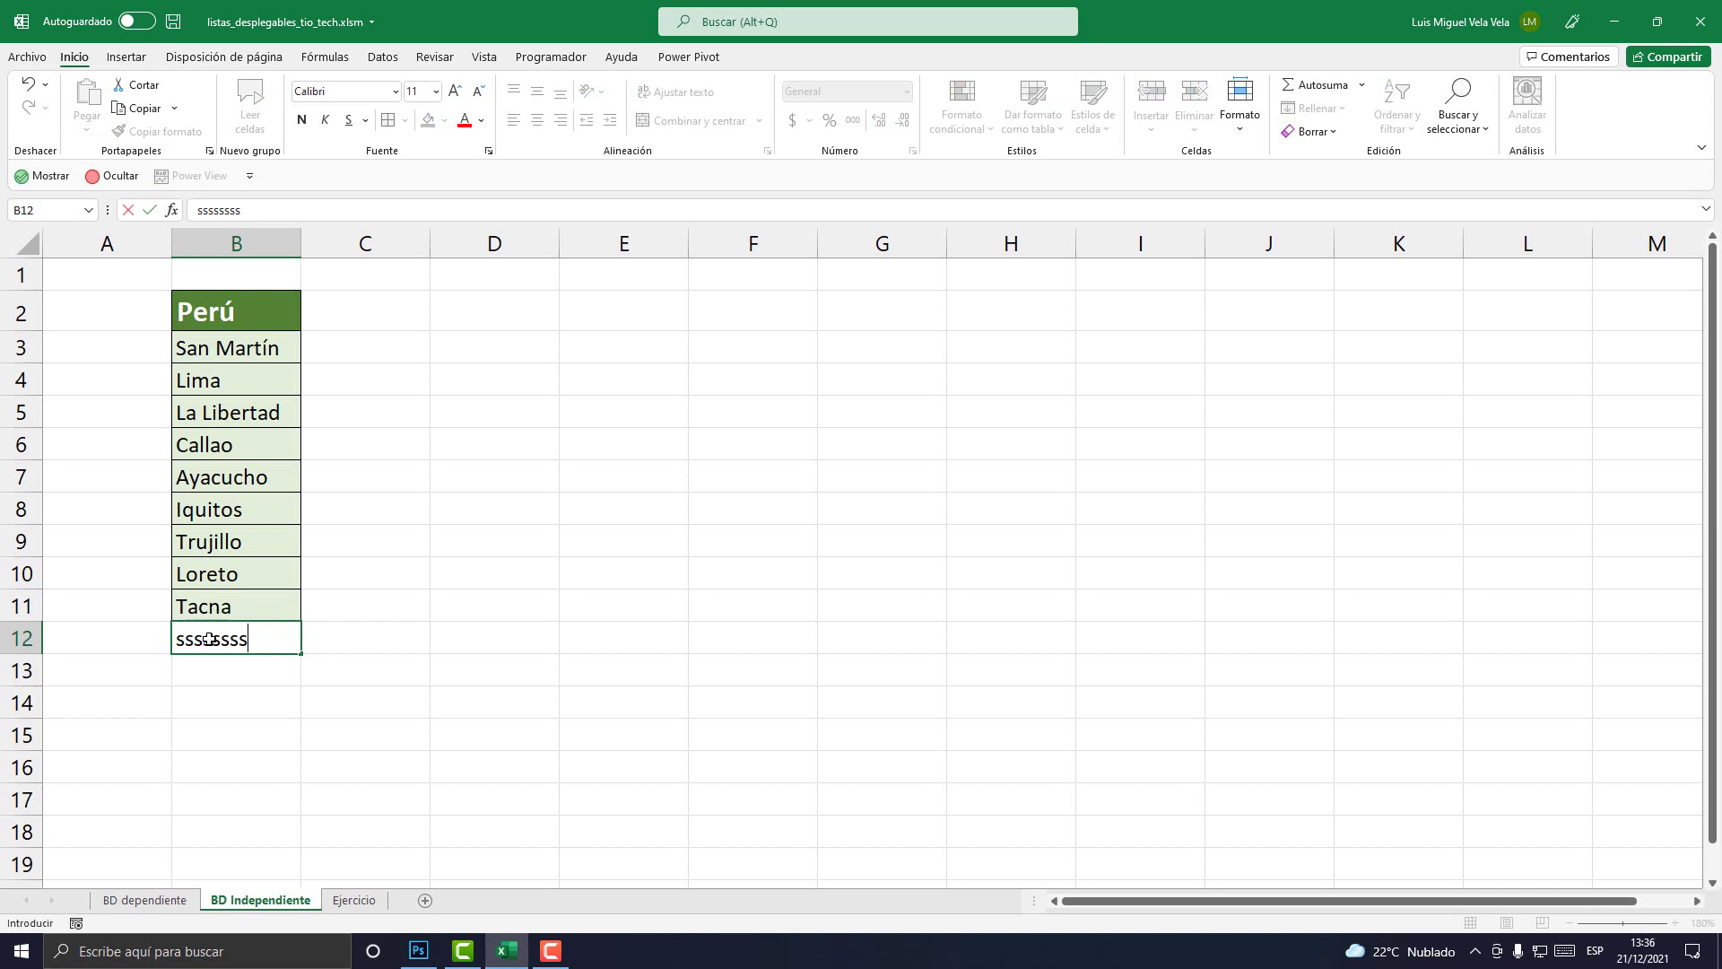
key("Return")
key("ctrl+z")
key("ctrl+z")
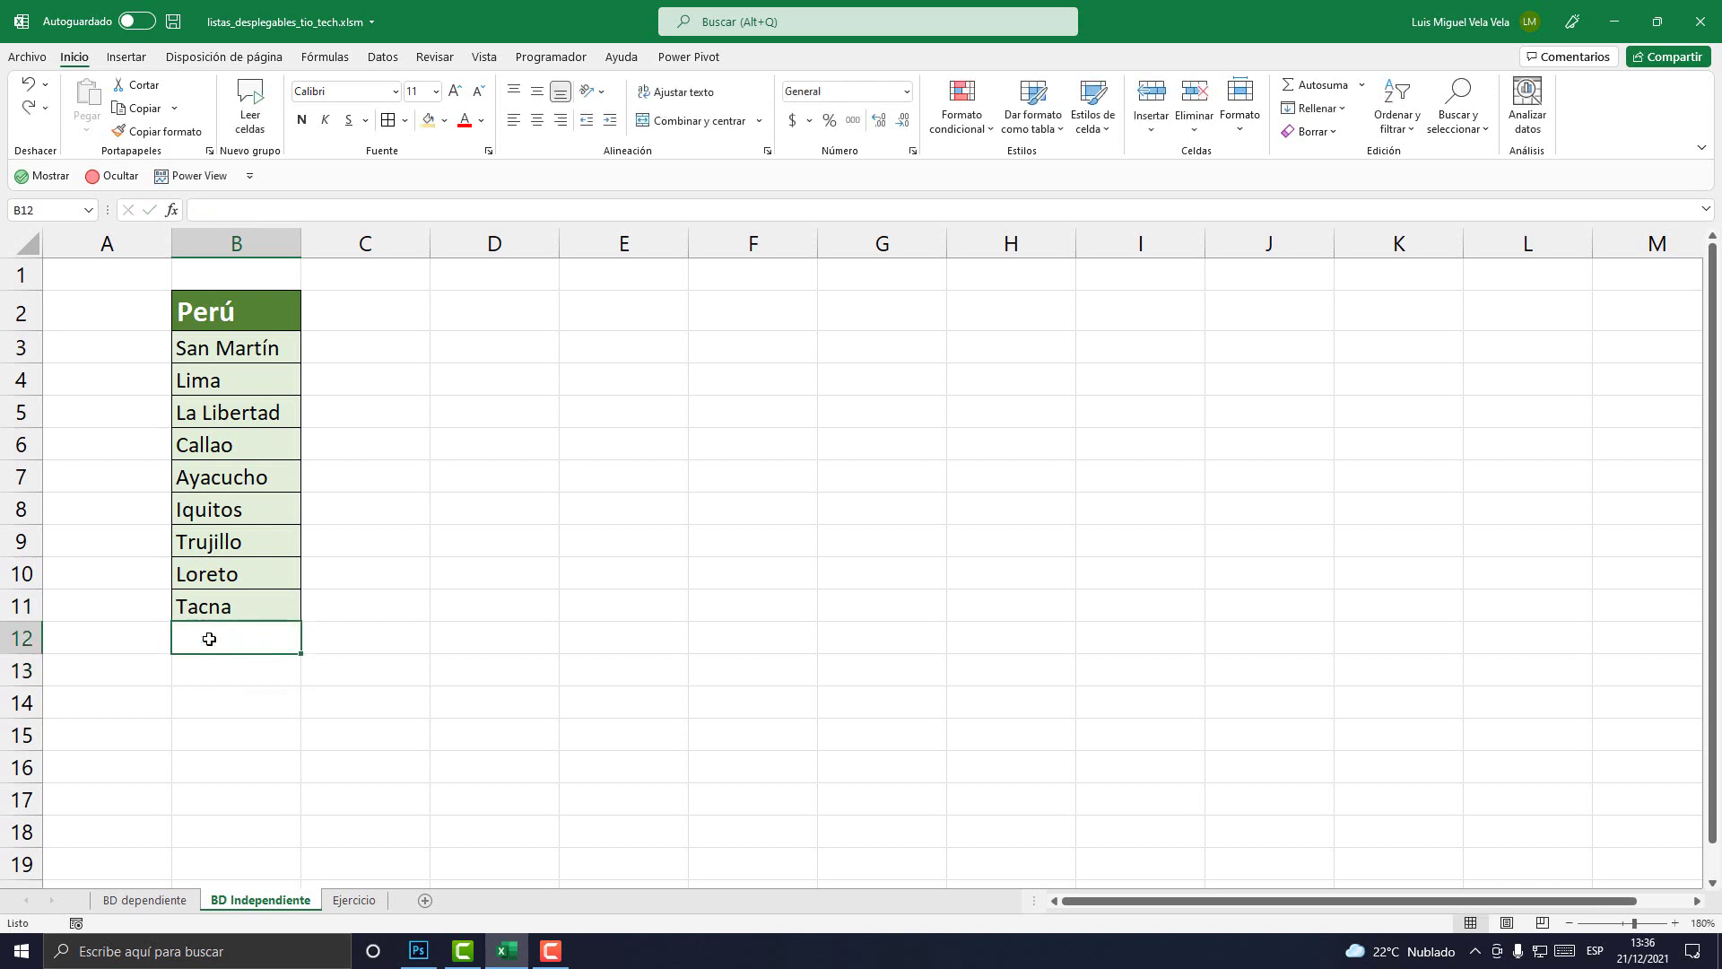
Recheck B5's drop-down on Ejercicio and scroll right to the Lista Dependiente table
left_click_drag(215, 312, 237, 606)
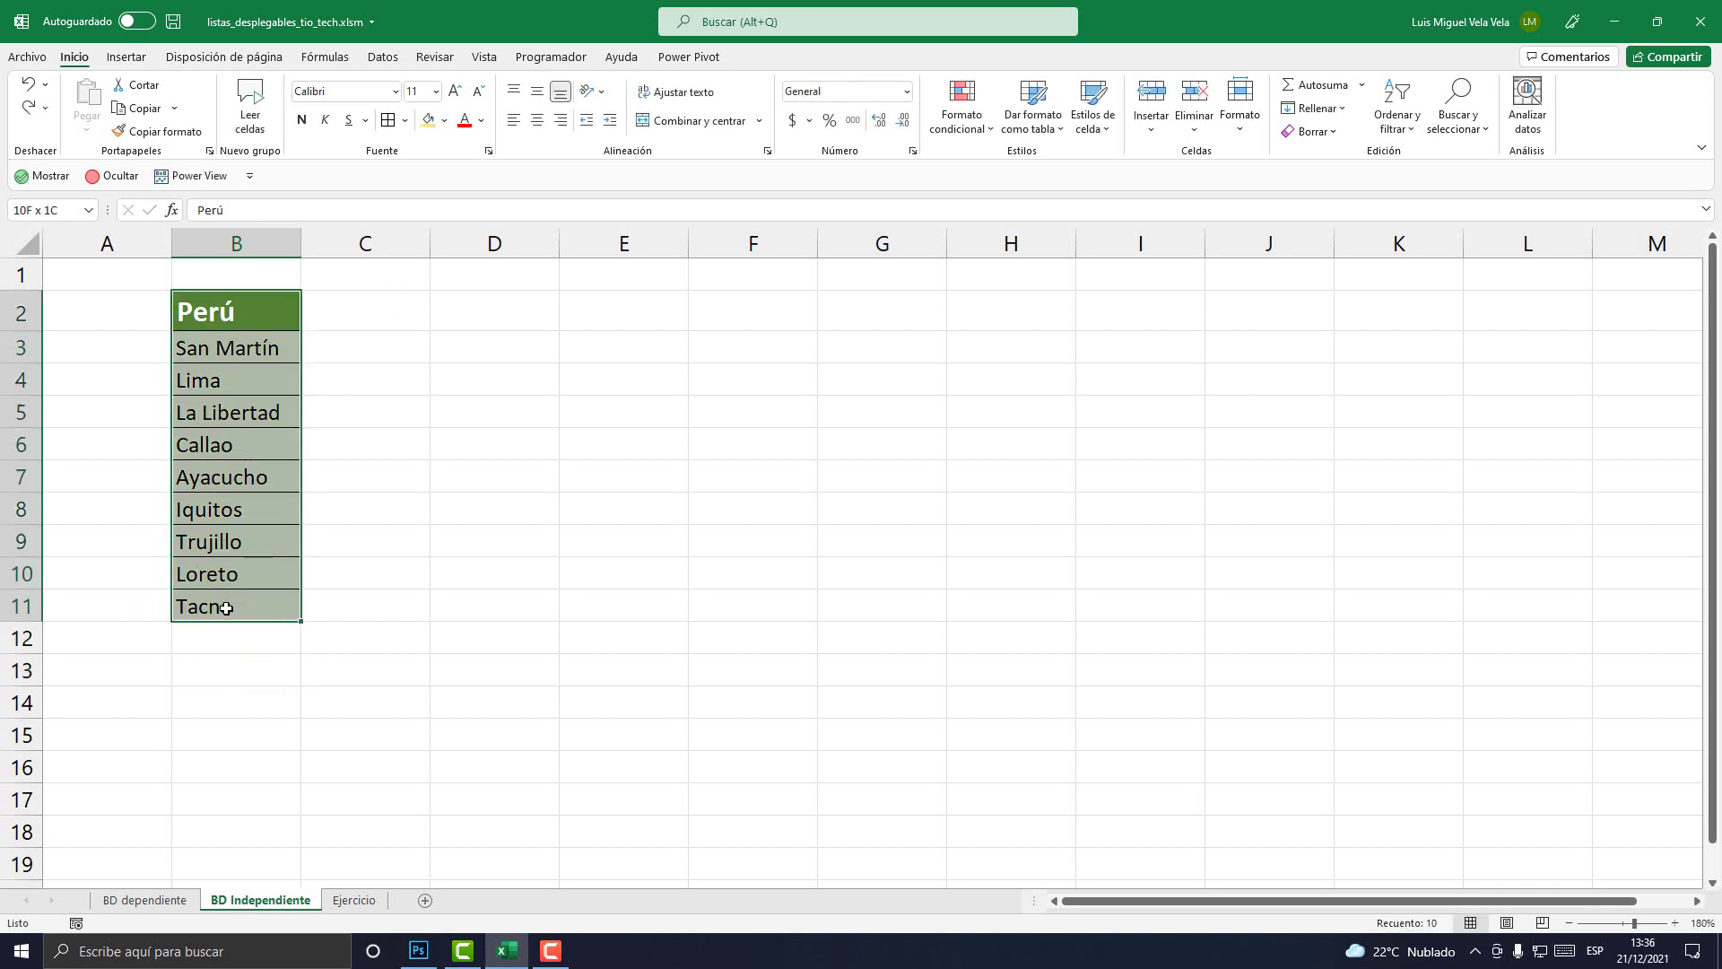
left_click(355, 899)
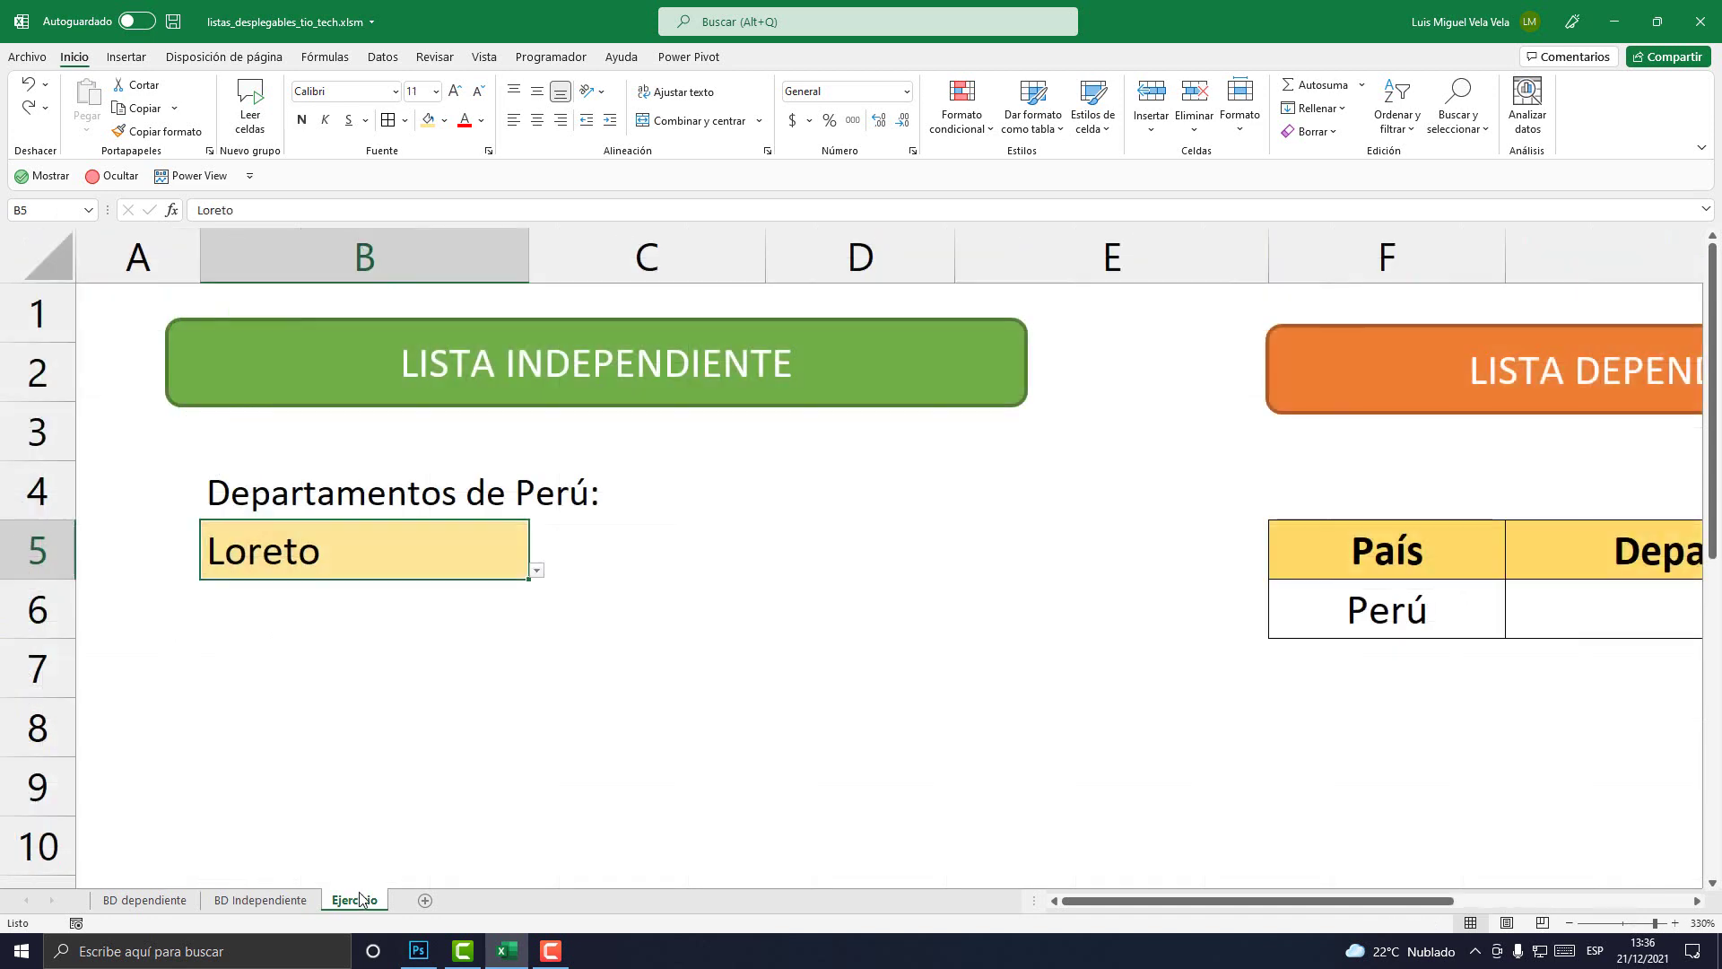
left_click(537, 570)
left_click_drag(503, 753, 524, 648)
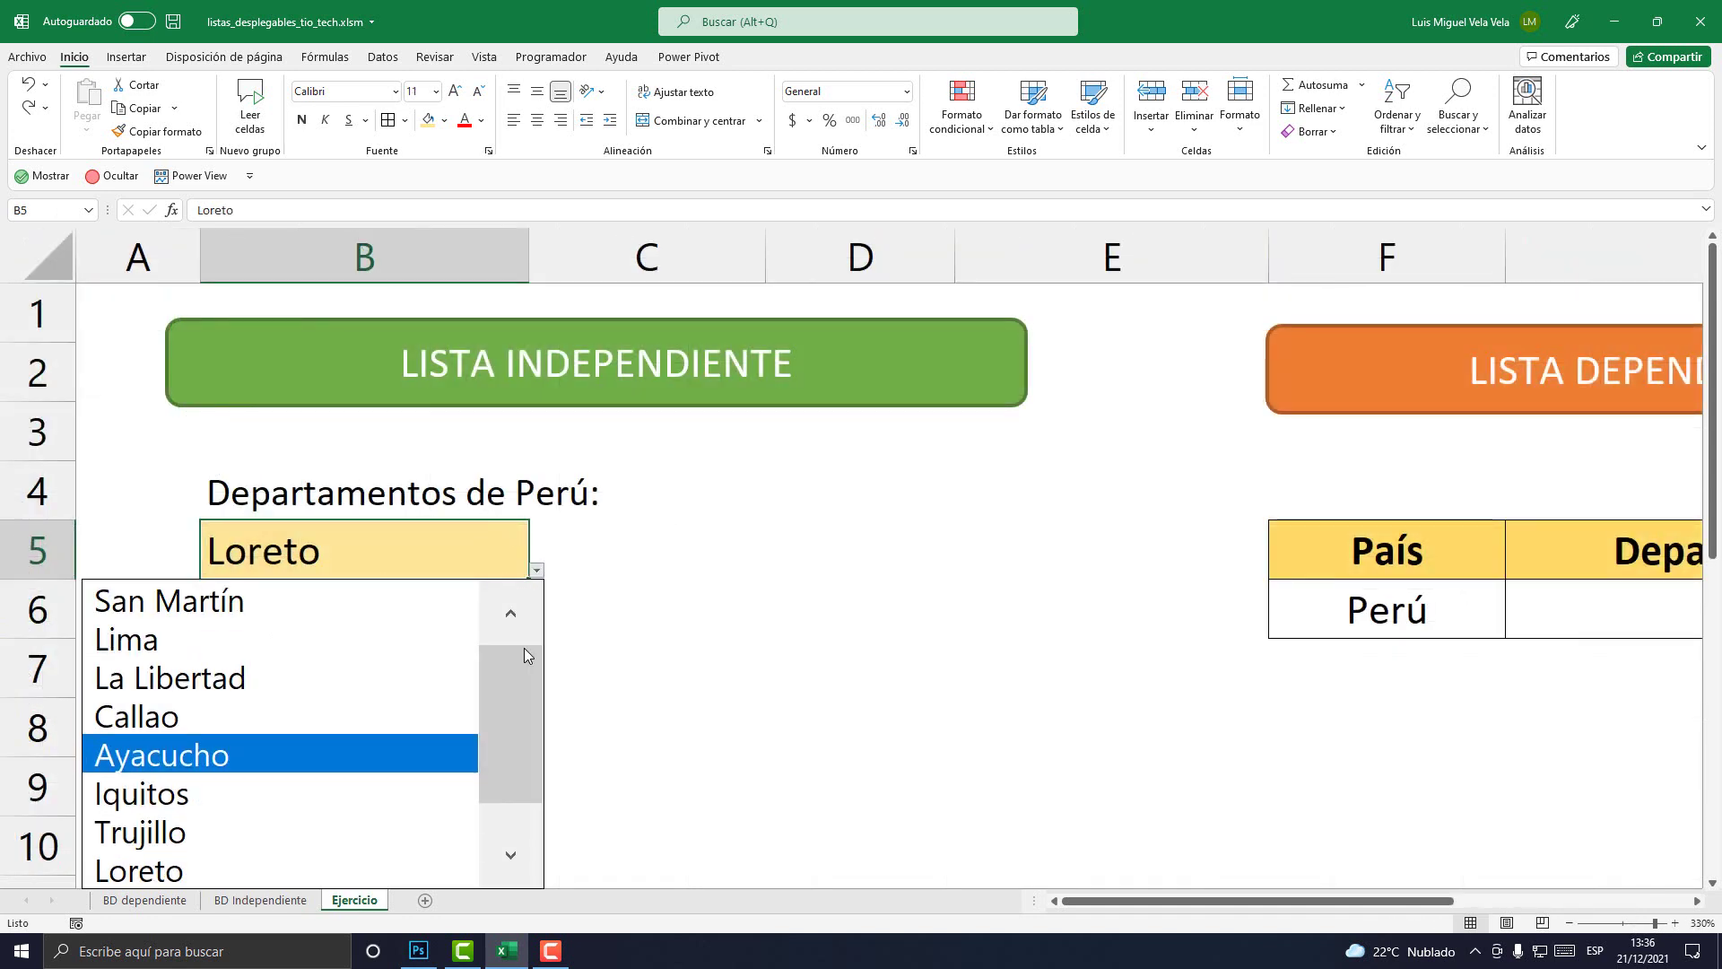
left_click_drag(1157, 901, 1301, 900)
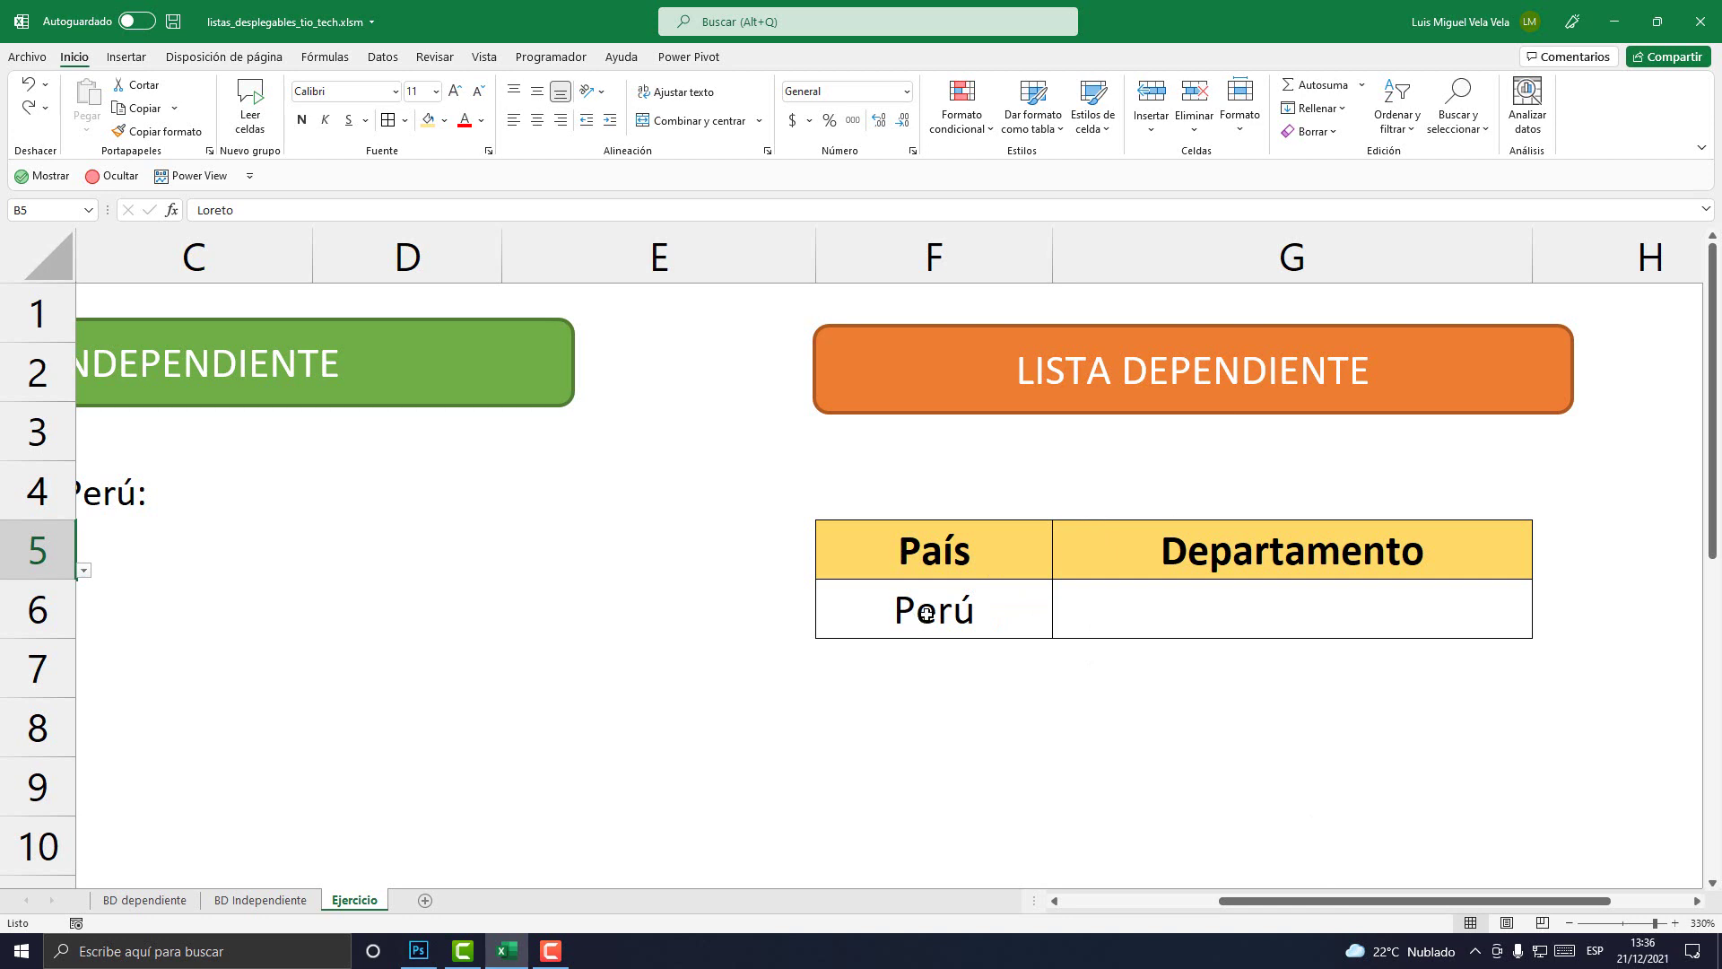
Reconfirm Perú in País cell F6, then pick Lima from G6's dependent drop-down
left_click(1013, 623)
left_click(1061, 629)
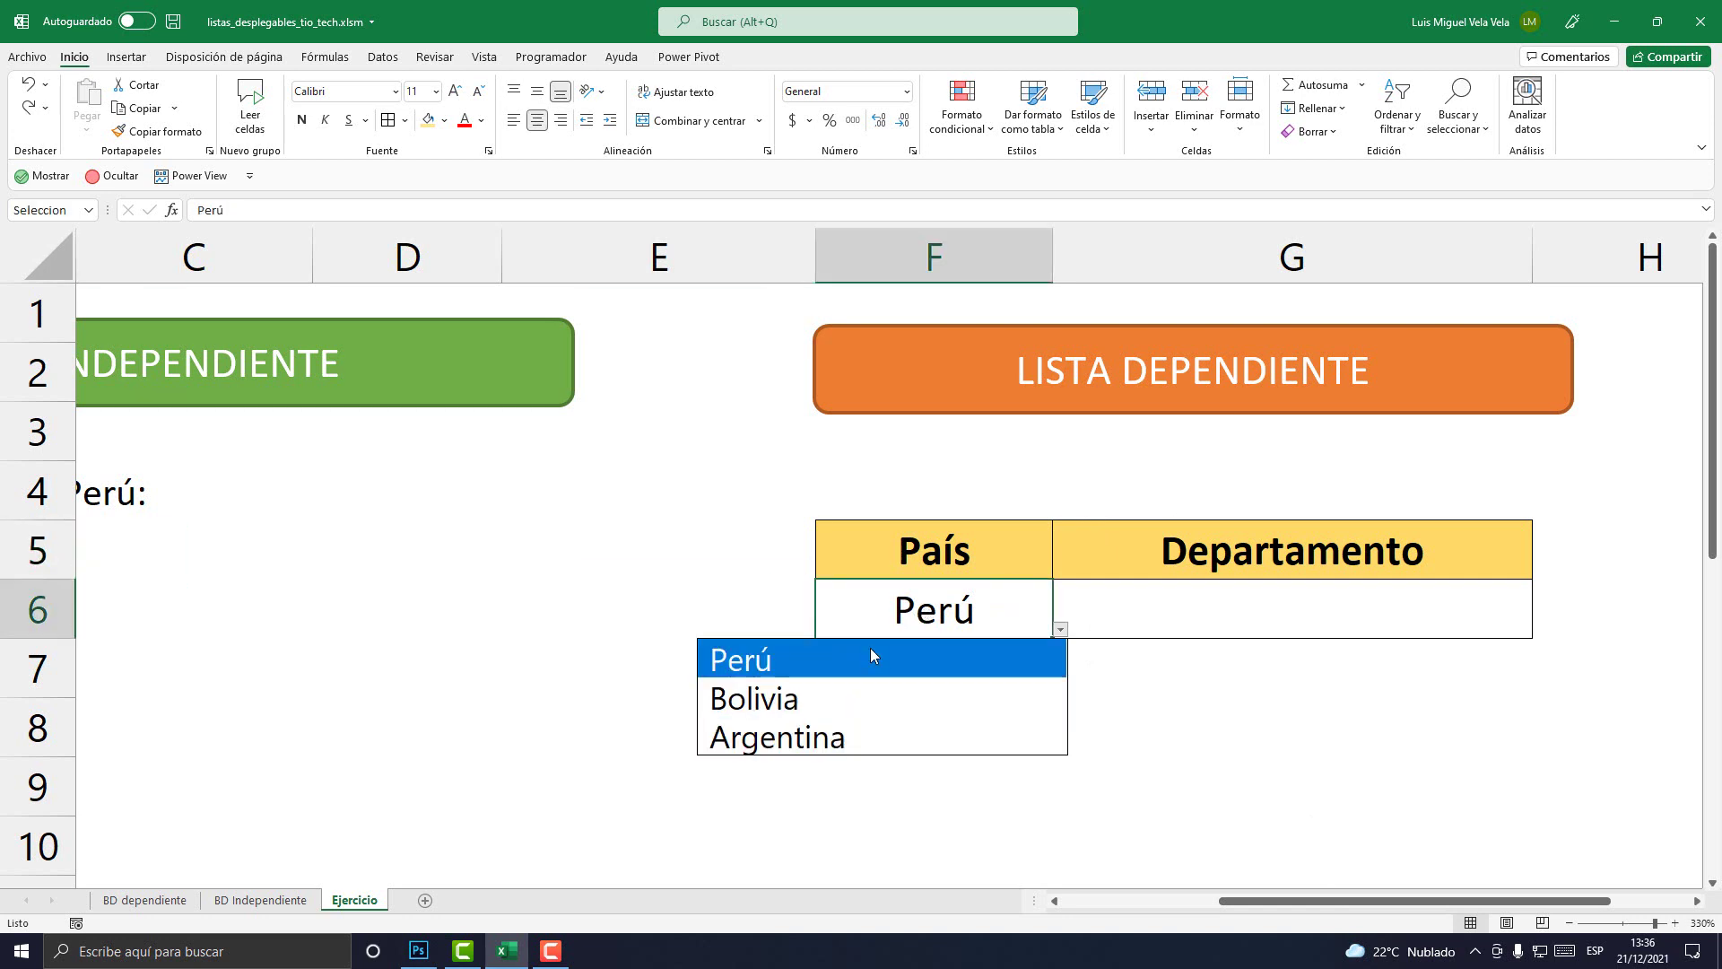
left_click(794, 669)
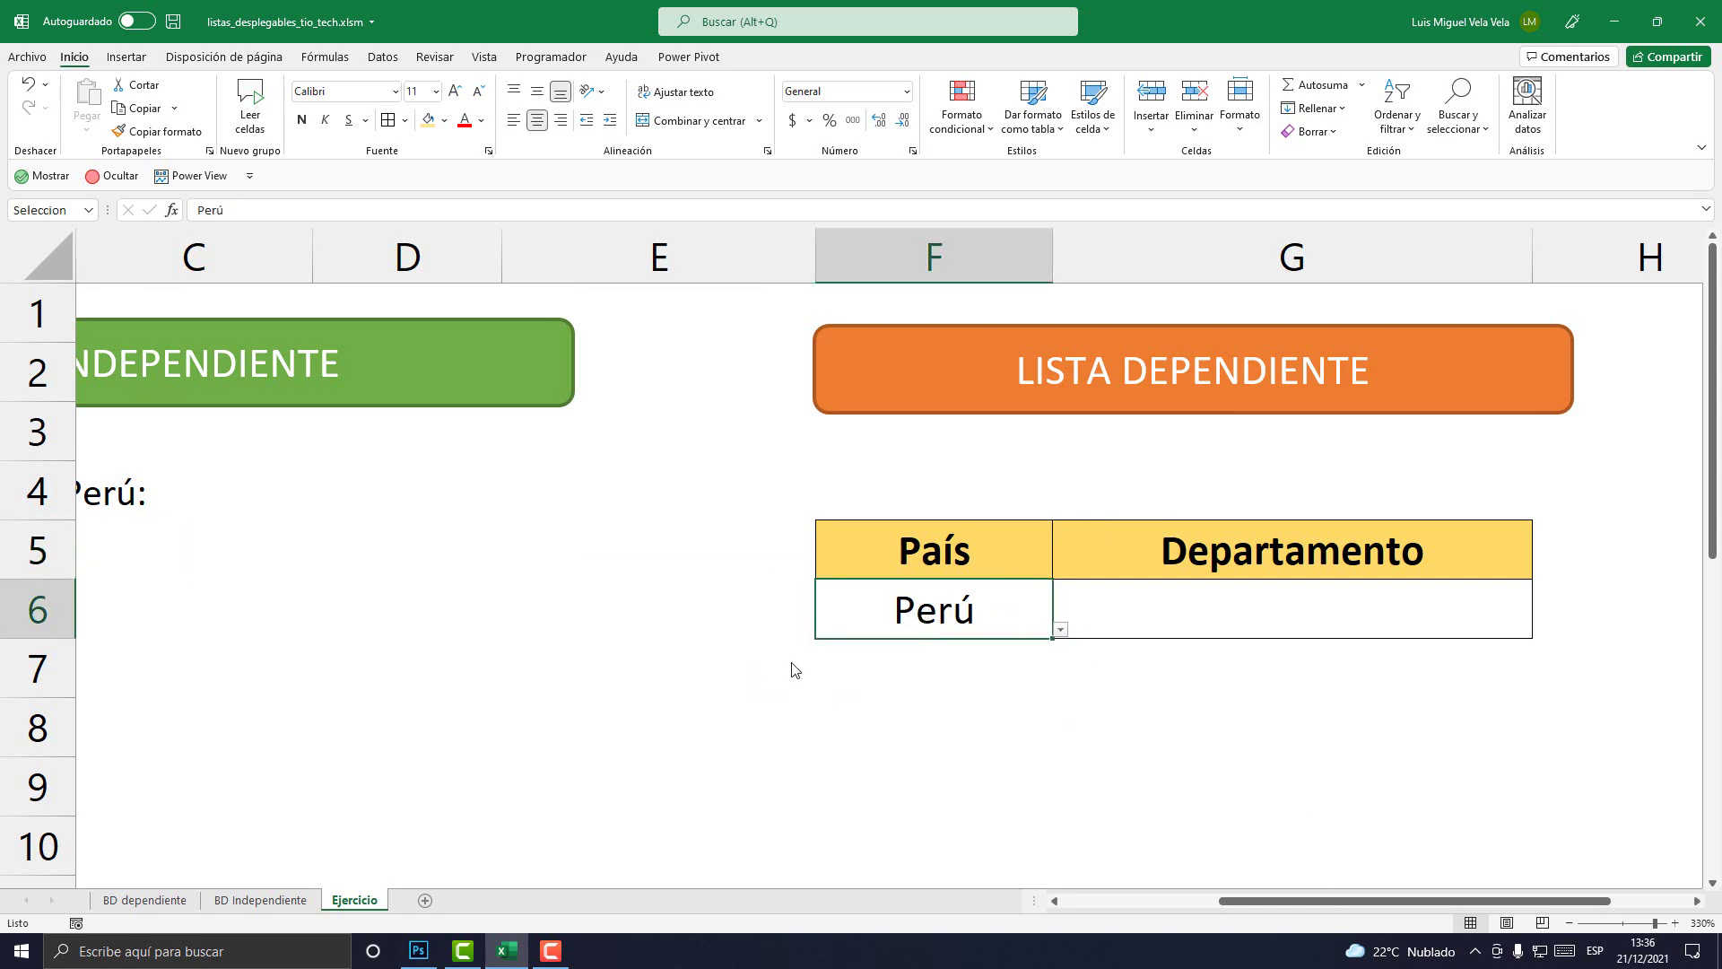
left_click(1280, 609)
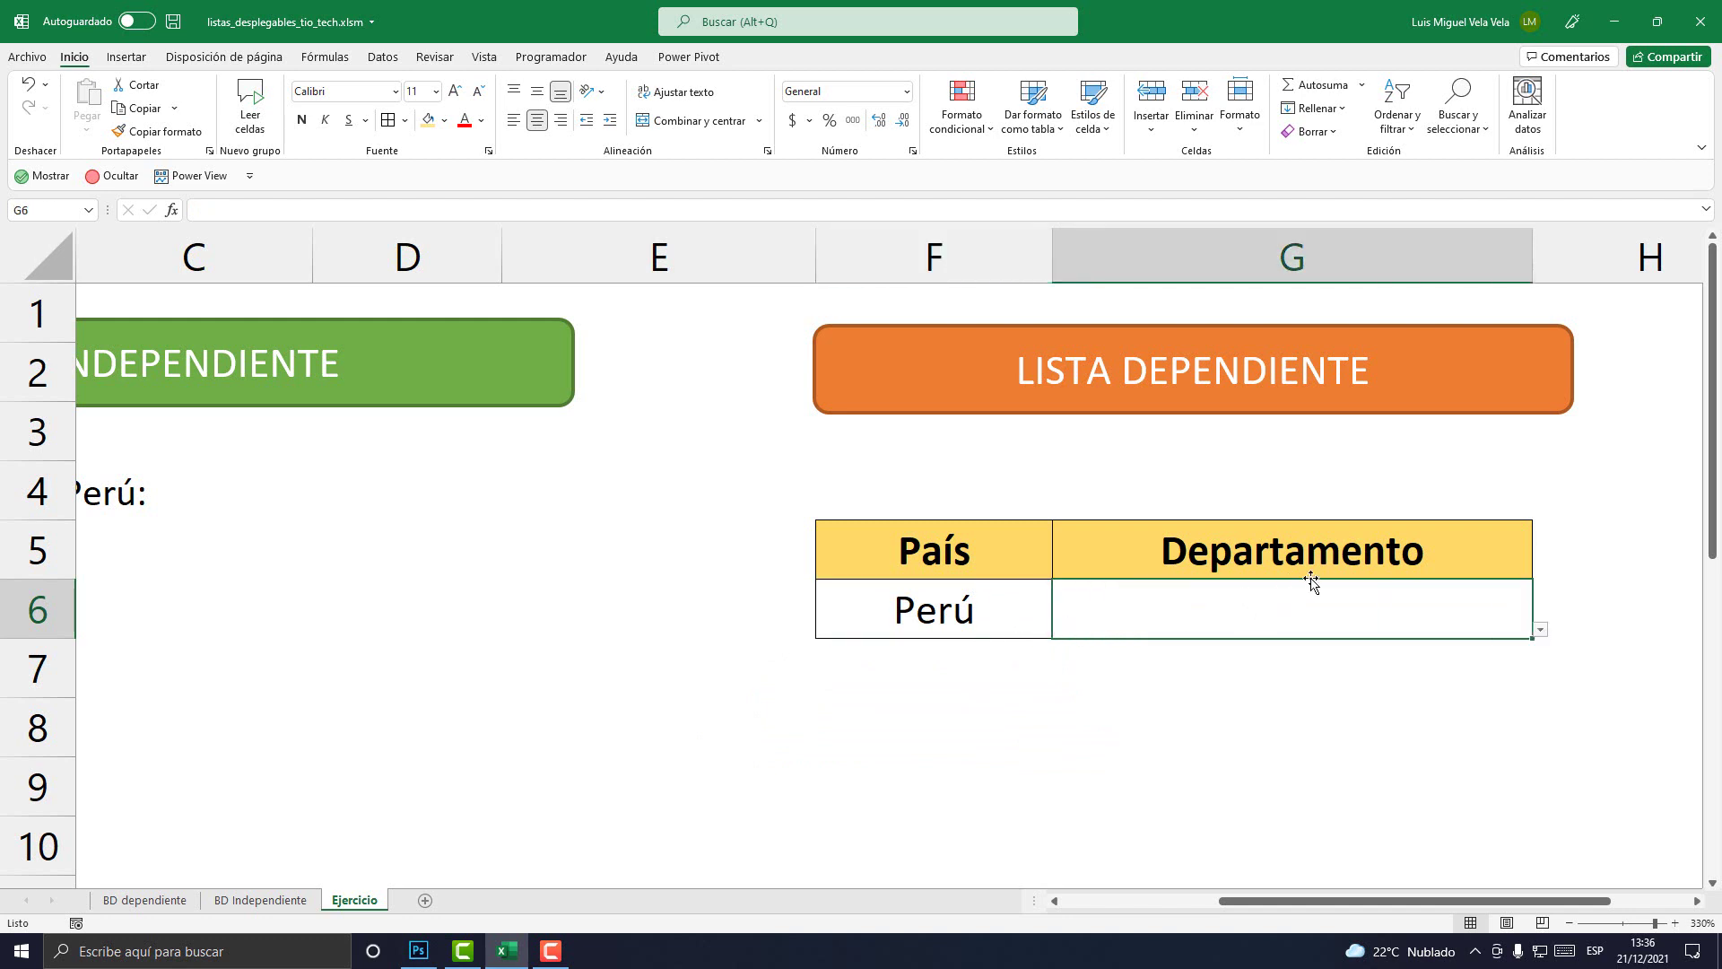
left_click(1540, 630)
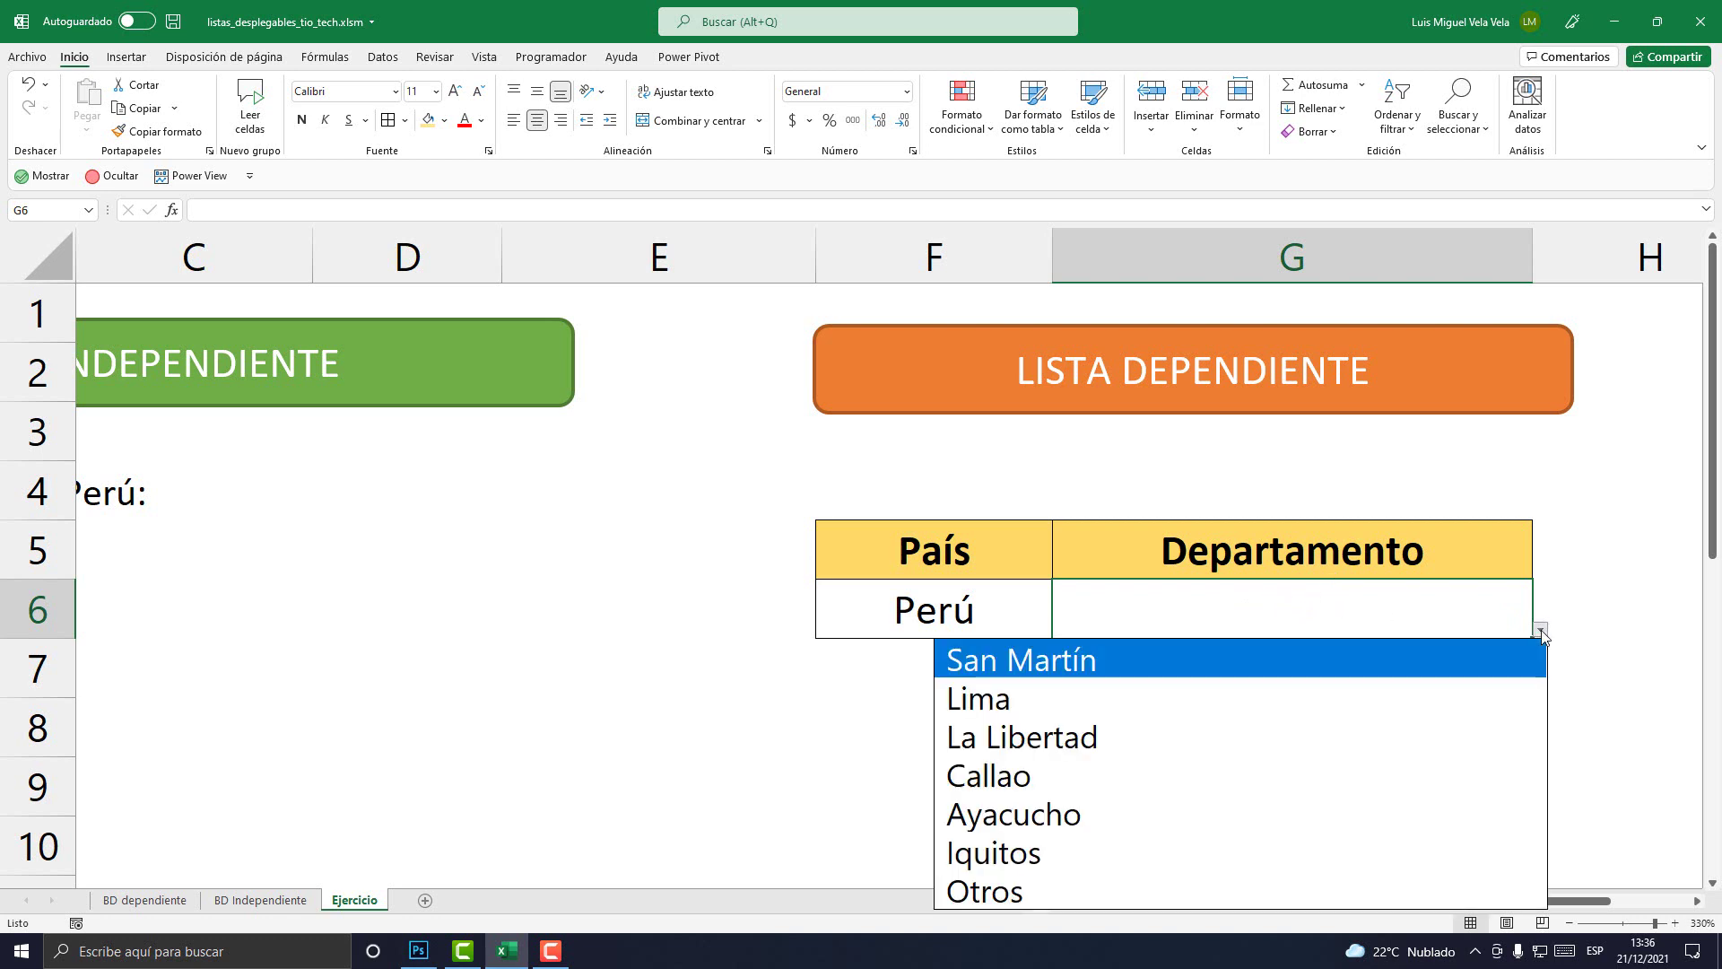
left_click(994, 699)
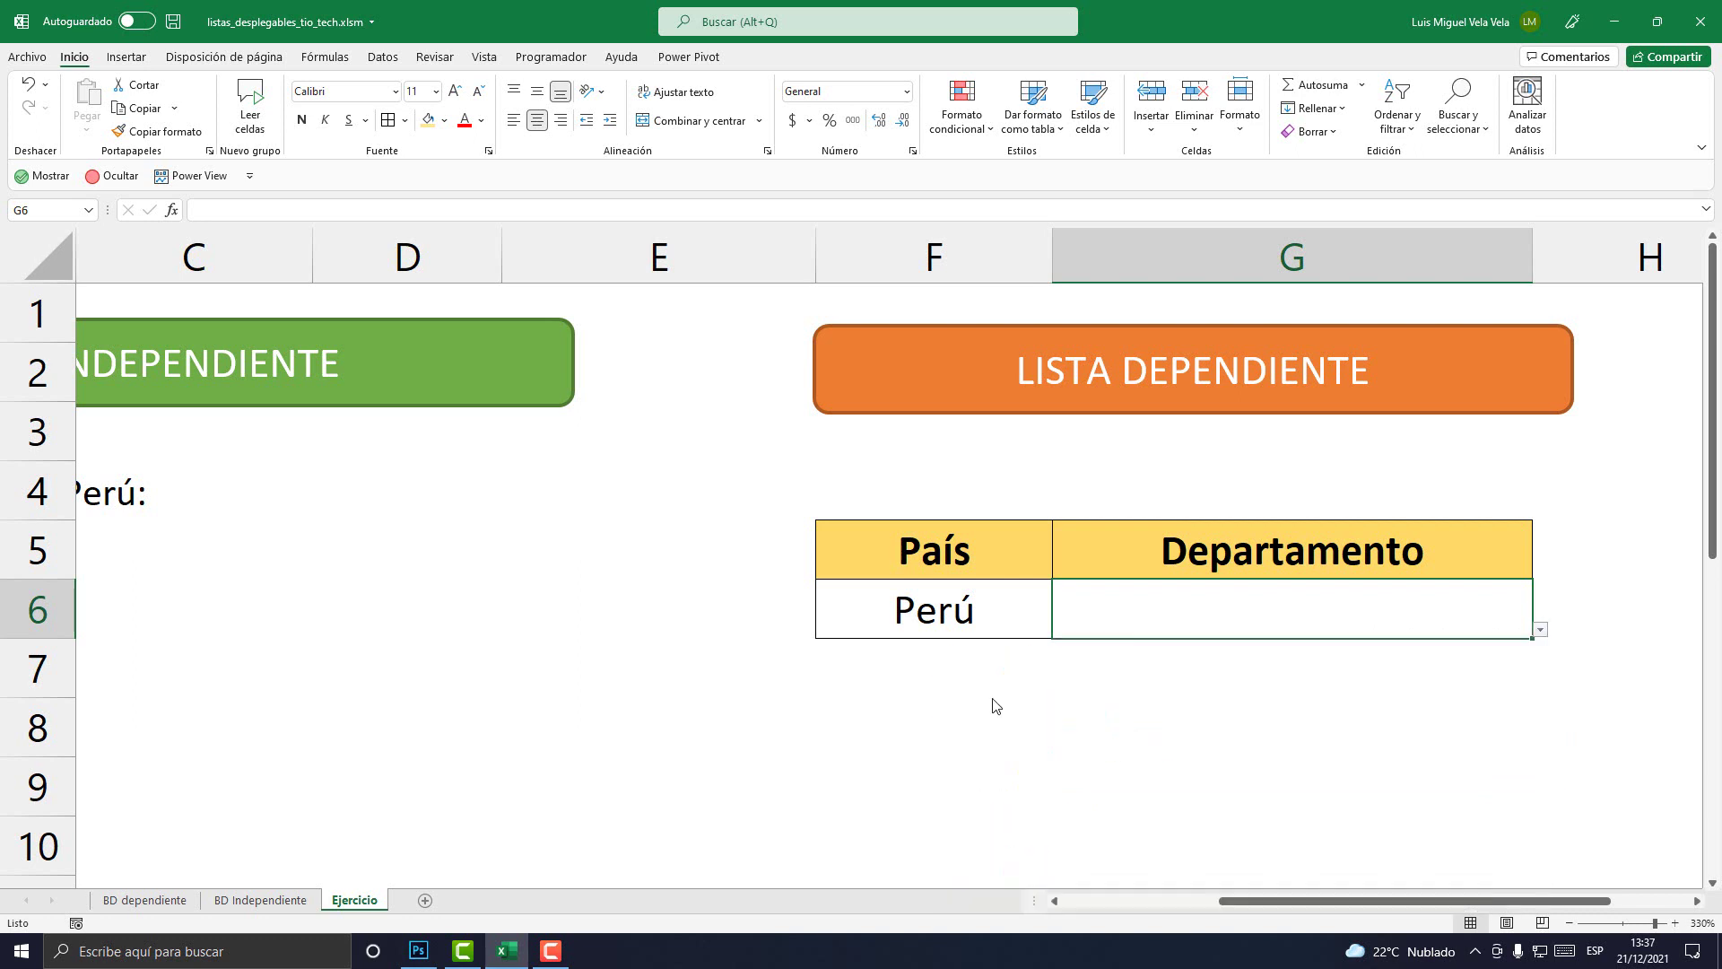
left_click(946, 613)
Set F6 to Bolivia and choose Oruro as its Departamento in G6
left_click(1061, 630)
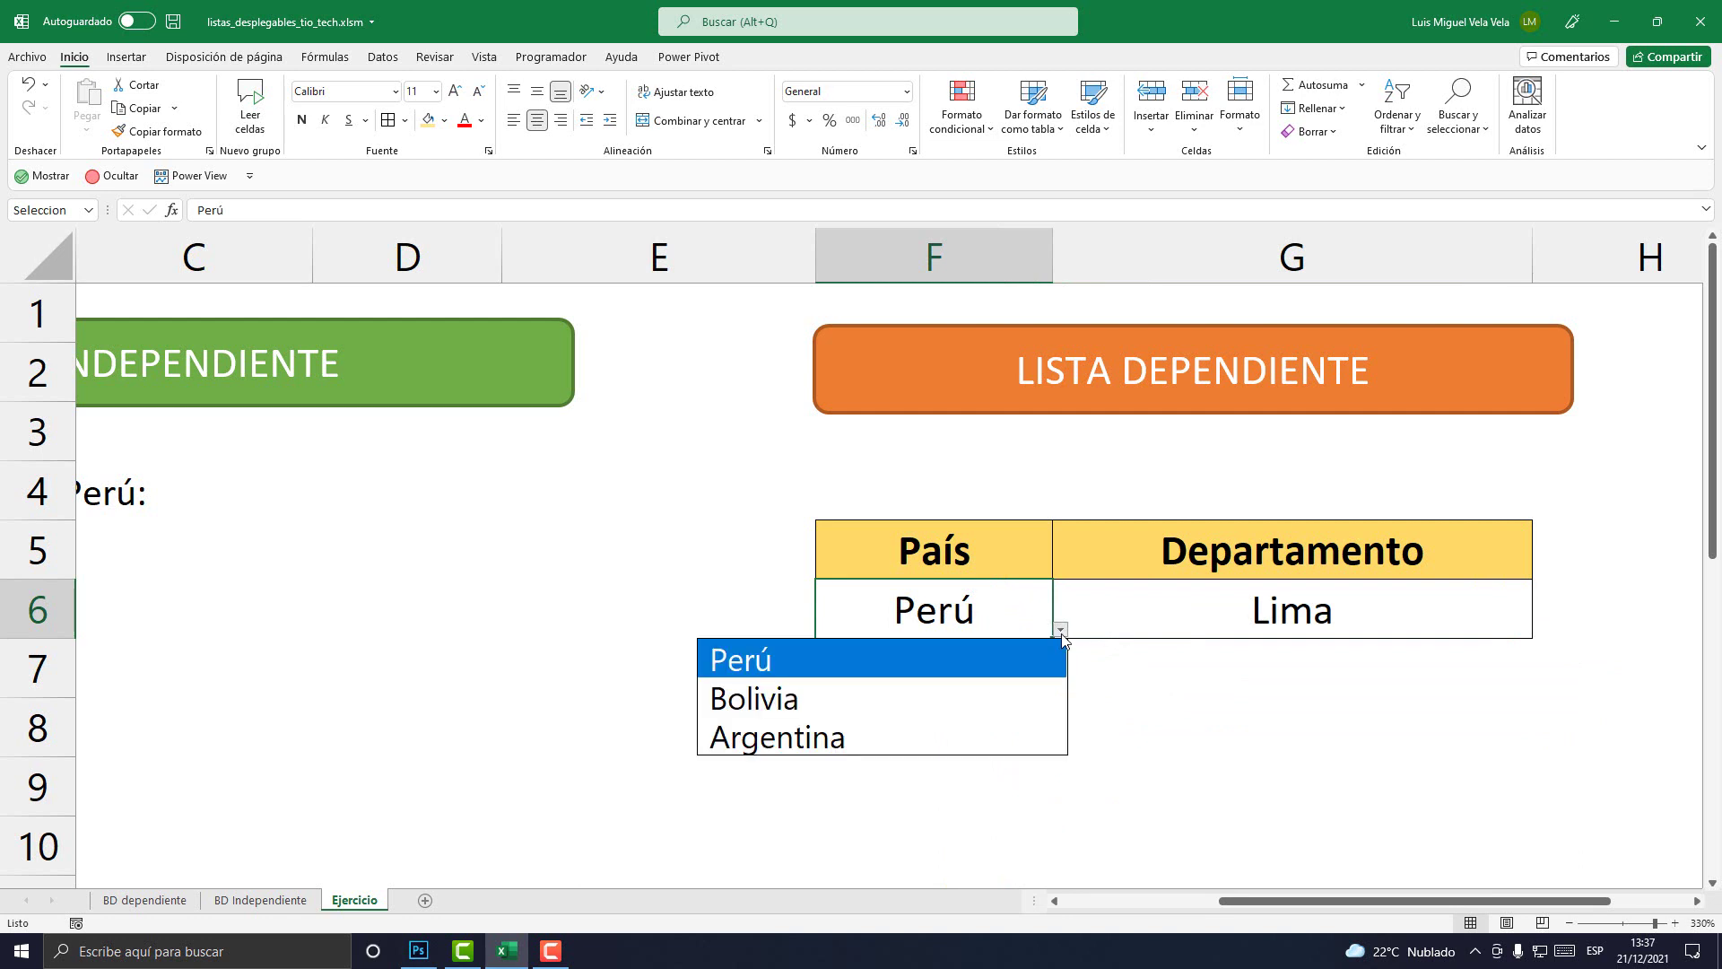
left_click(818, 698)
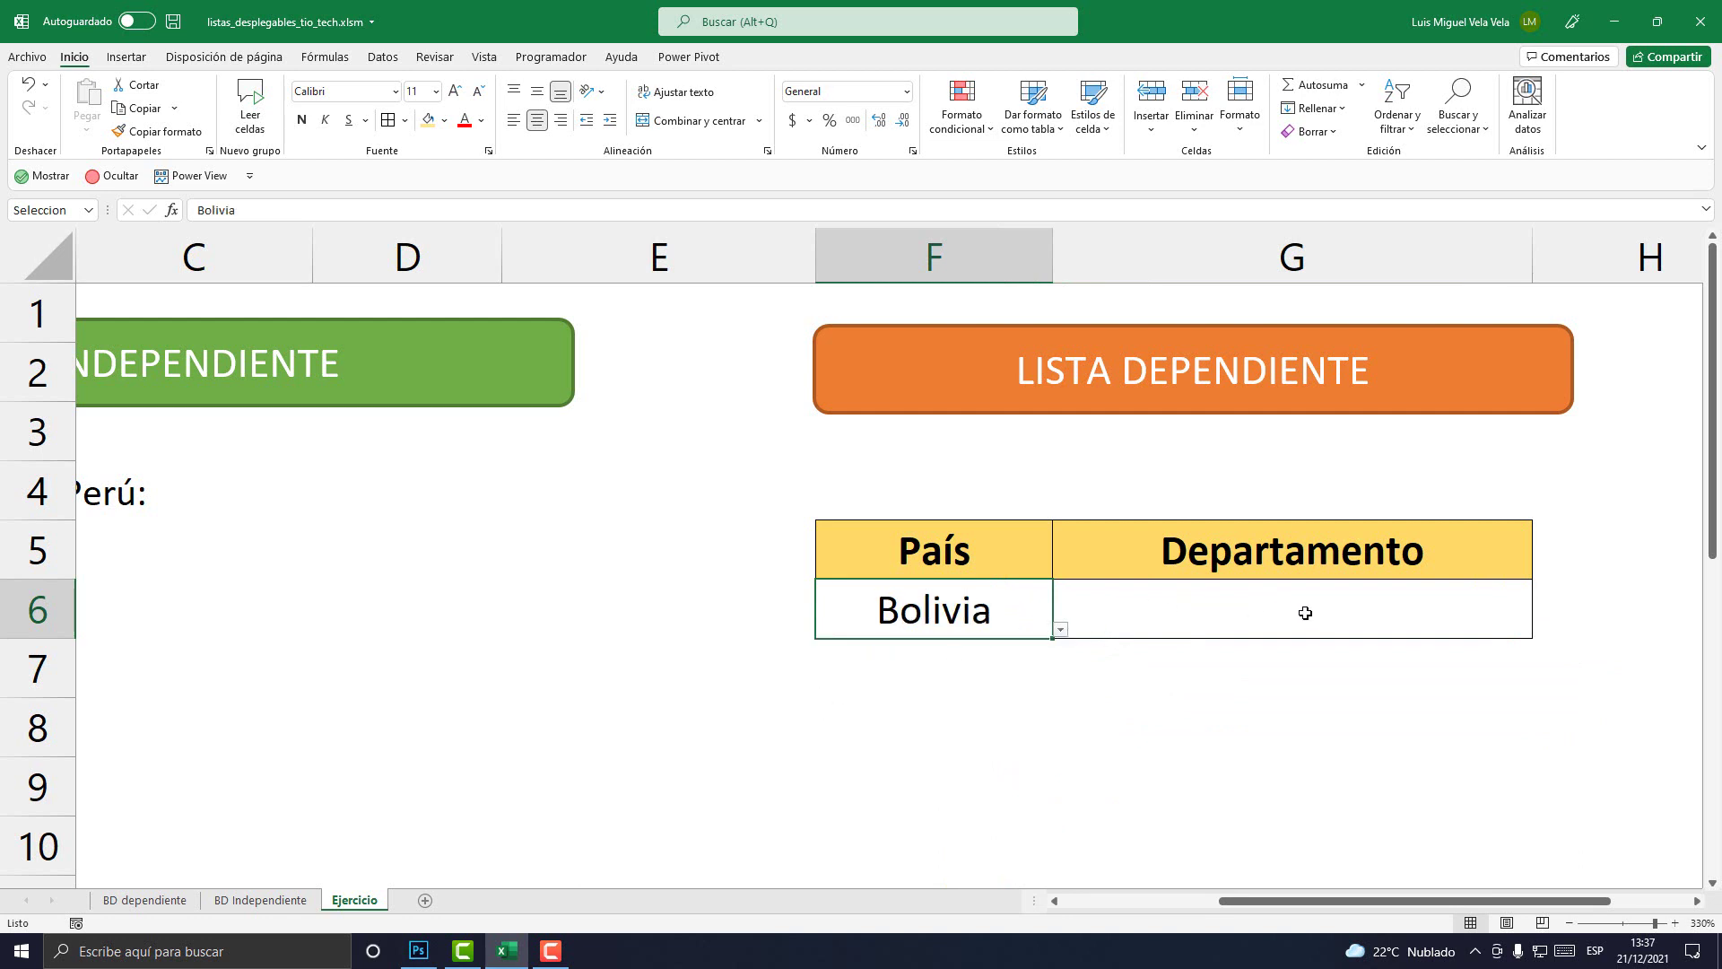
left_click(1412, 606)
left_click(1541, 629)
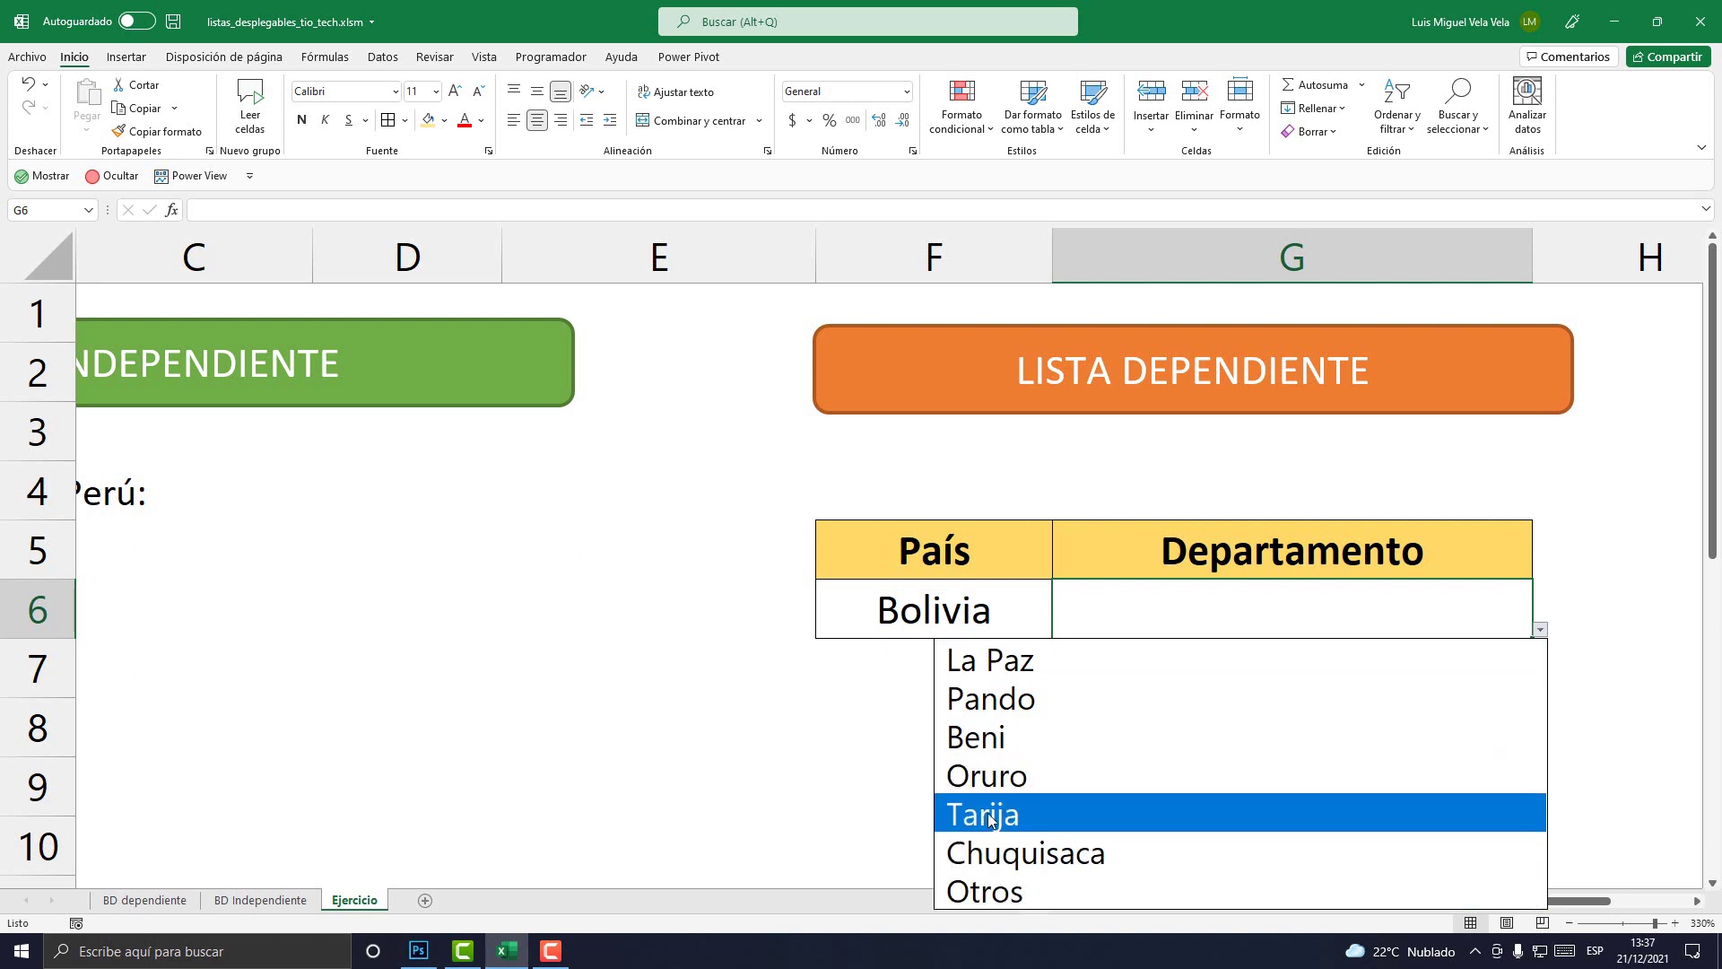
left_click(1016, 781)
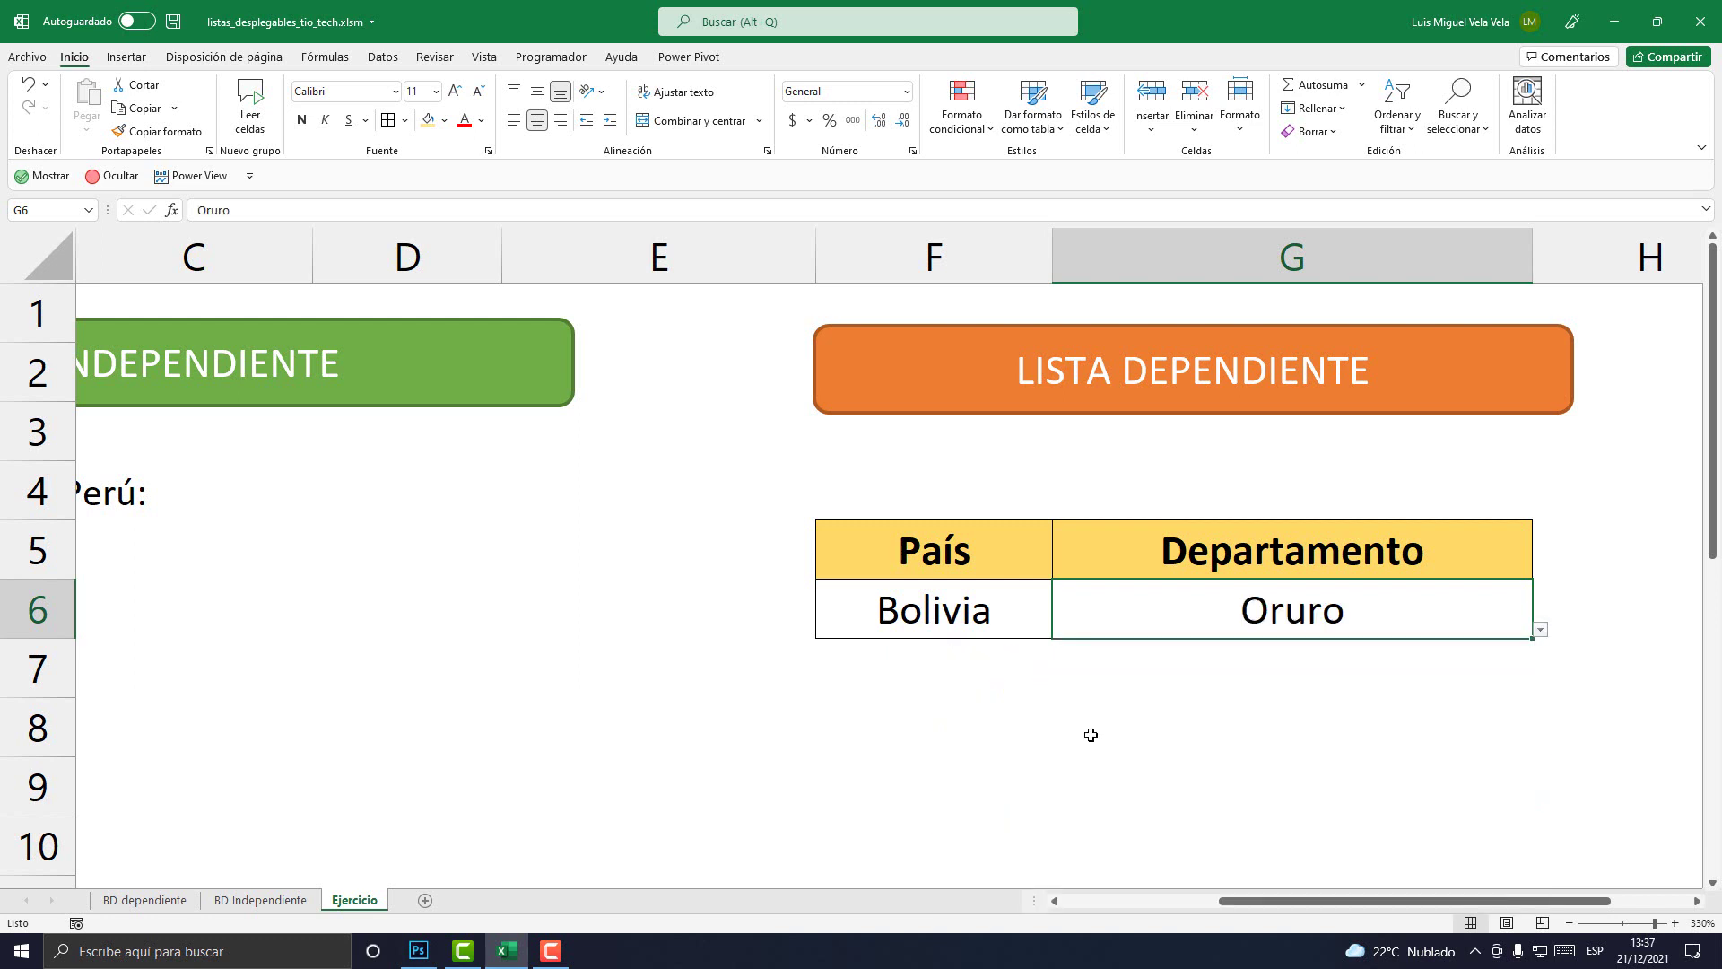
Set F6 to Argentina with Buenos Aires in G6, then zoom out to fit both tables
left_click(1032, 617)
left_click(1060, 629)
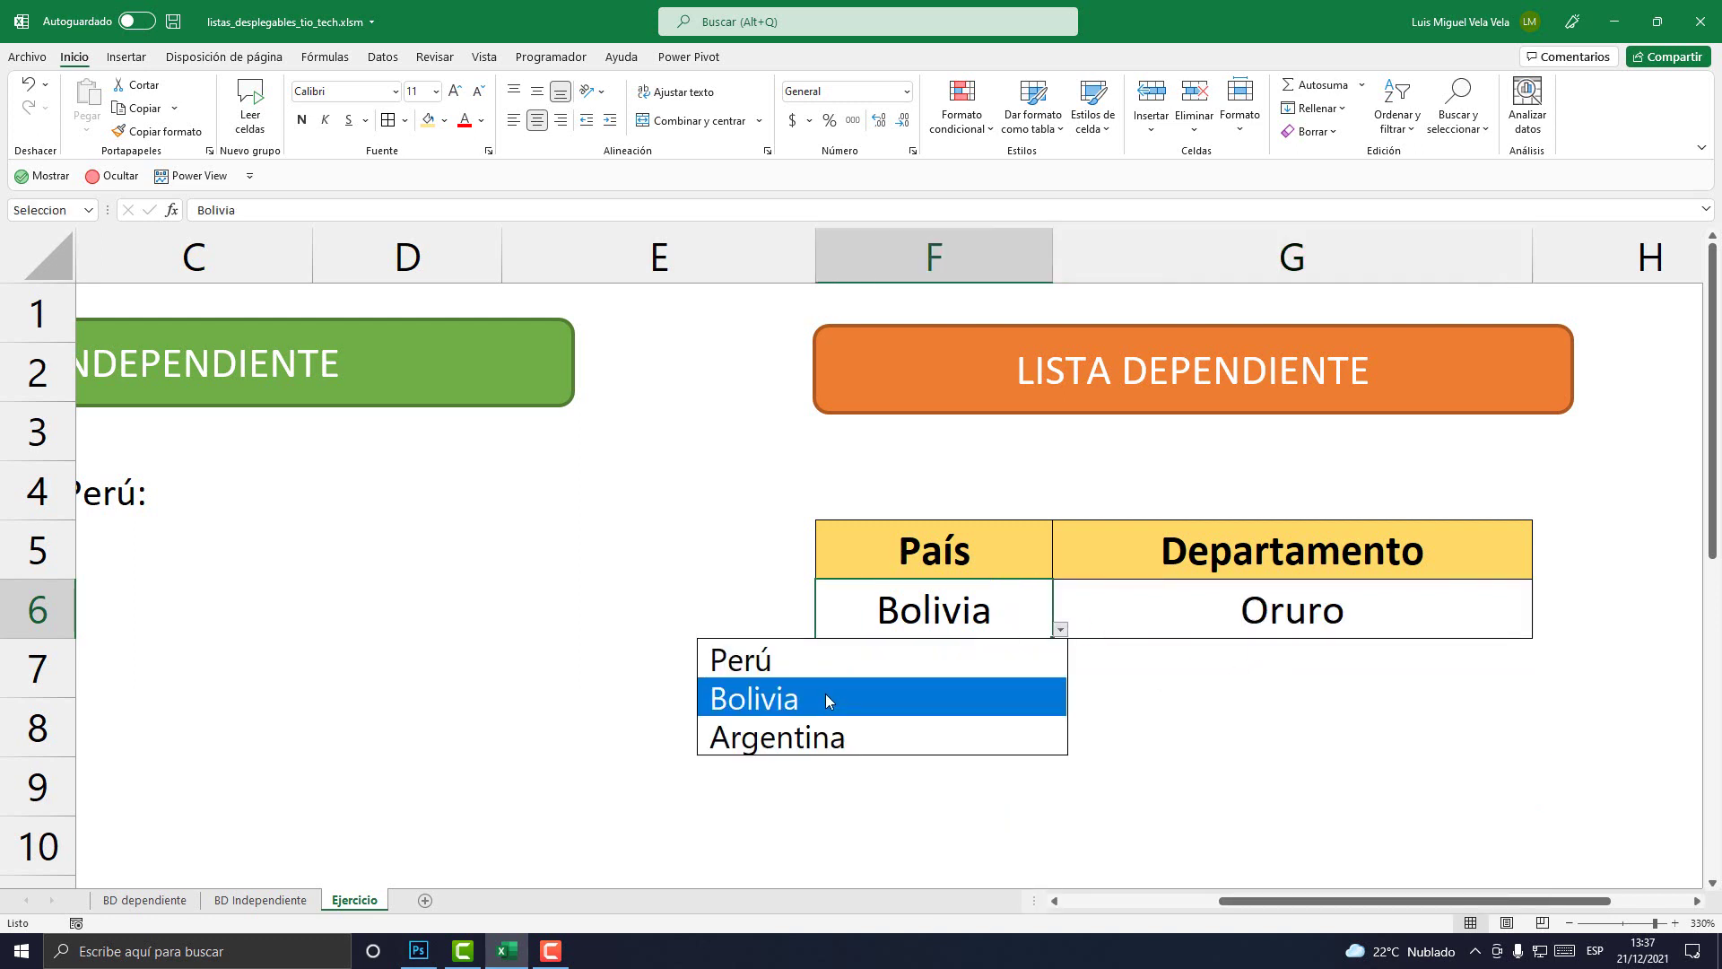
left_click(818, 738)
left_click(1394, 612)
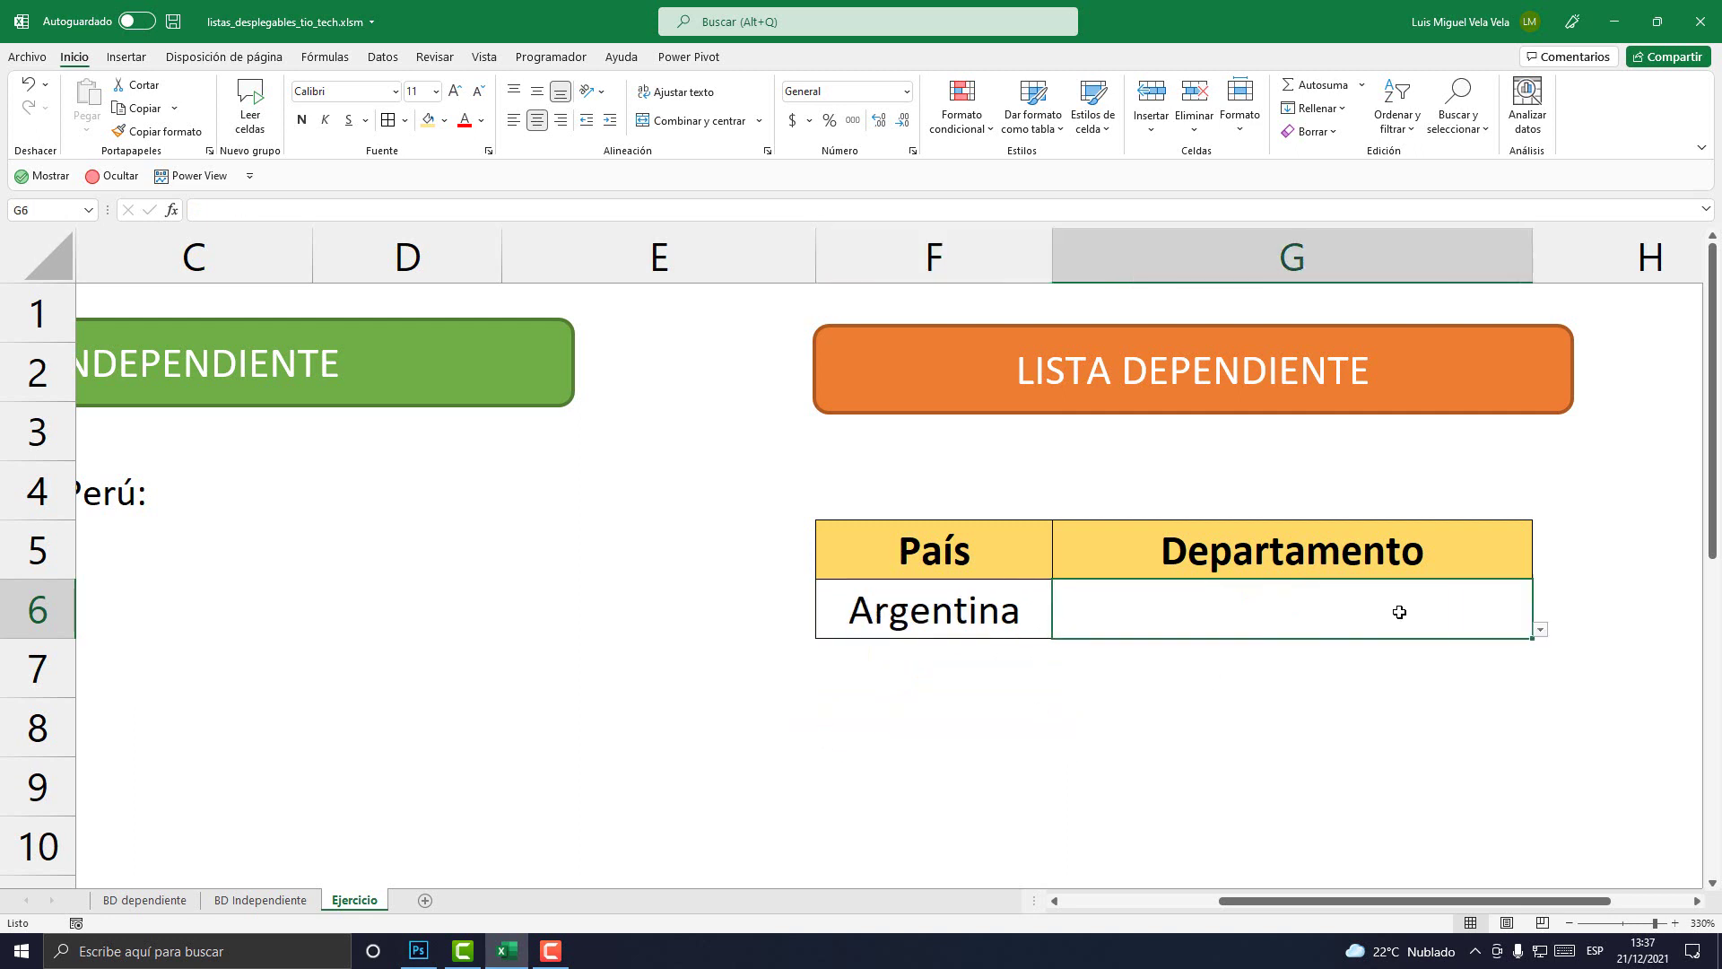
left_click(1541, 632)
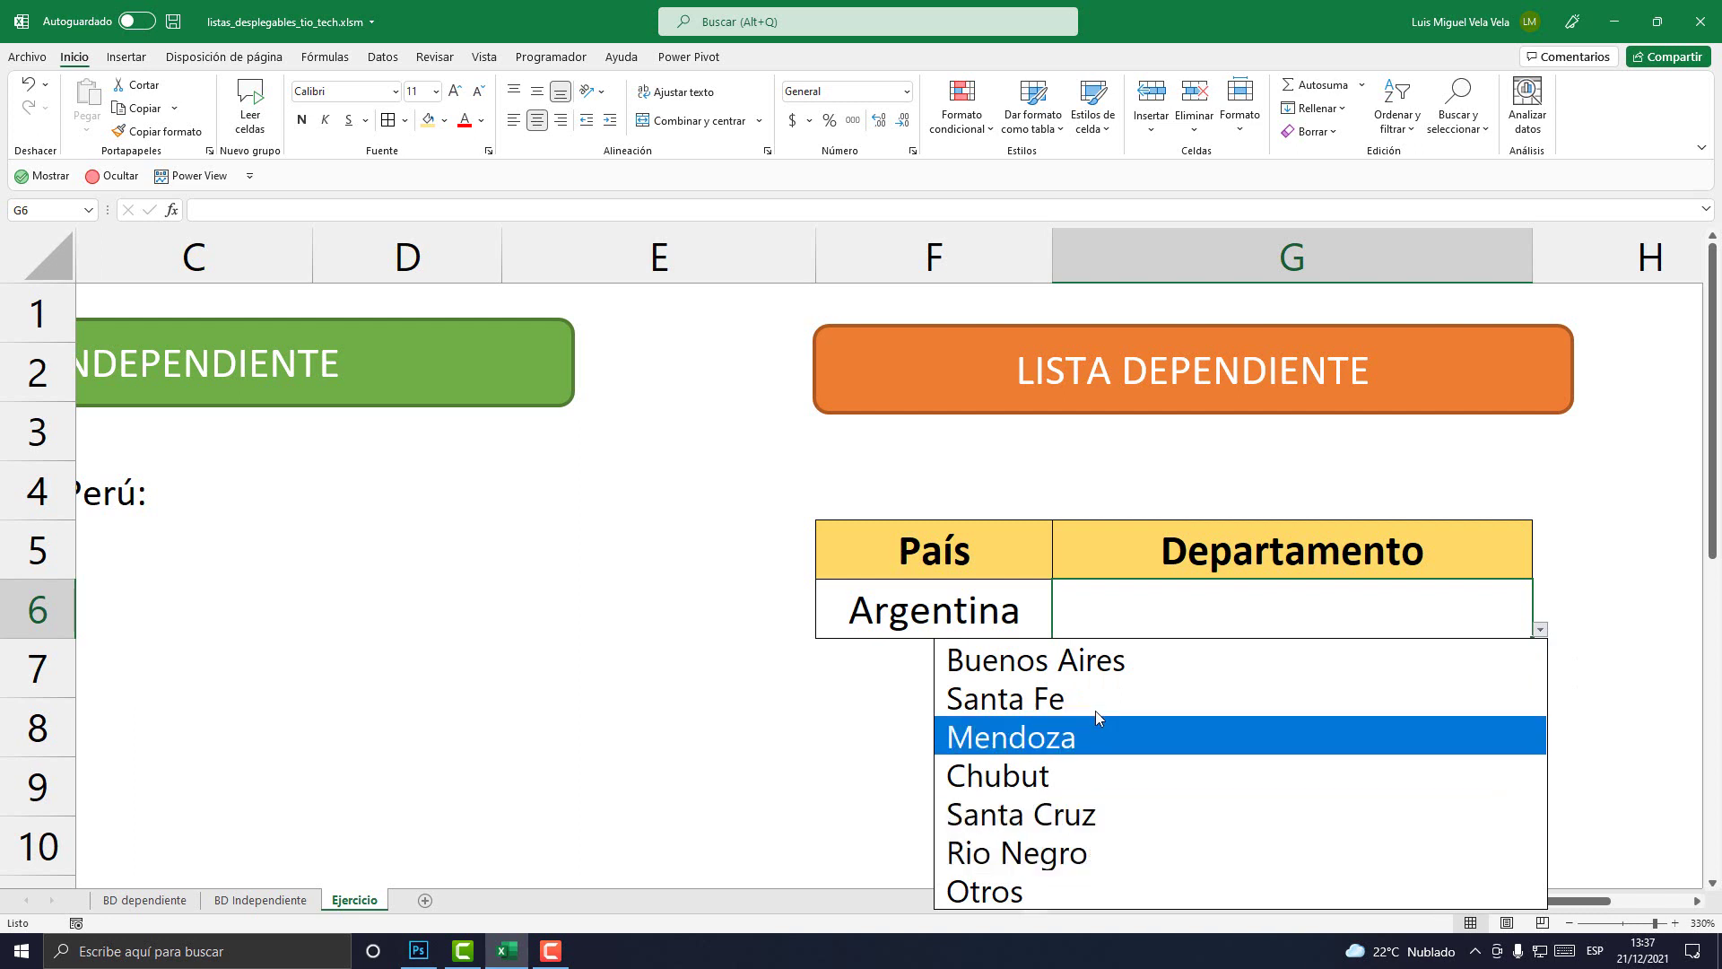
left_click(1105, 664)
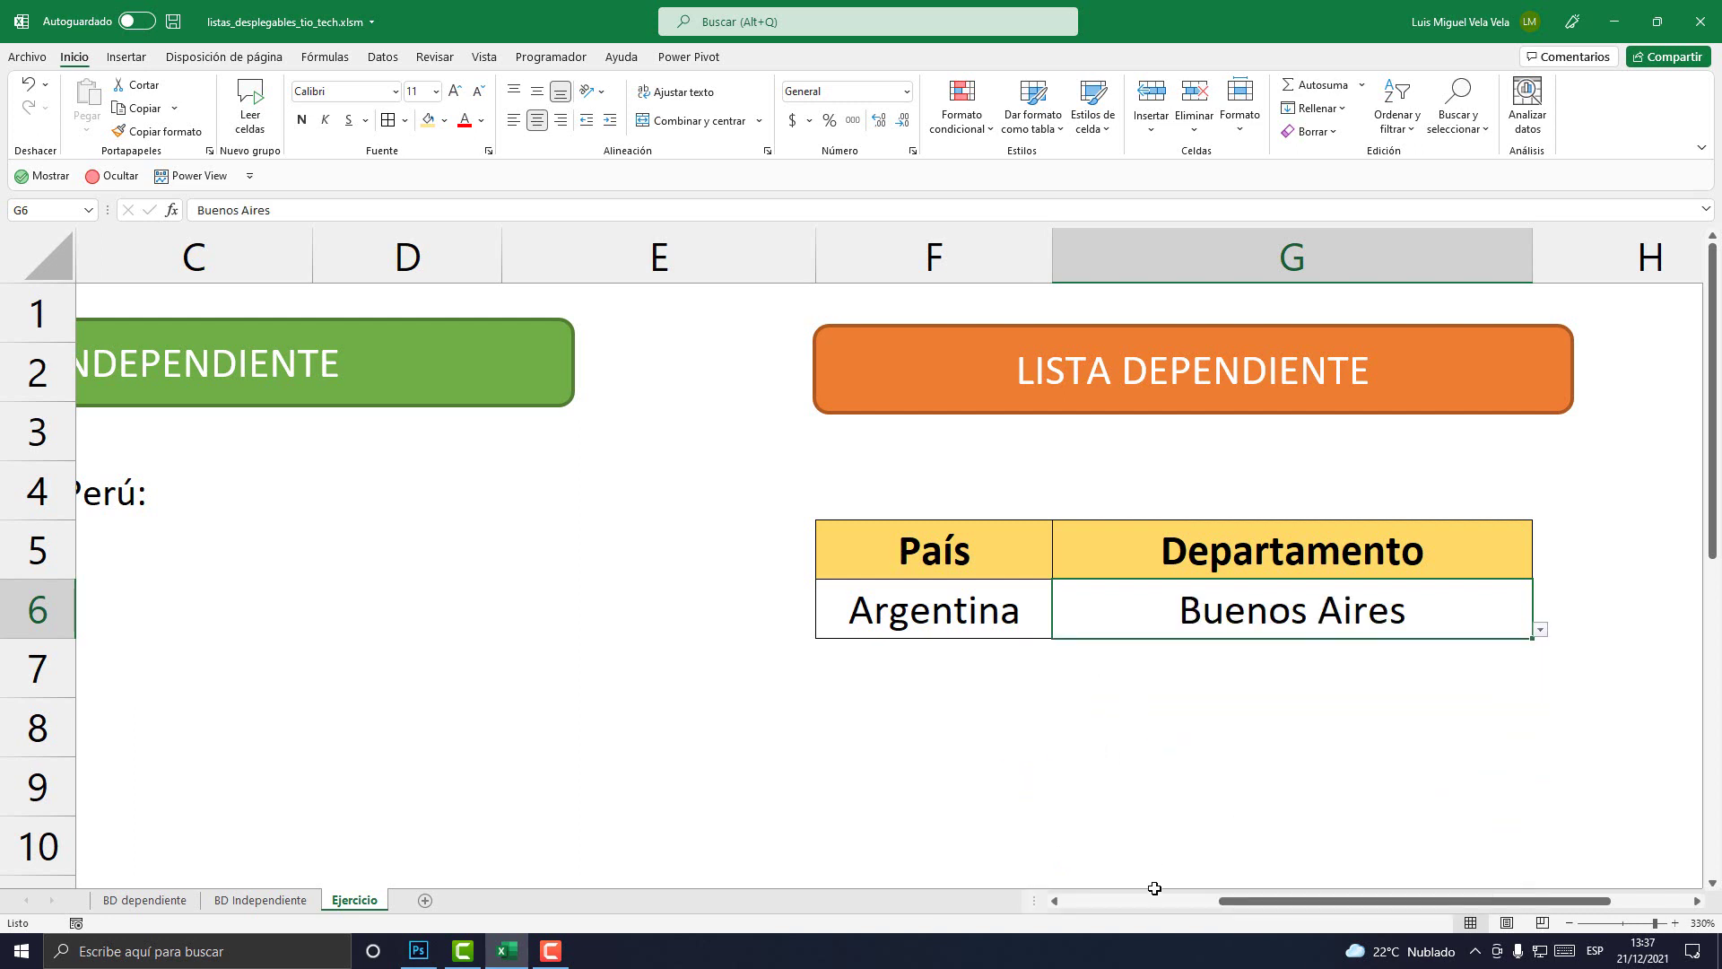
left_click_drag(1233, 900, 1076, 901)
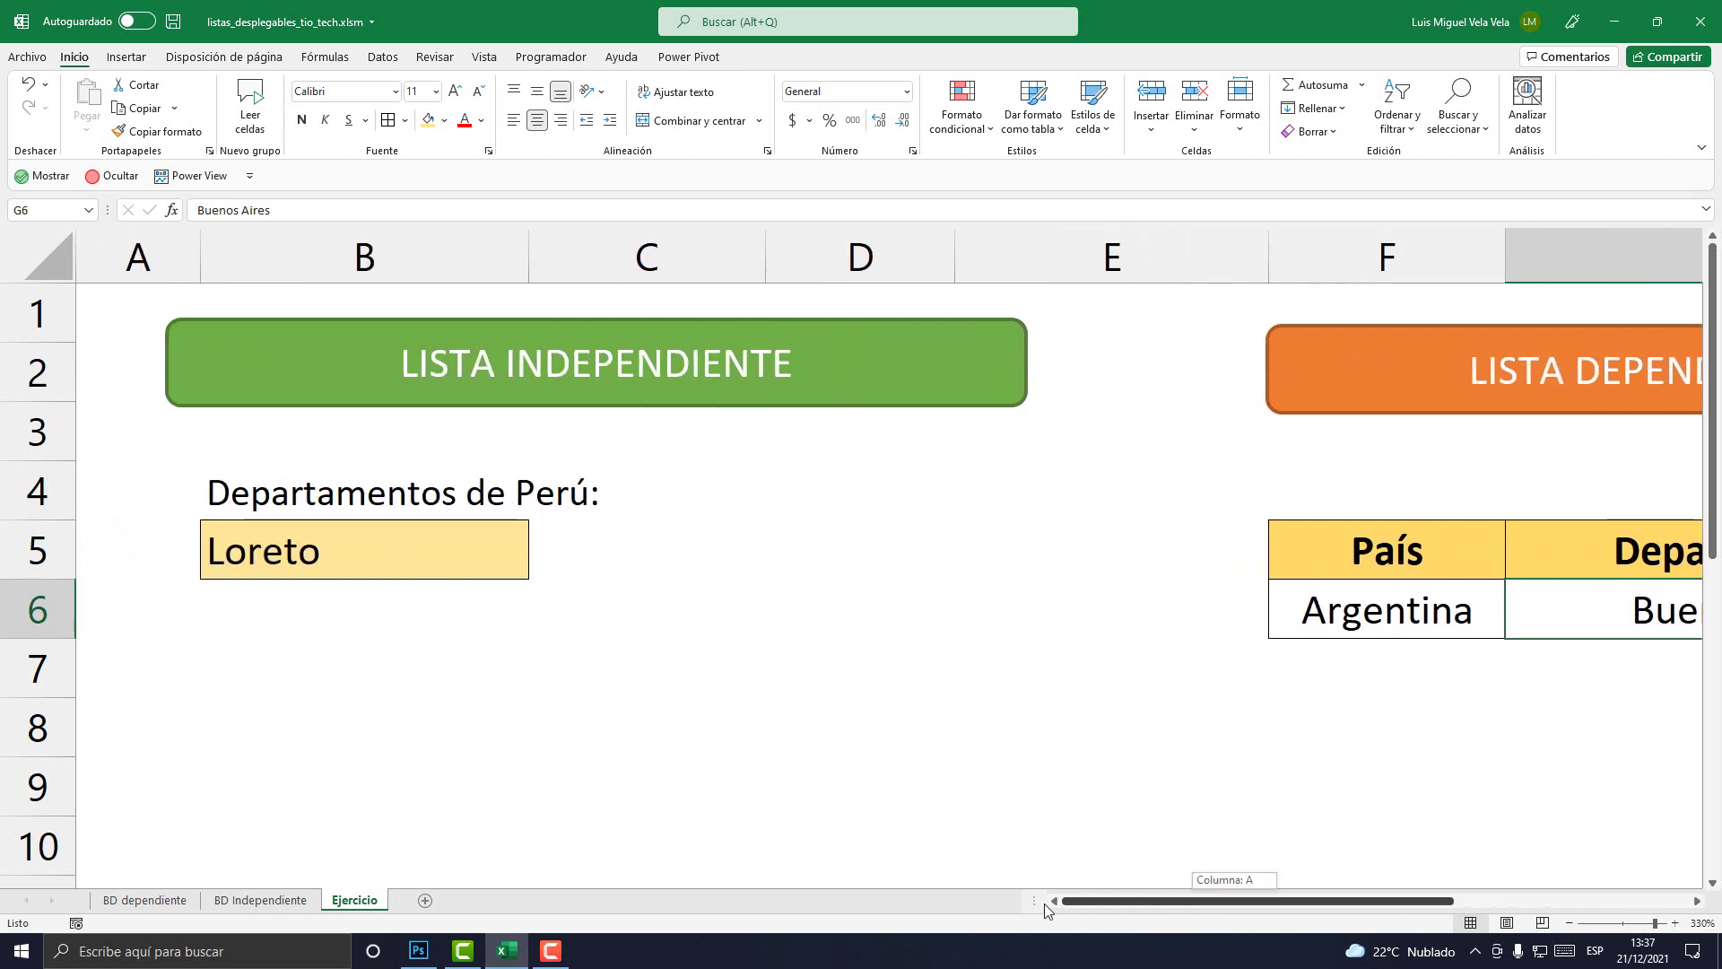
left_click(1568, 923)
left_click(1569, 923)
left_click(1568, 923)
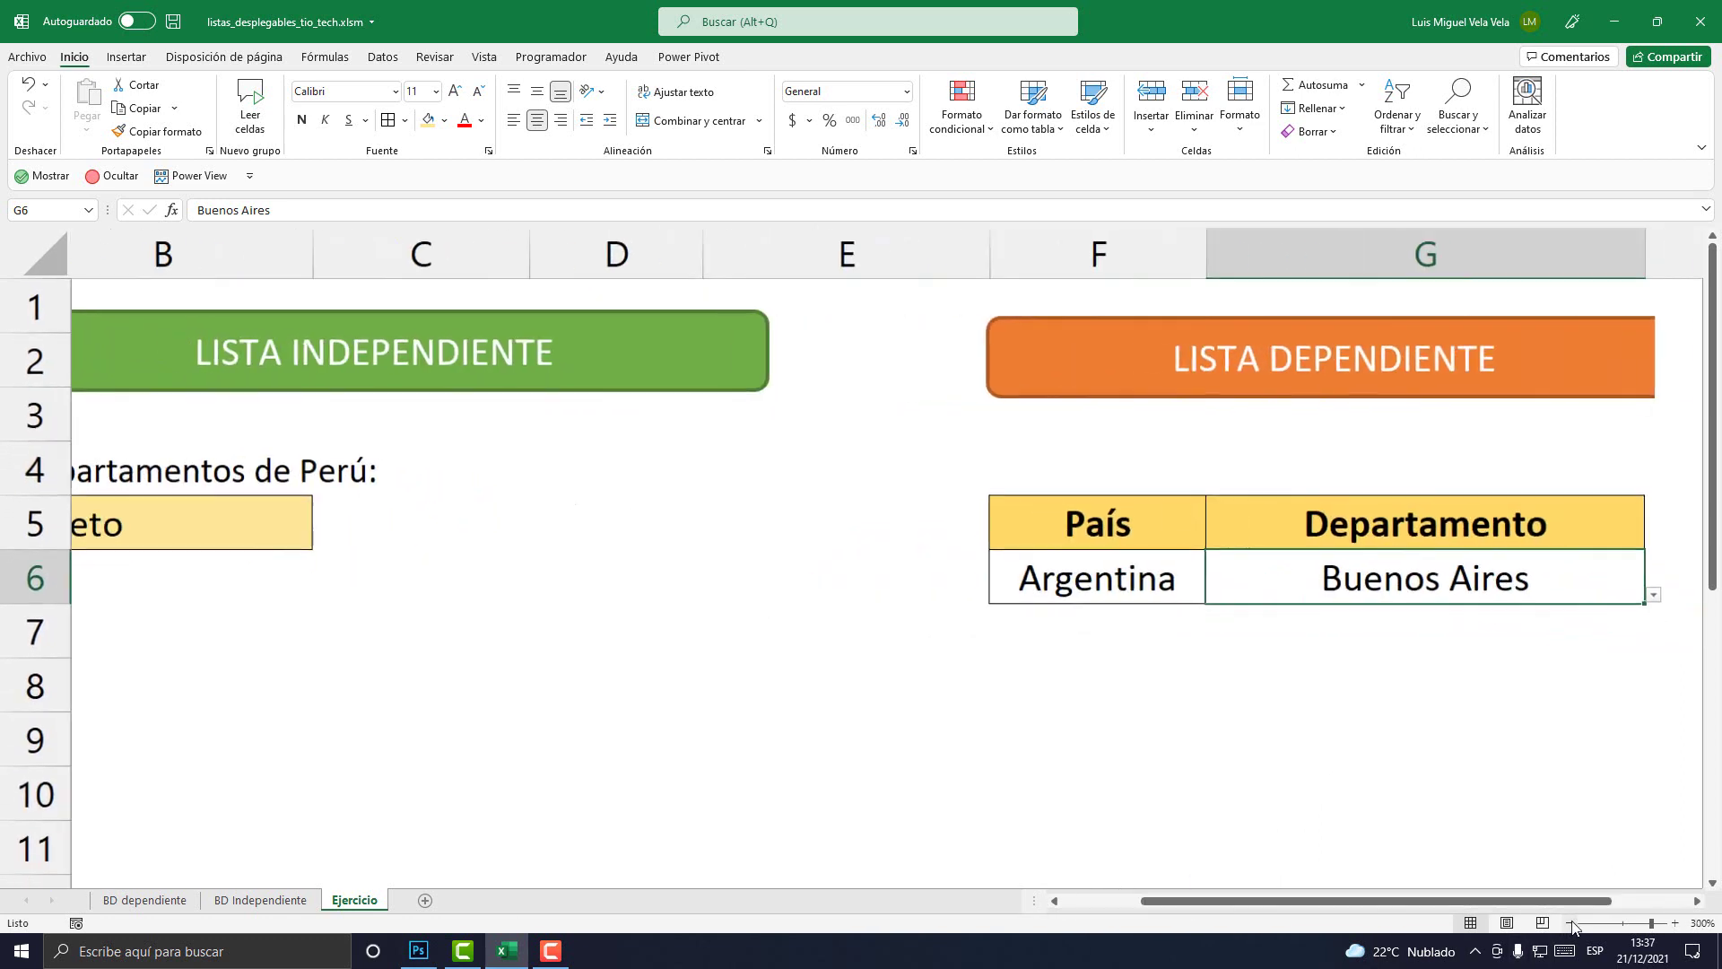
left_click(1568, 923)
left_click(1568, 923)
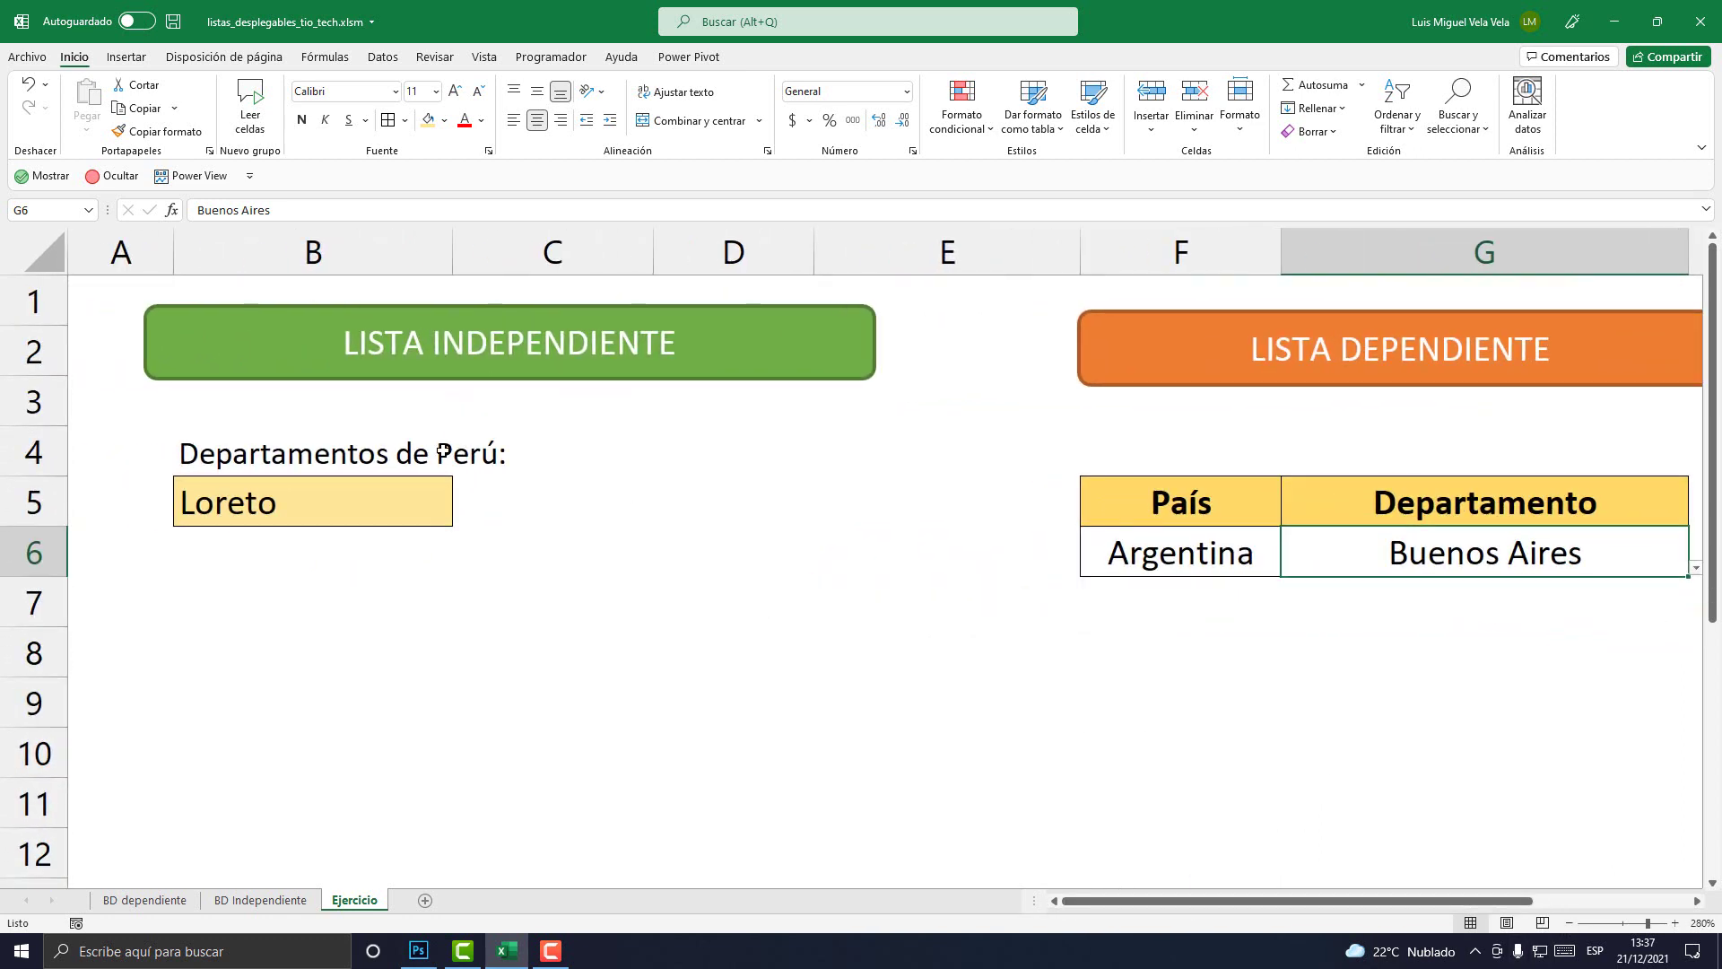
Insert a new sheet Hoja2 after Ejercicio and zoom in on its cells
left_click(426, 899)
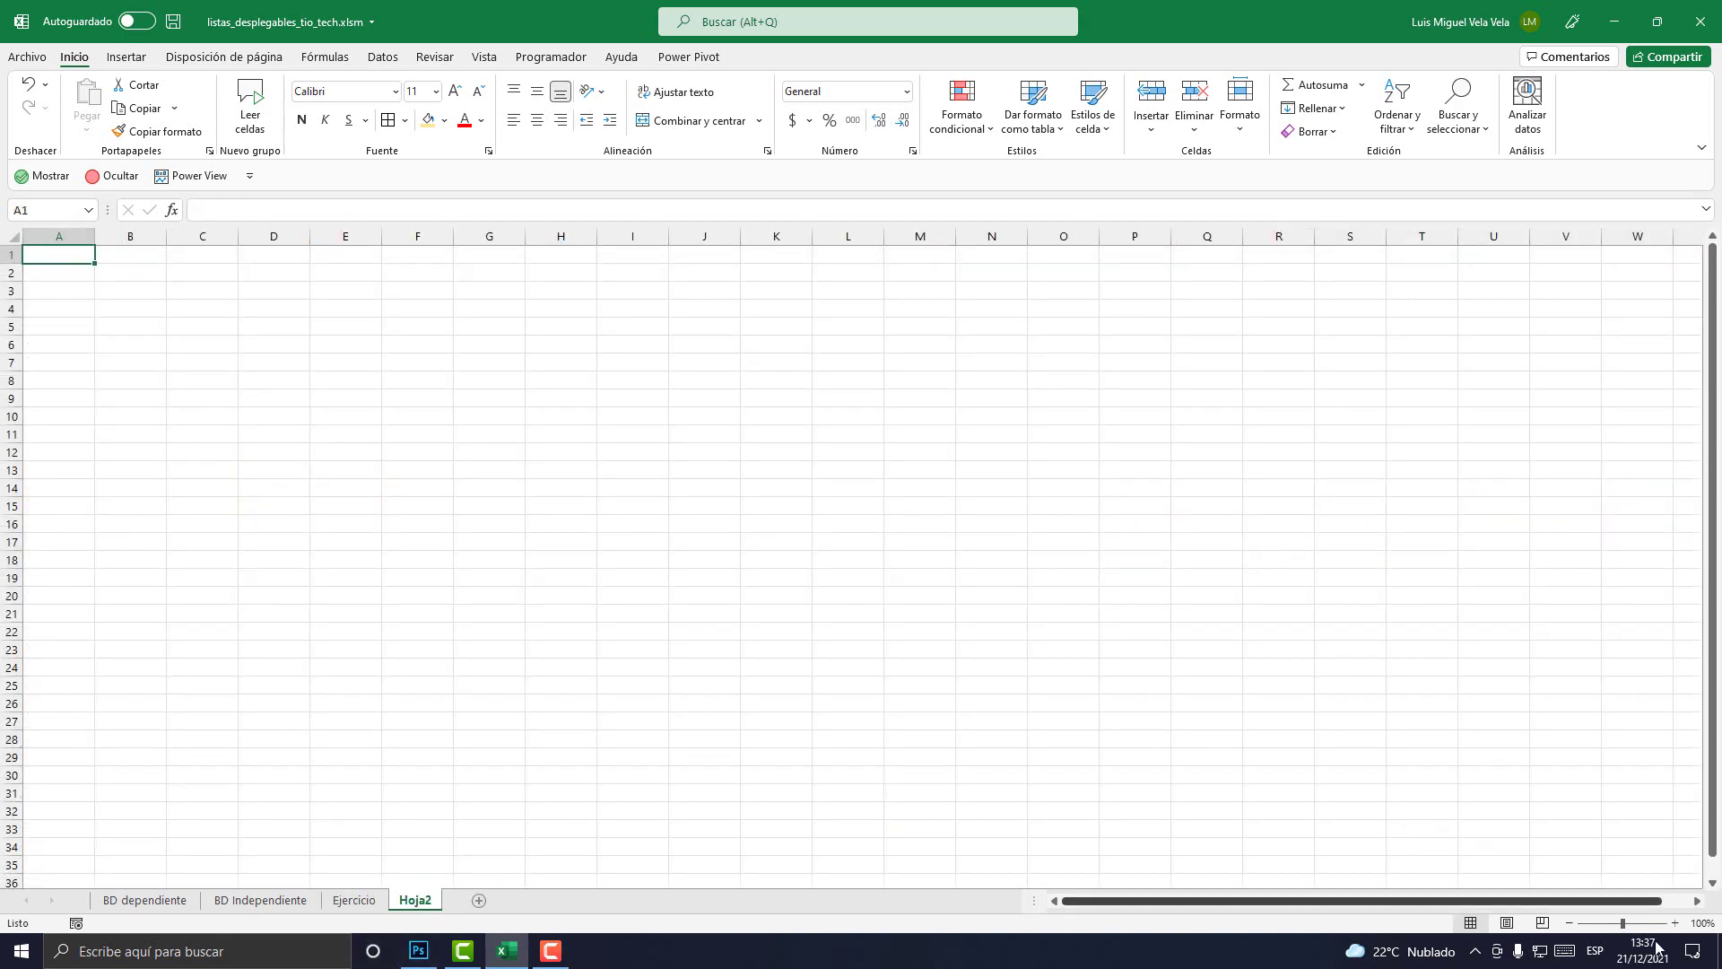
left_click(1677, 924)
left_click(1677, 923)
left_click(1677, 923)
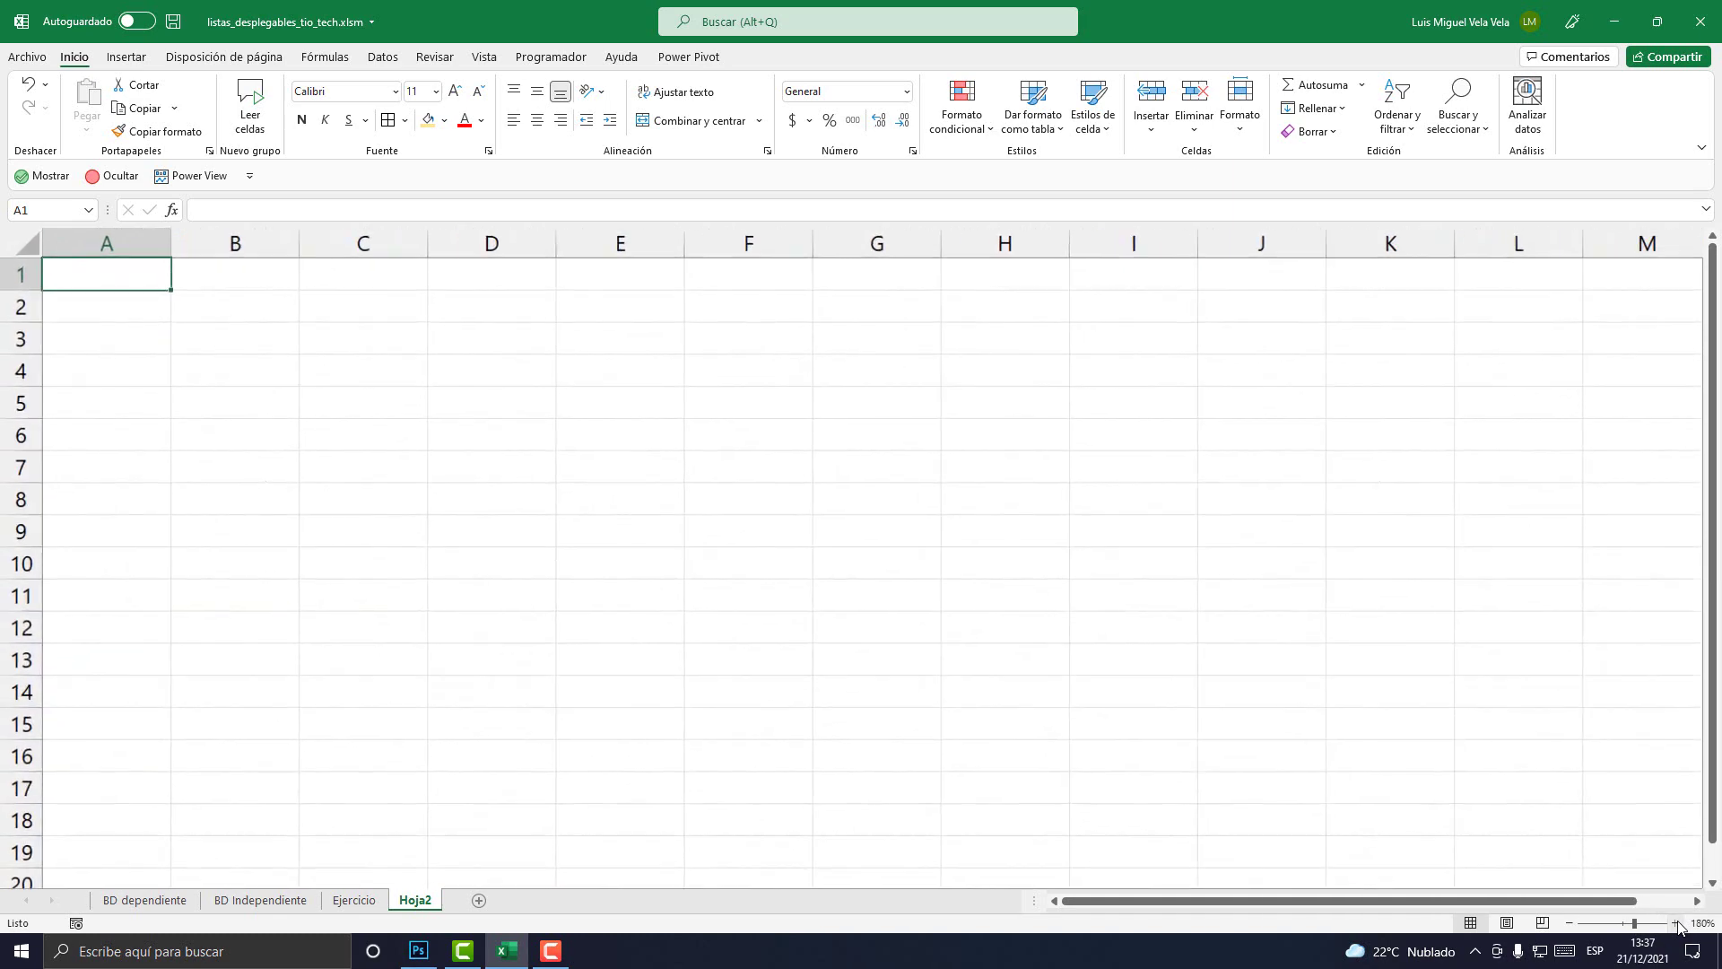
left_click(1677, 924)
left_click(1677, 923)
left_click(1677, 924)
left_click(1677, 924)
left_click(1677, 924)
left_click(1677, 923)
left_click(1678, 923)
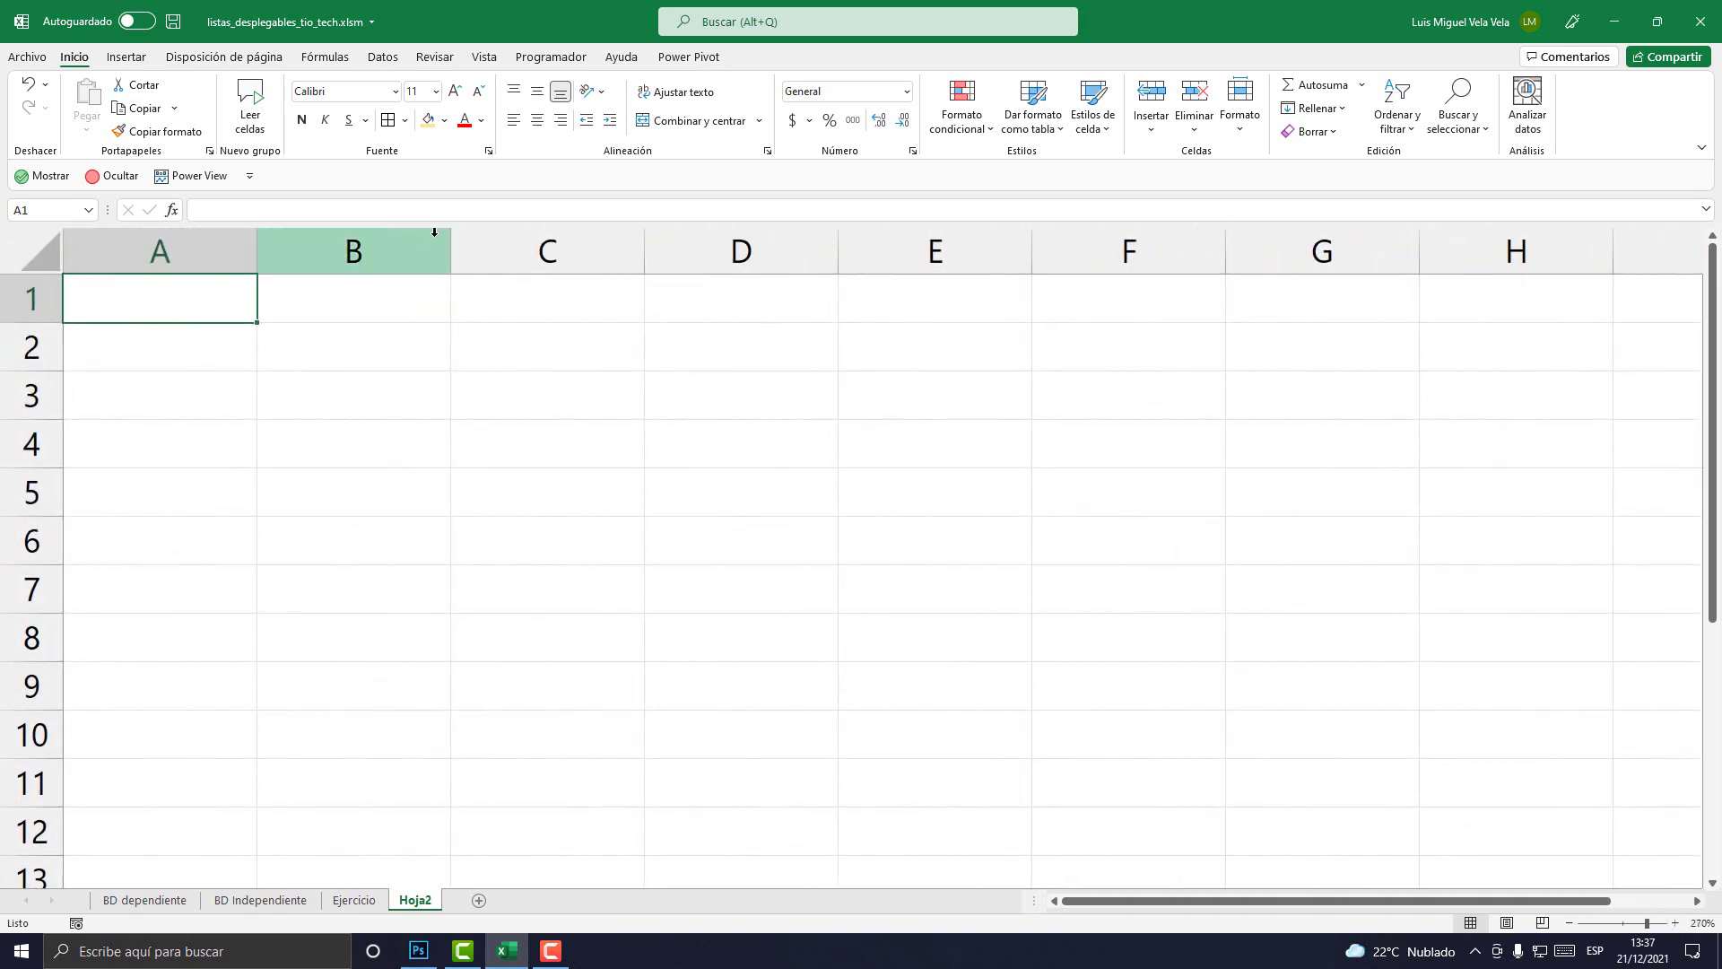
Widen column B, then adjust it to a moderate width
mouse_move(477, 238)
left_mouse_down()
mouse_move(755, 238)
mouse_move(632, 243)
left_mouse_up()
left_click(411, 381)
left_click(761, 243)
left_click(330, 345)
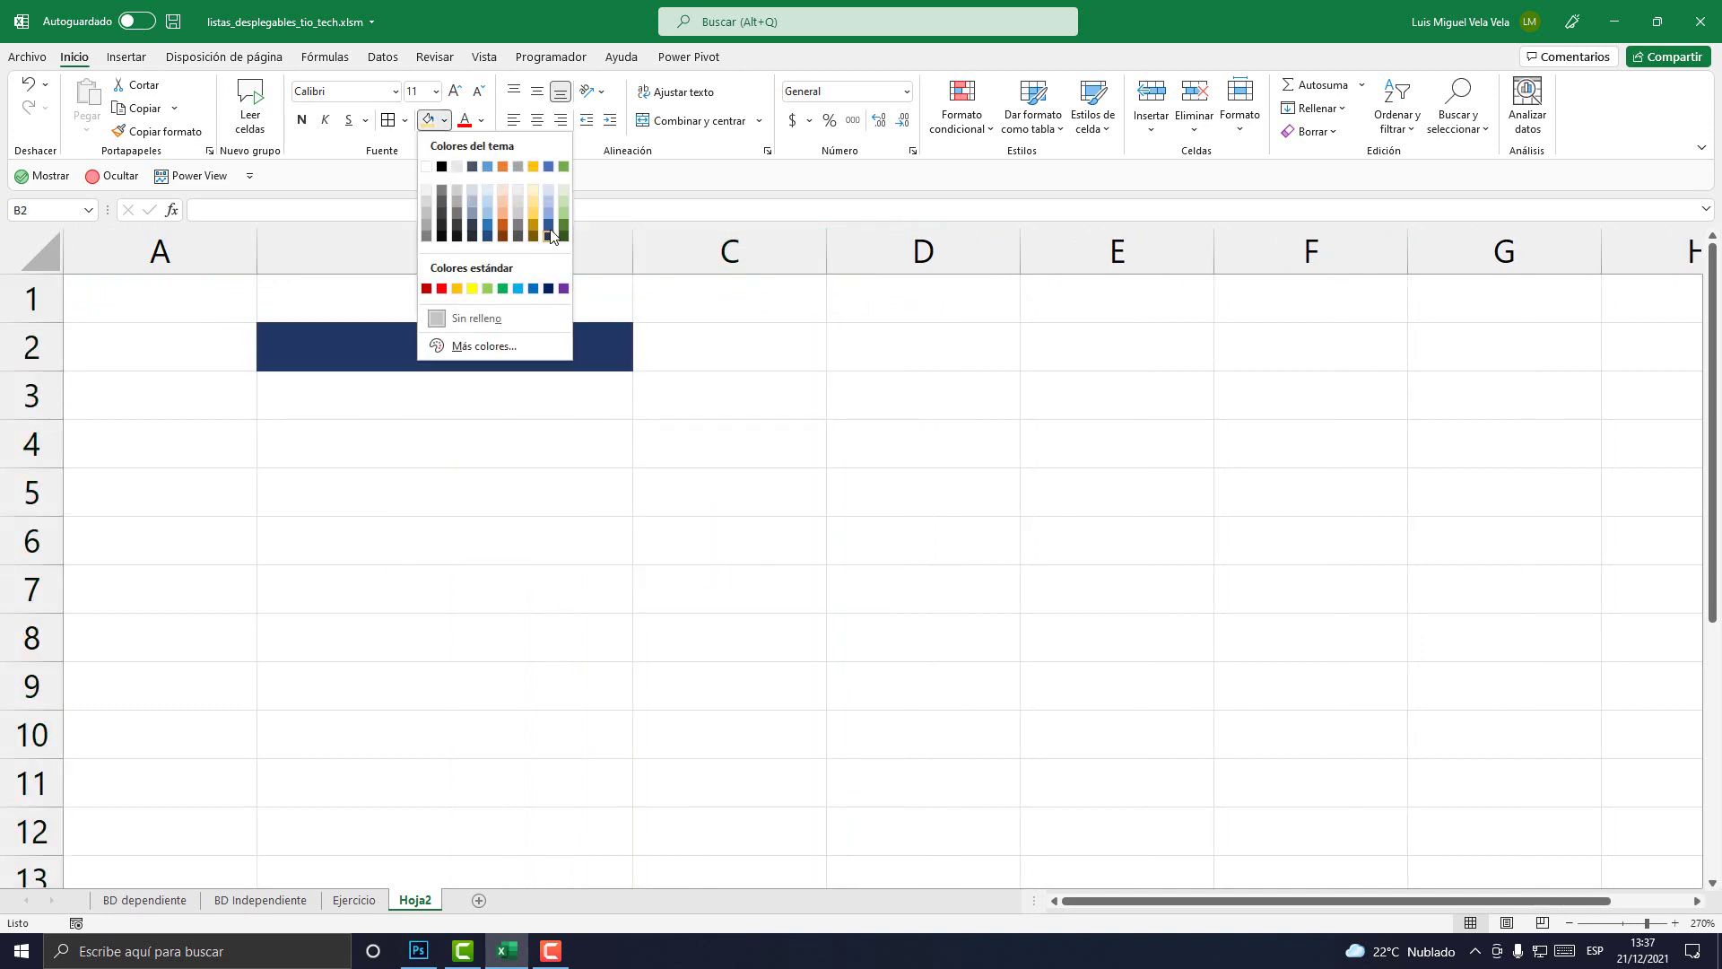
Fill B2 light blue and apply a thick outside border (Borde exterior grueso)
left_click(549, 205)
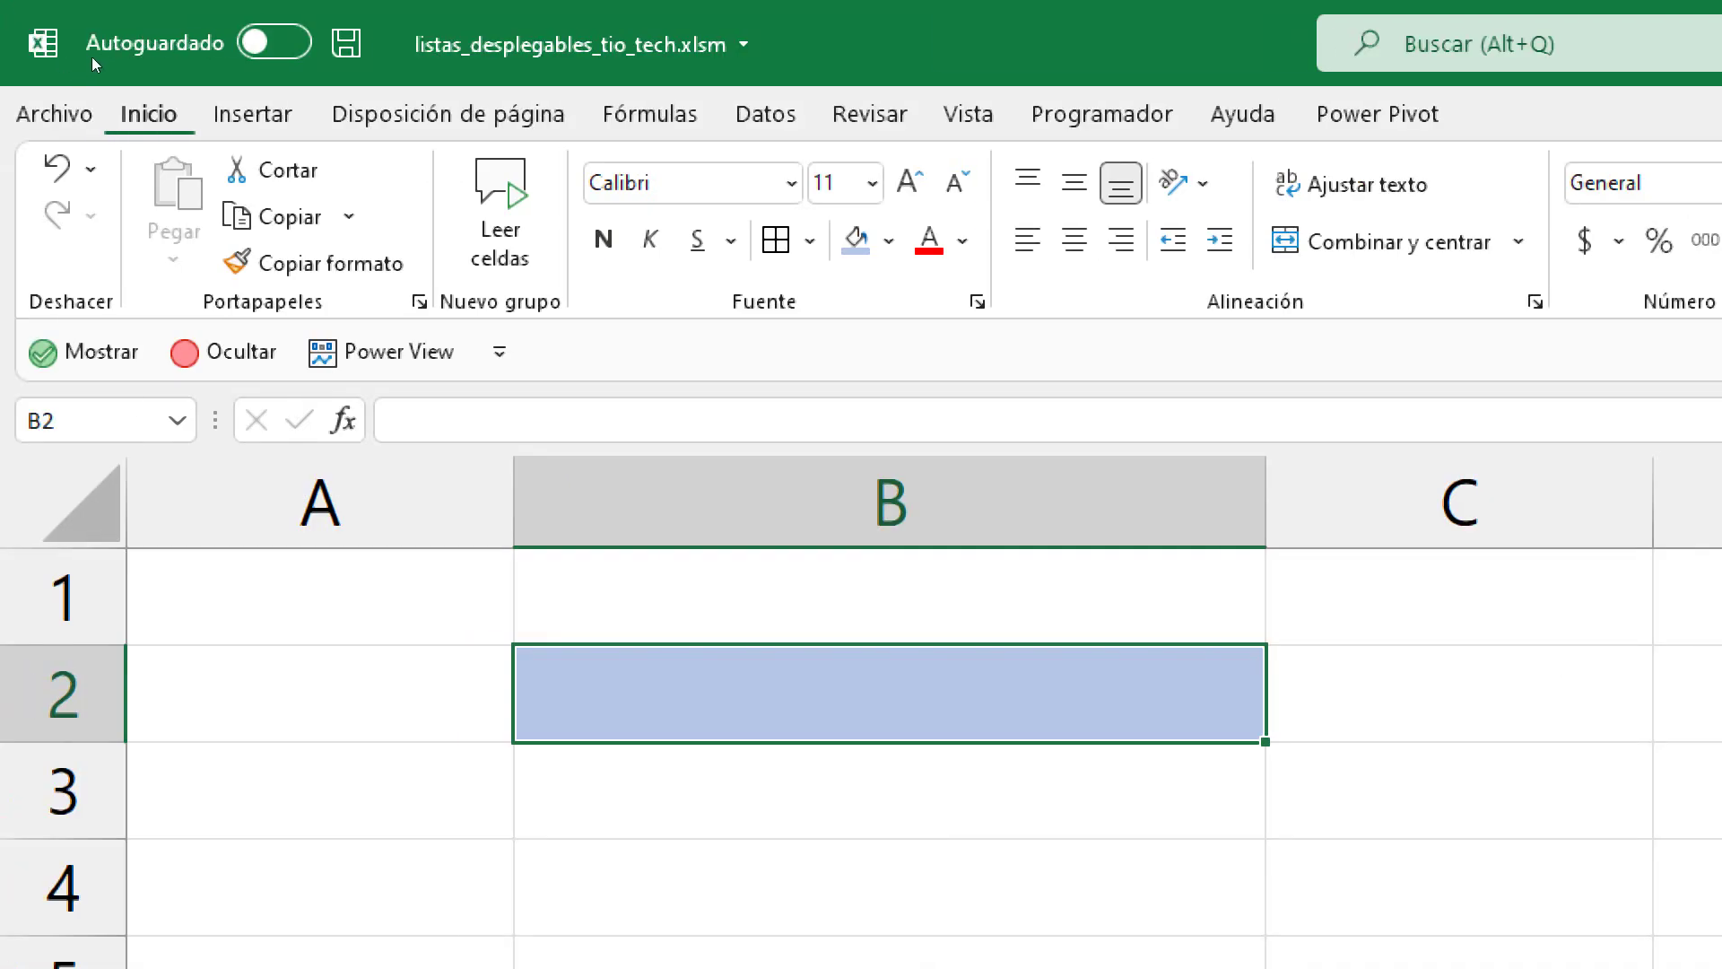
left_click(809, 240)
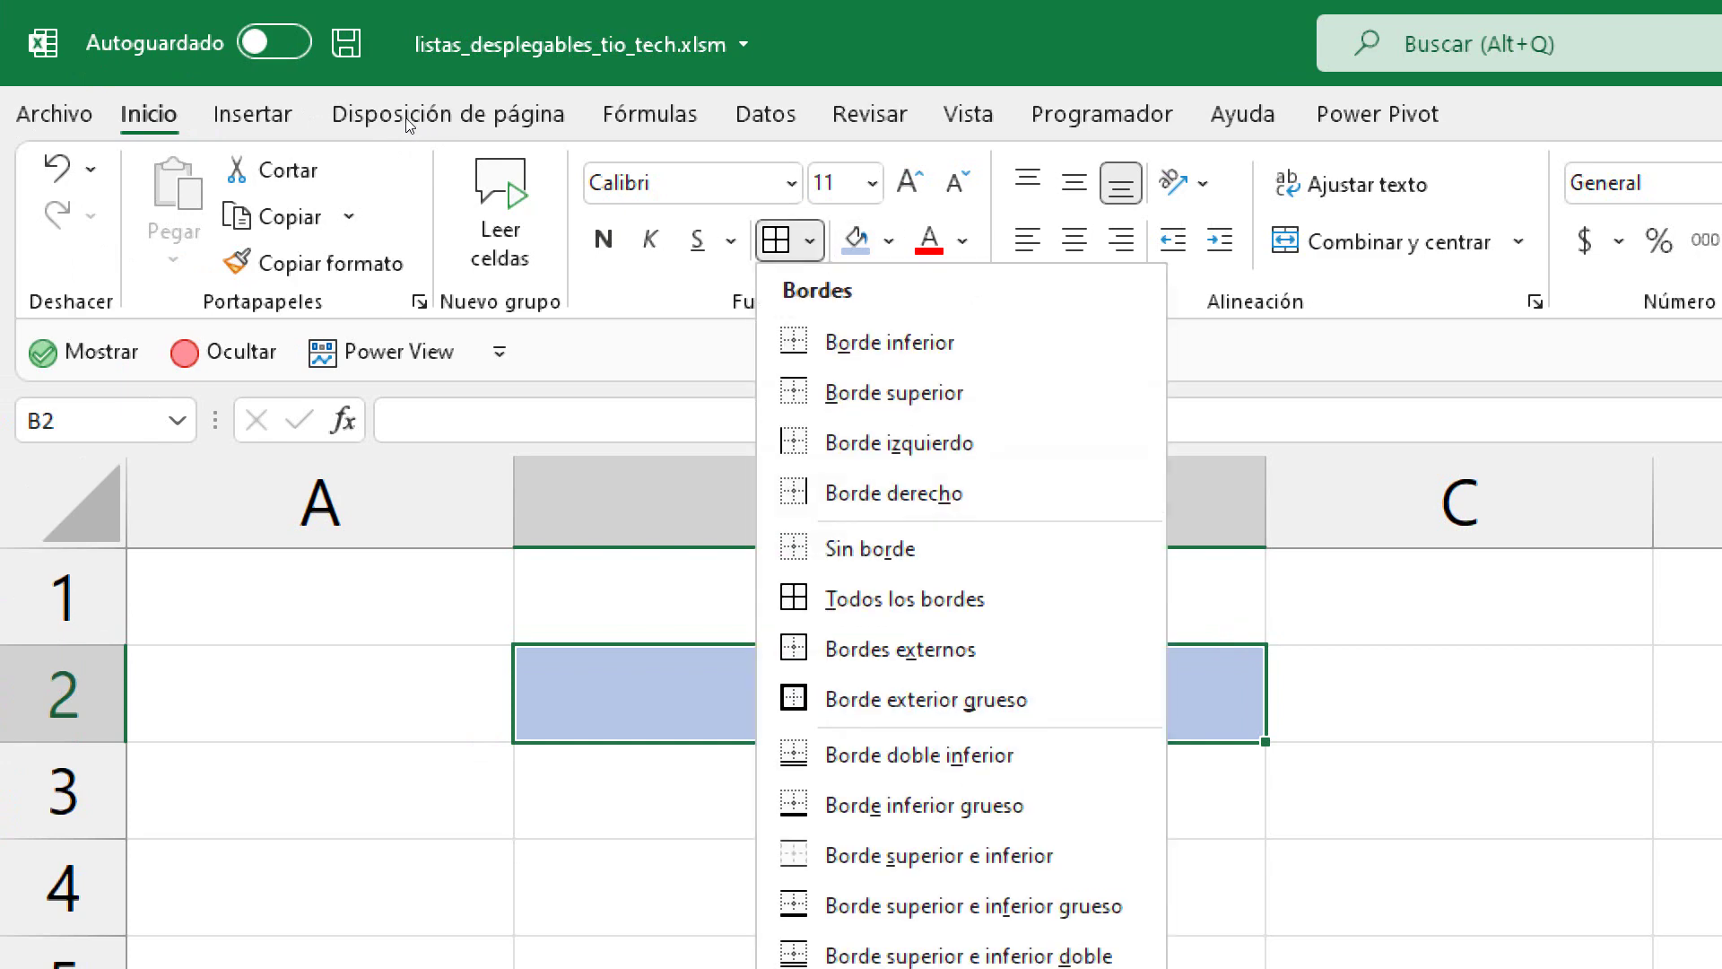
key("Return")
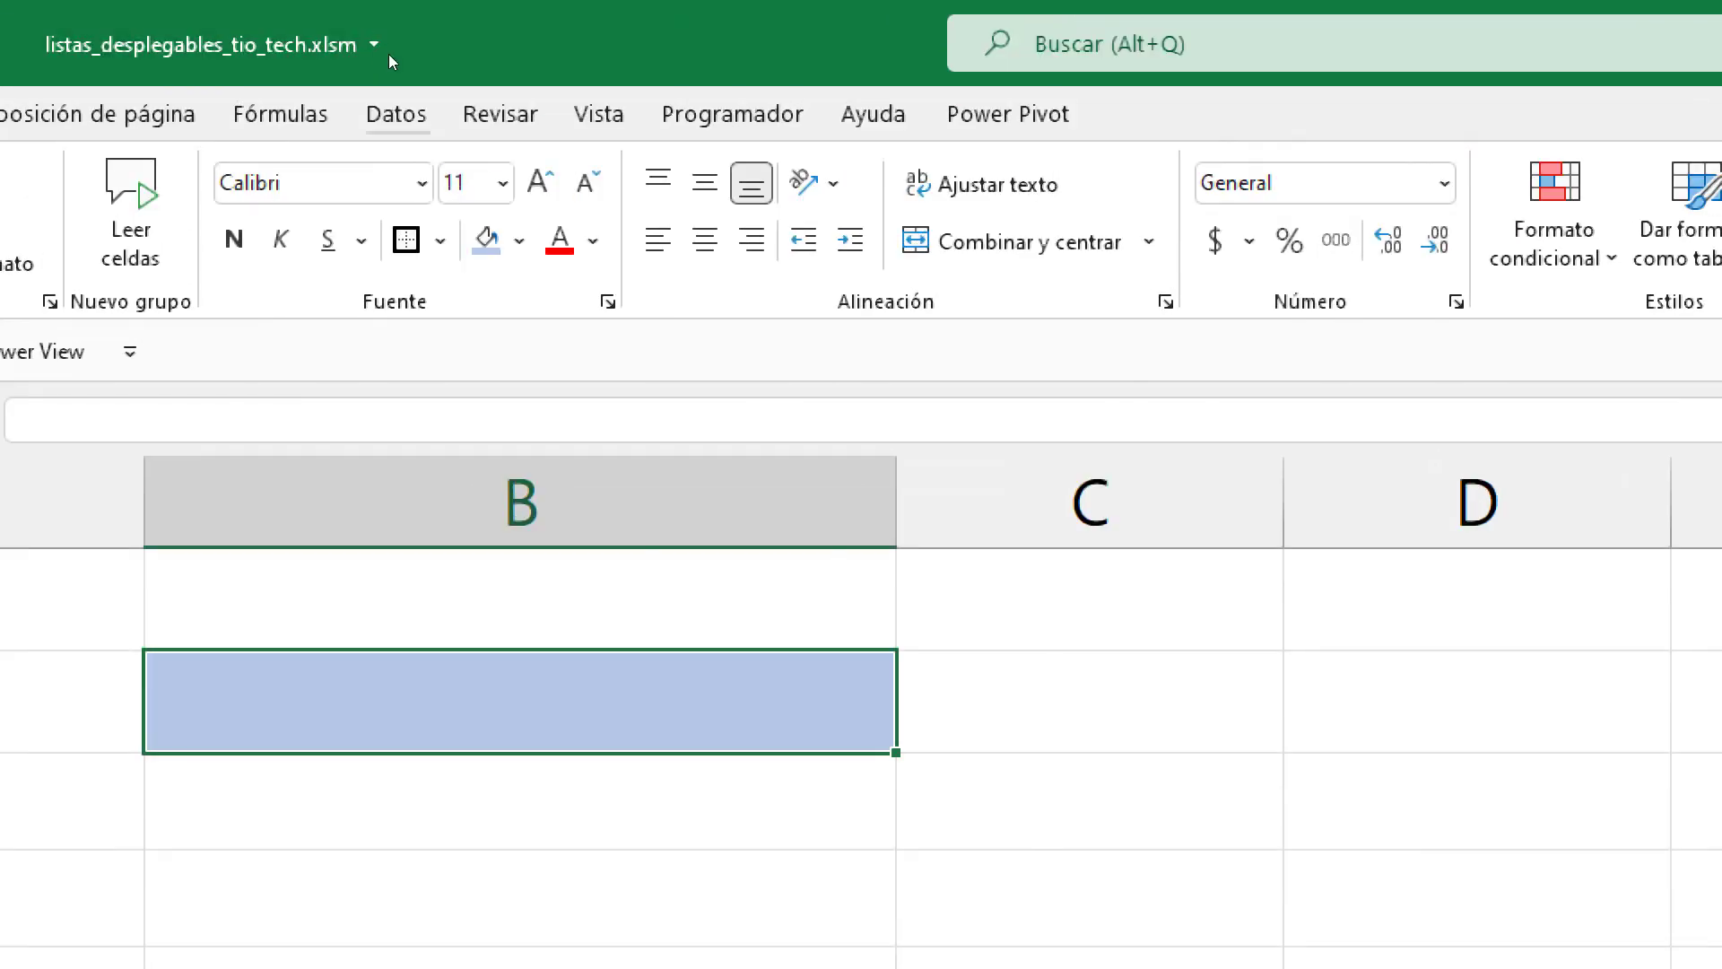
Start a Lista data validation for B2 from BD Independiente B3:B11, then cancel it
left_click(377, 56)
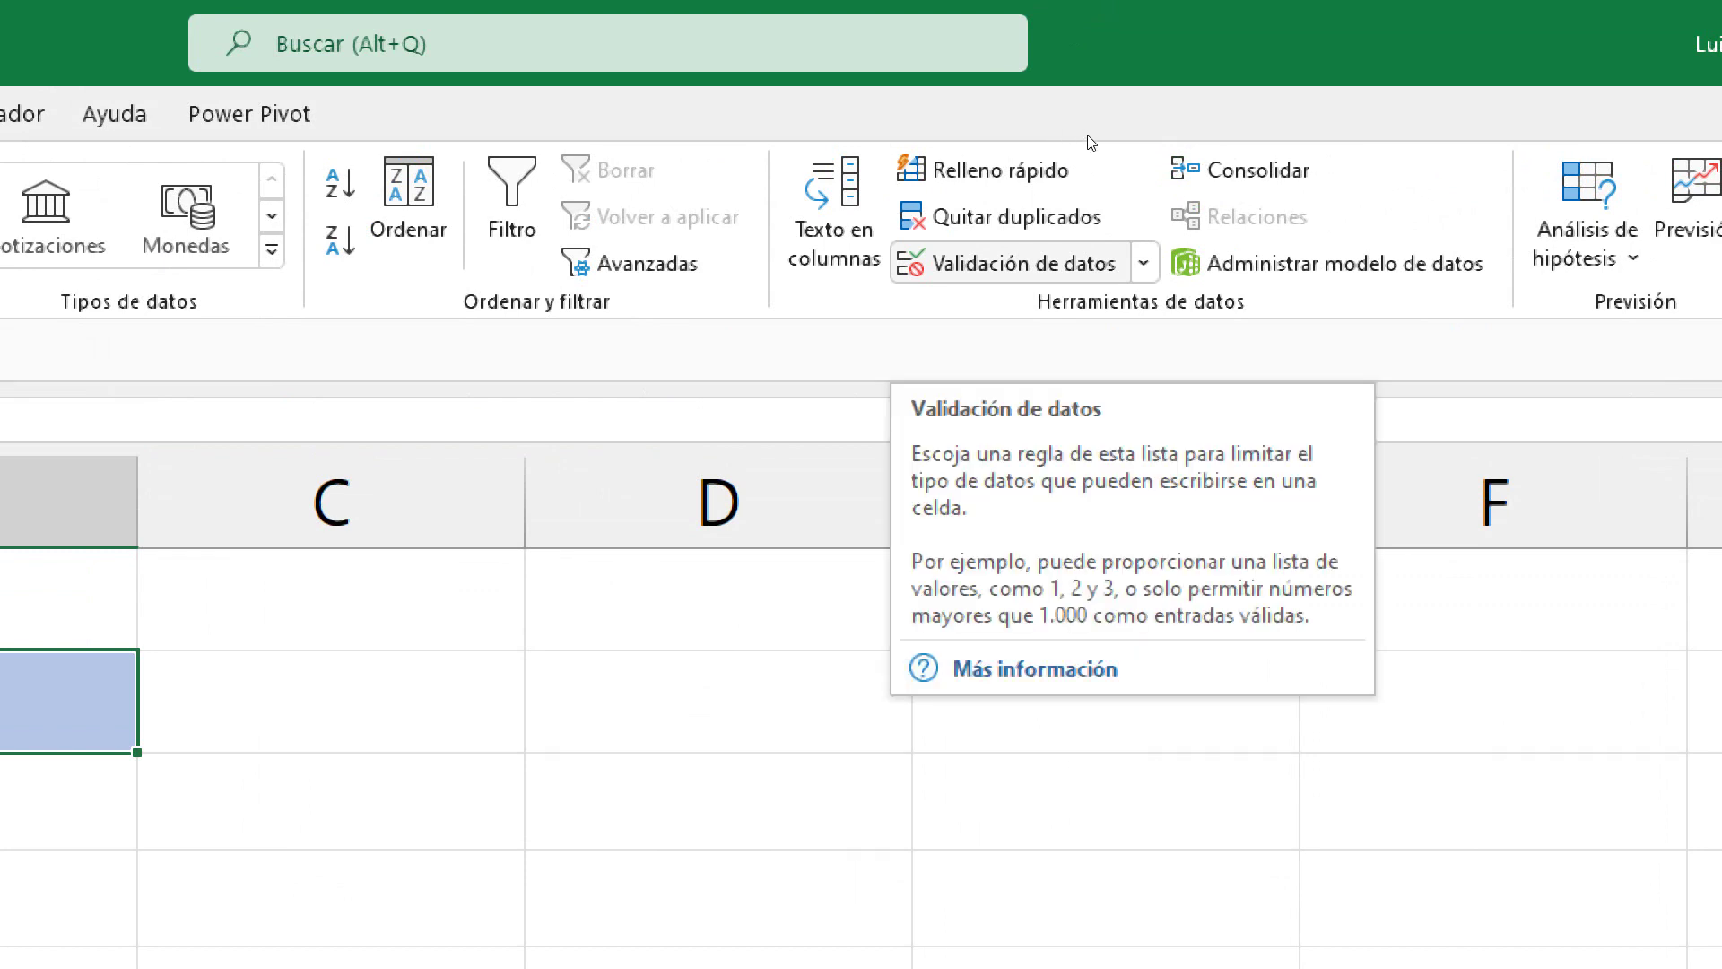
left_click(1022, 263)
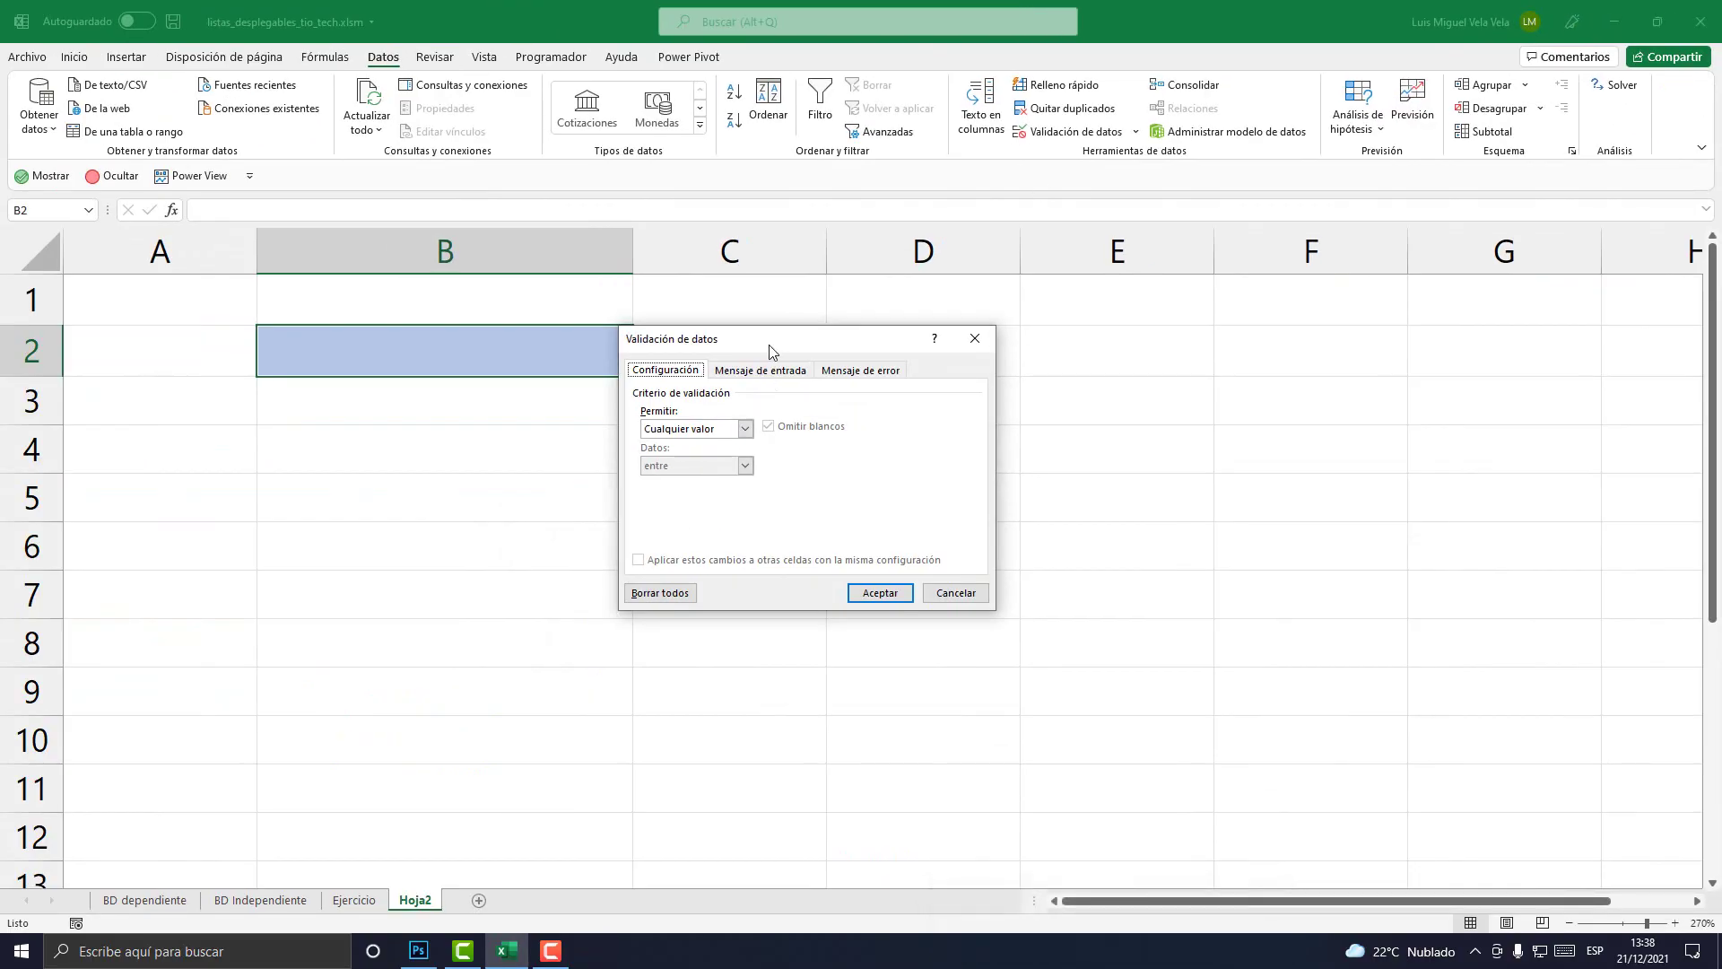
left_click_drag(770, 350, 813, 320)
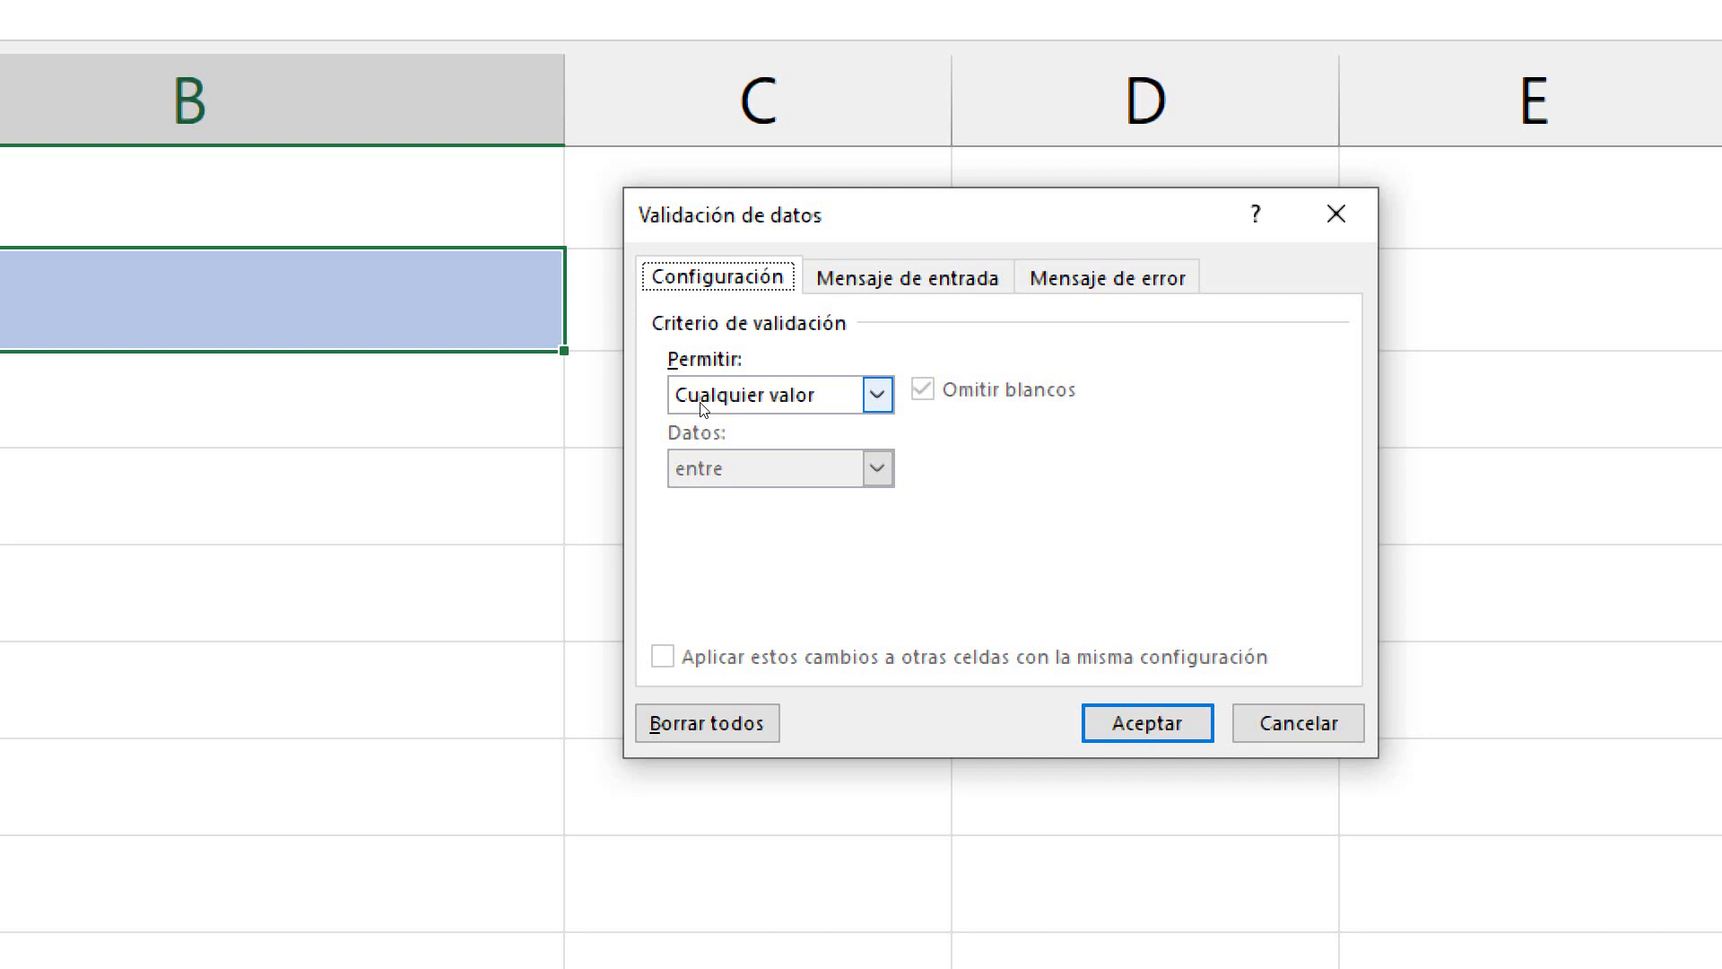
left_click(700, 403)
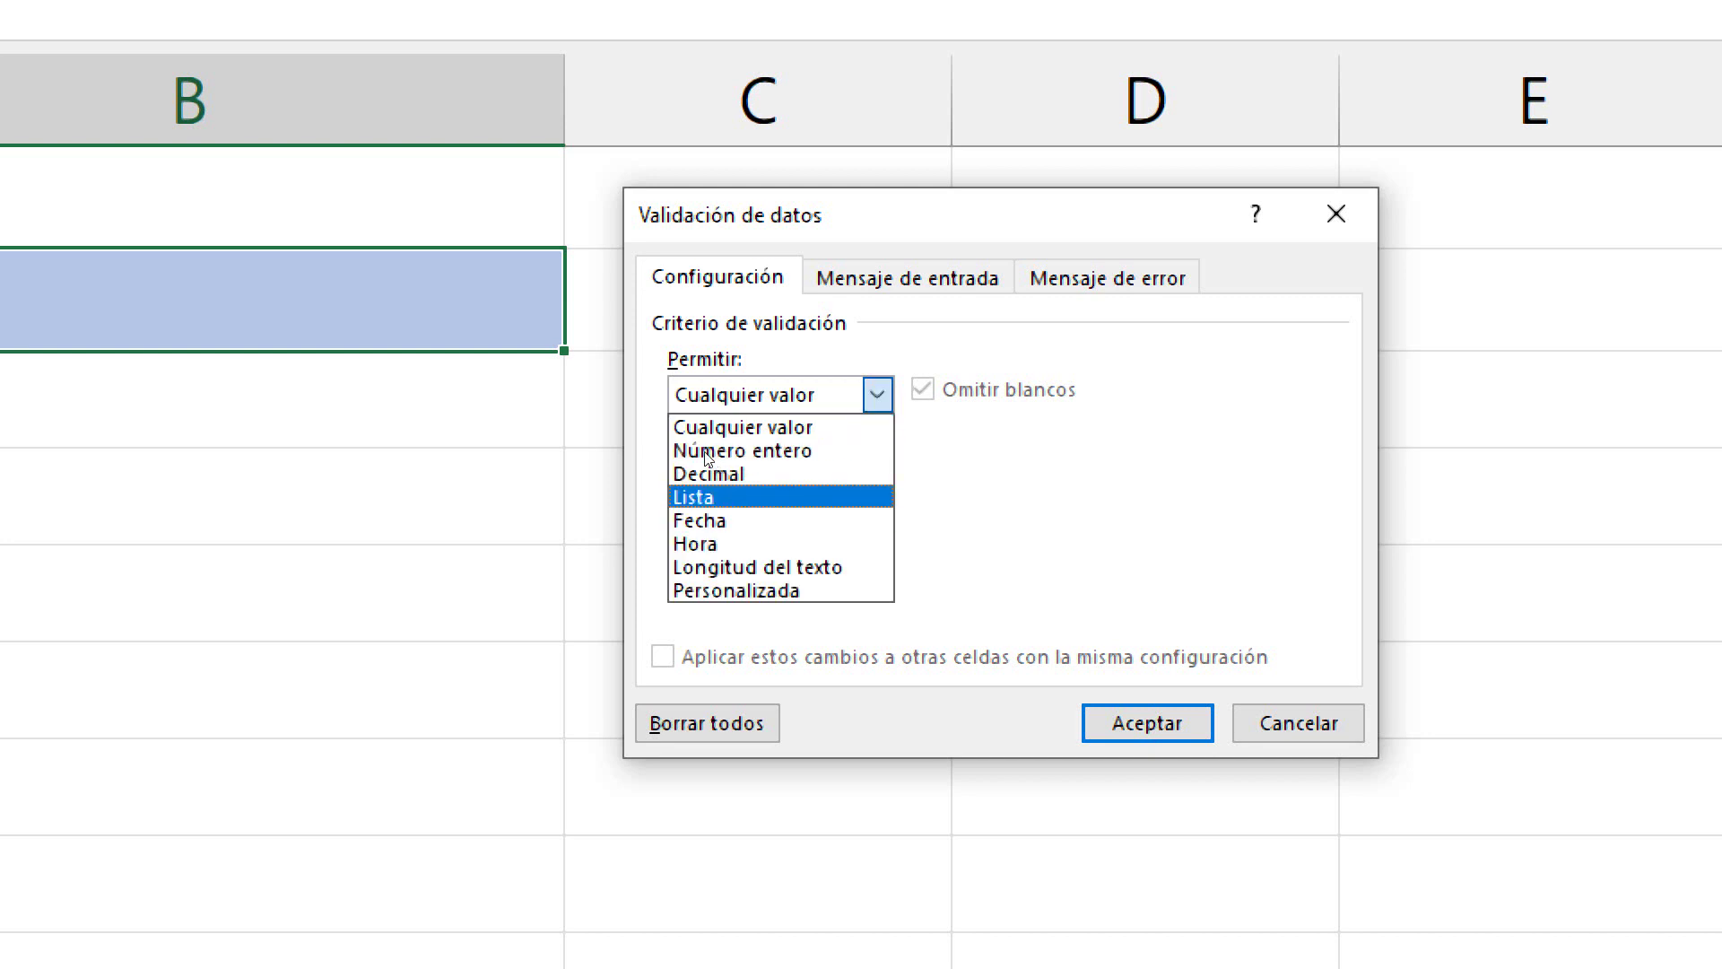
key("Return")
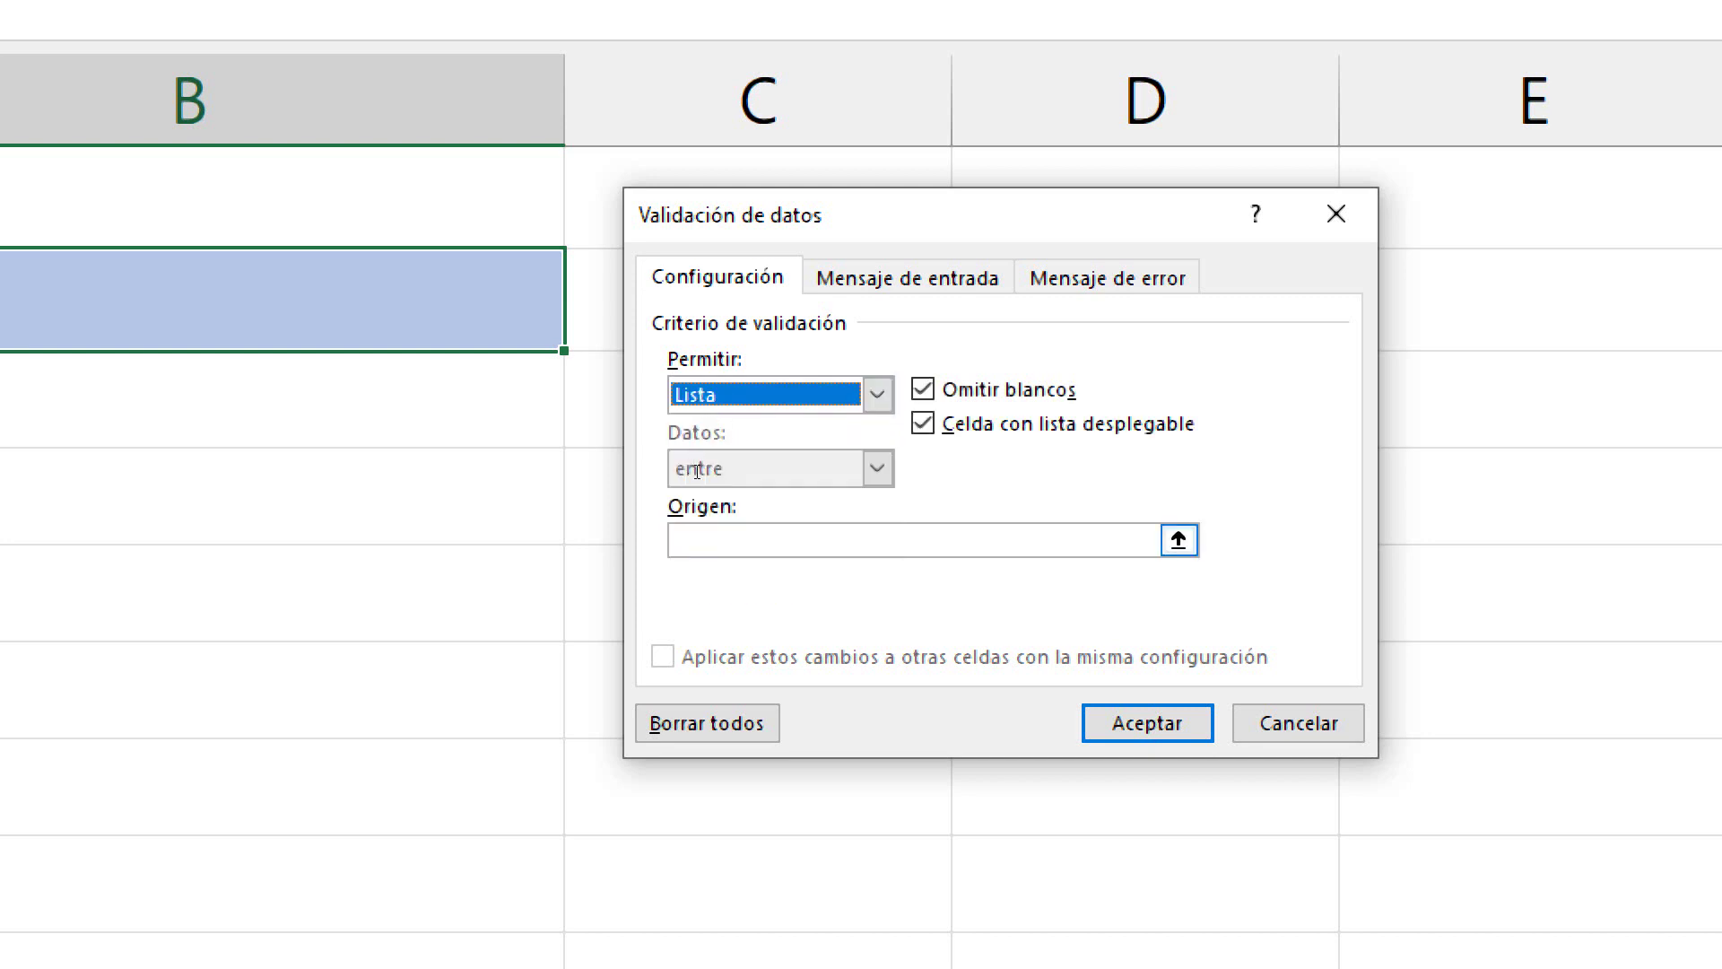
key("Tab")
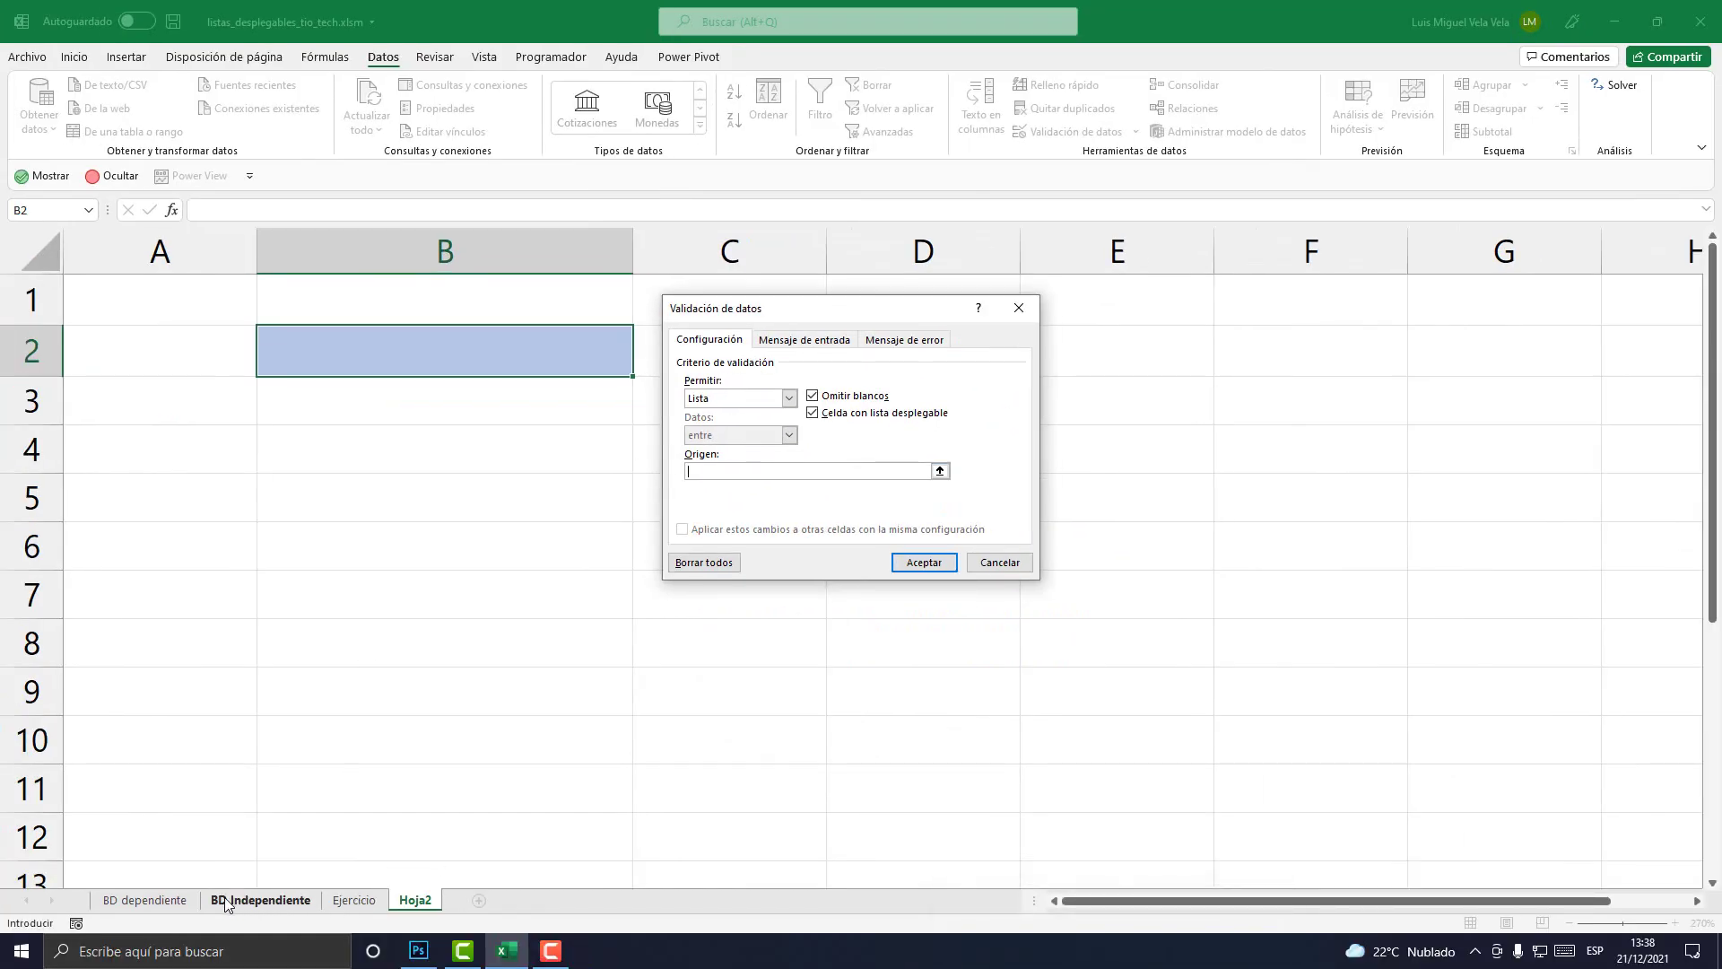
left_click(258, 905)
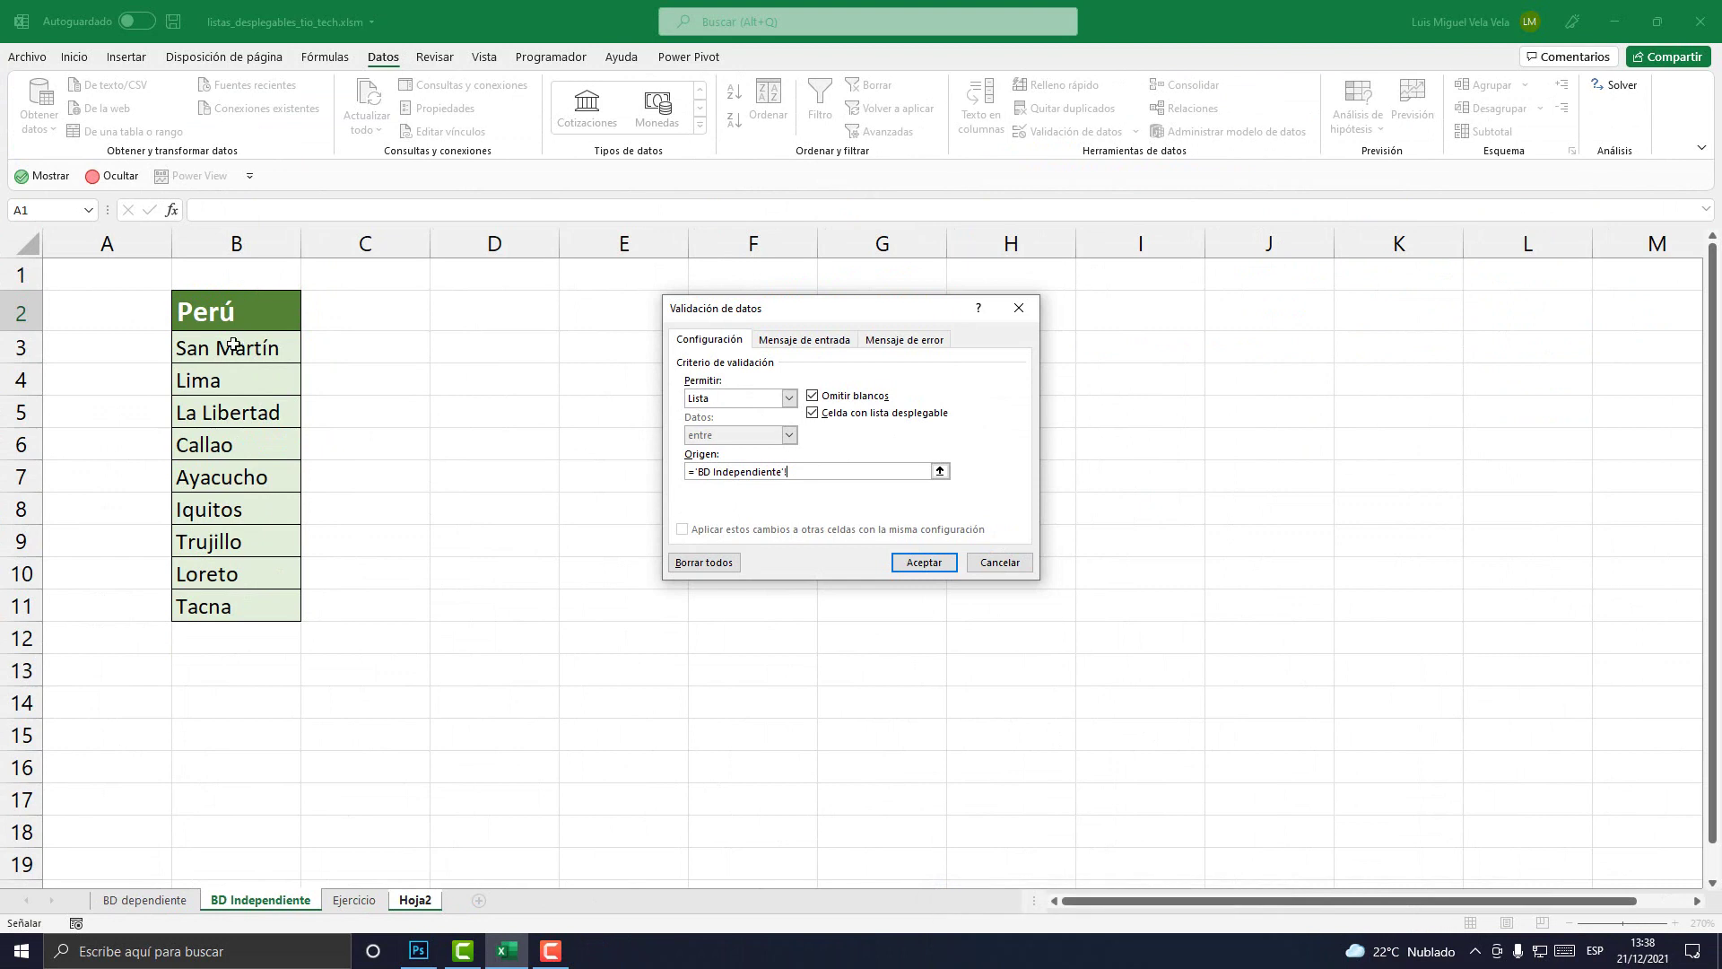
left_click_drag(233, 344, 238, 602)
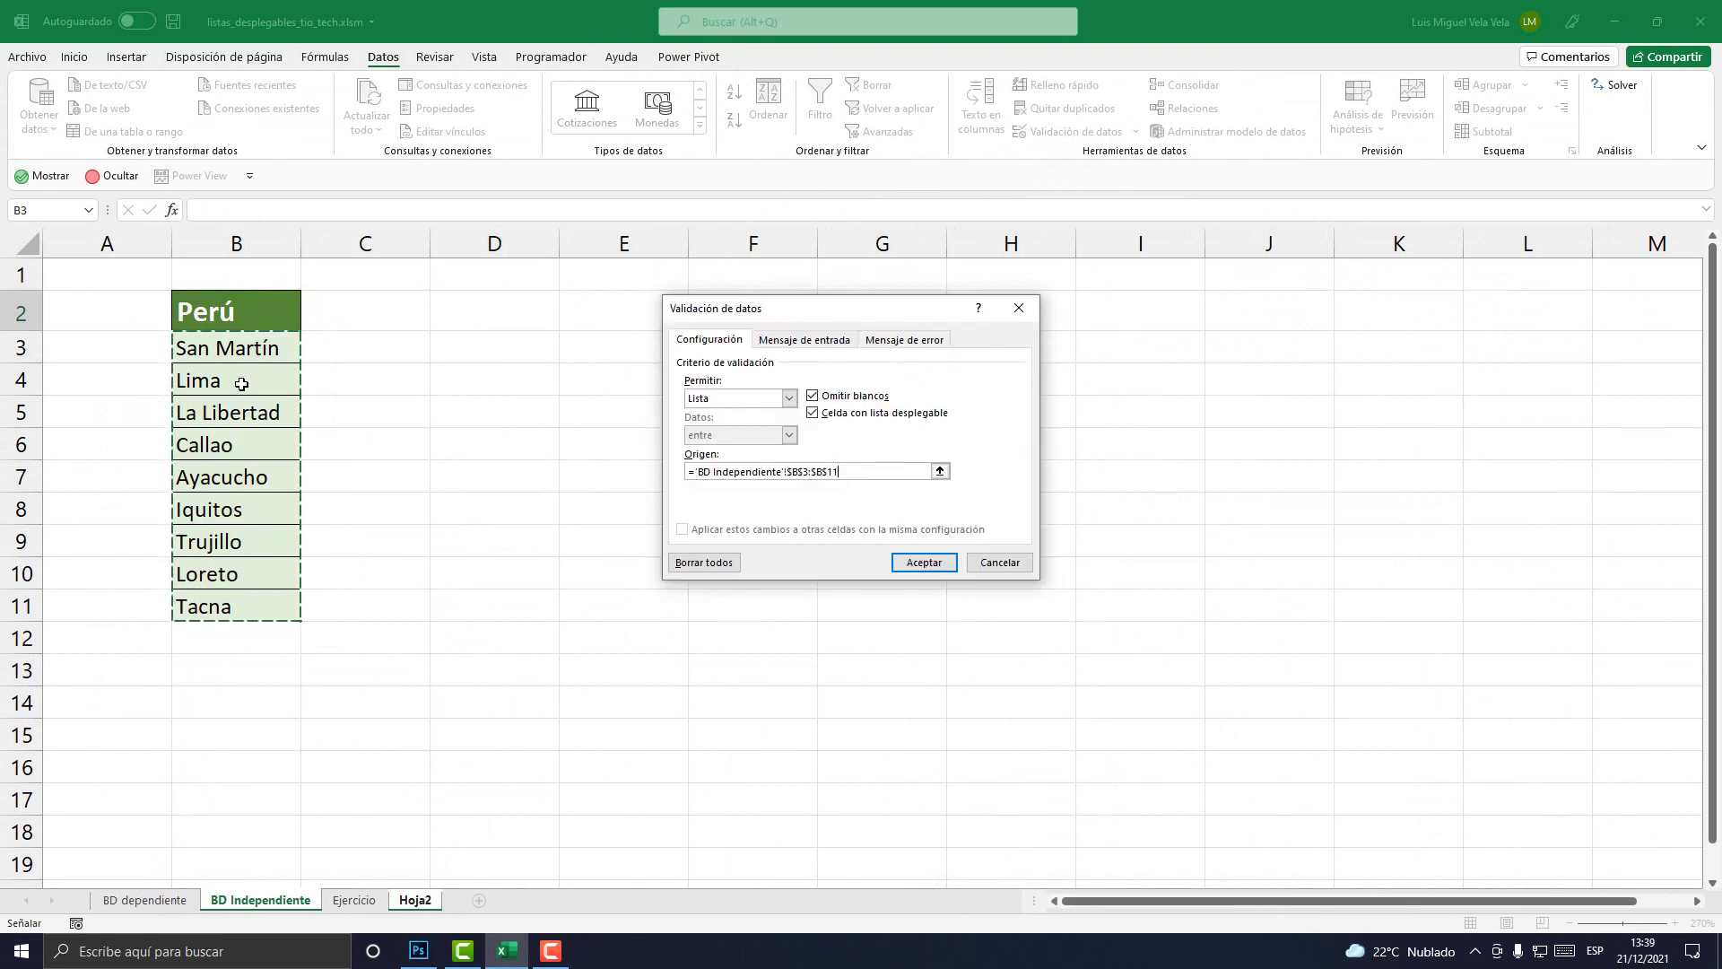
type("<")
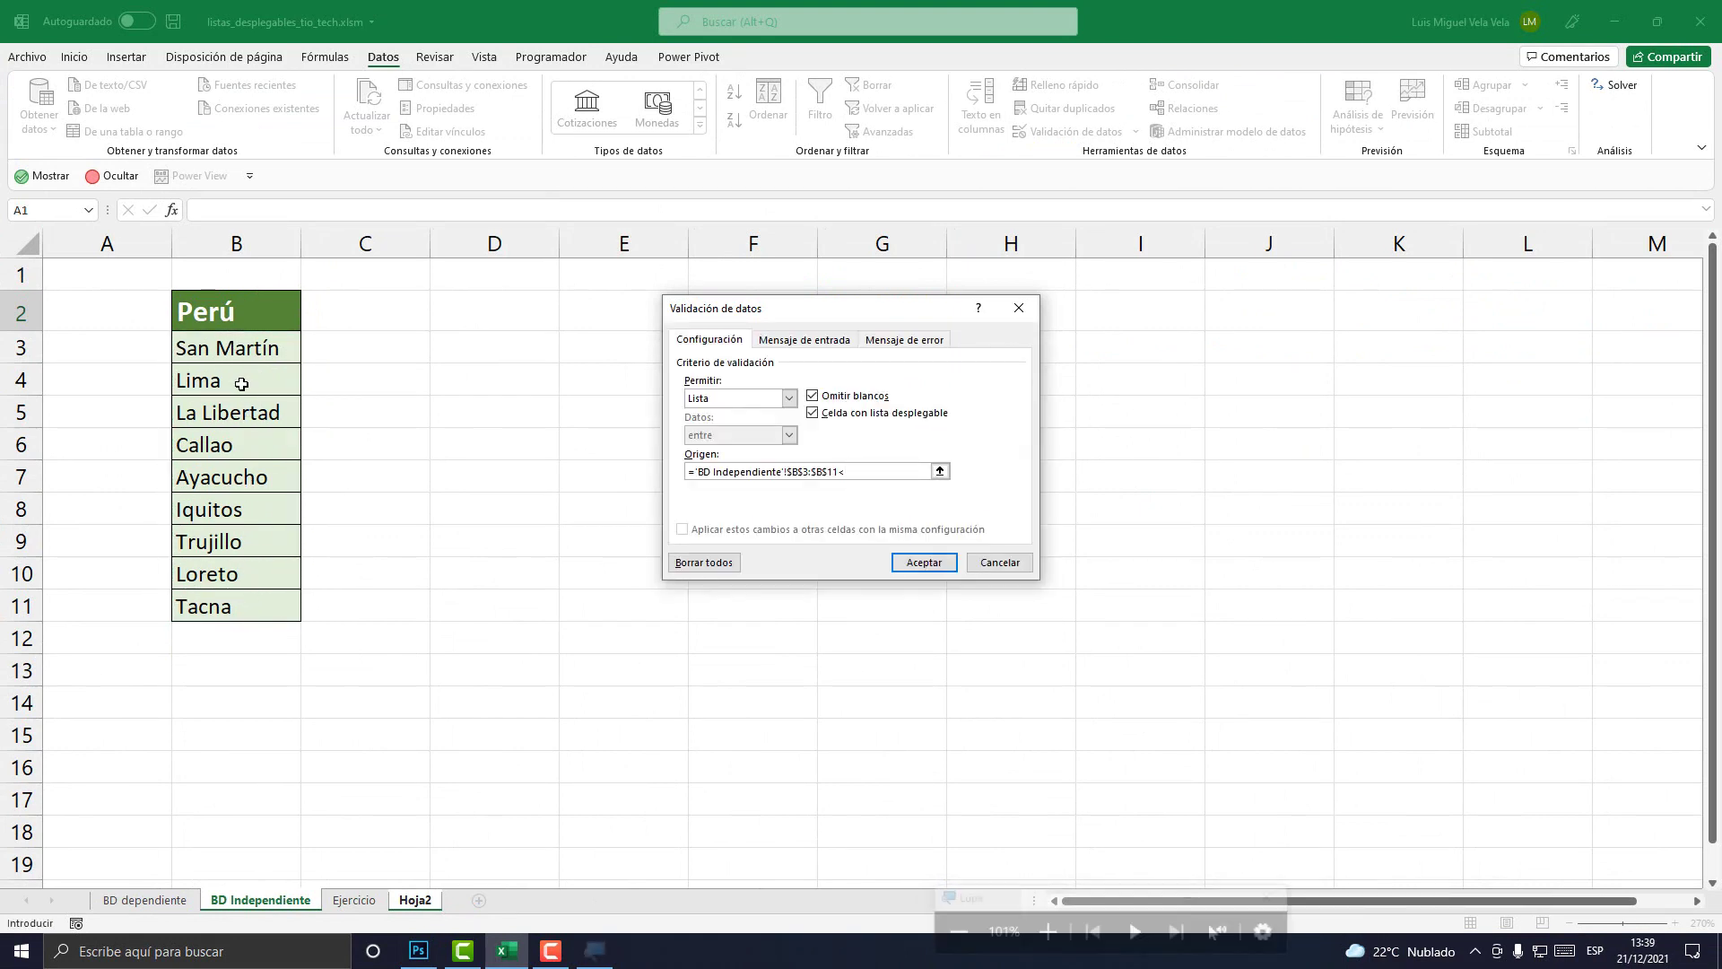
key("Return")
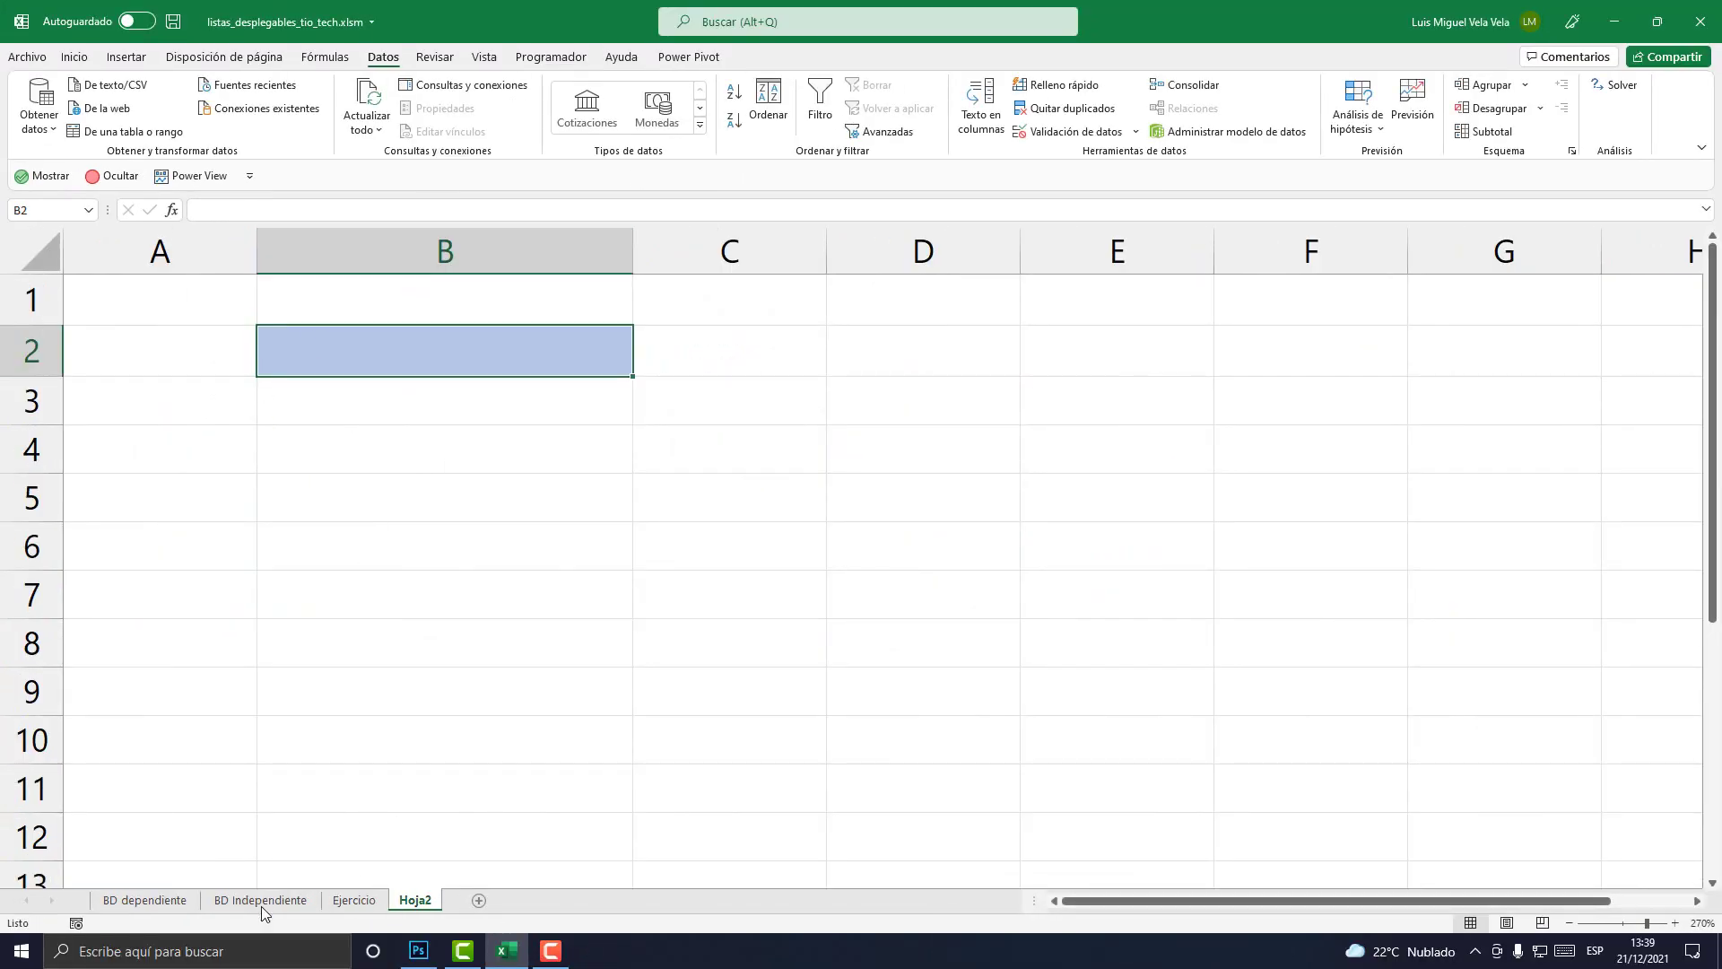
Apply Lista validation to B2 with source BD Independiente B3:B11 and open its drop-down
left_click(1076, 132)
left_click(788, 397)
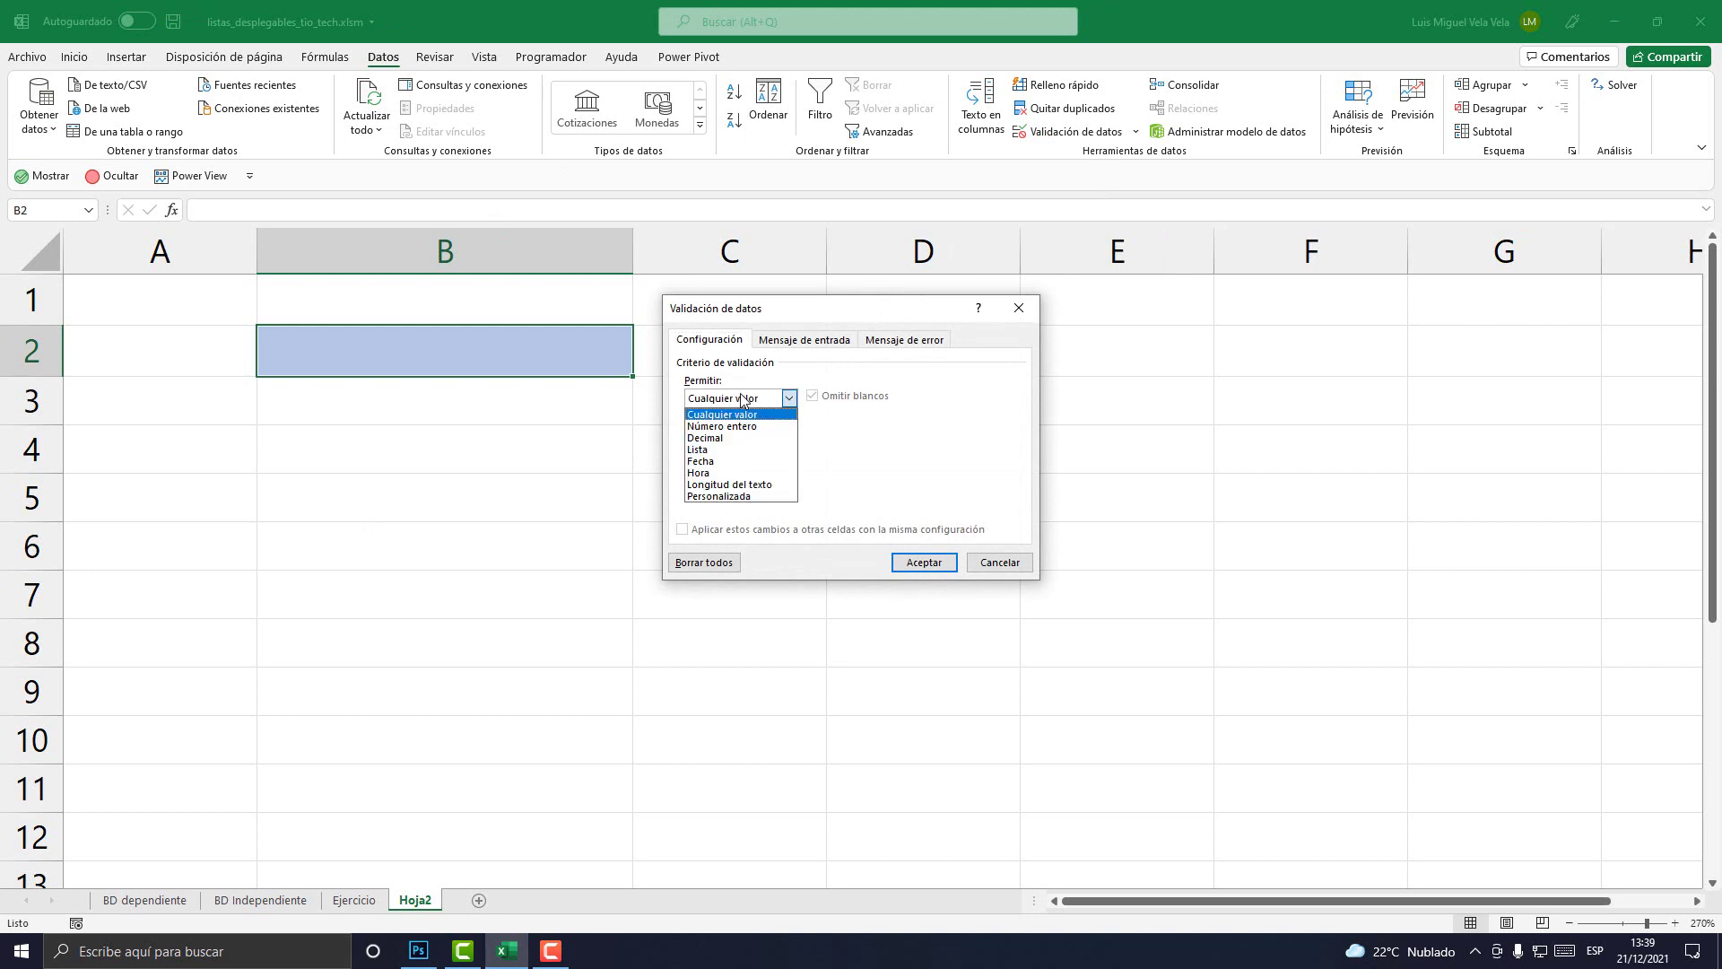
left_click(737, 447)
left_click(737, 471)
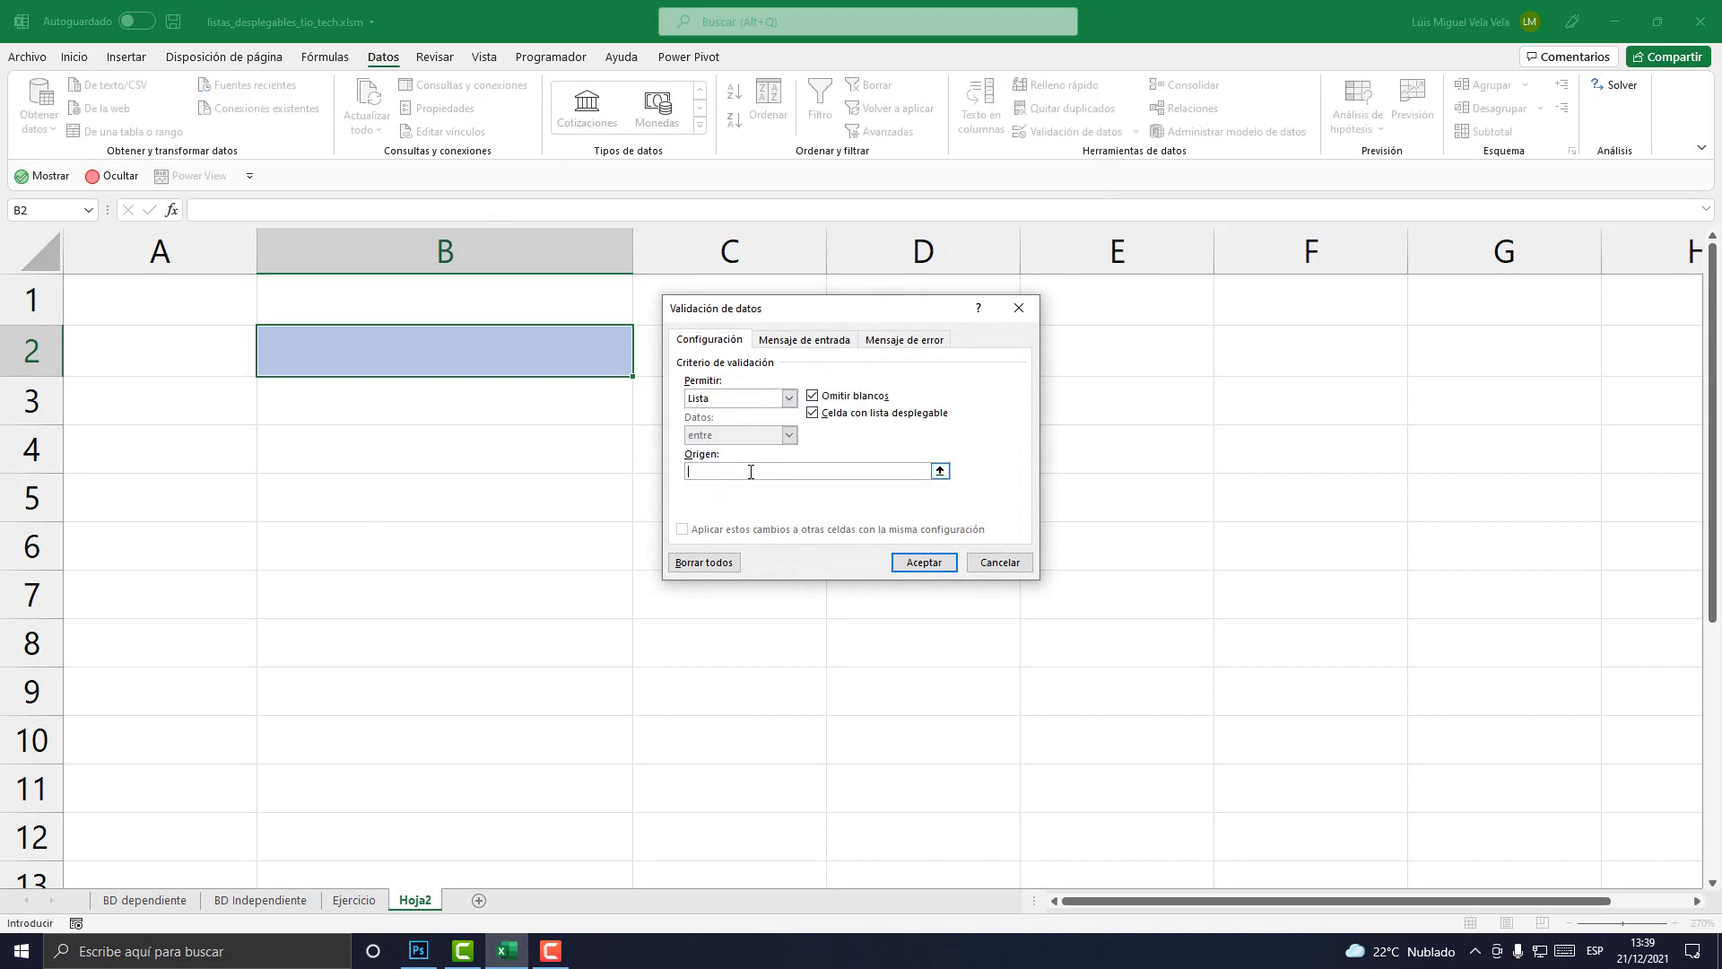
left_click(267, 906)
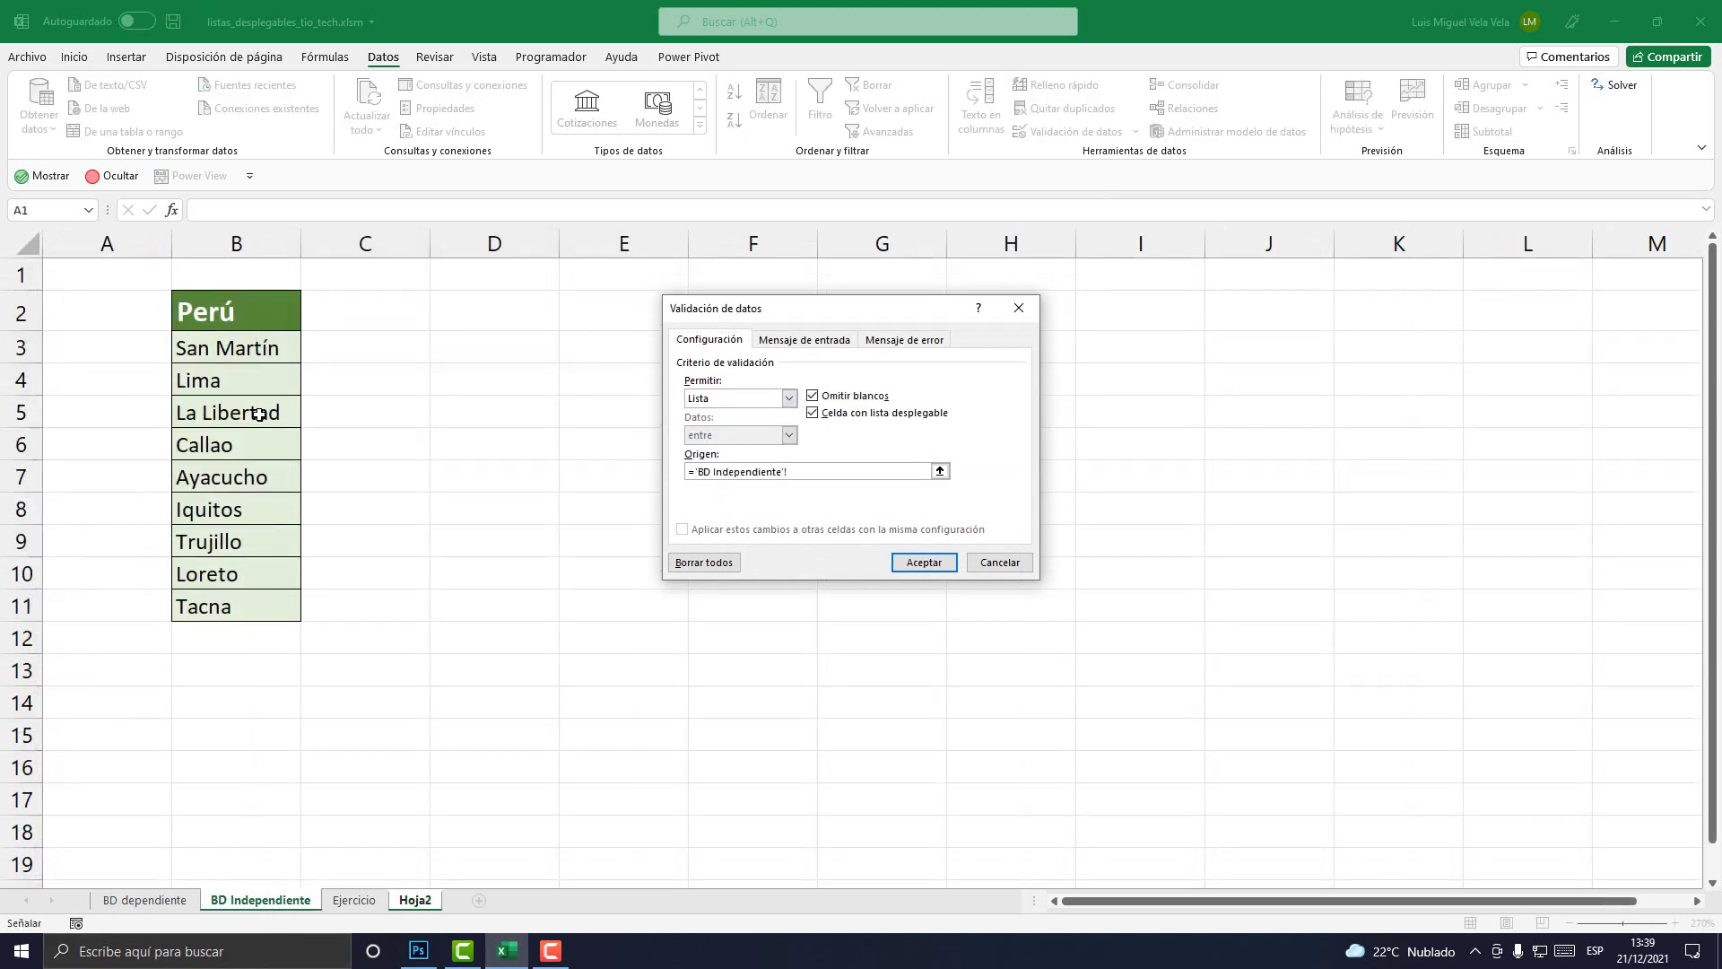
left_click_drag(232, 348, 235, 607)
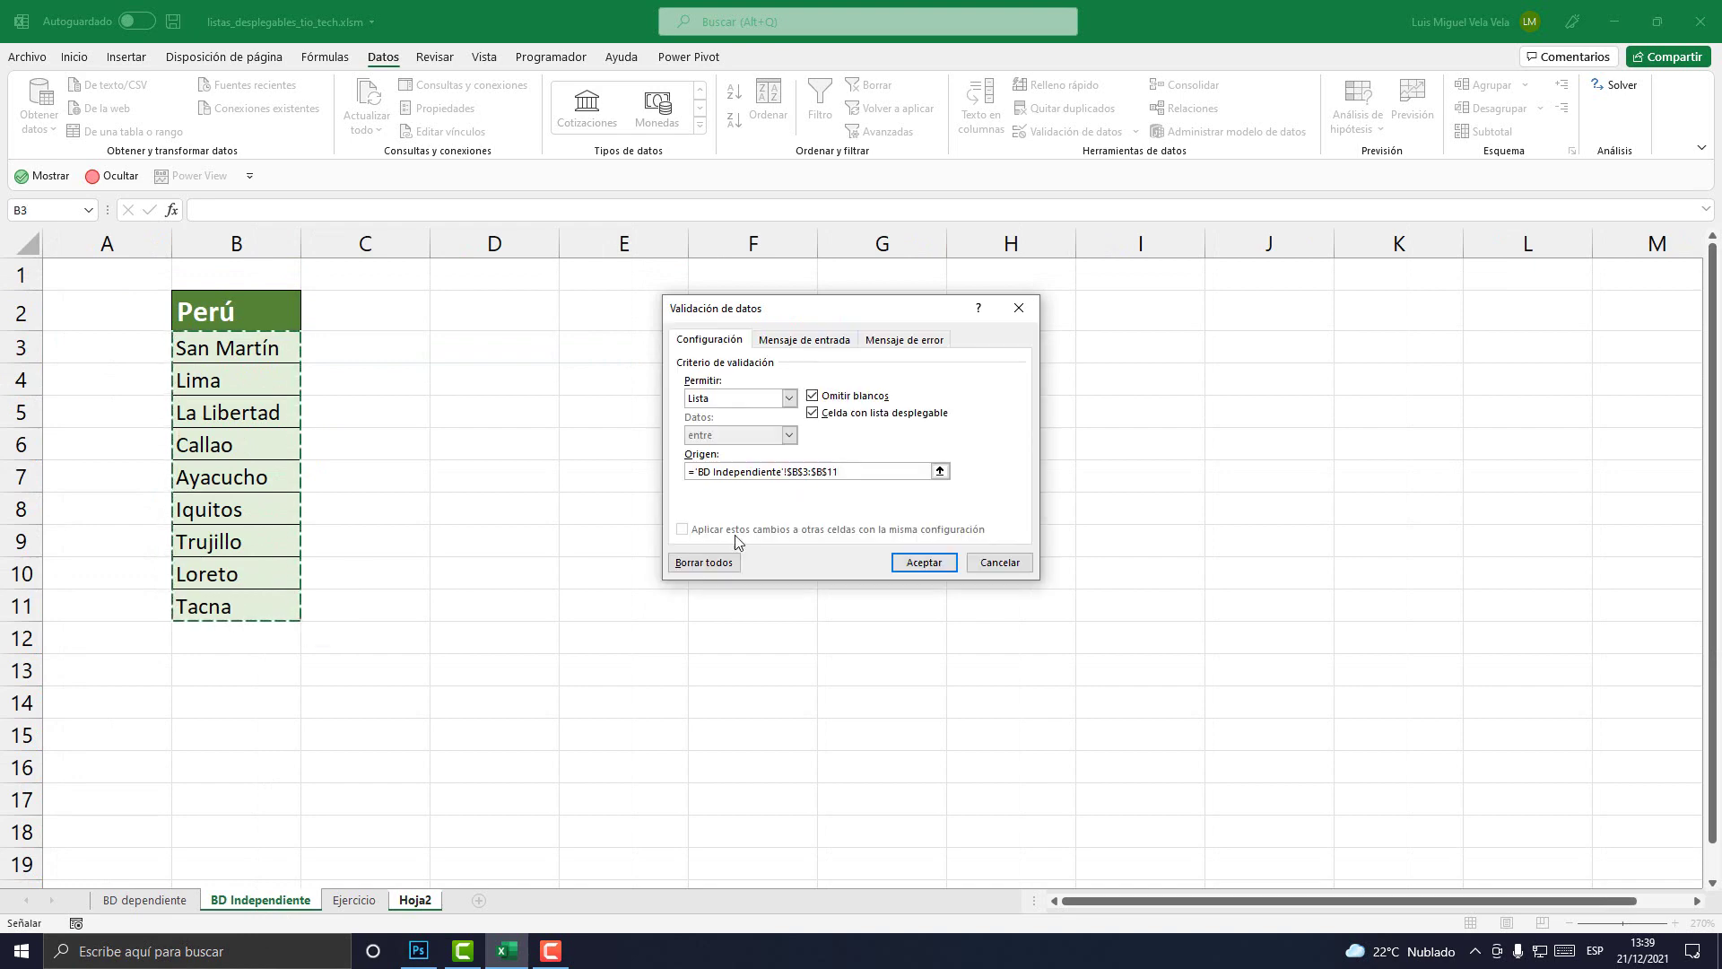
left_click(924, 565)
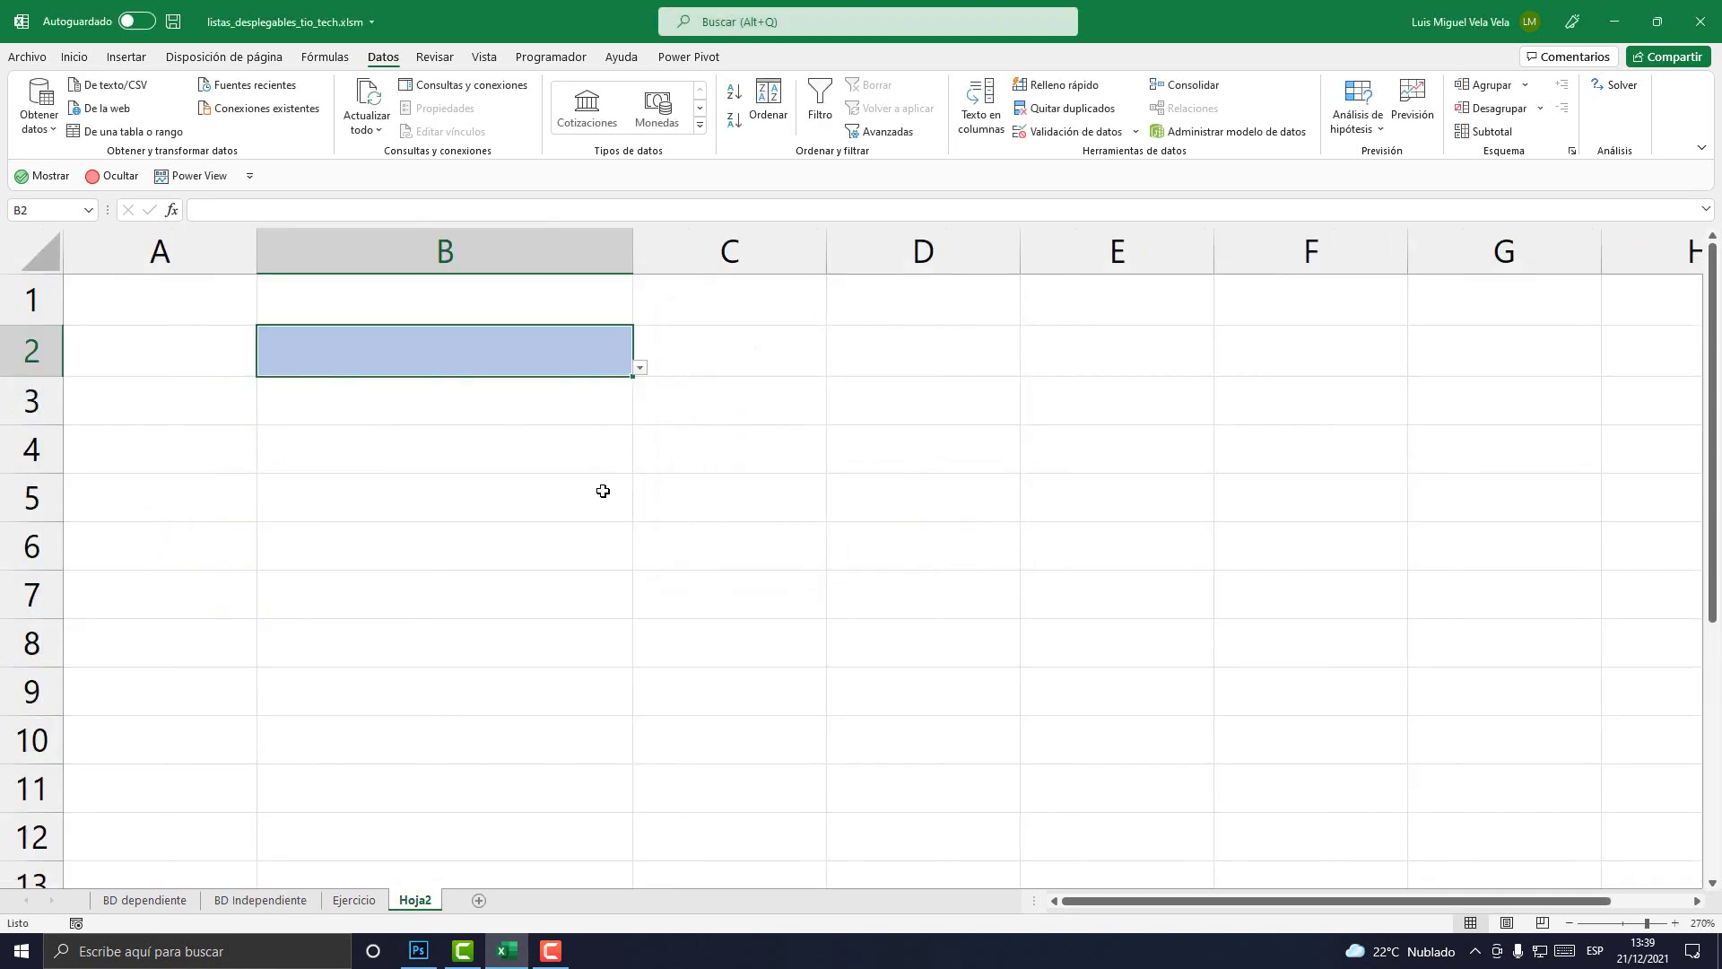
left_click(639, 367)
Pick Ayacucho, then Callao, then Loreto from B2's city drop-down
left_click(269, 518)
left_click(640, 368)
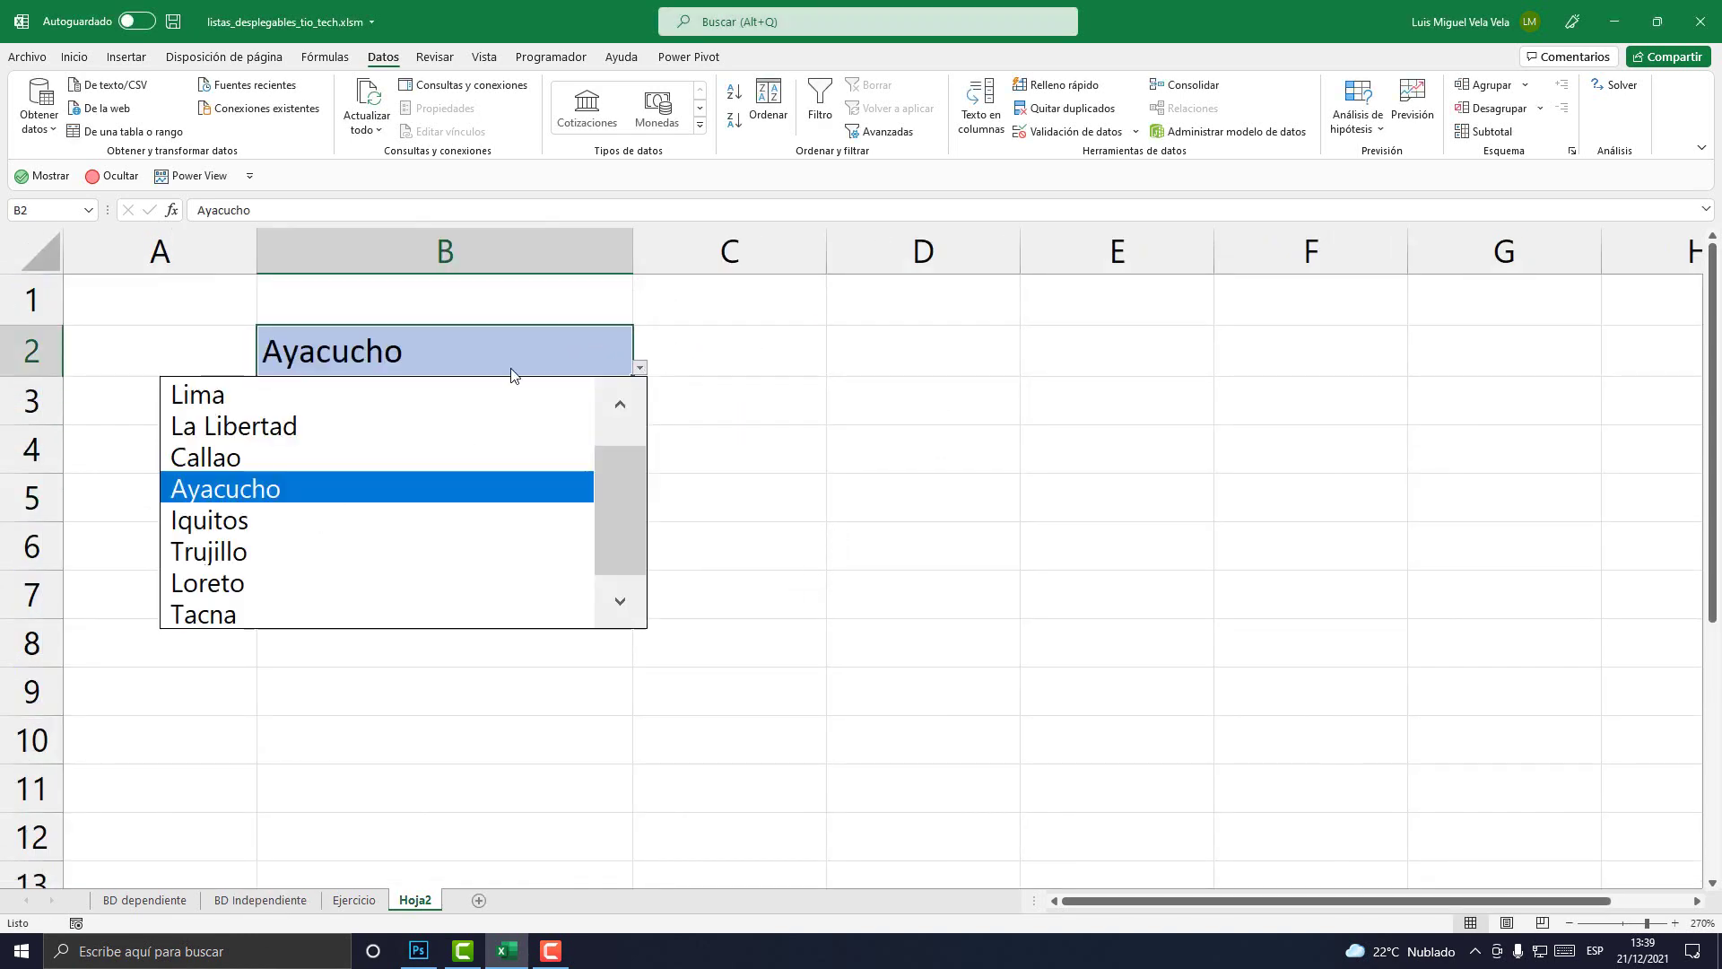
left_click(239, 450)
left_click(640, 367)
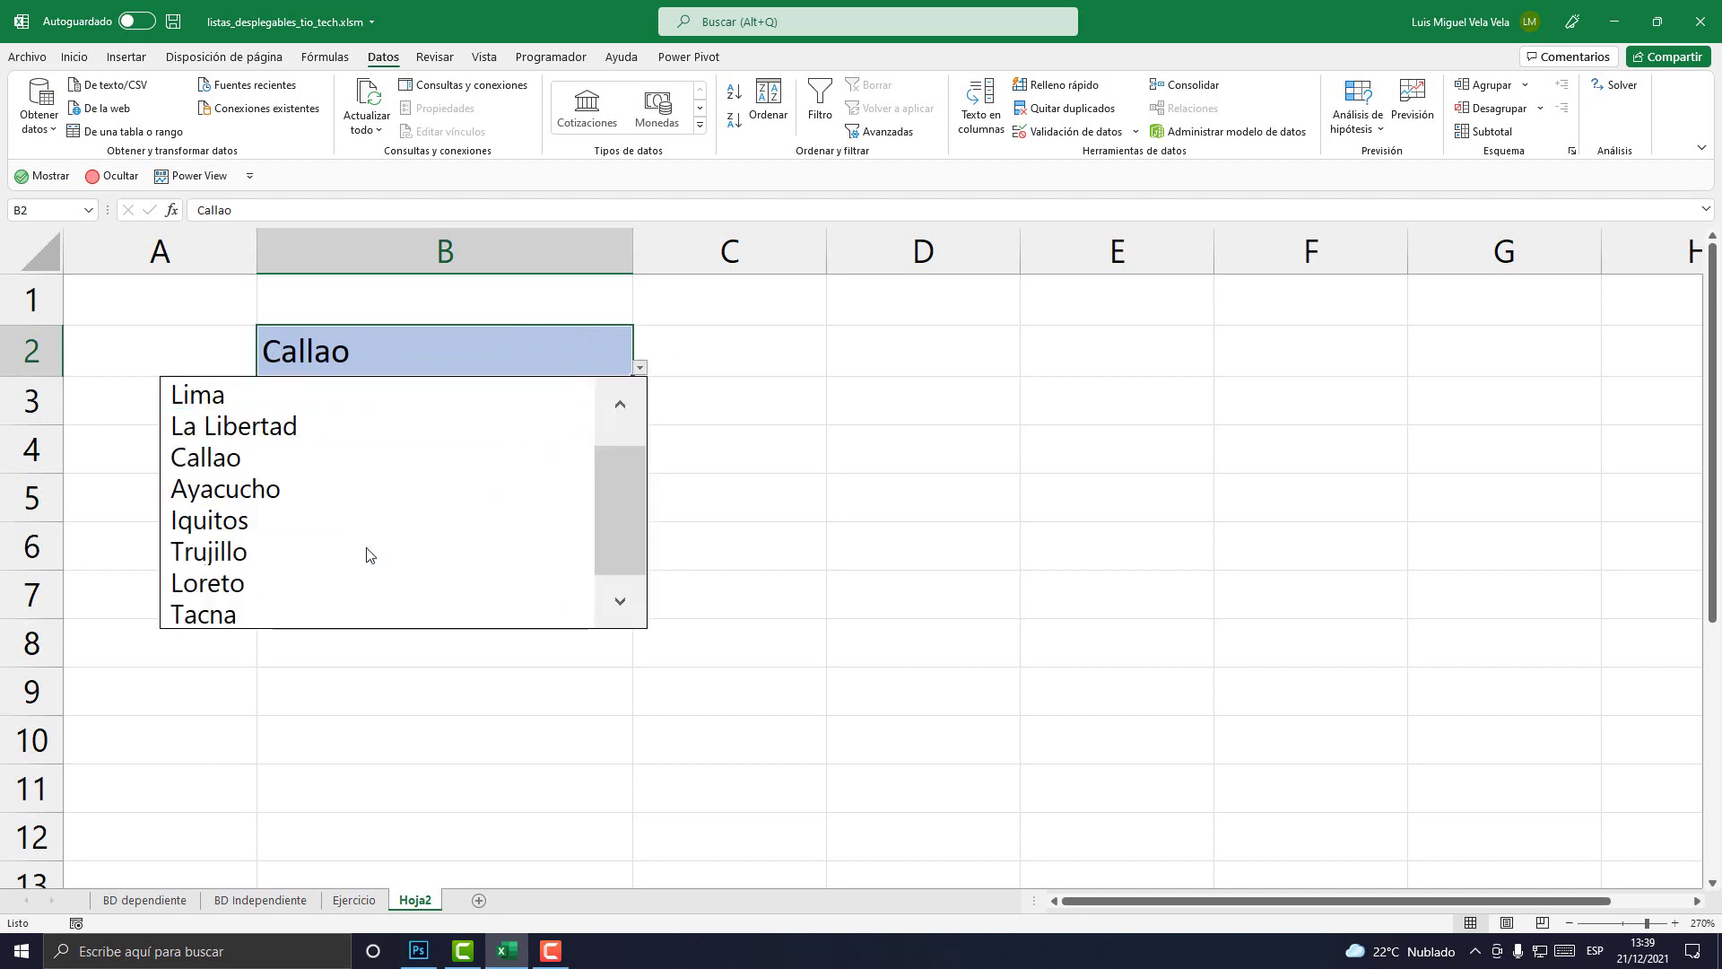
left_click(283, 570)
left_click(412, 544)
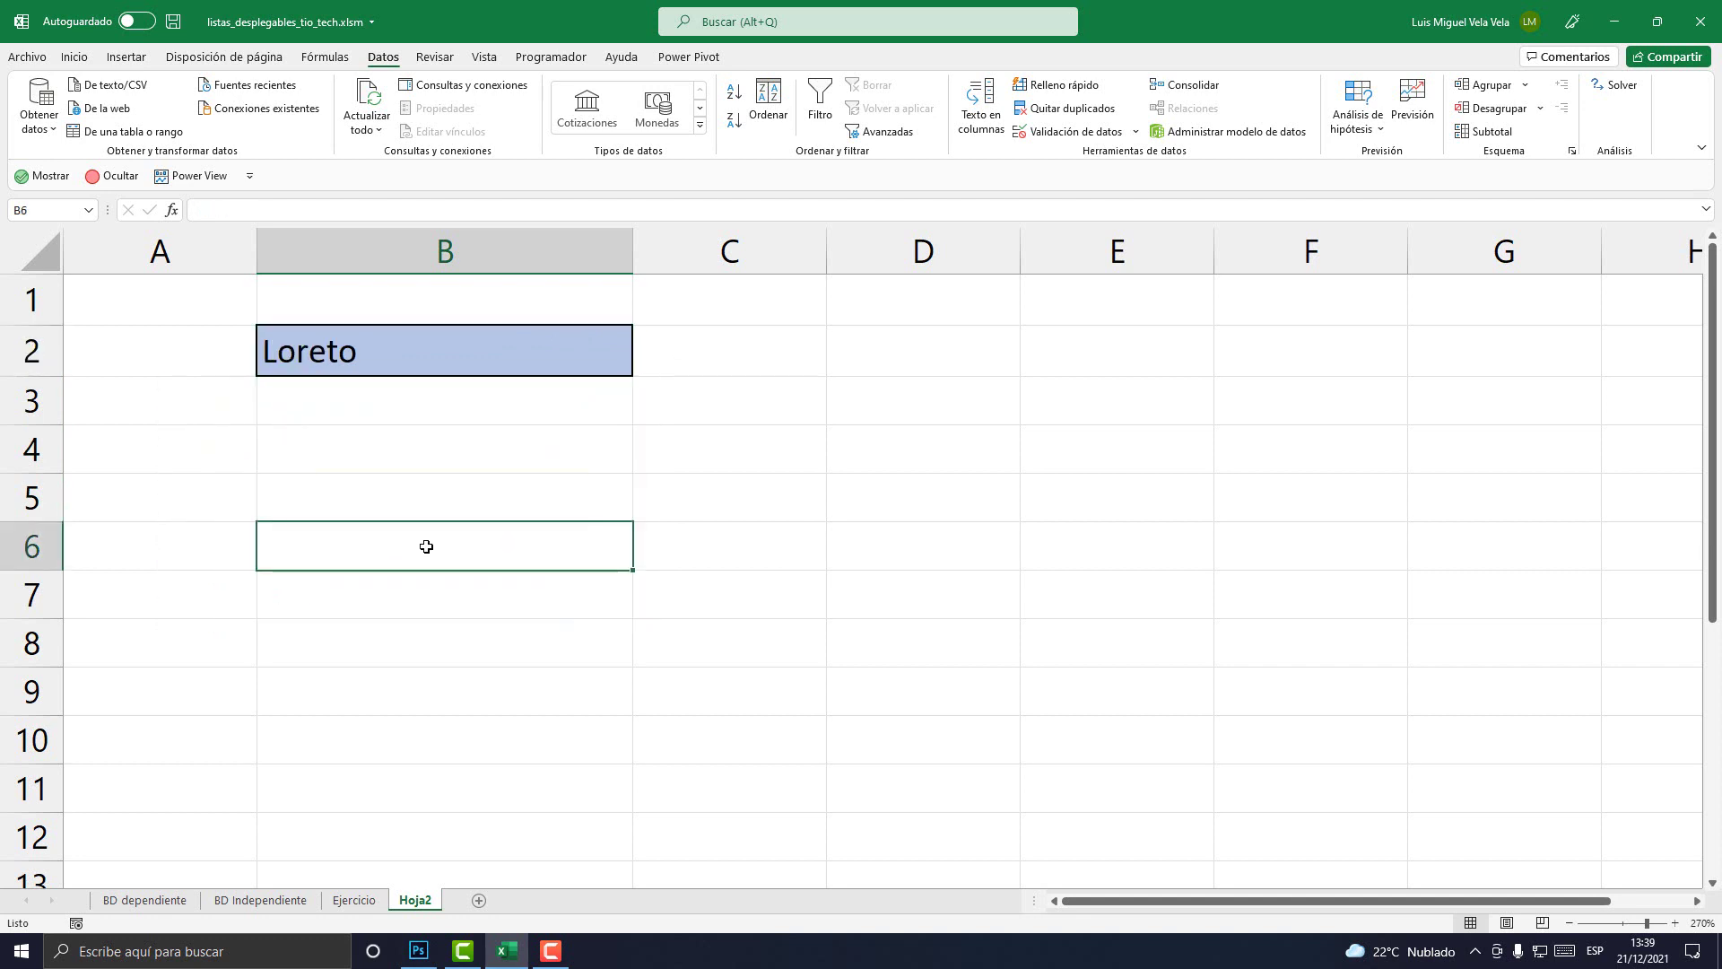
Add 'El Tío Tech' in BD Independiente B12 below Tacna, then return to Hoja2
left_click(260, 900)
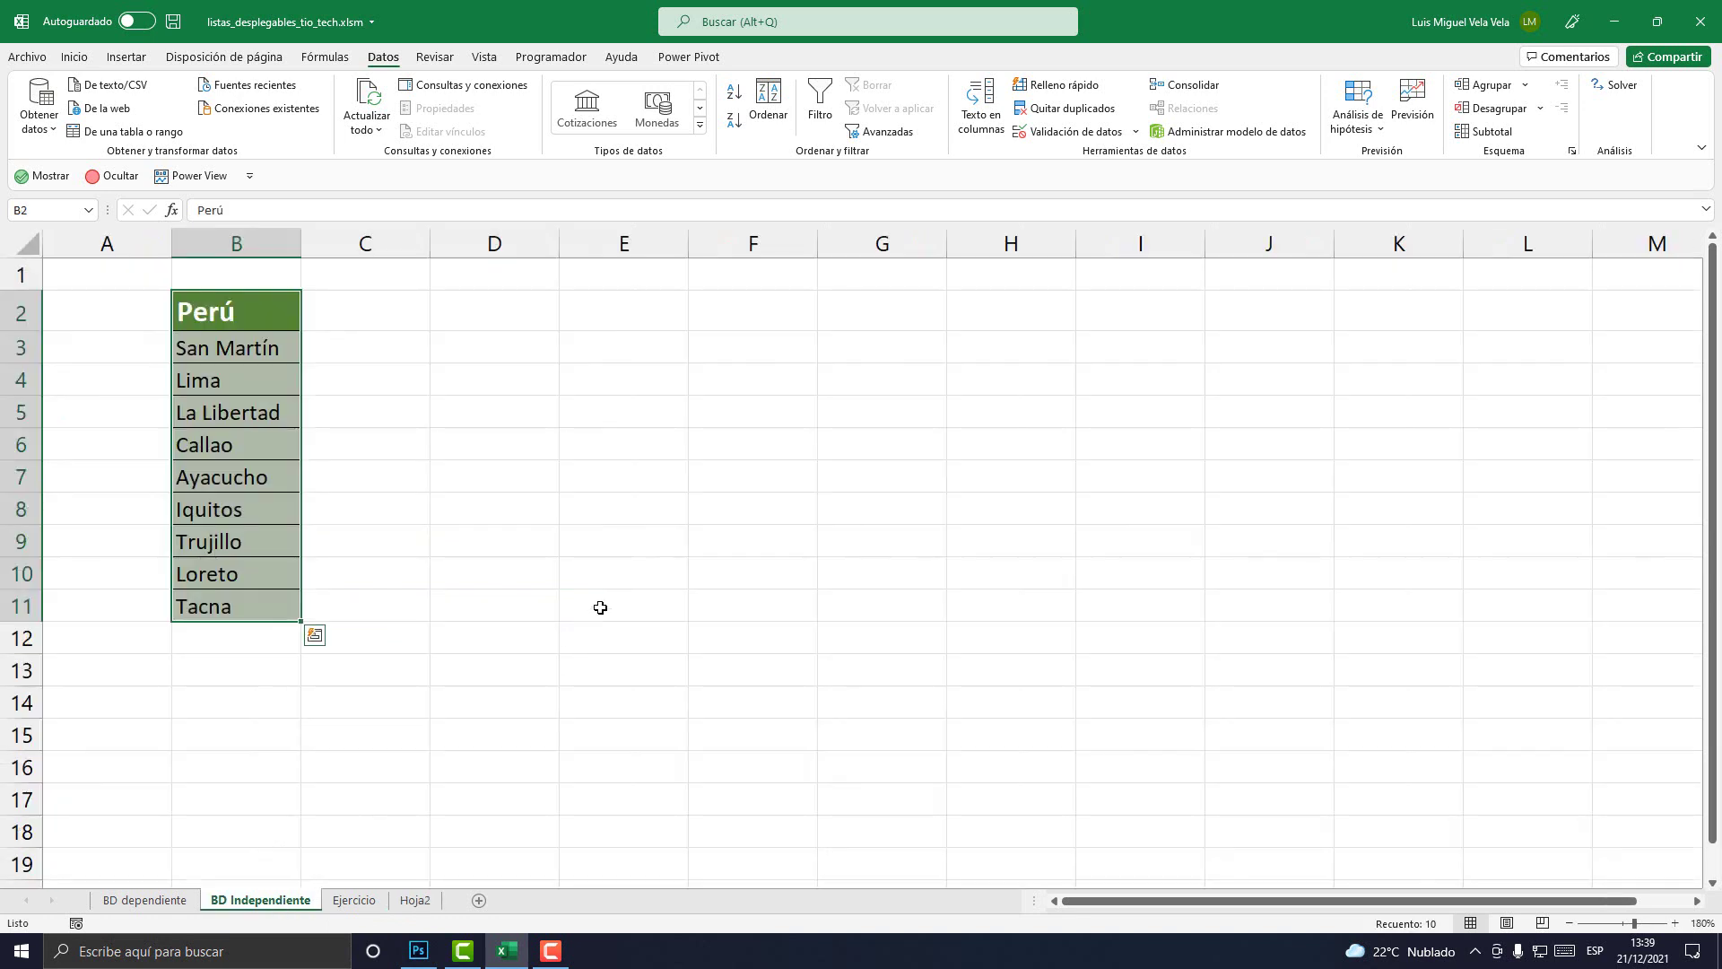
left_click(243, 635)
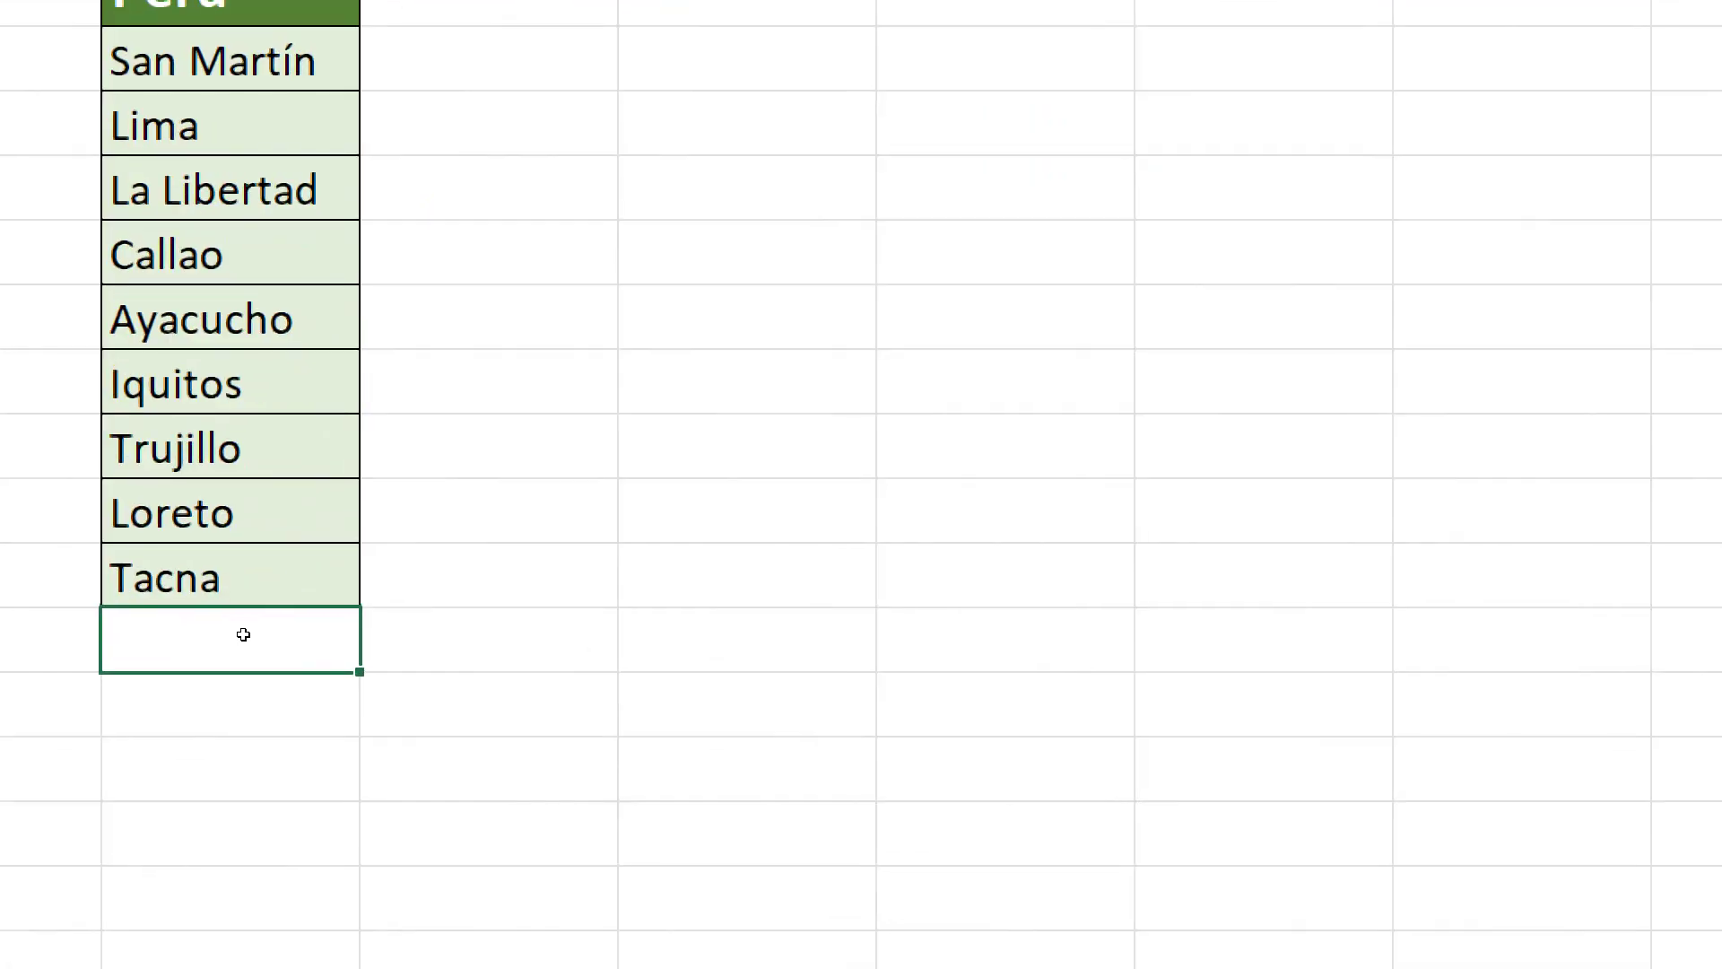
type("El ")
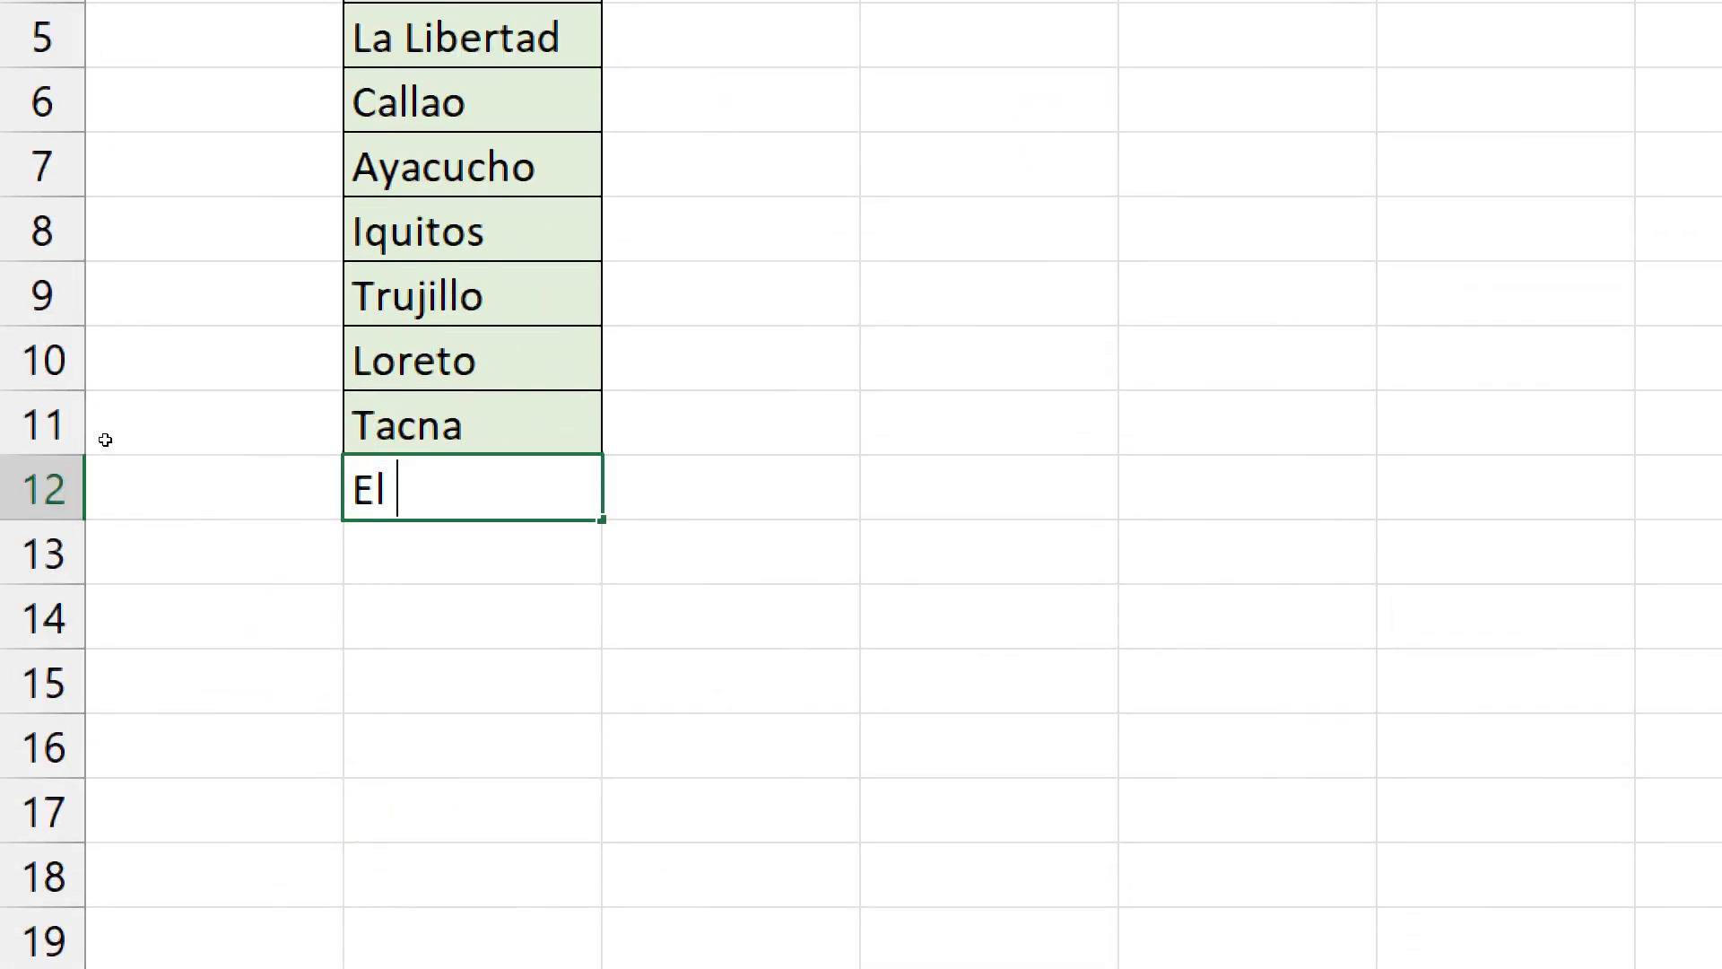
type("Tío Tech")
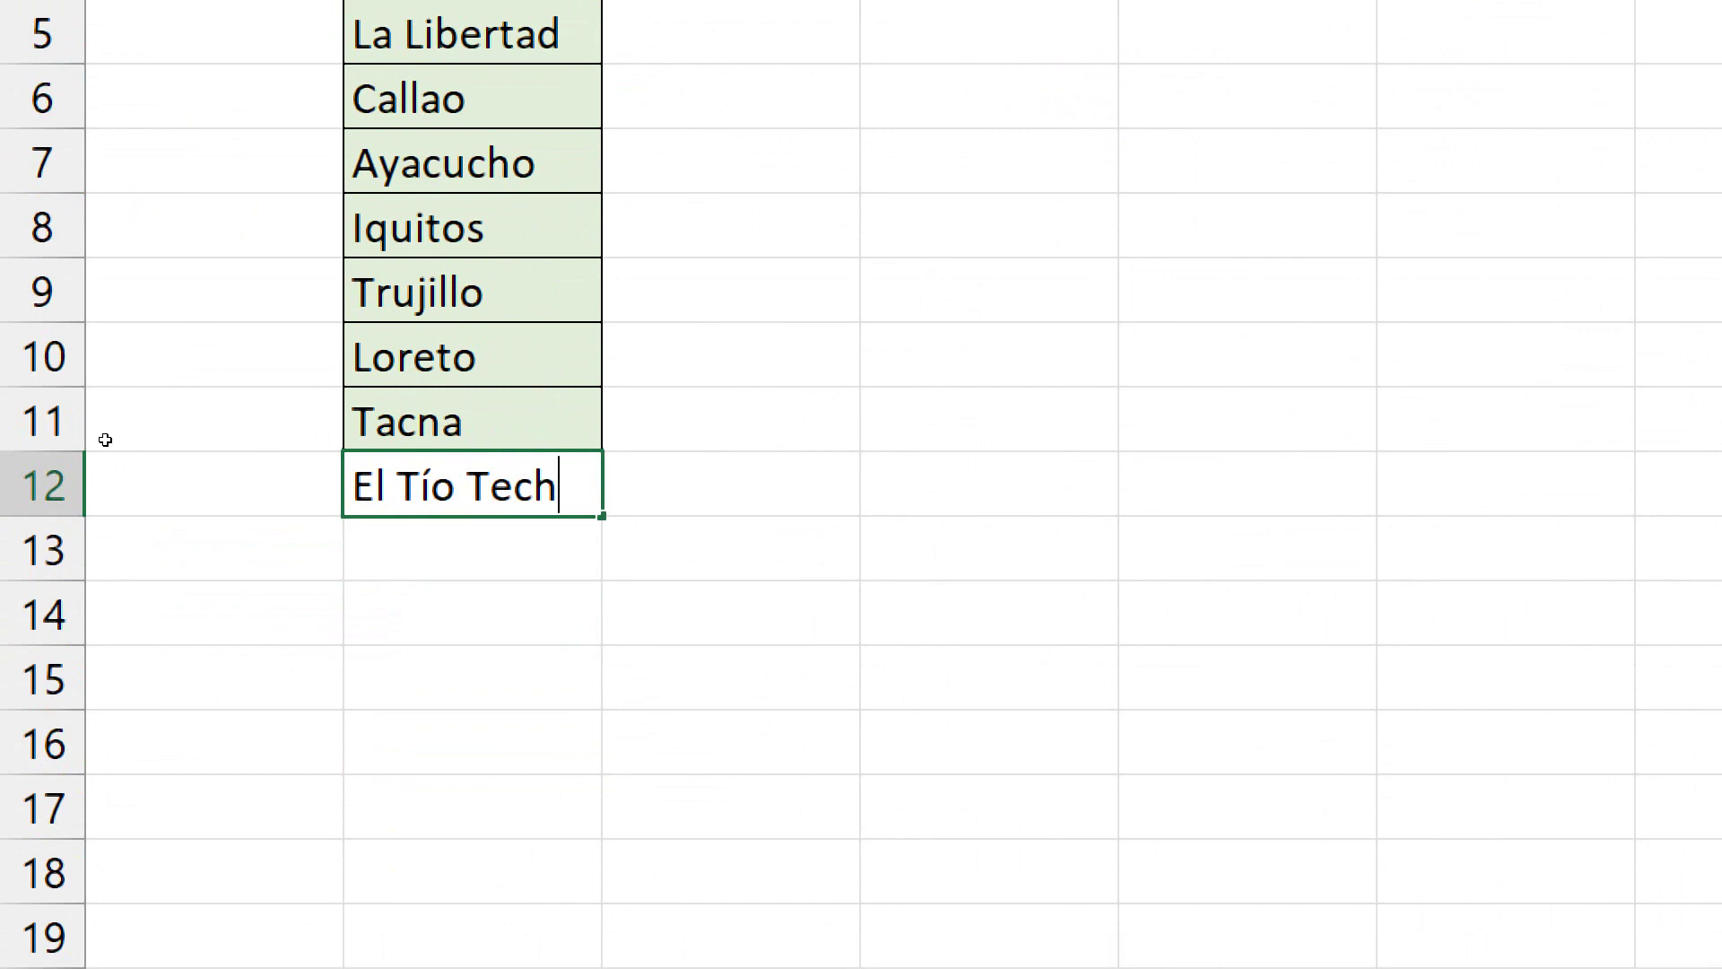
key("Return")
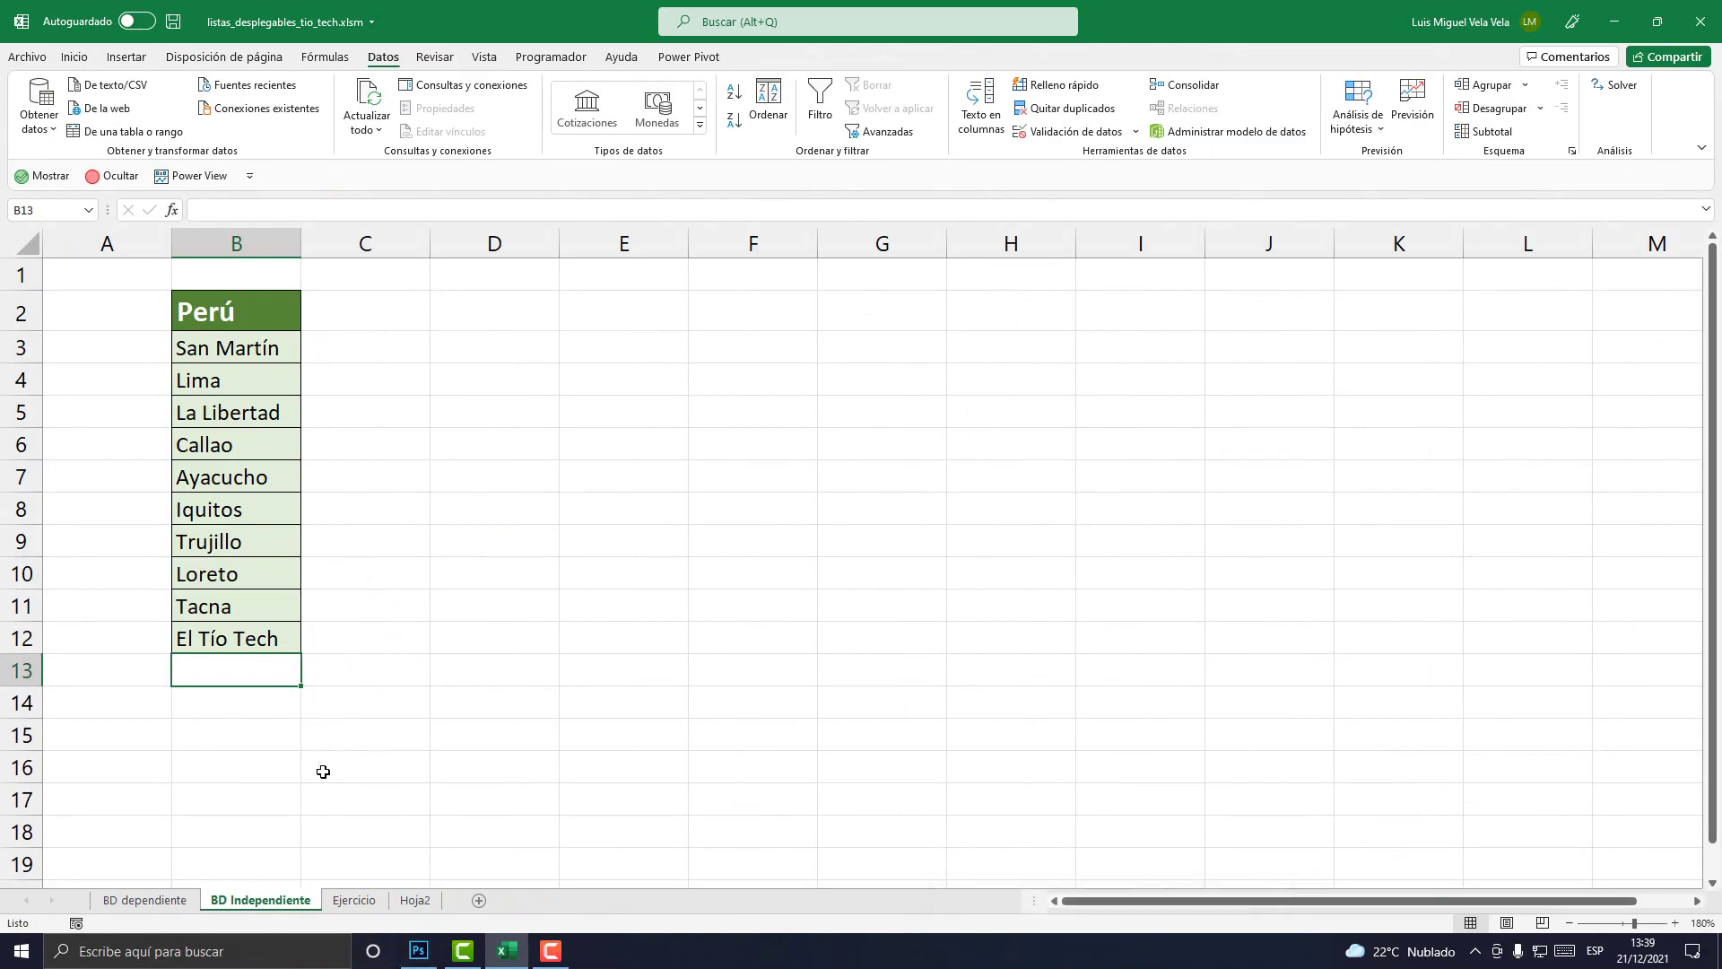
left_click(415, 899)
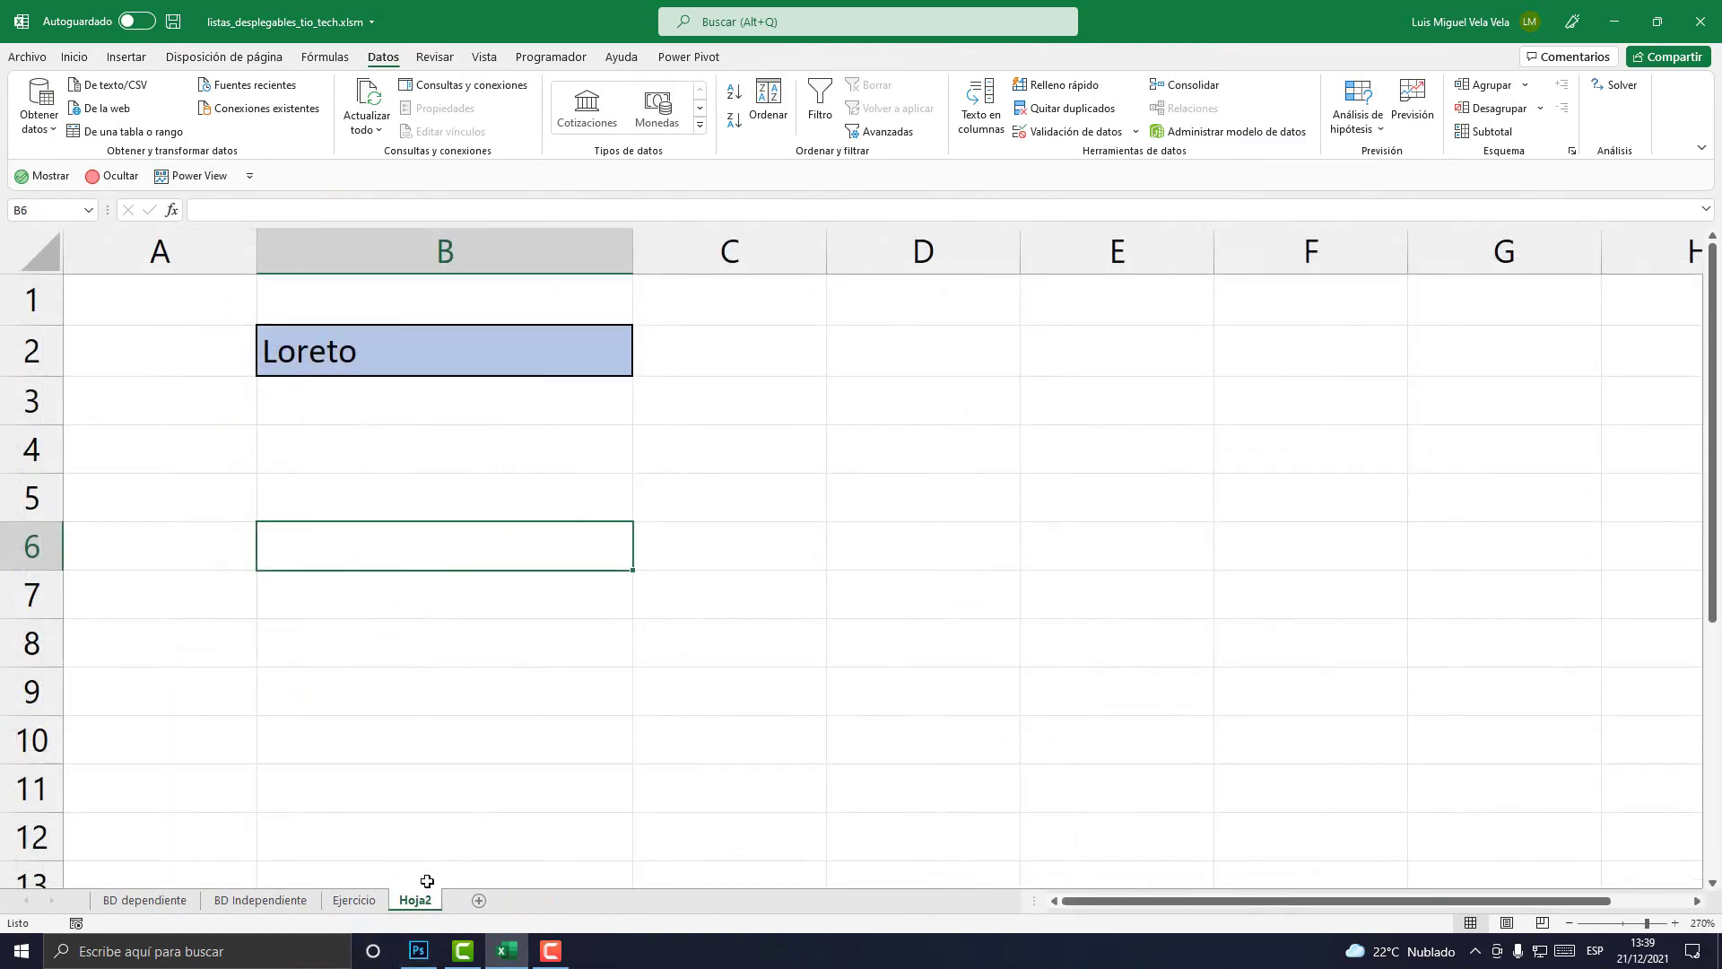
Browse B2's city drop-down, which still ends at Tacna, leaving Loreto selected
left_click(399, 362)
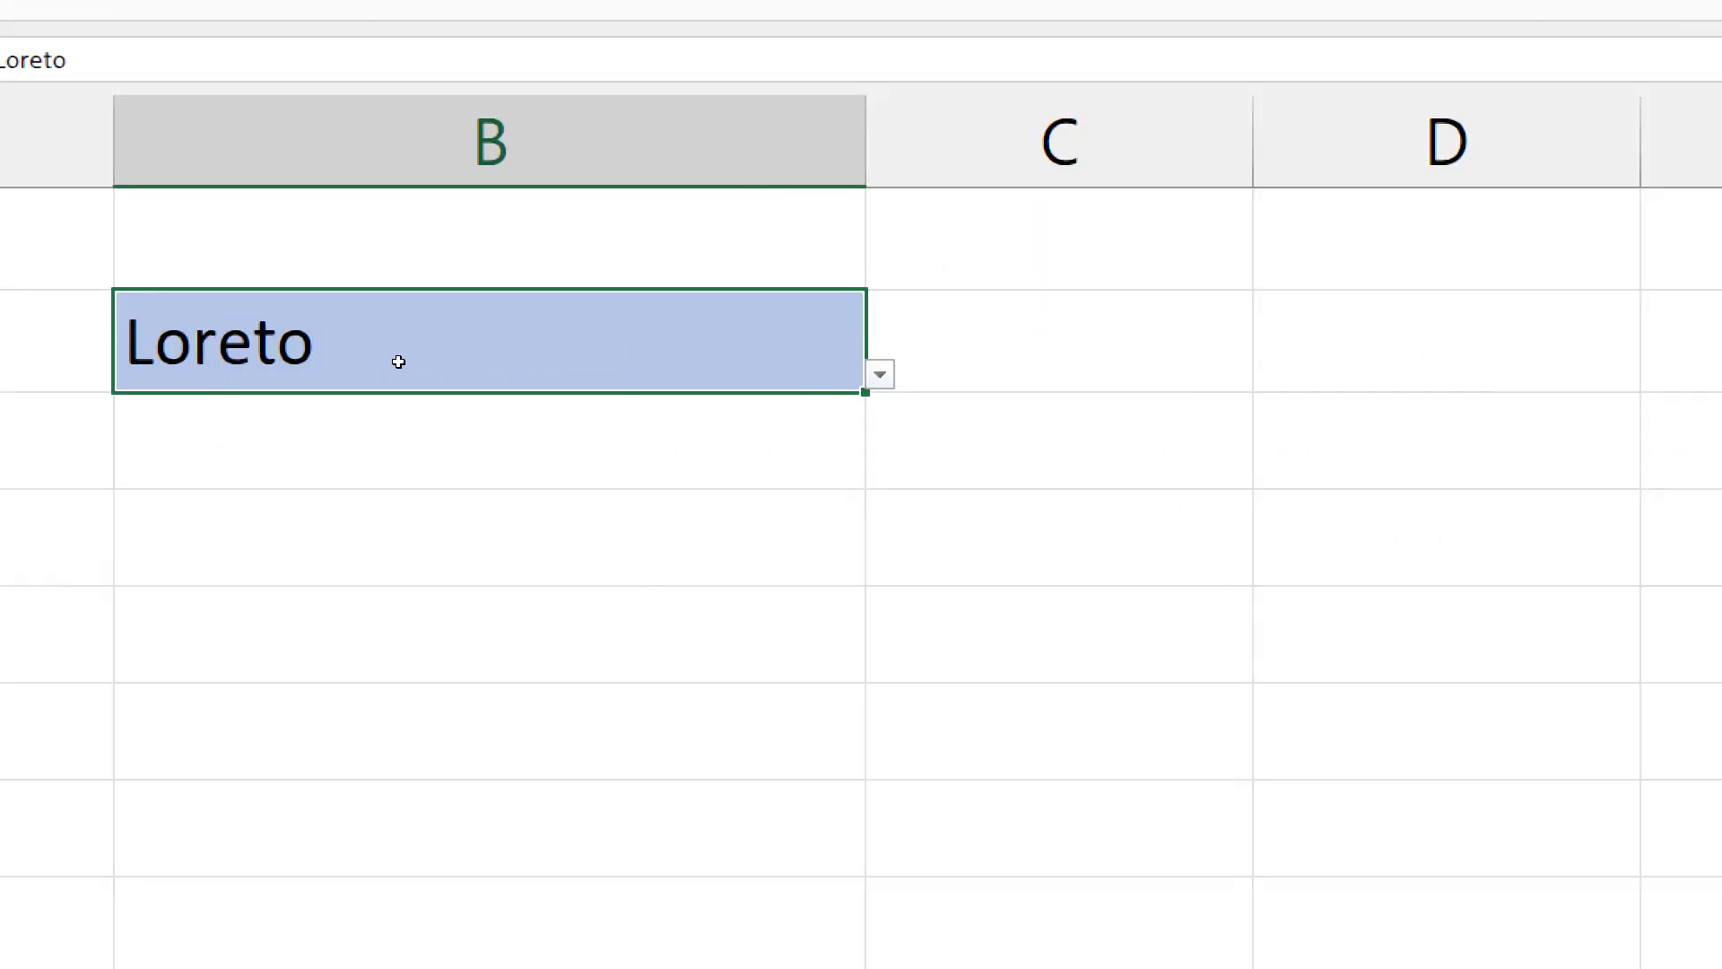
key("alt+Down")
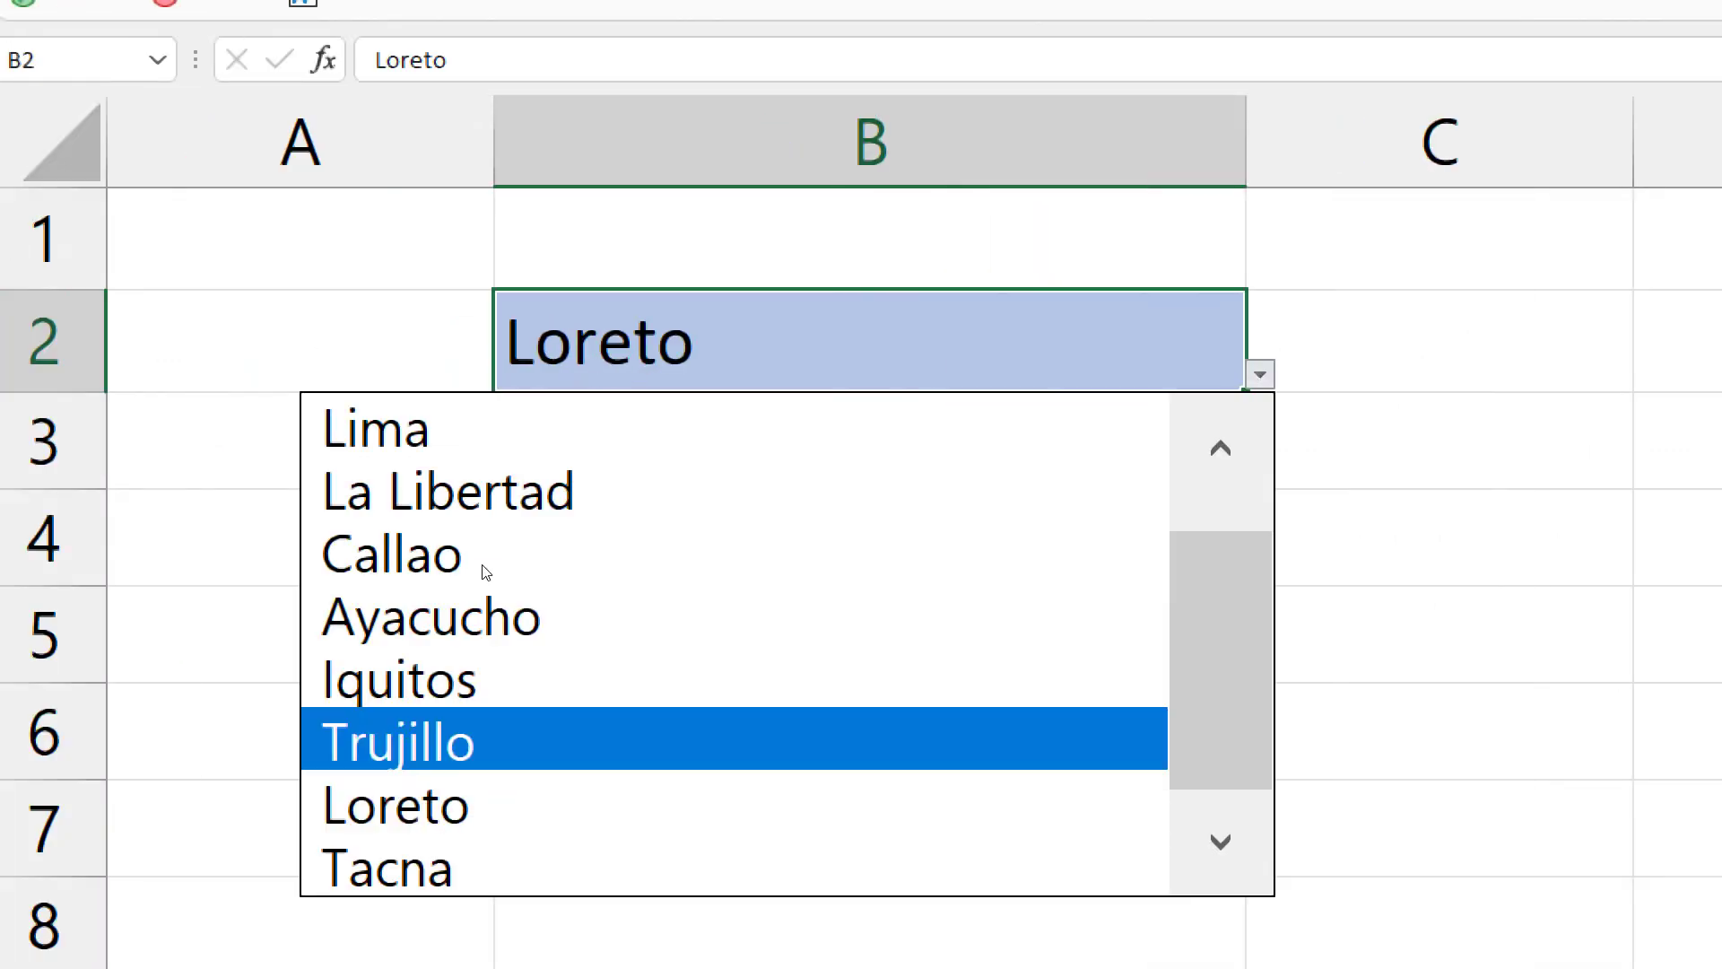
key("Down")
key("Down")
key("l")
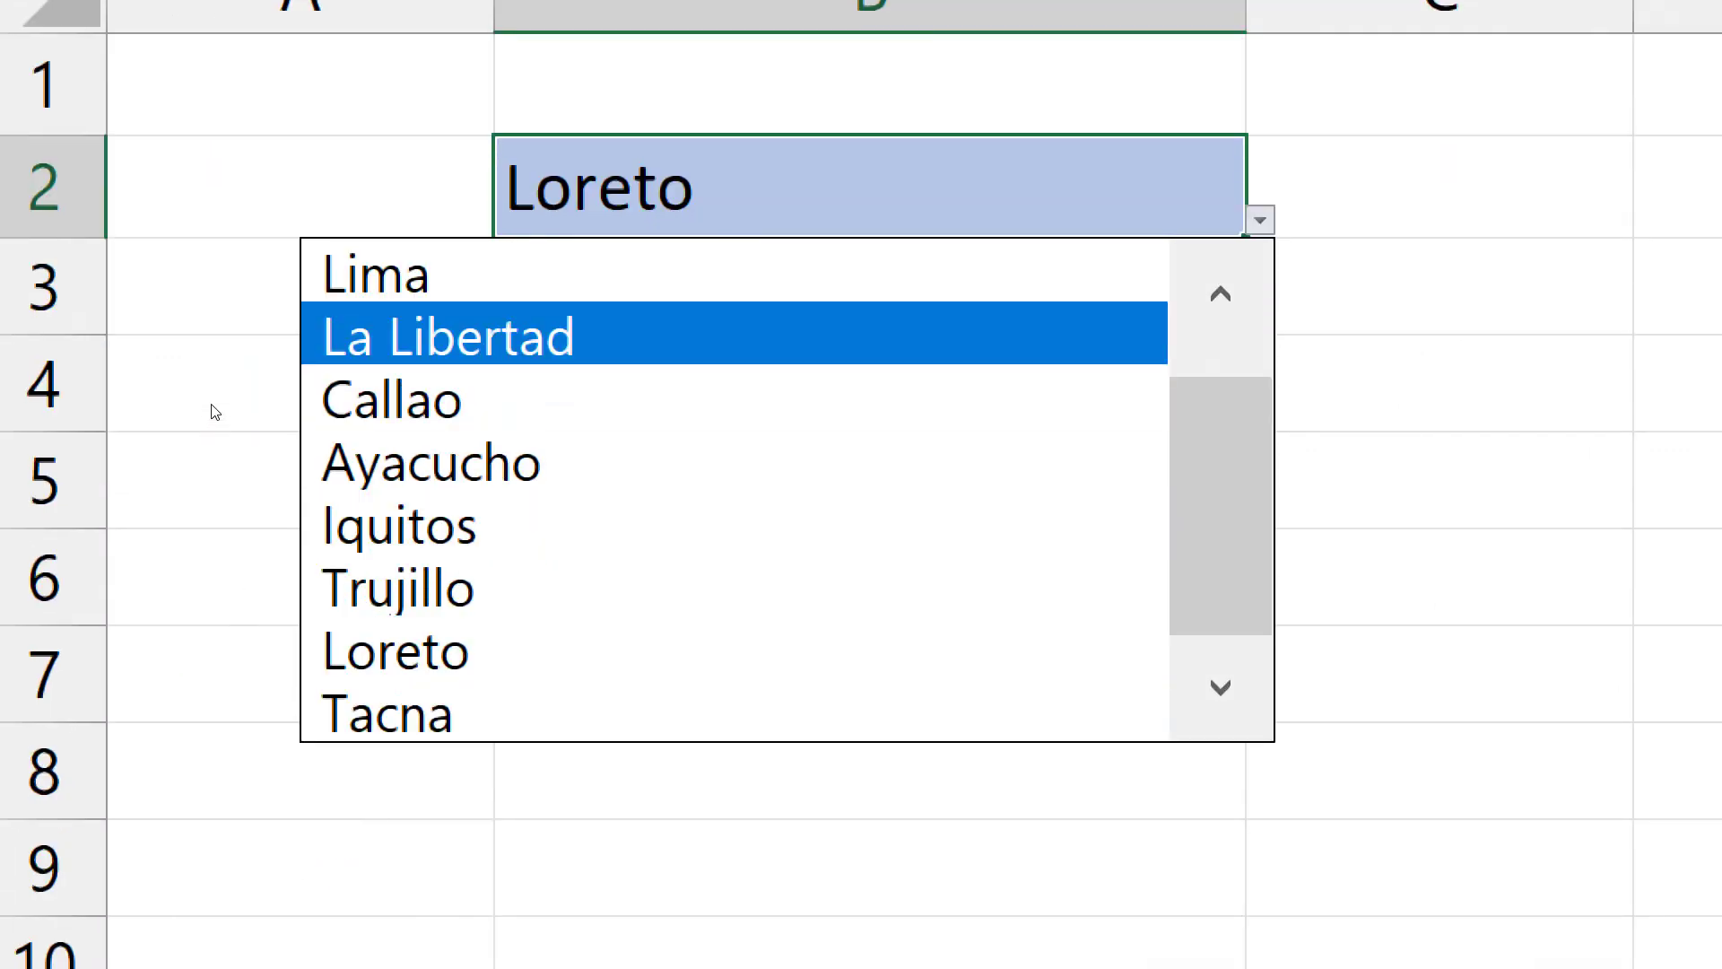
key("l")
key("c")
key("l")
key("l")
key("t")
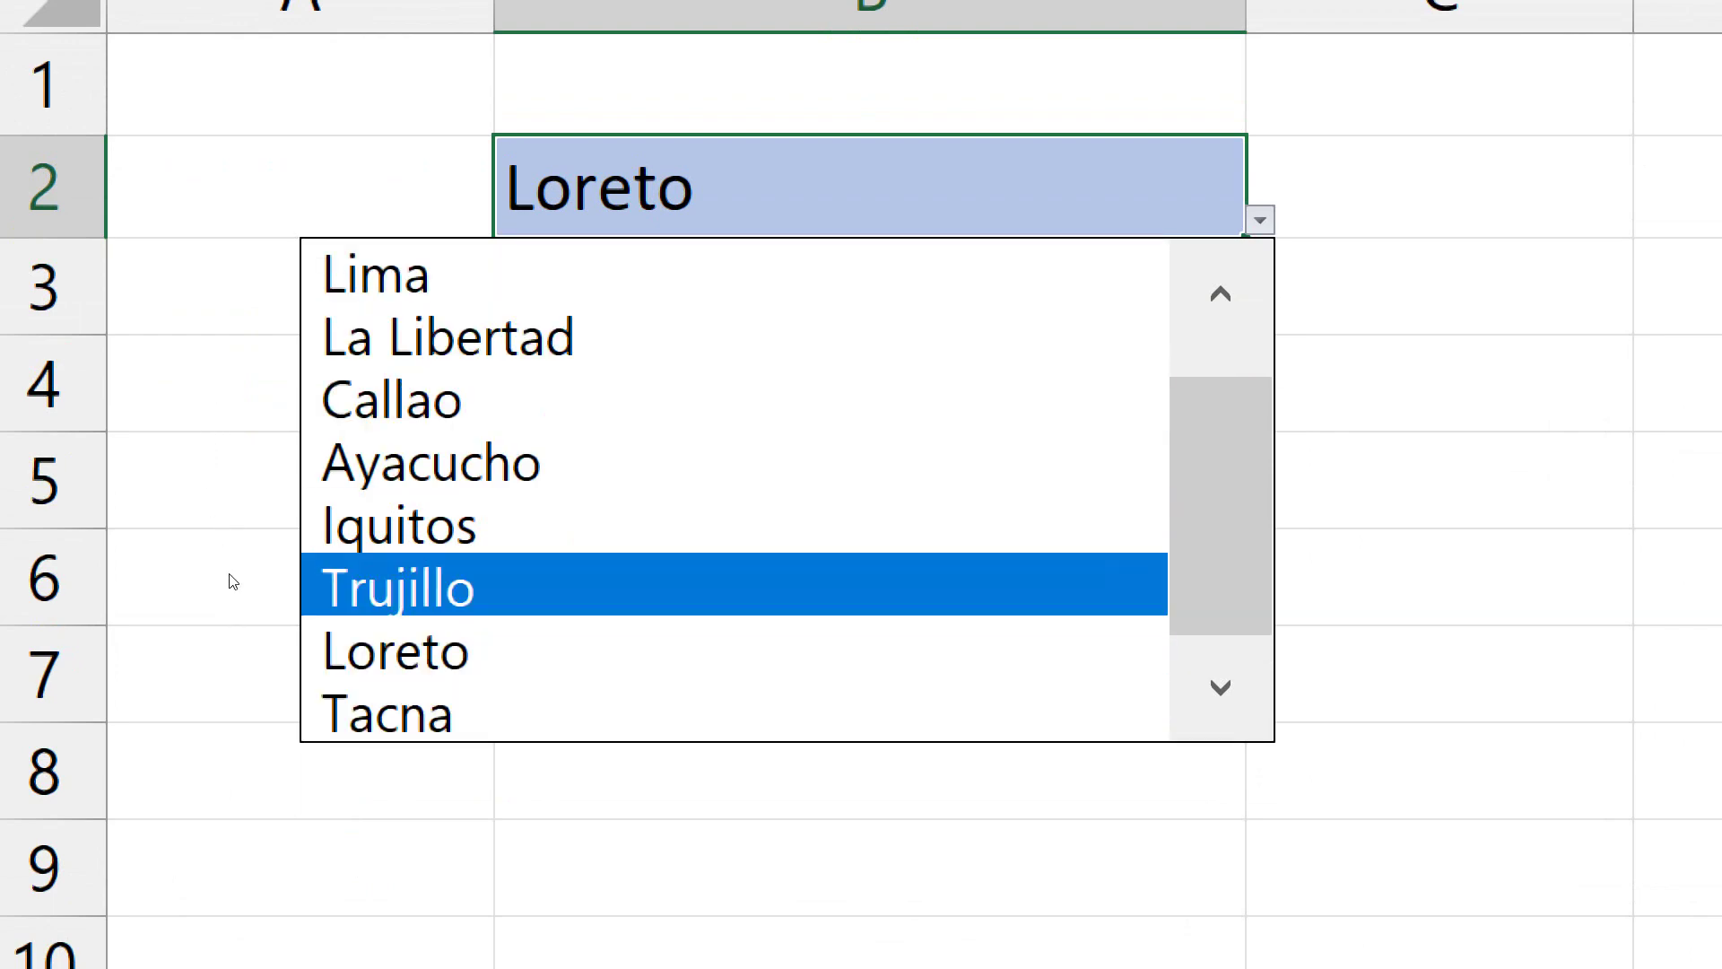
key("t")
key("l")
key("l")
key("End")
key("Home")
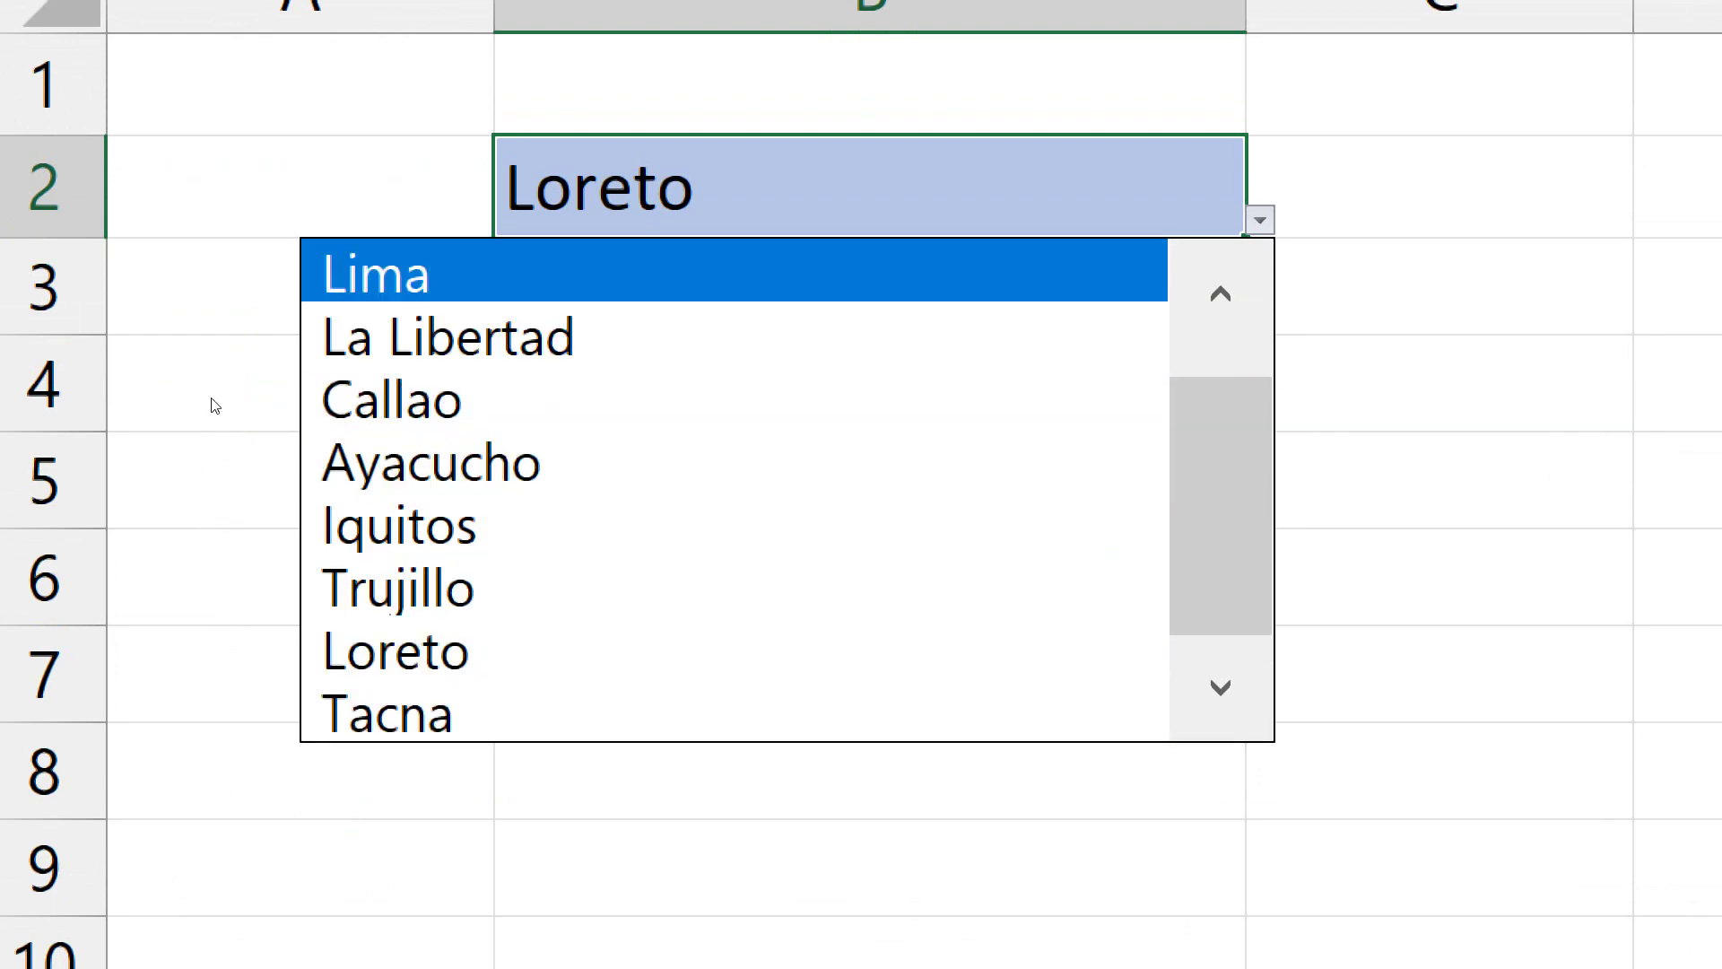
key("t")
key("t")
key("t")
key("l")
key("l")
key("t")
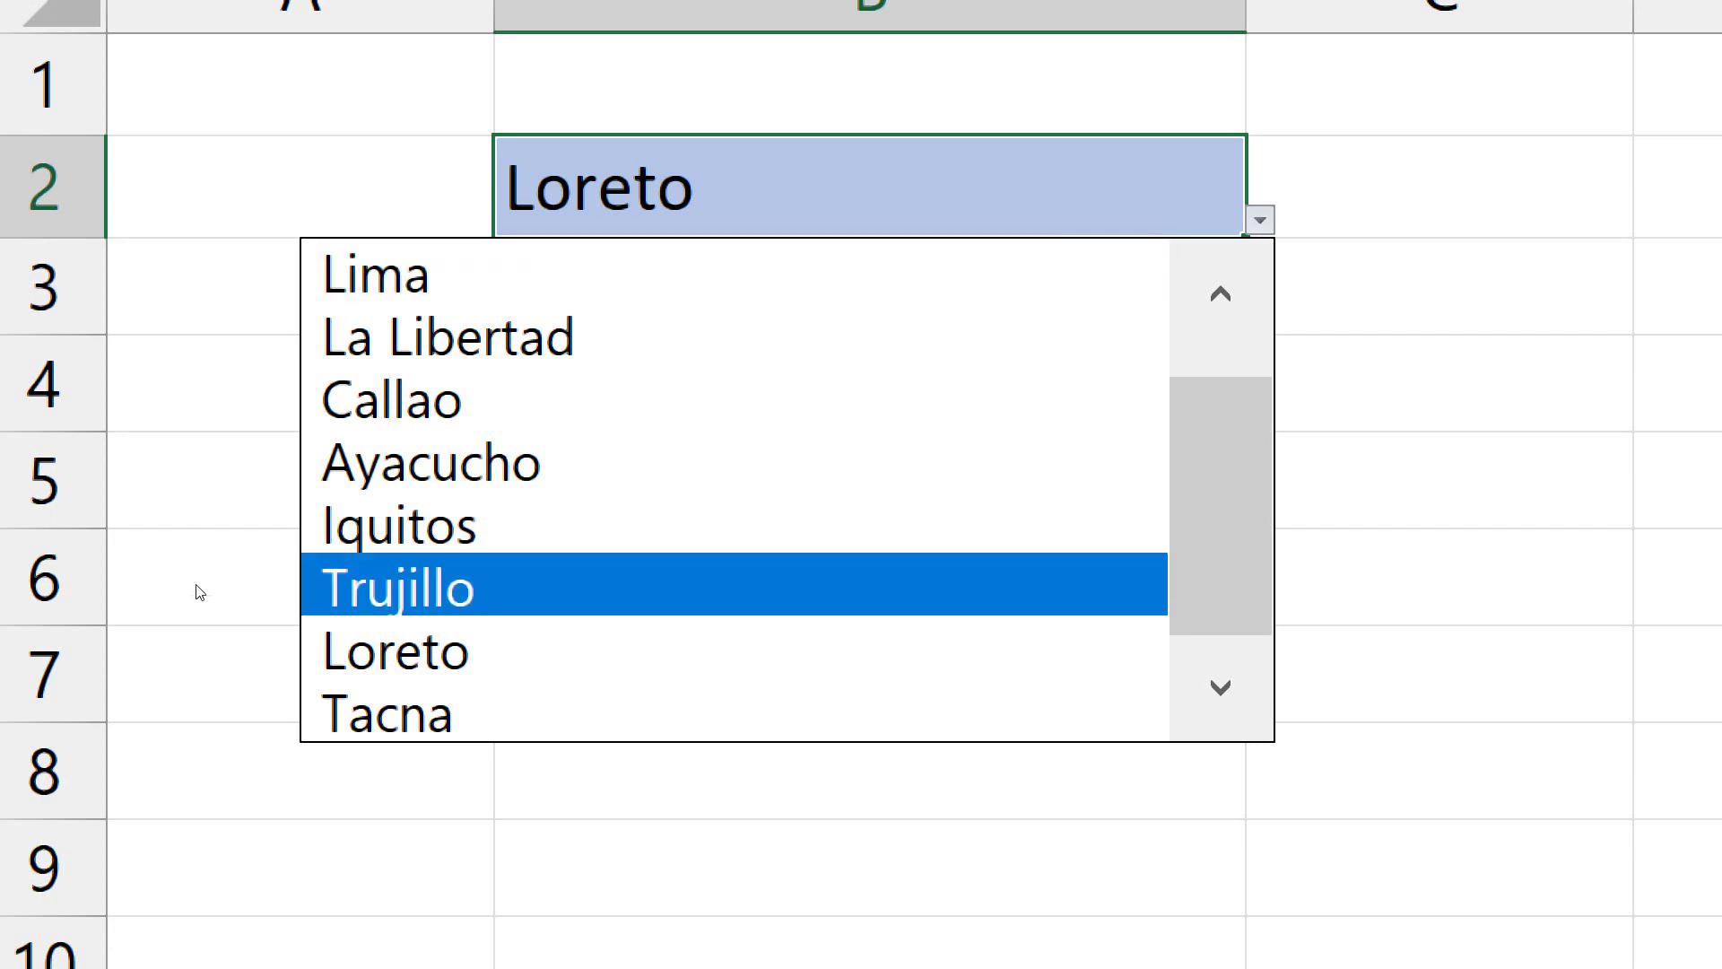
key("t")
key("c")
key("l")
key("a")
key("l")
key("t")
key("c")
key("l")
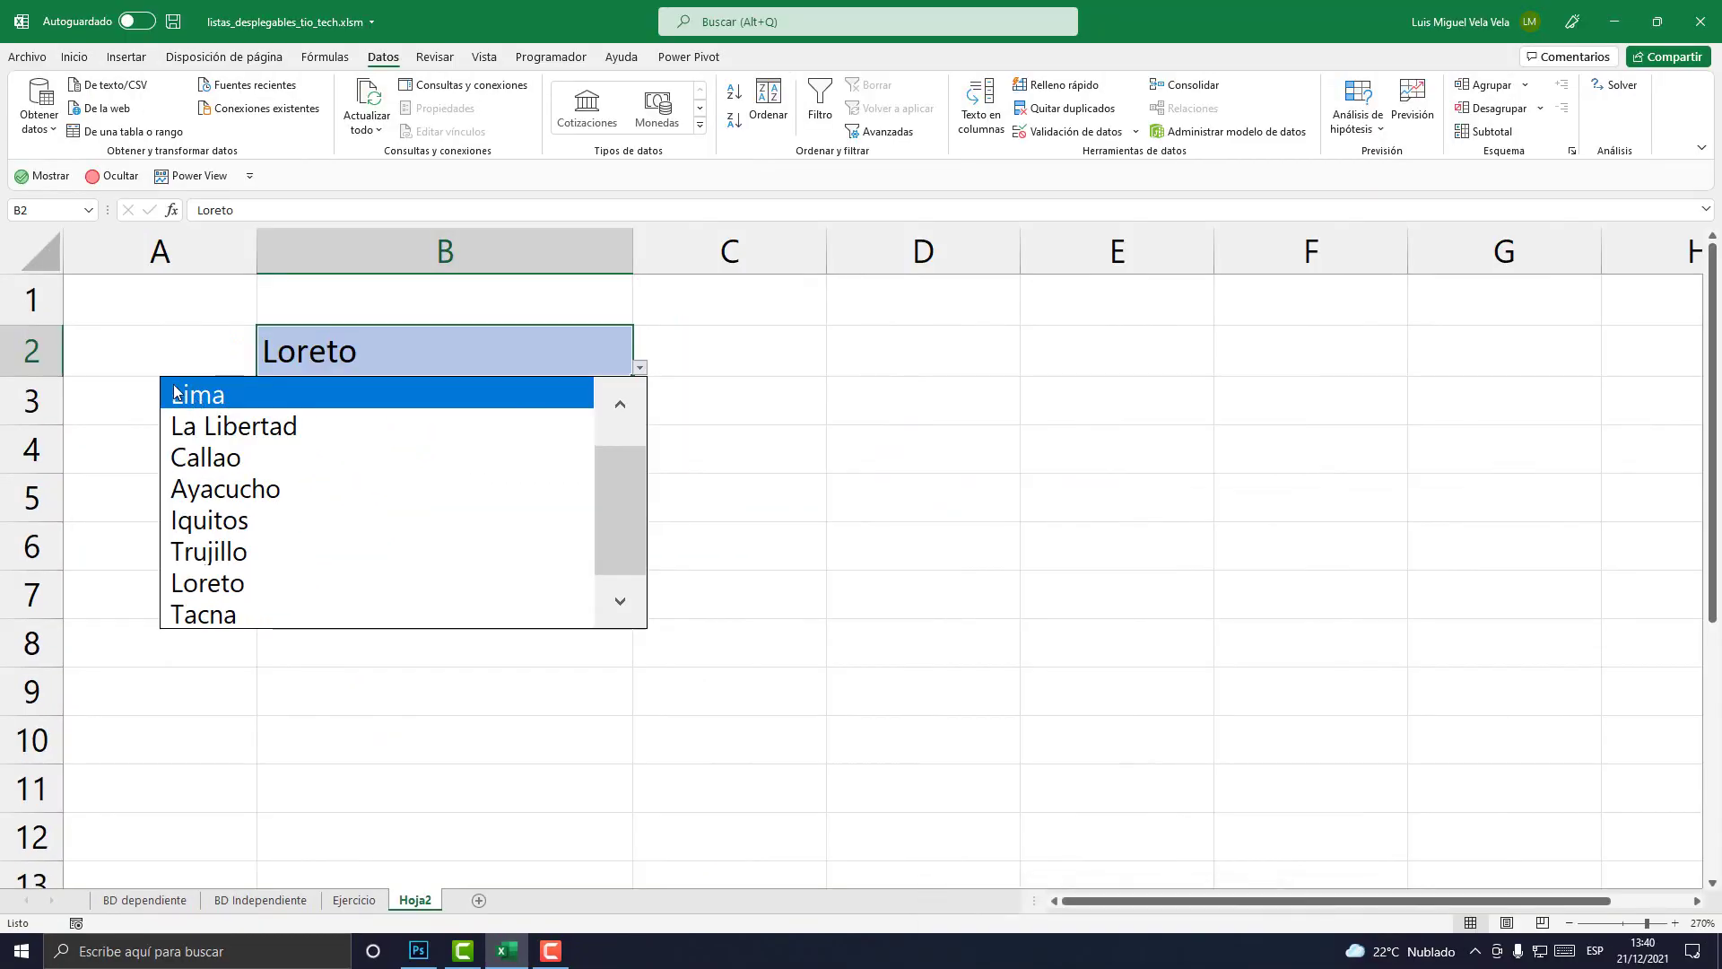
key("Escape")
Delete row 12 (El Tío Tech) from the BD Independiente list
left_click(297, 901)
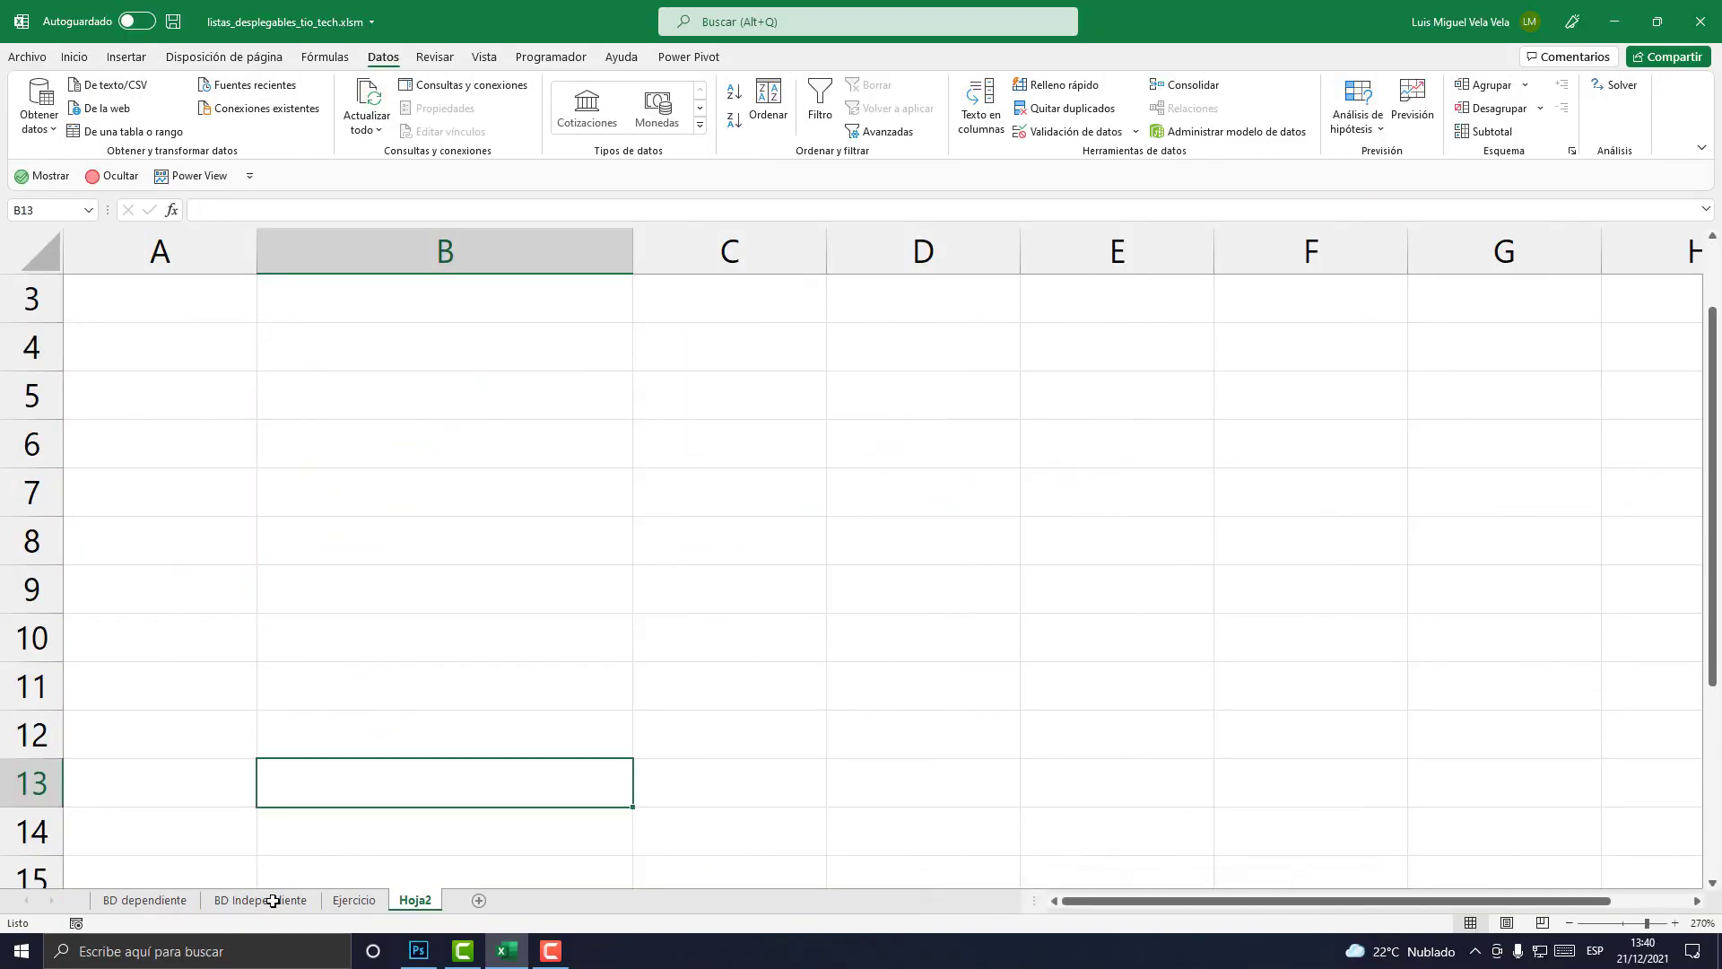
left_click(251, 604)
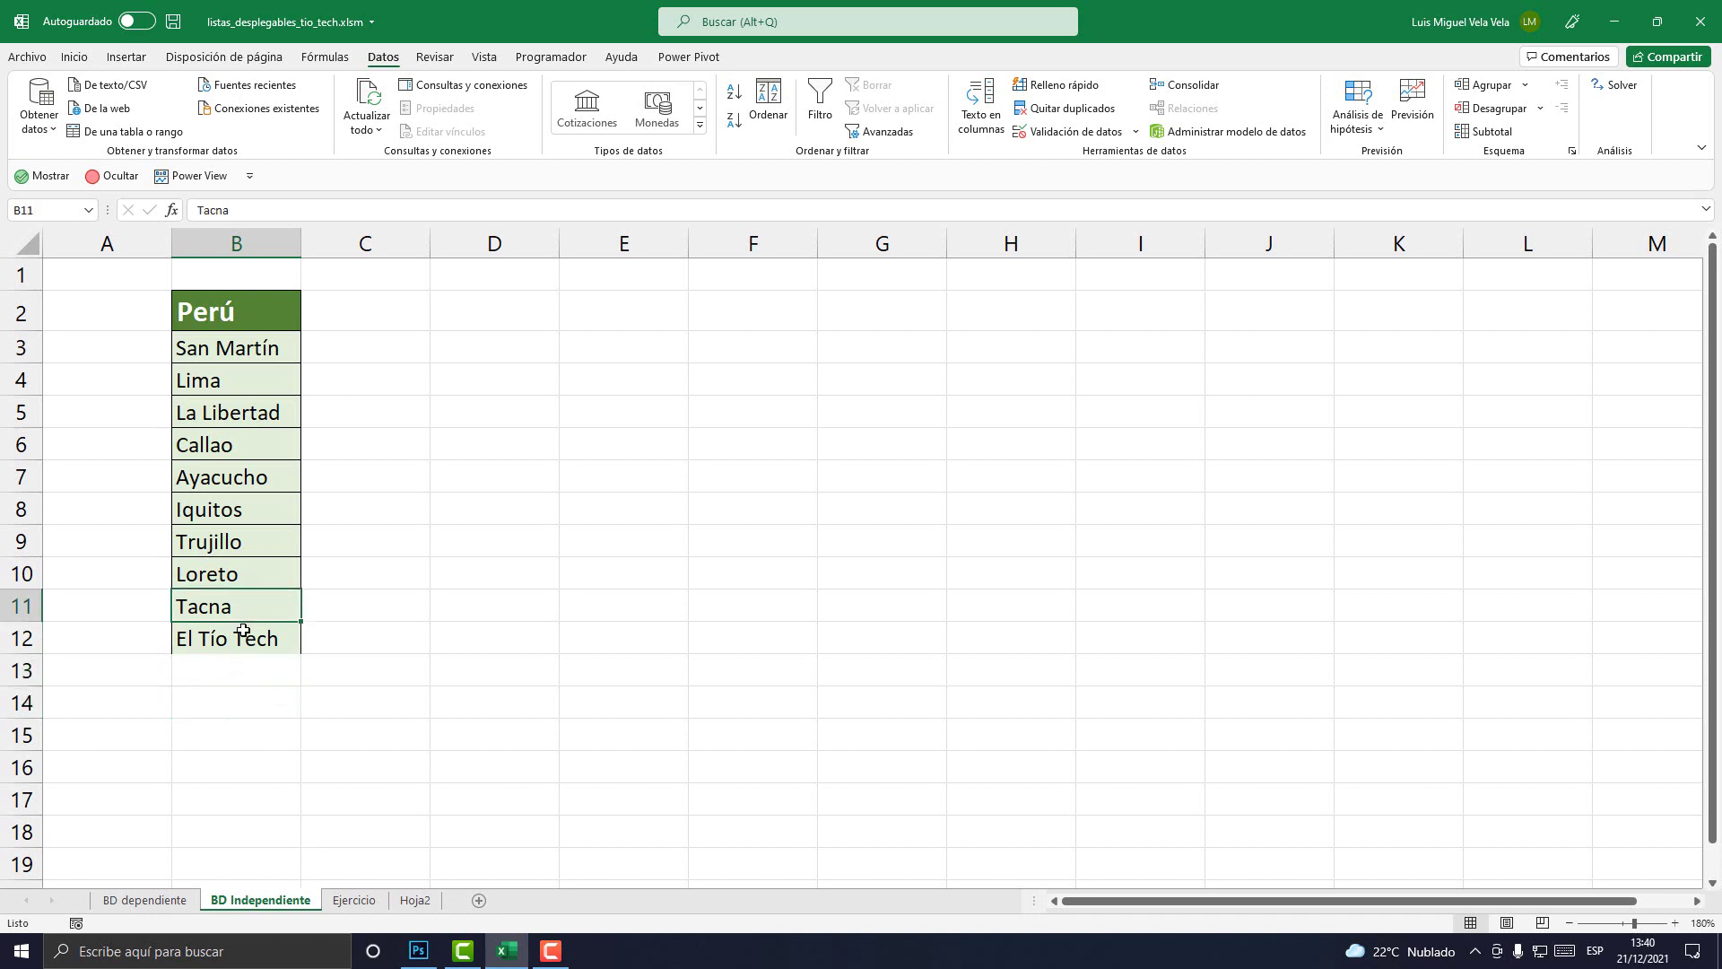
left_click(8, 629)
right_click(9, 635)
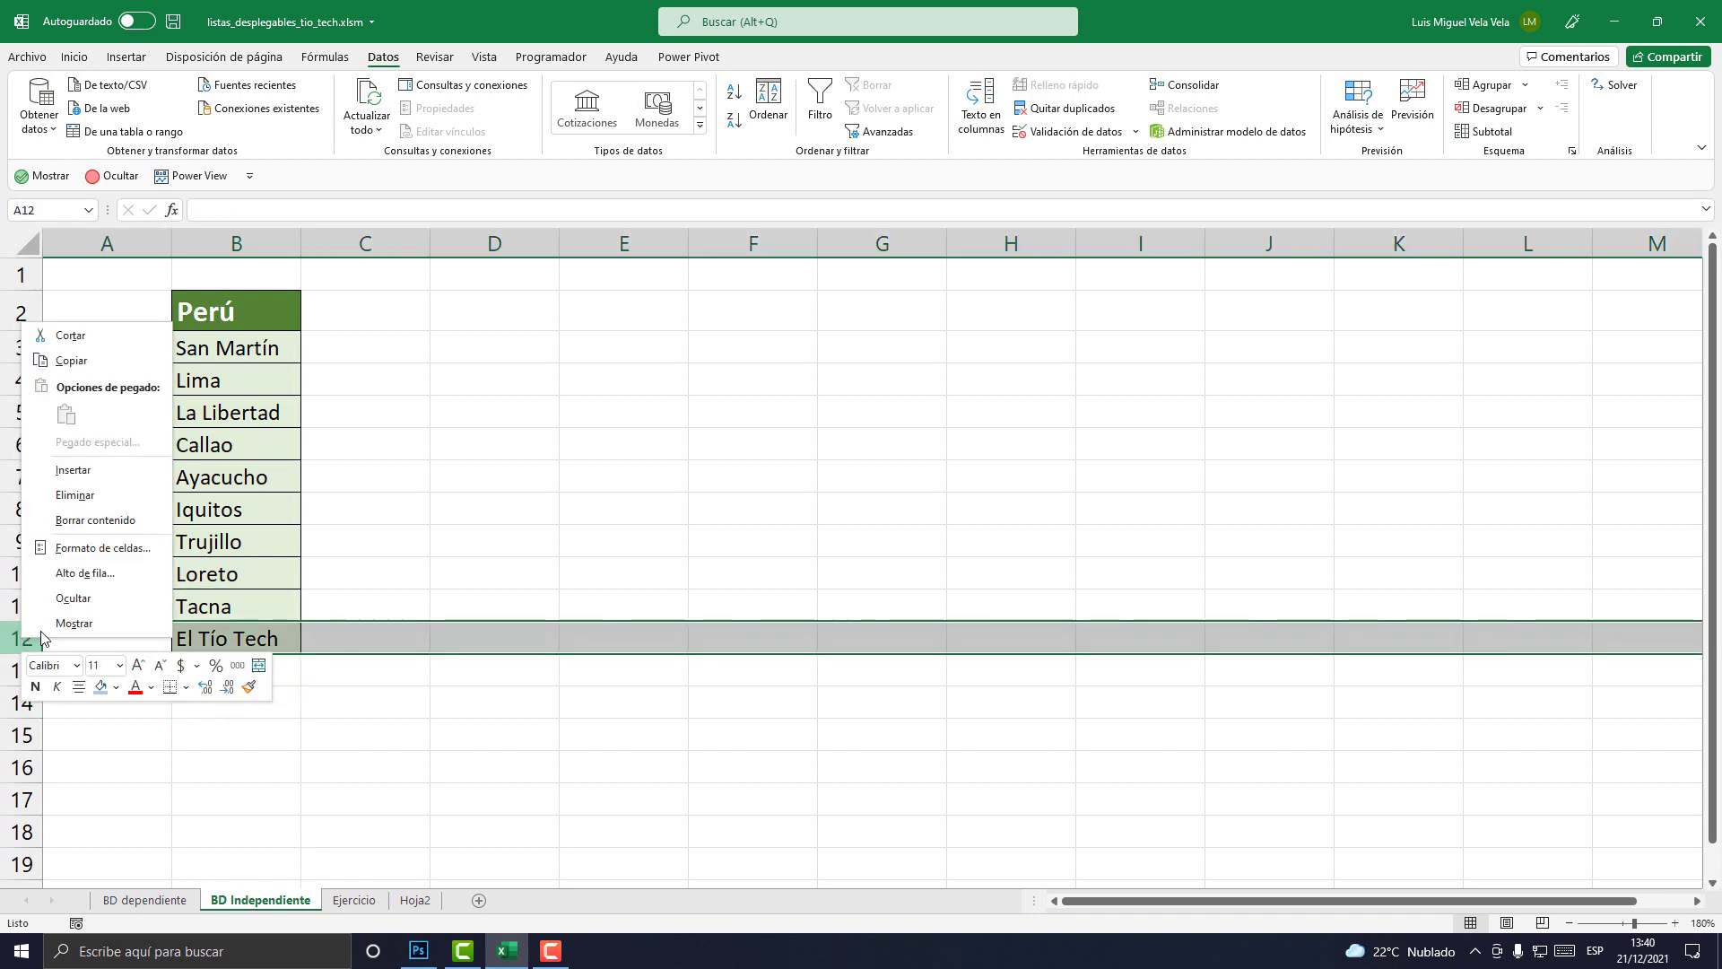
left_click(80, 498)
left_click(472, 568)
left_click(415, 899)
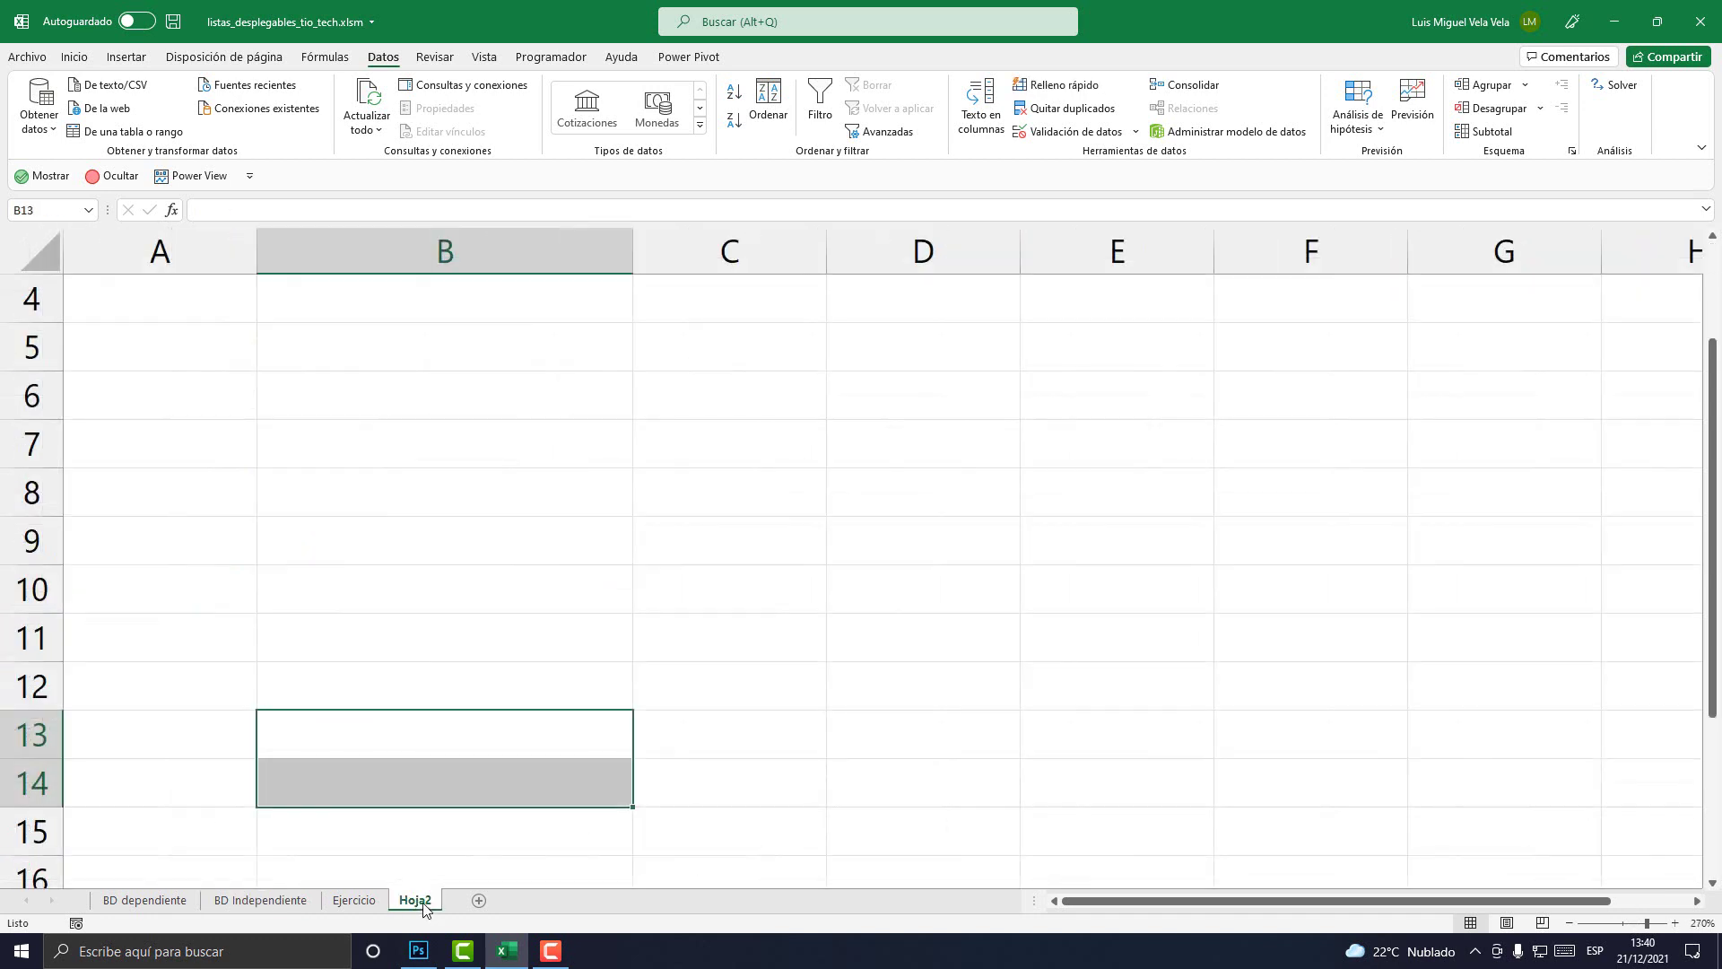
left_click(287, 900)
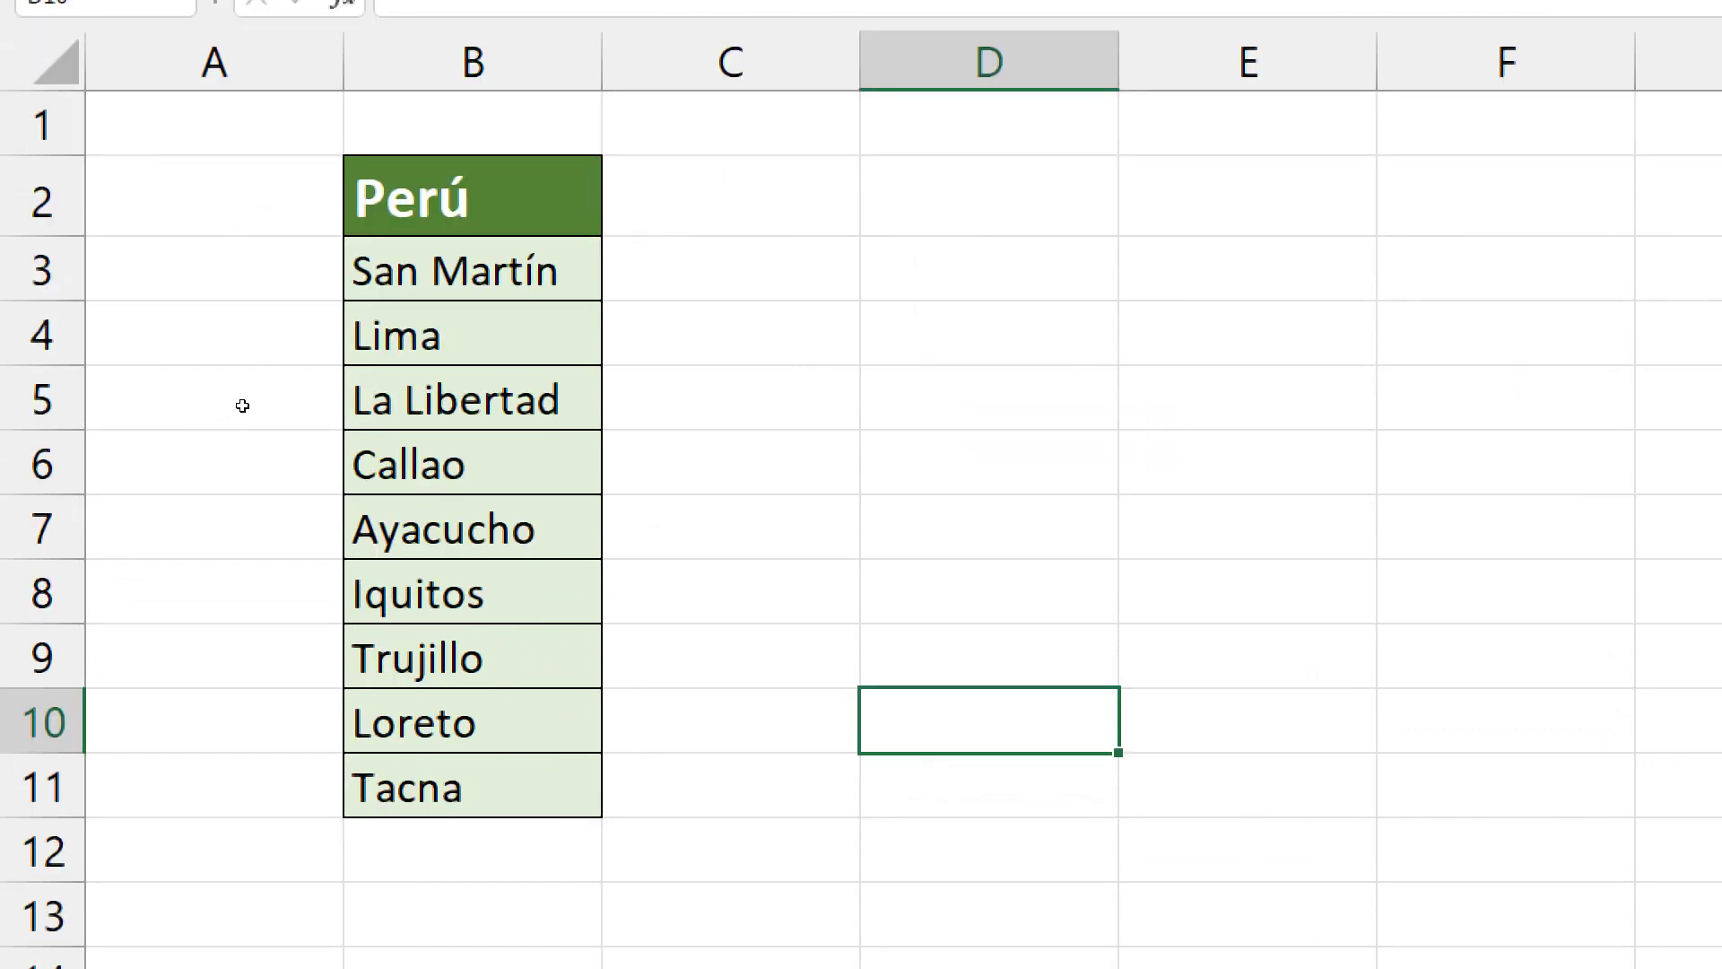
Select B2:B11 and name it bdperu in the Name Box
left_click_drag(231, 314, 247, 617)
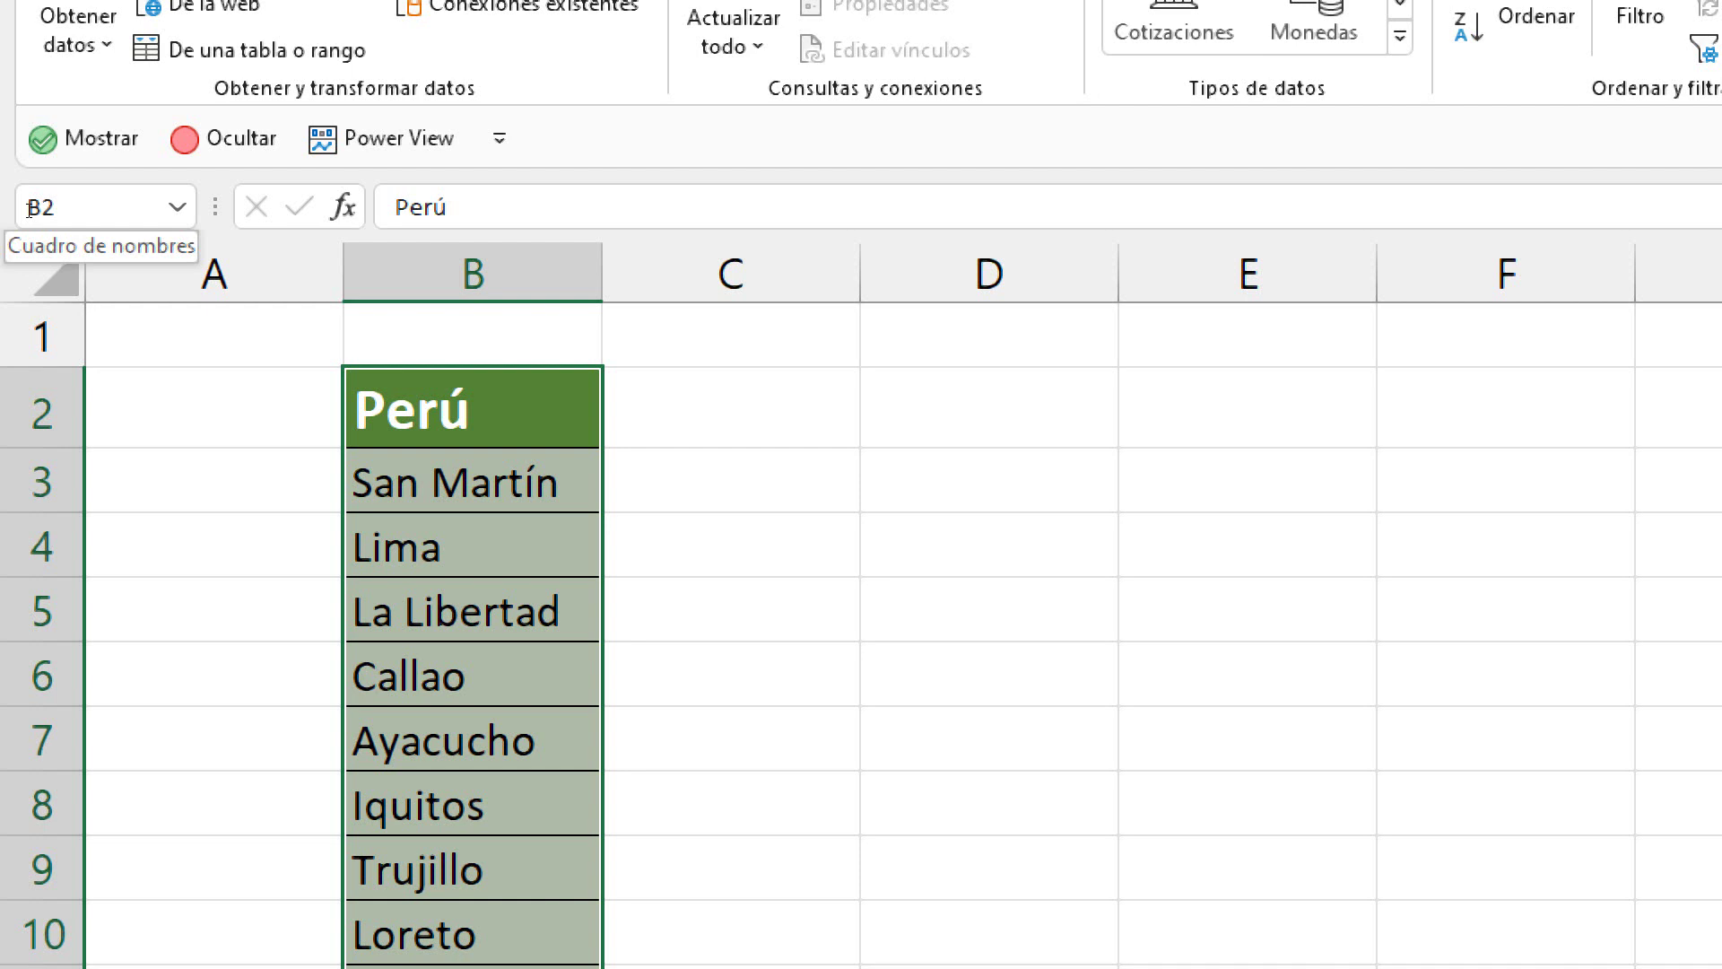
left_click(30, 210)
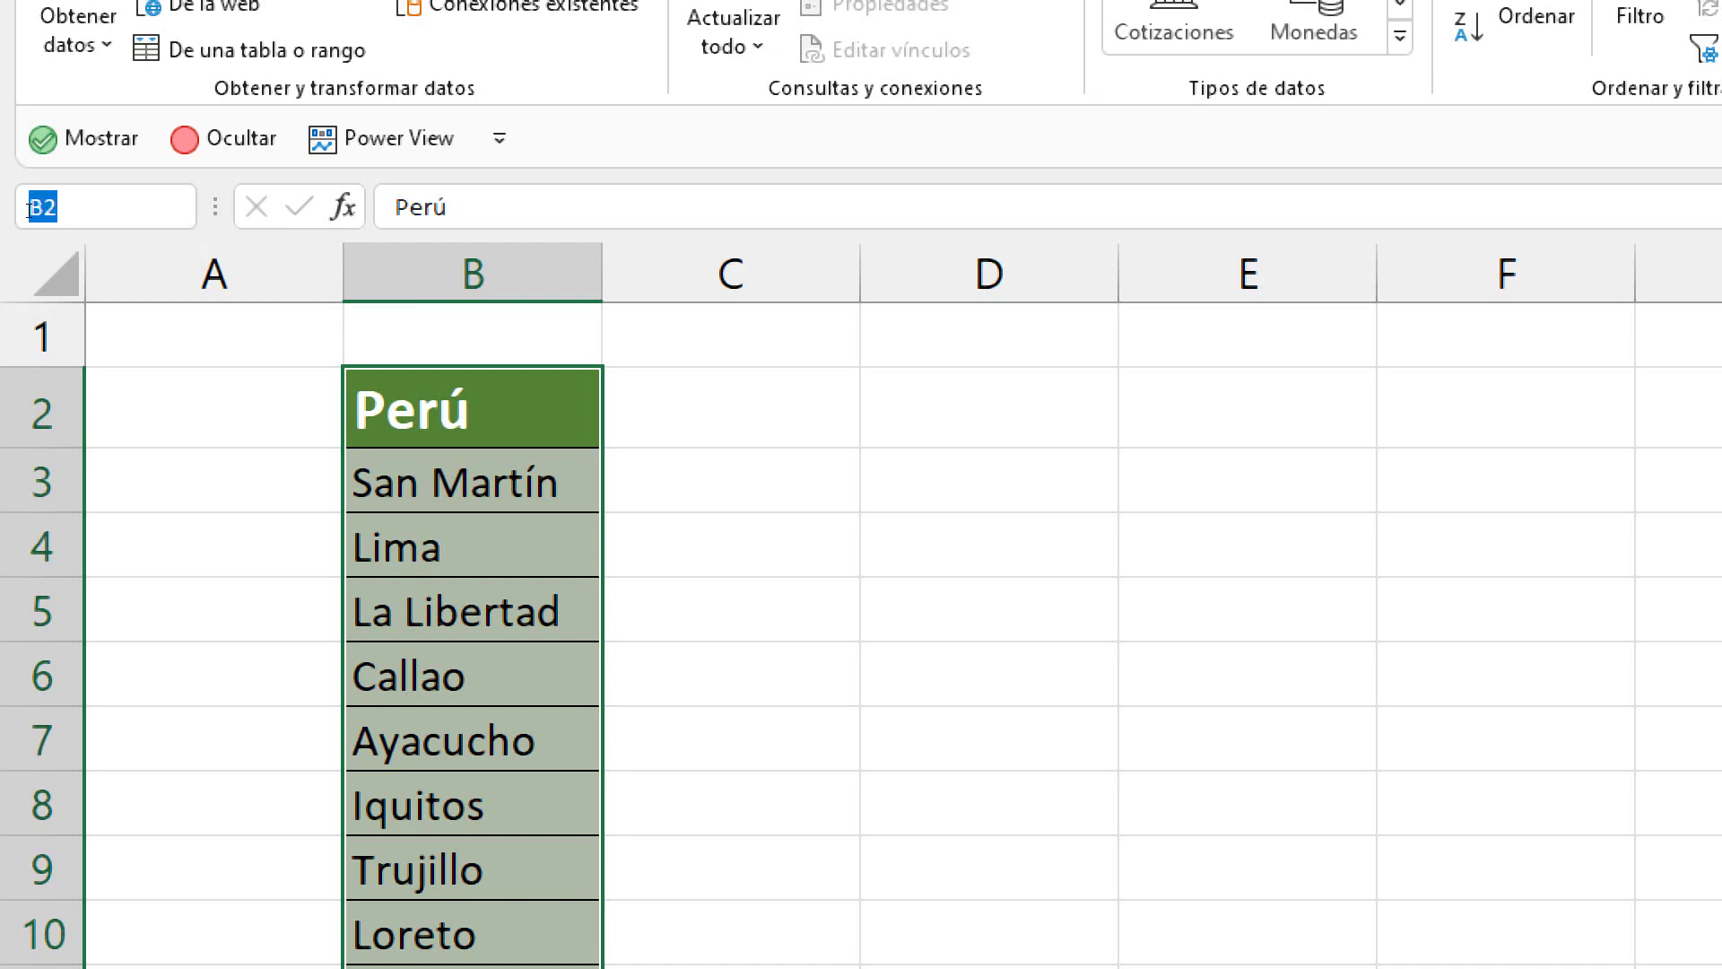
type("bd")
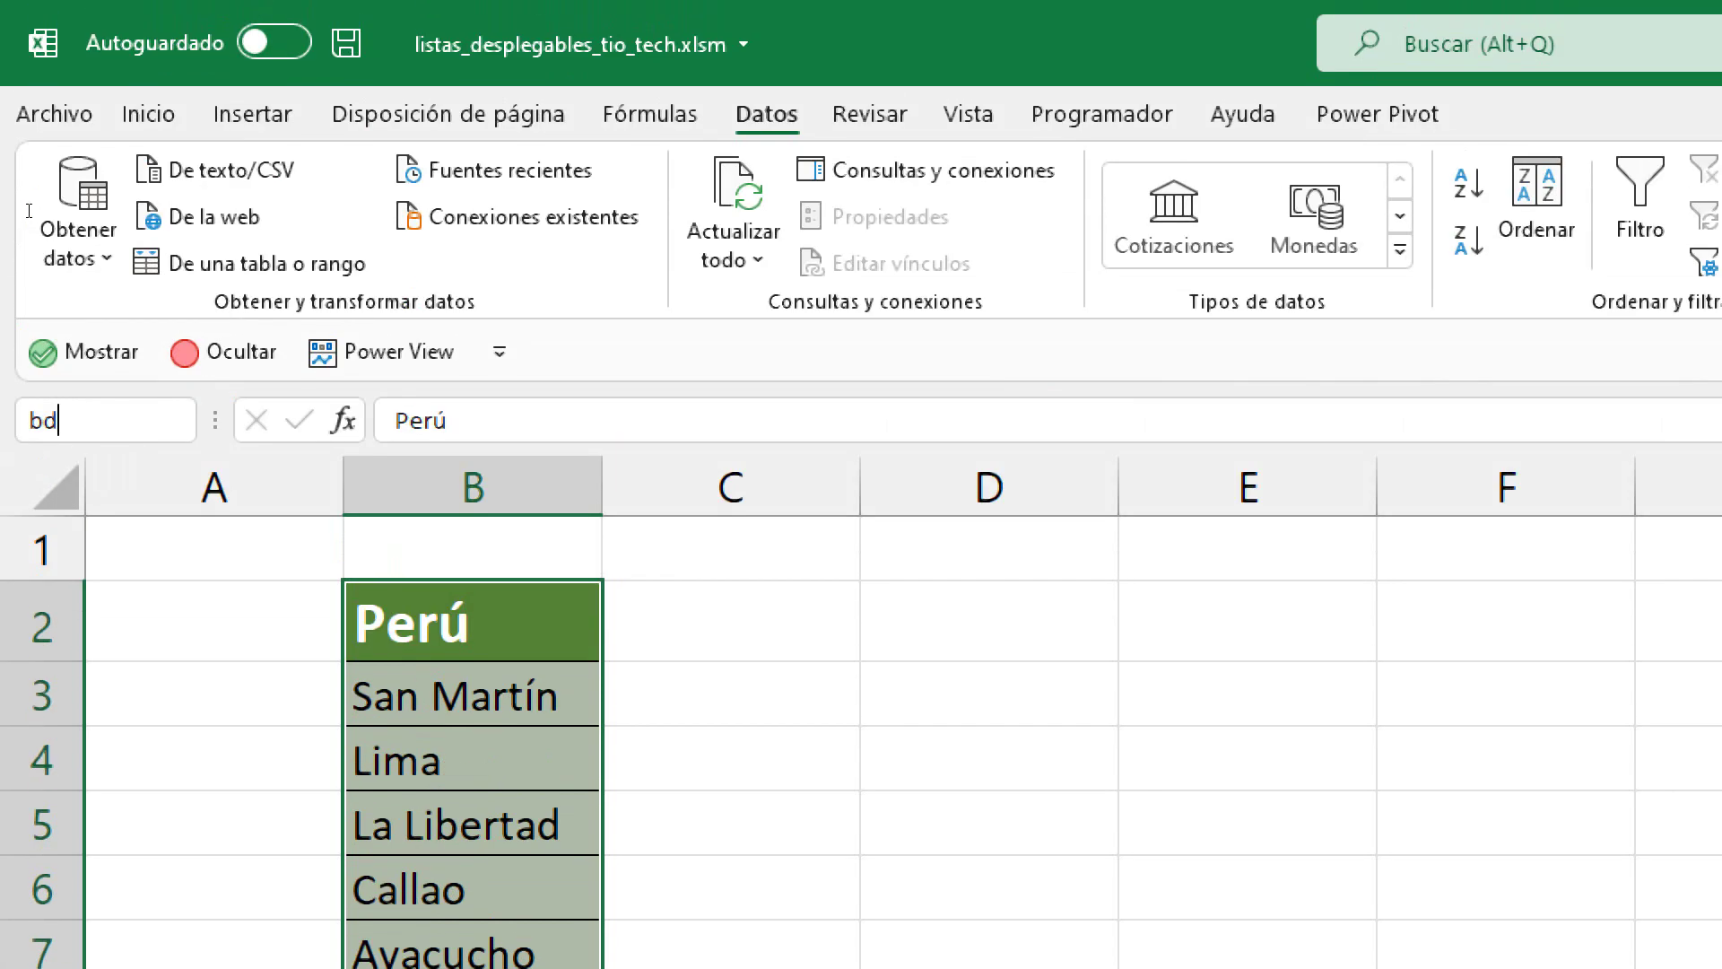
key("Return")
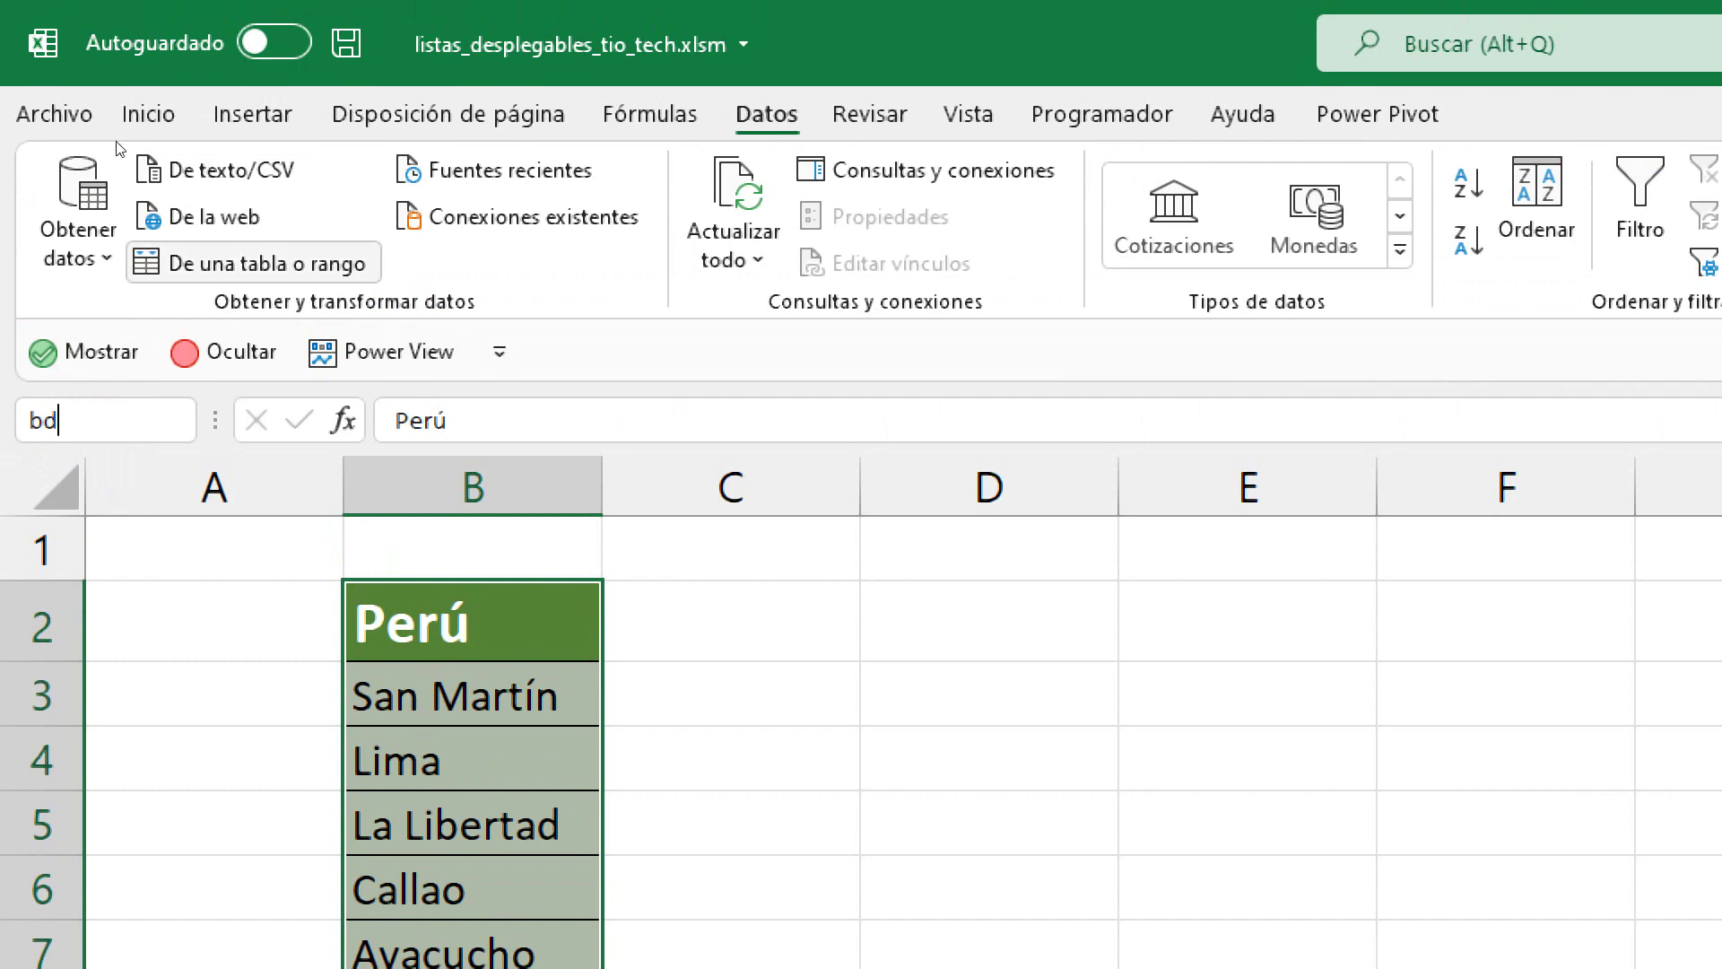
type("peru")
key("Return")
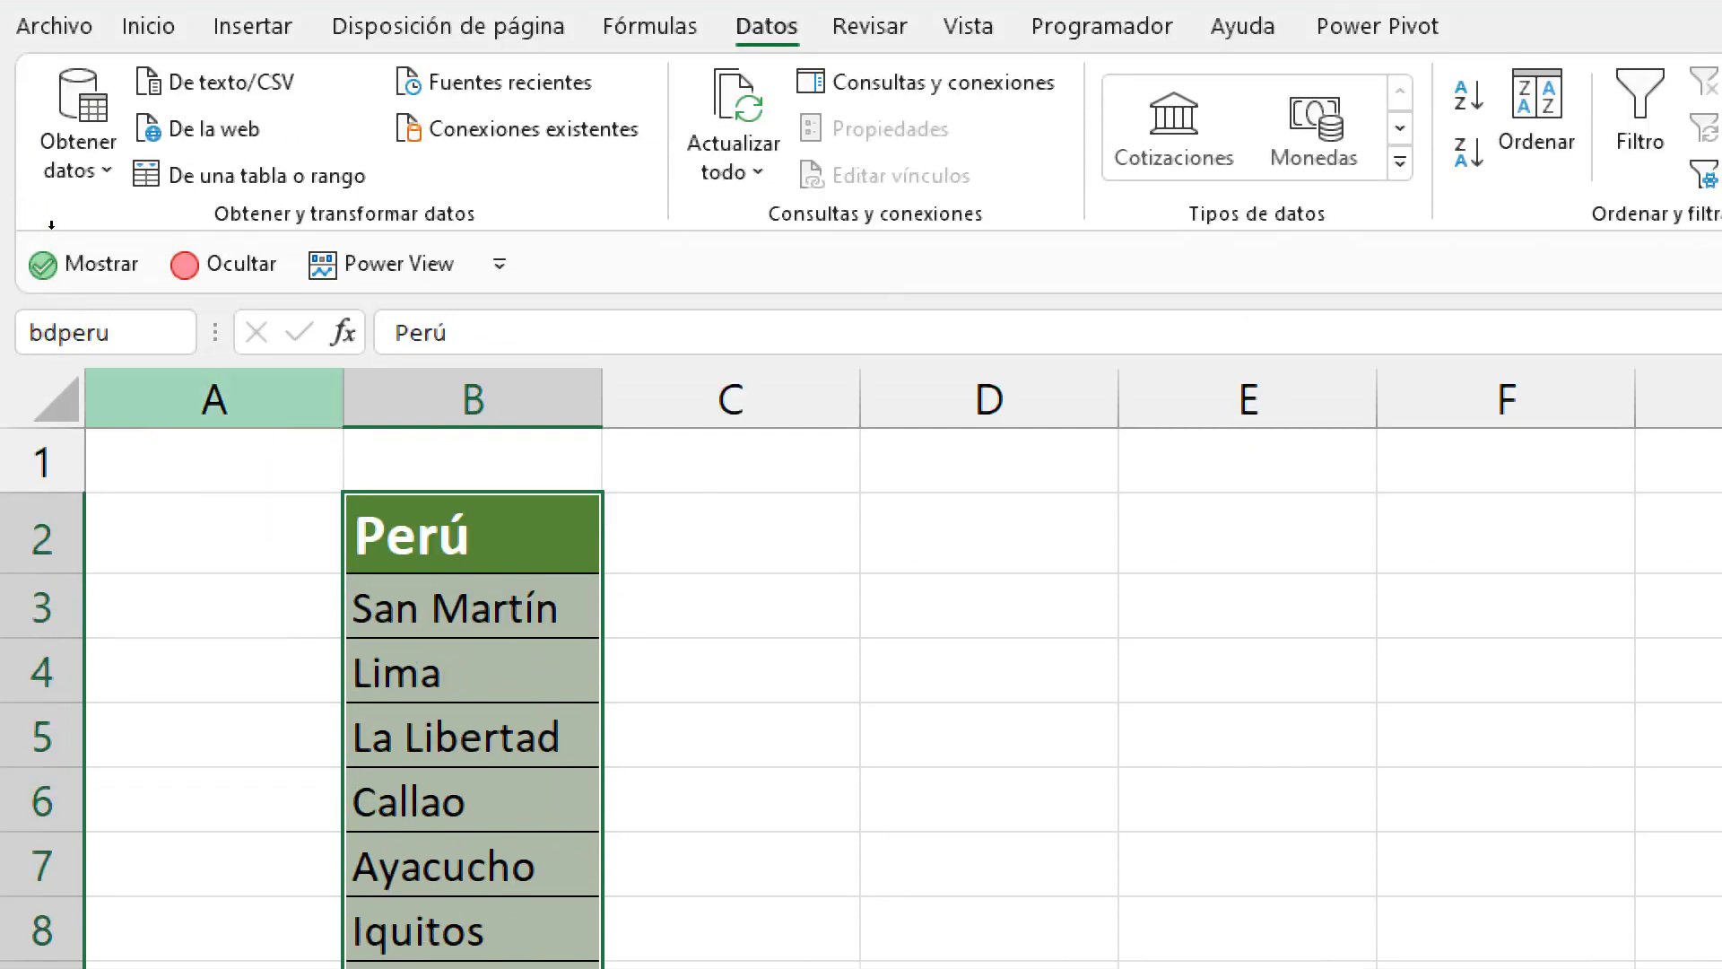
key("Return")
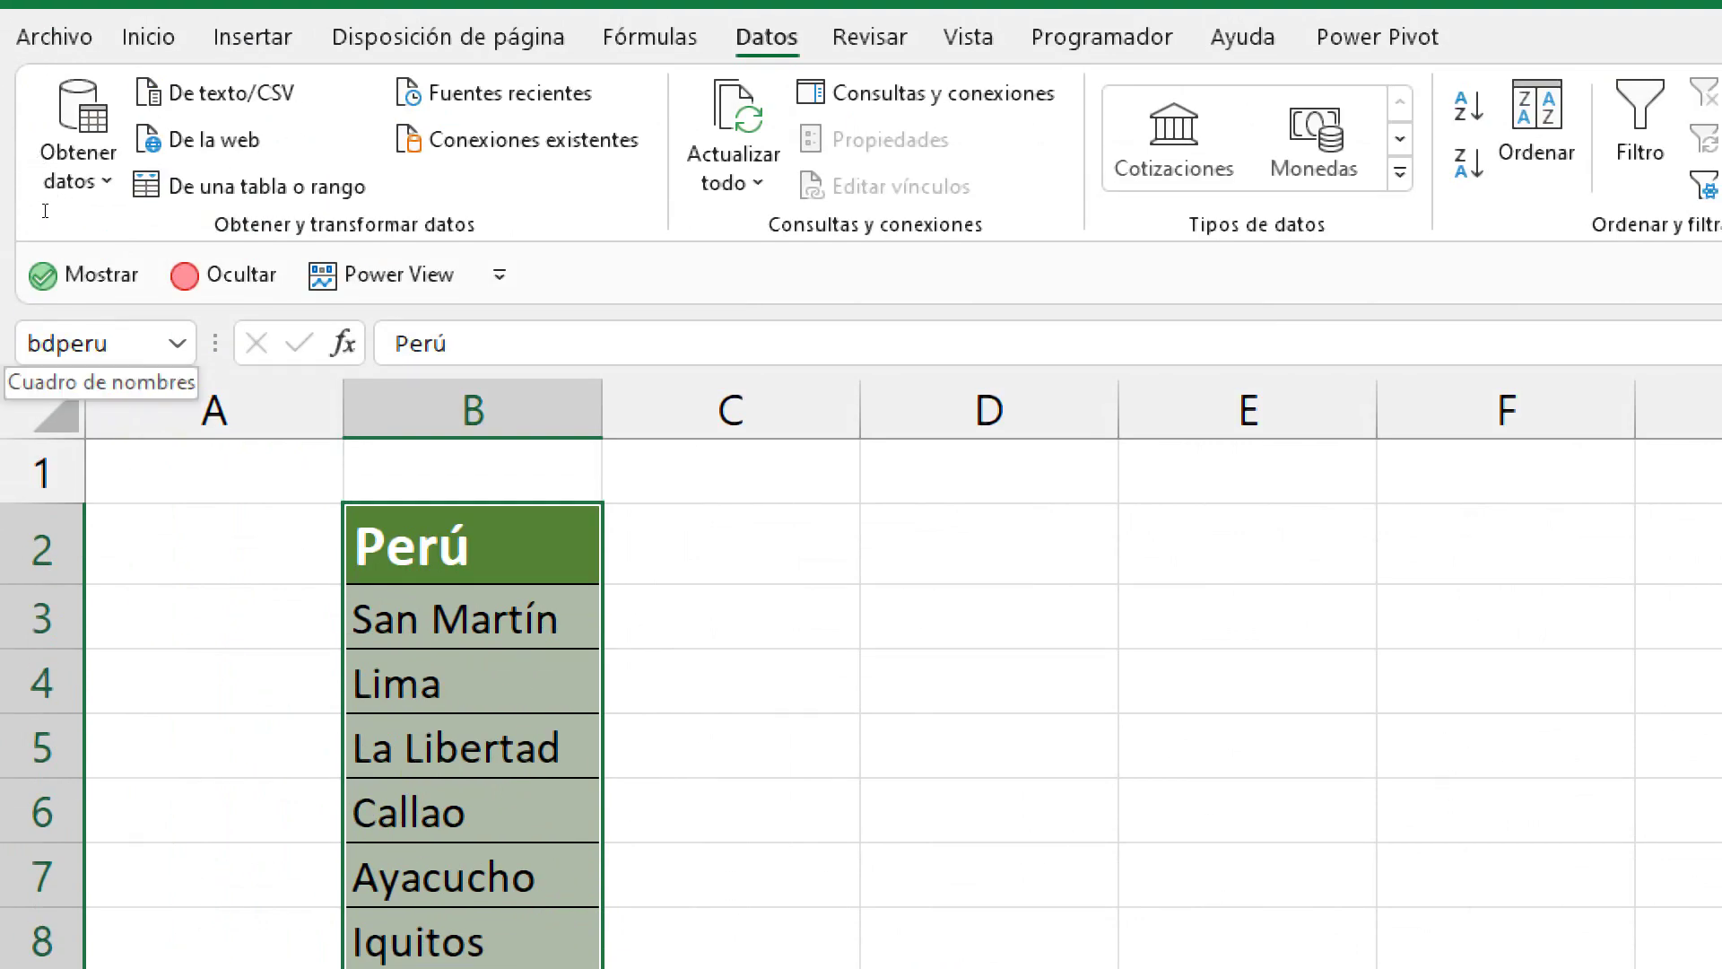
left_click(98, 343)
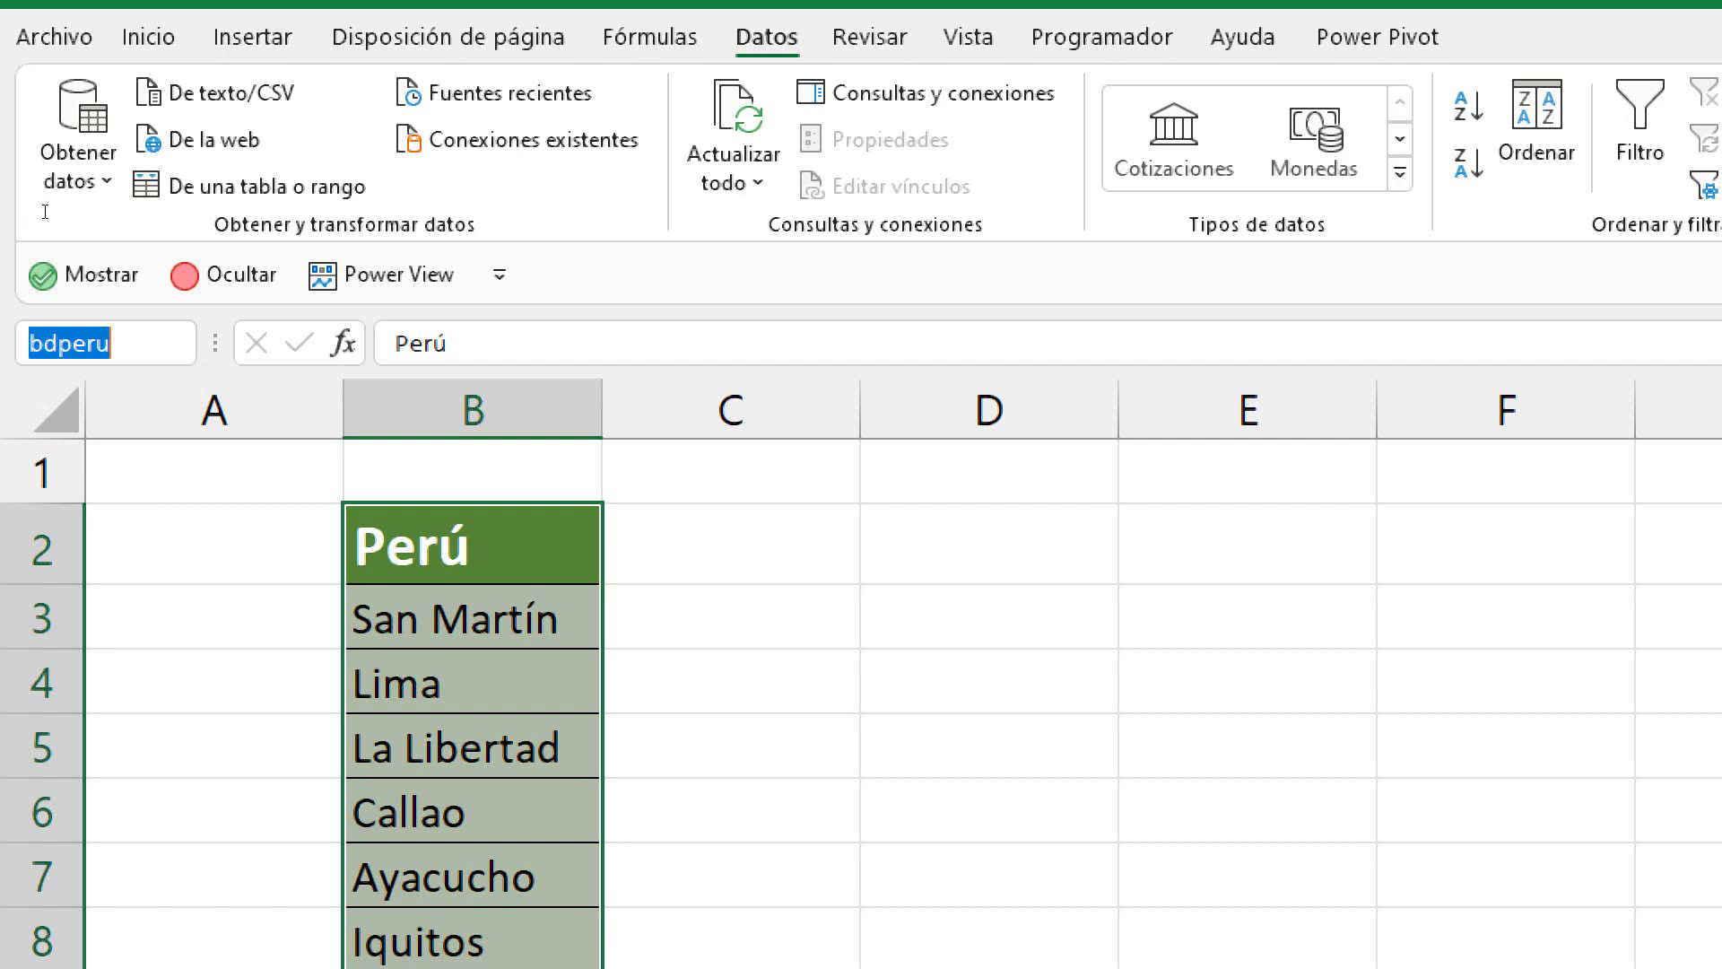
key("Return")
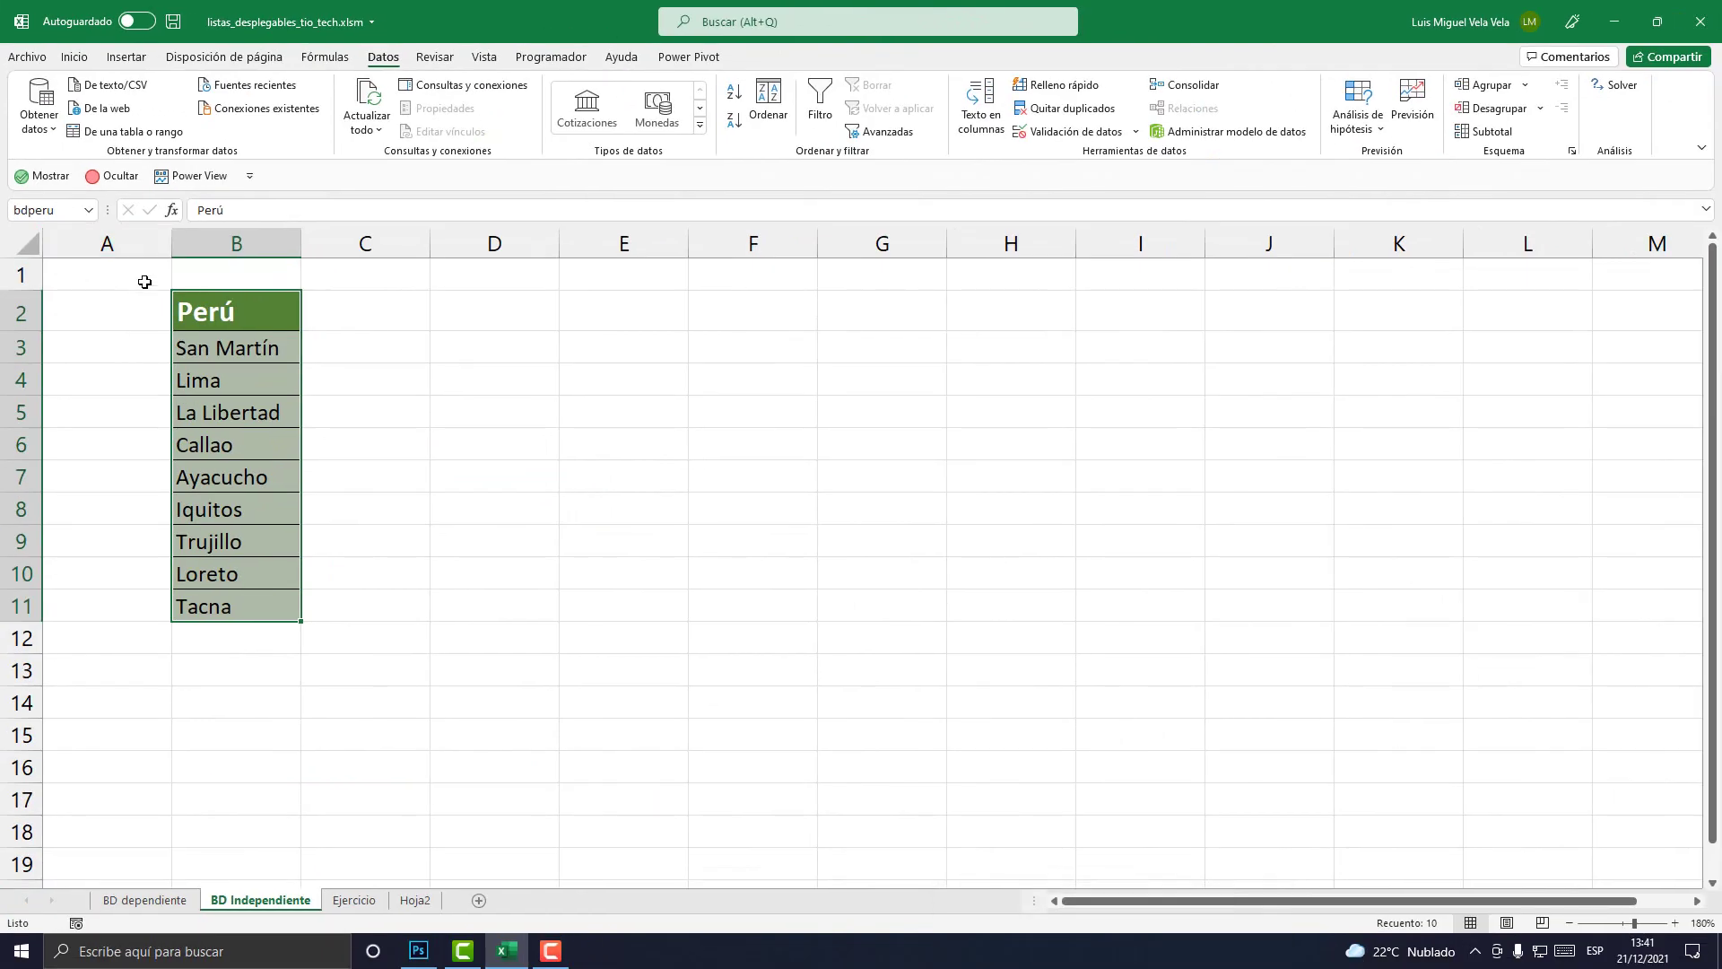
left_click(504, 391)
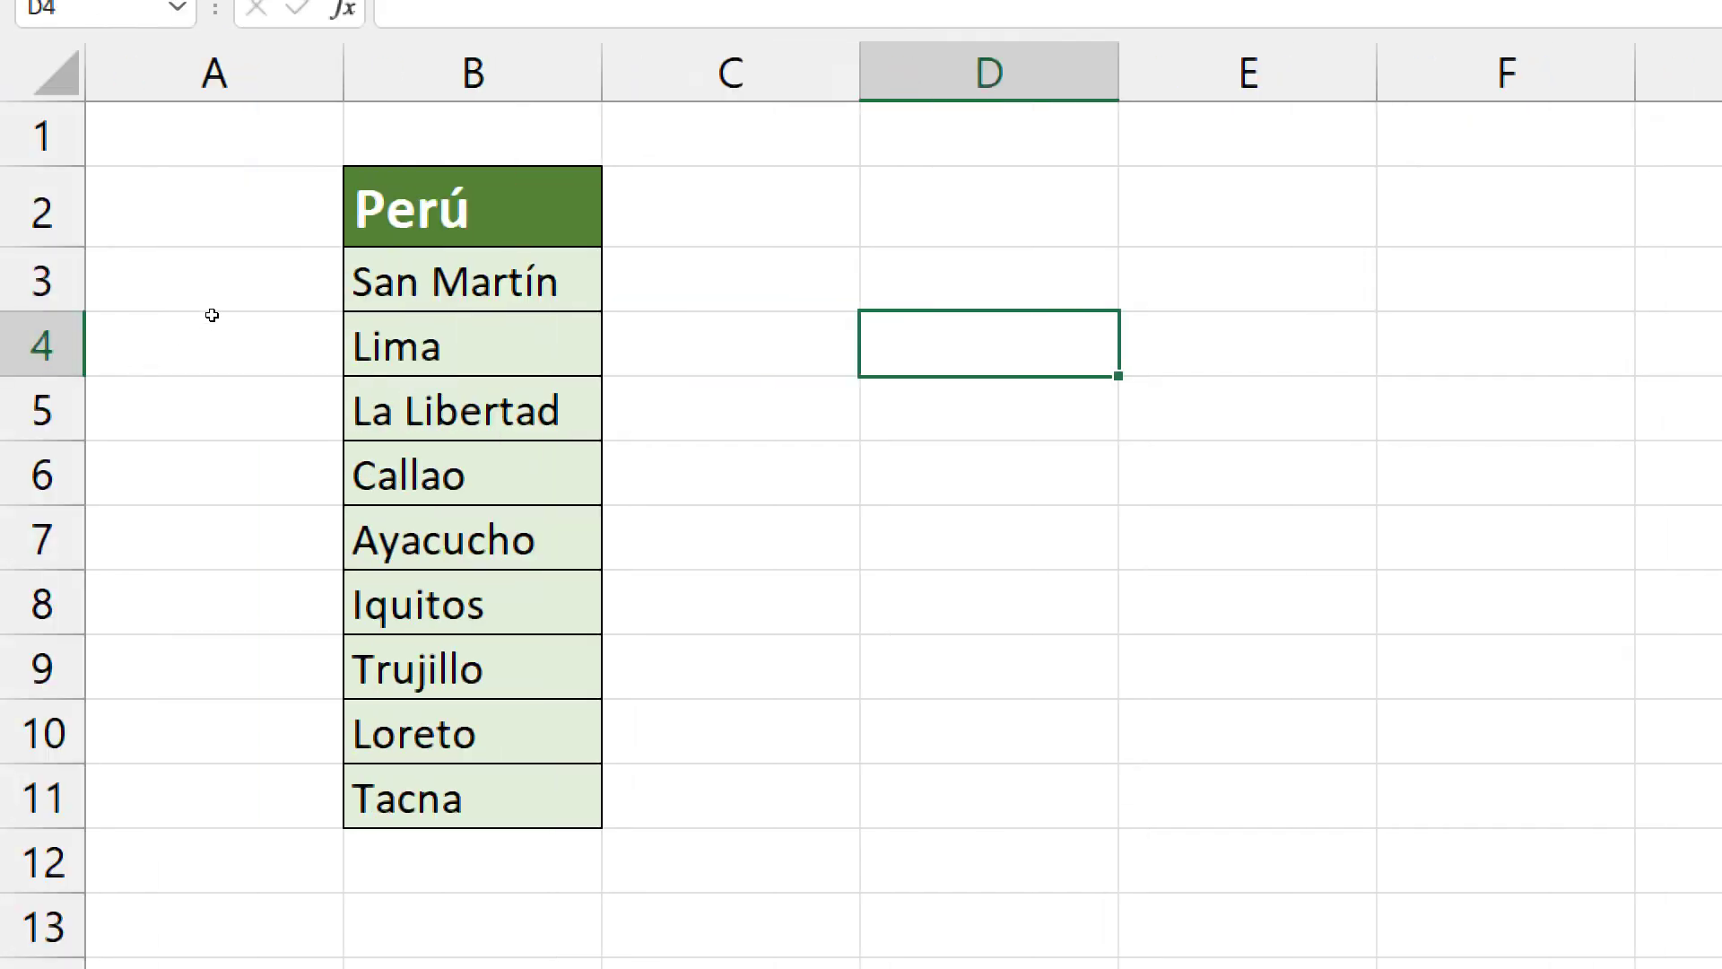
Convert B2:B11 with Ctrl+T into table Tabla3, keeping Perú as the header row
left_click_drag(472, 206, 473, 797)
left_click(47, 205)
type("bdperu")
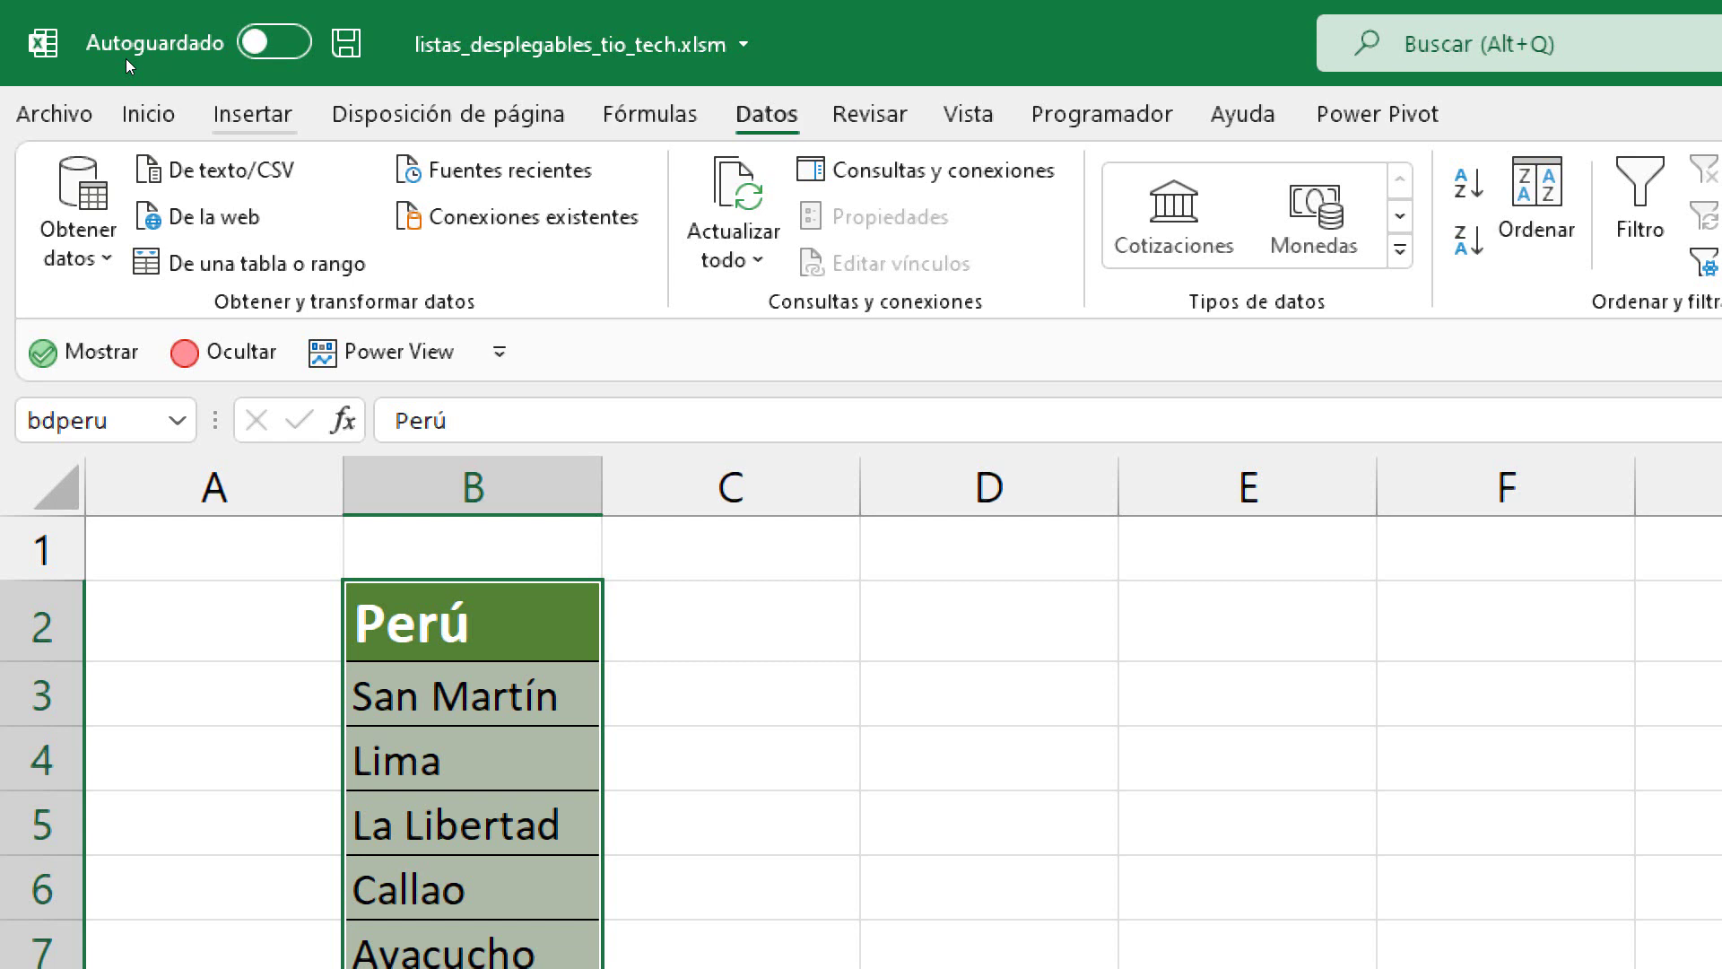
key("alt+b")
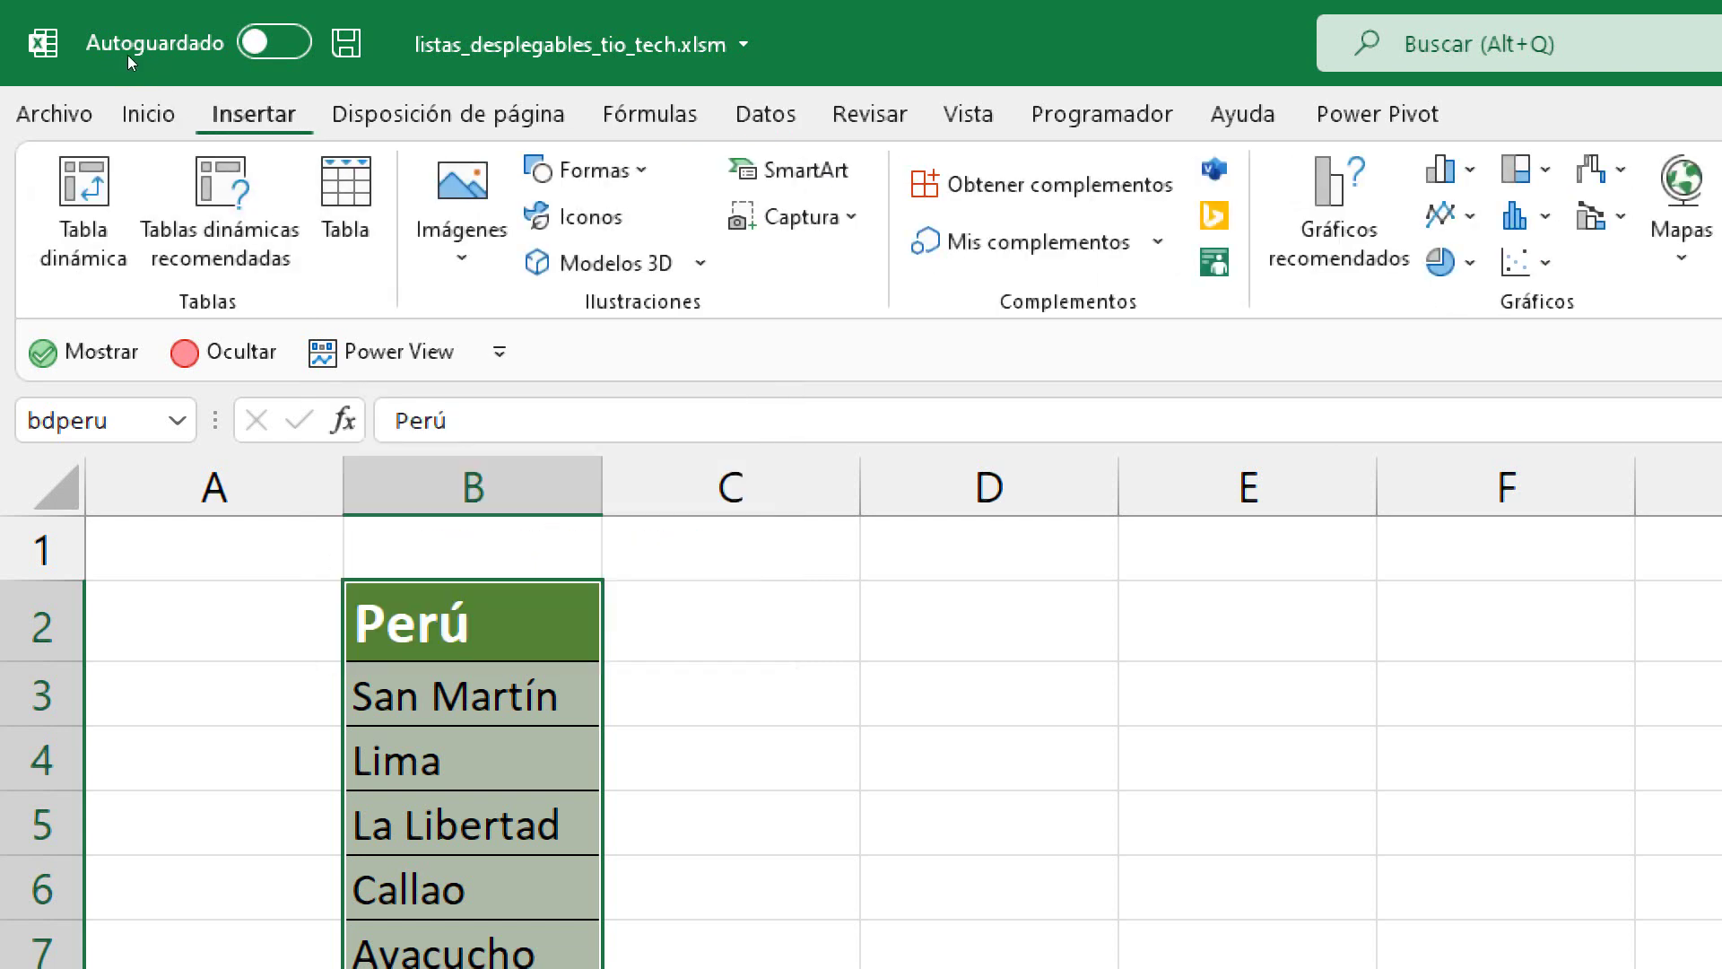
key("ctrl+t")
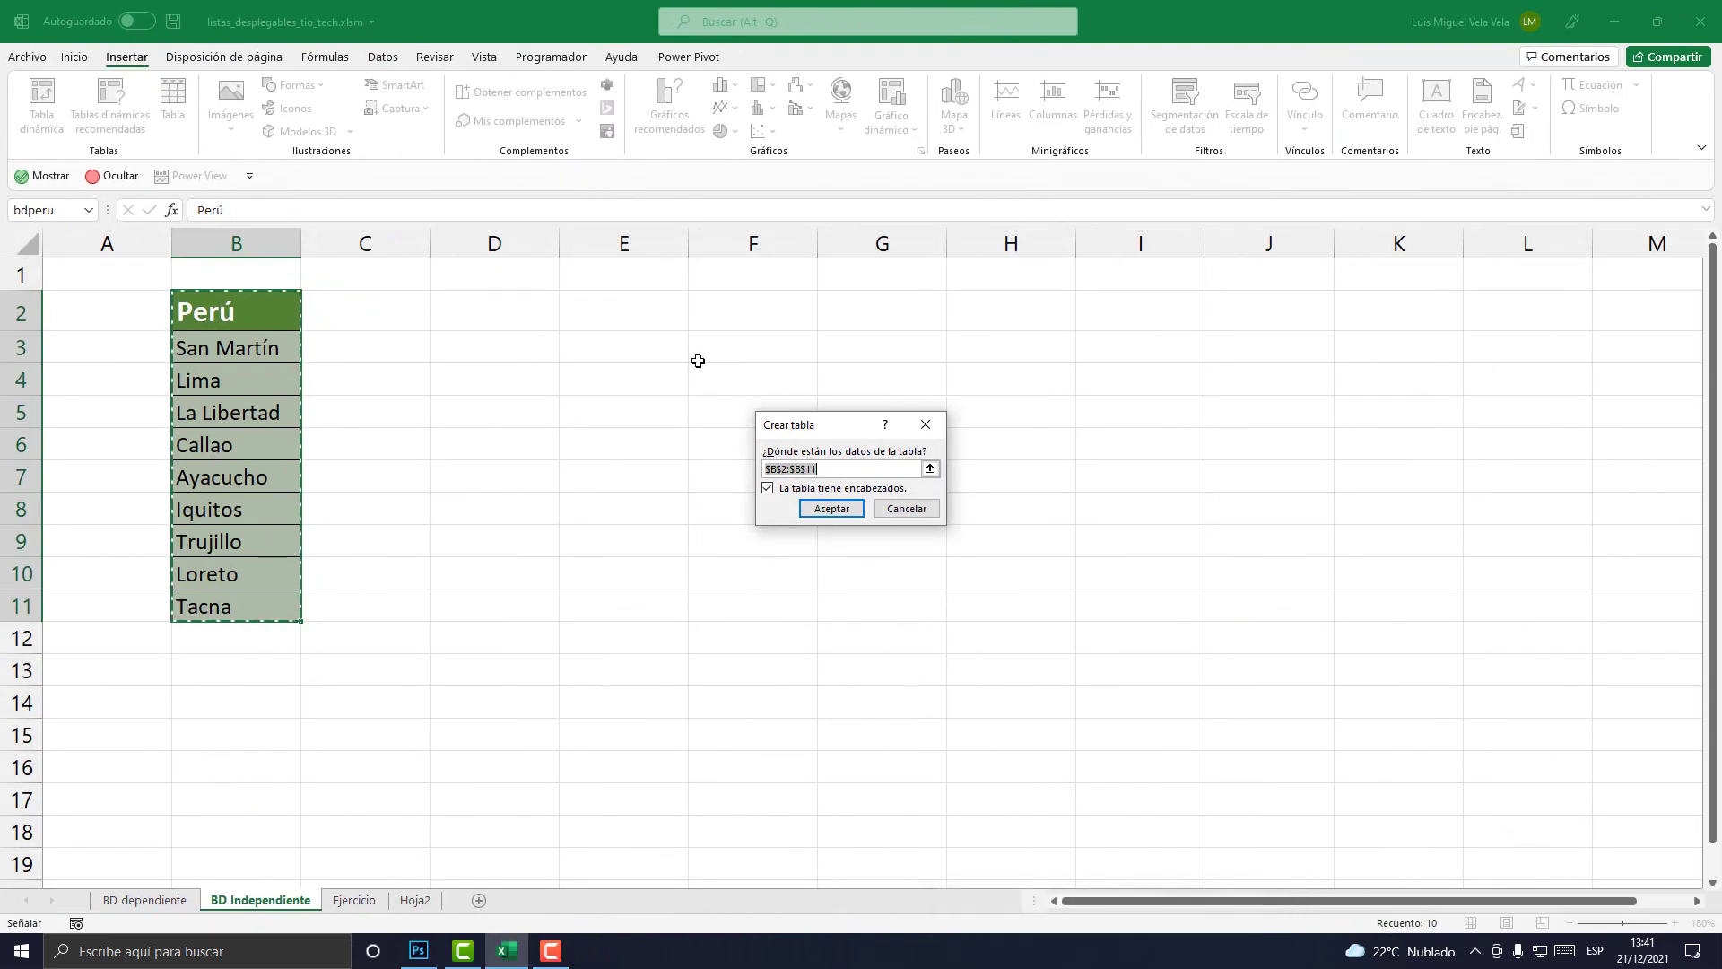
left_click(831, 511)
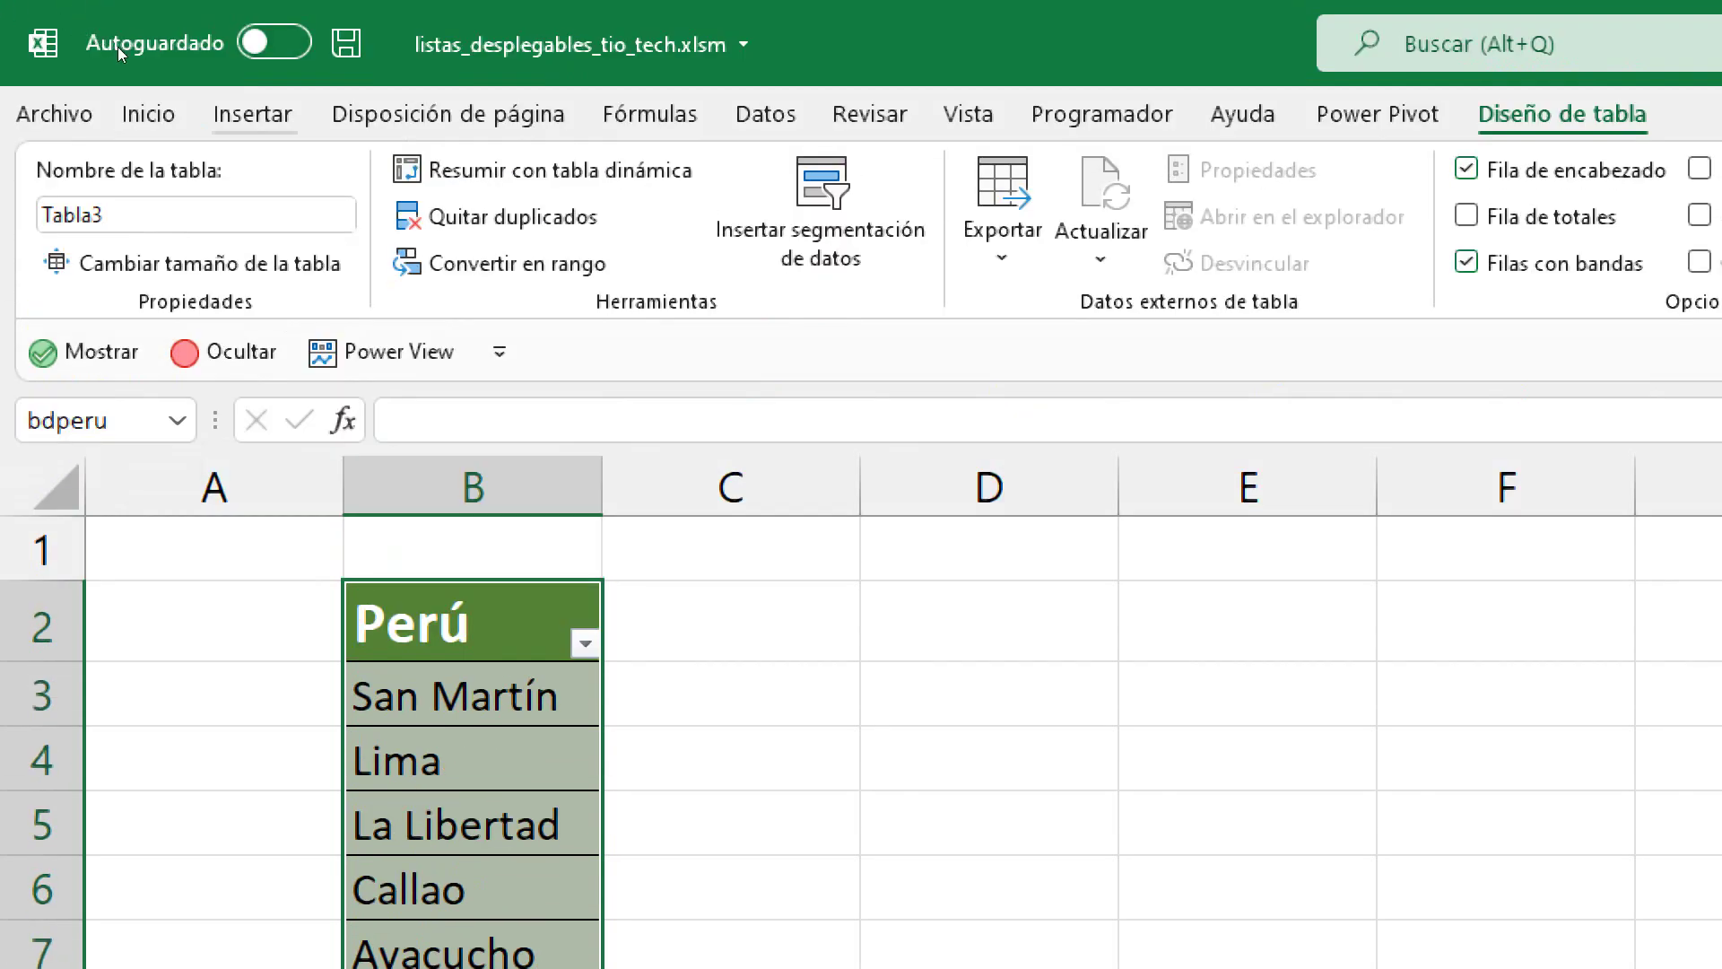
left_click(252, 114)
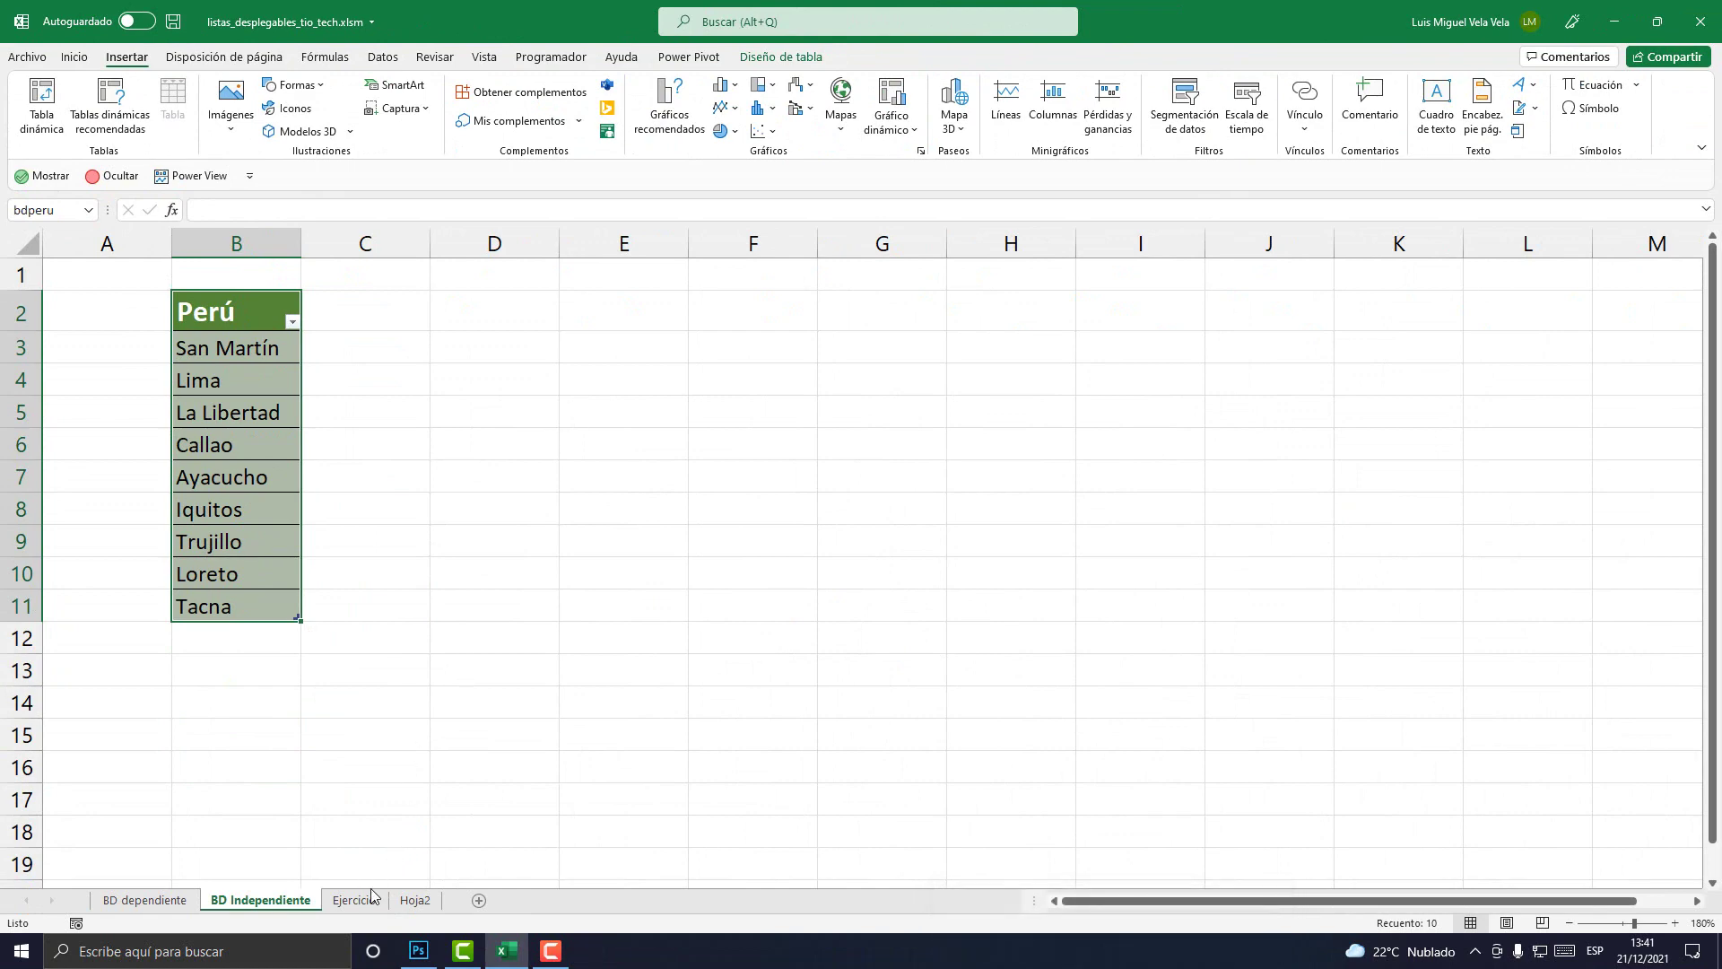
On Hoja2, give cell B4 a gold yellow fill from the Inicio fill colour palette
left_click(415, 900)
key("ctrl+Page_Up")
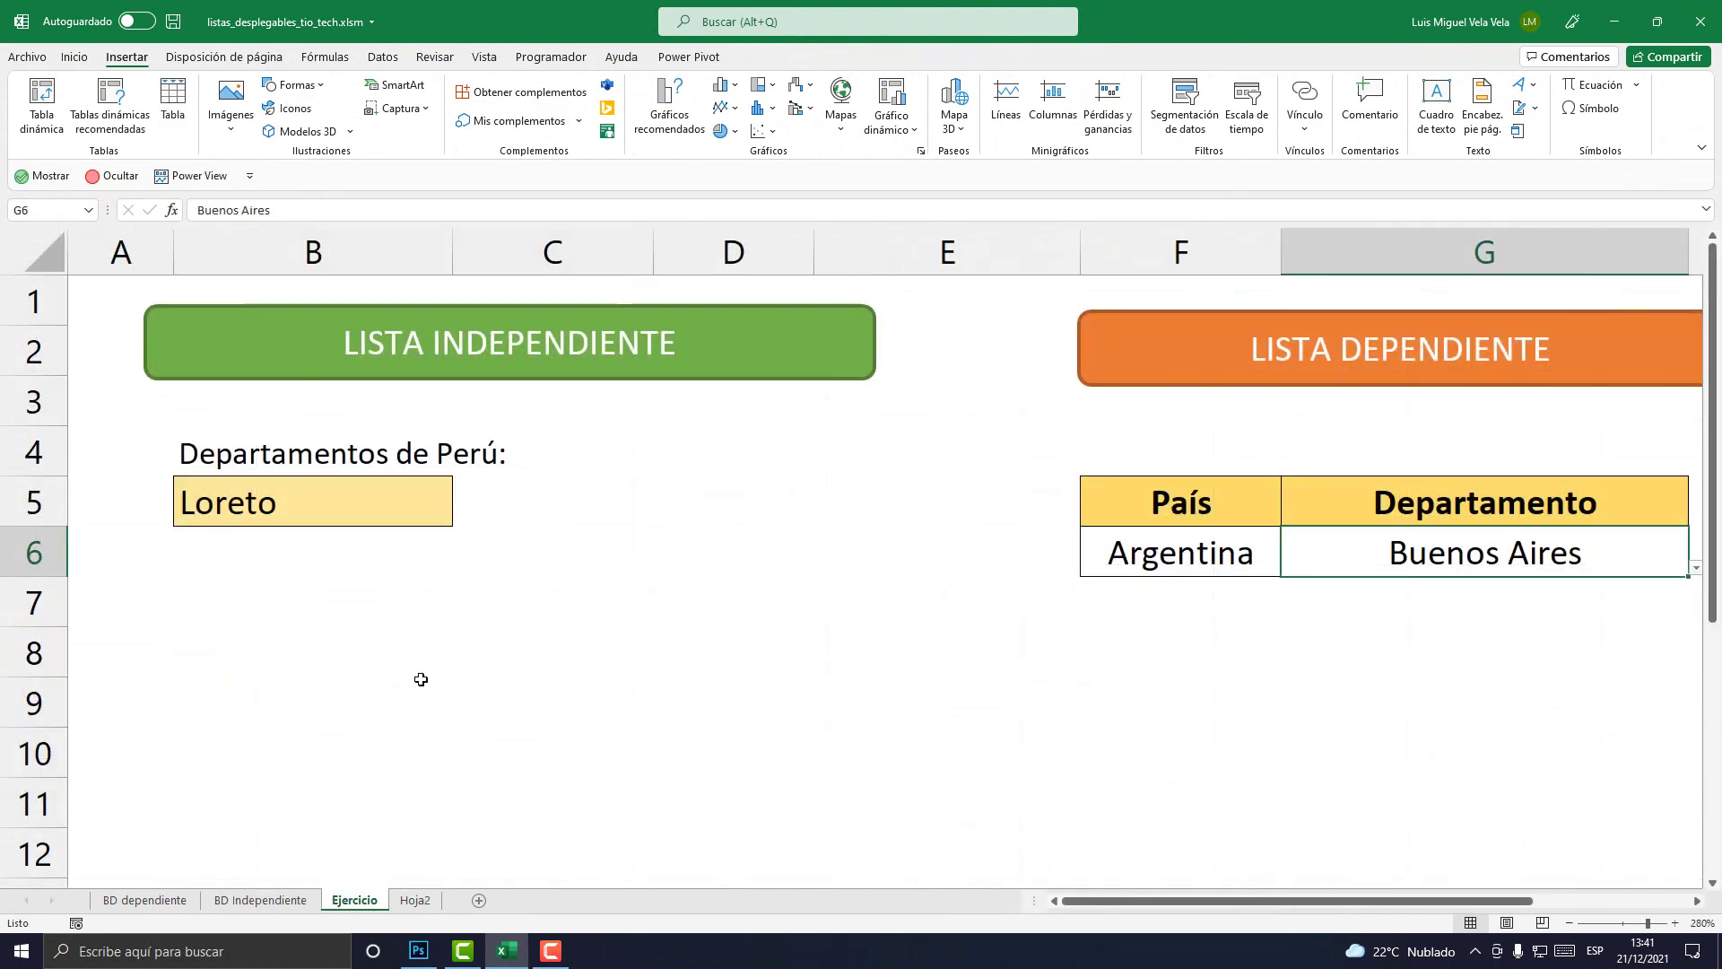
left_click(415, 900)
scroll(508, 731, "up", 1)
left_click(519, 365)
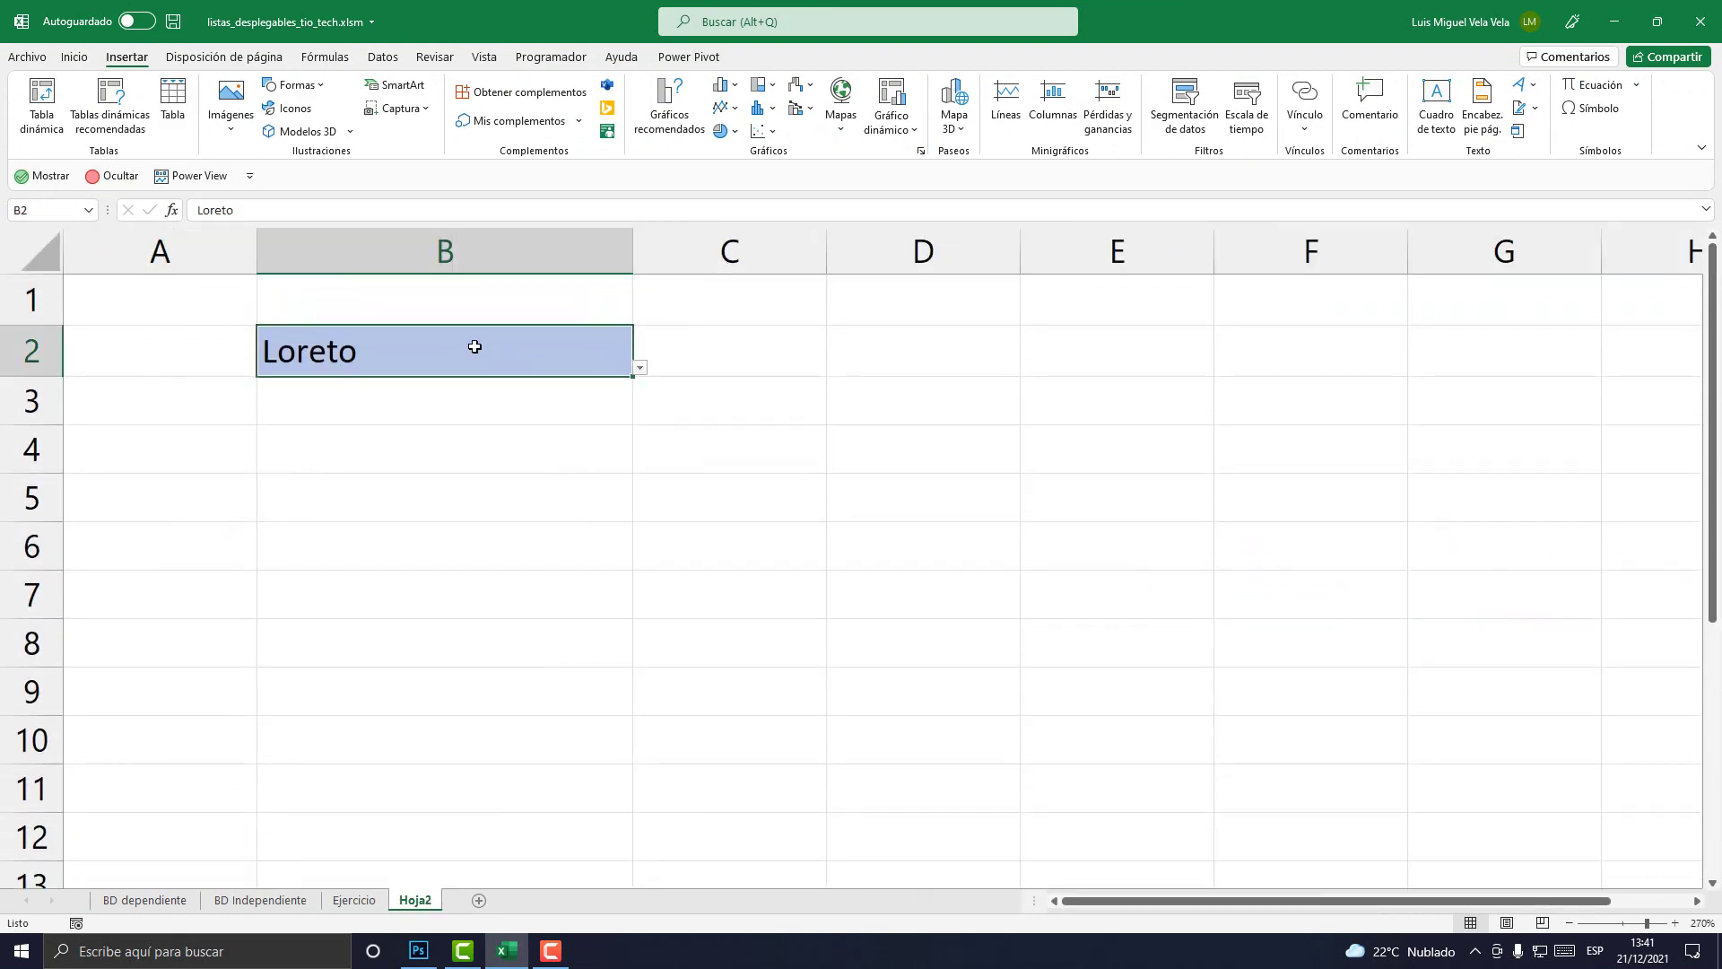
left_click(394, 443)
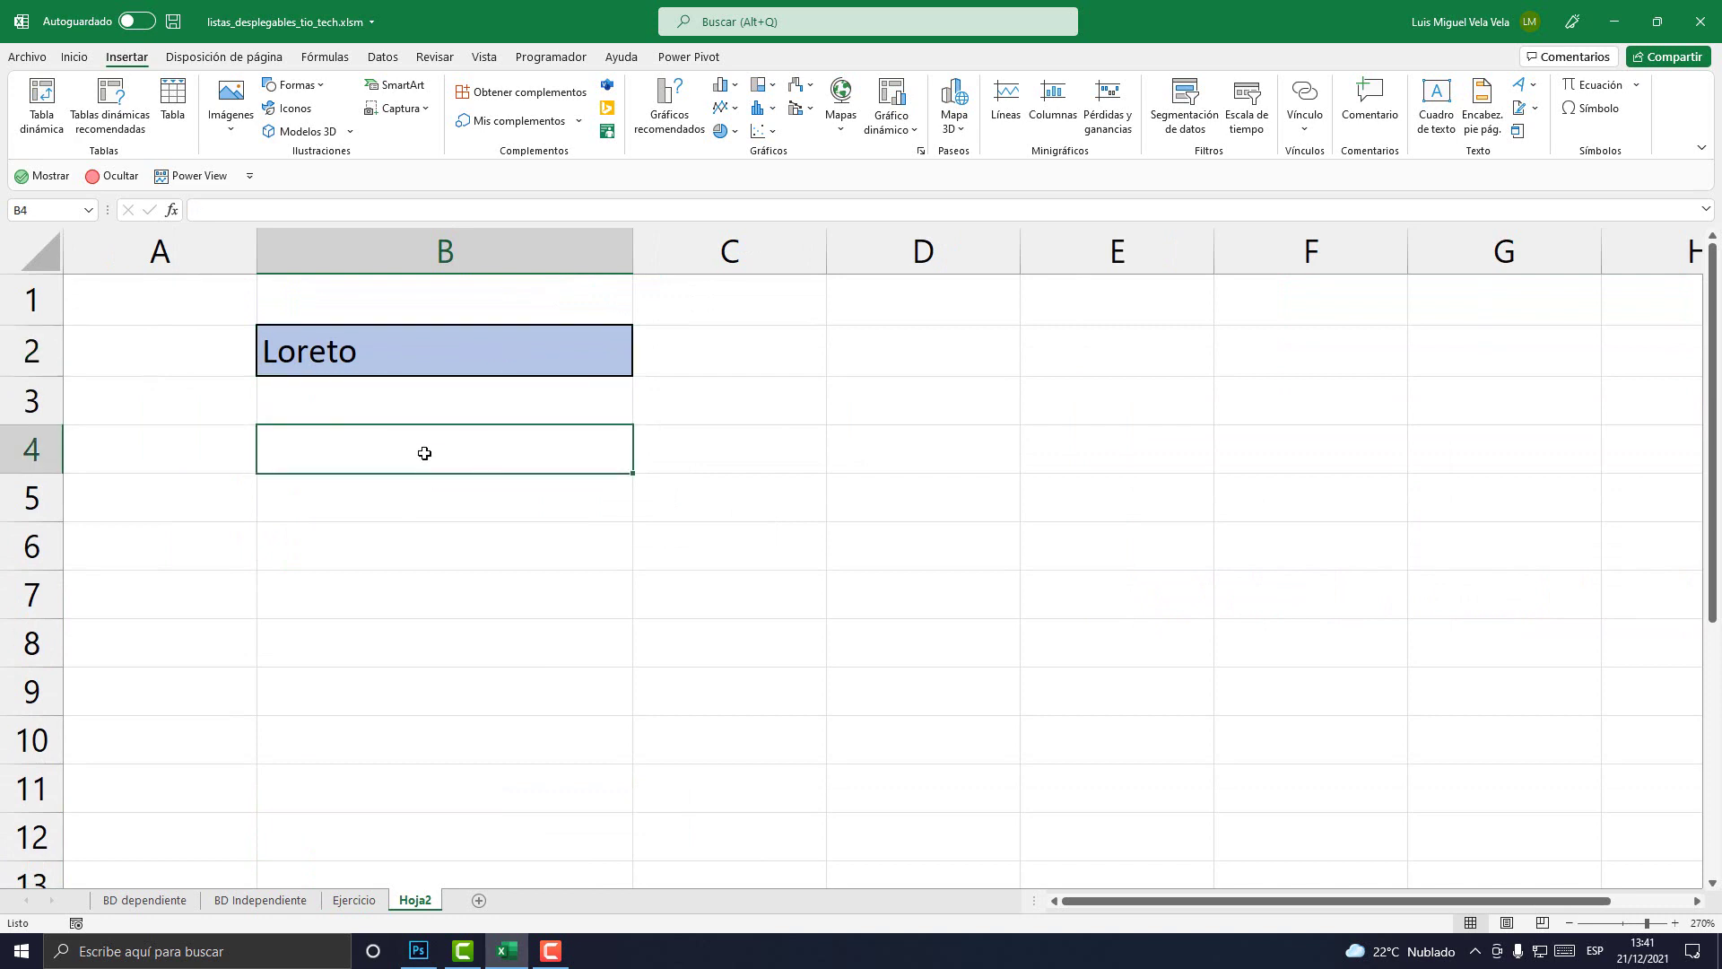
left_click(74, 57)
left_click(444, 120)
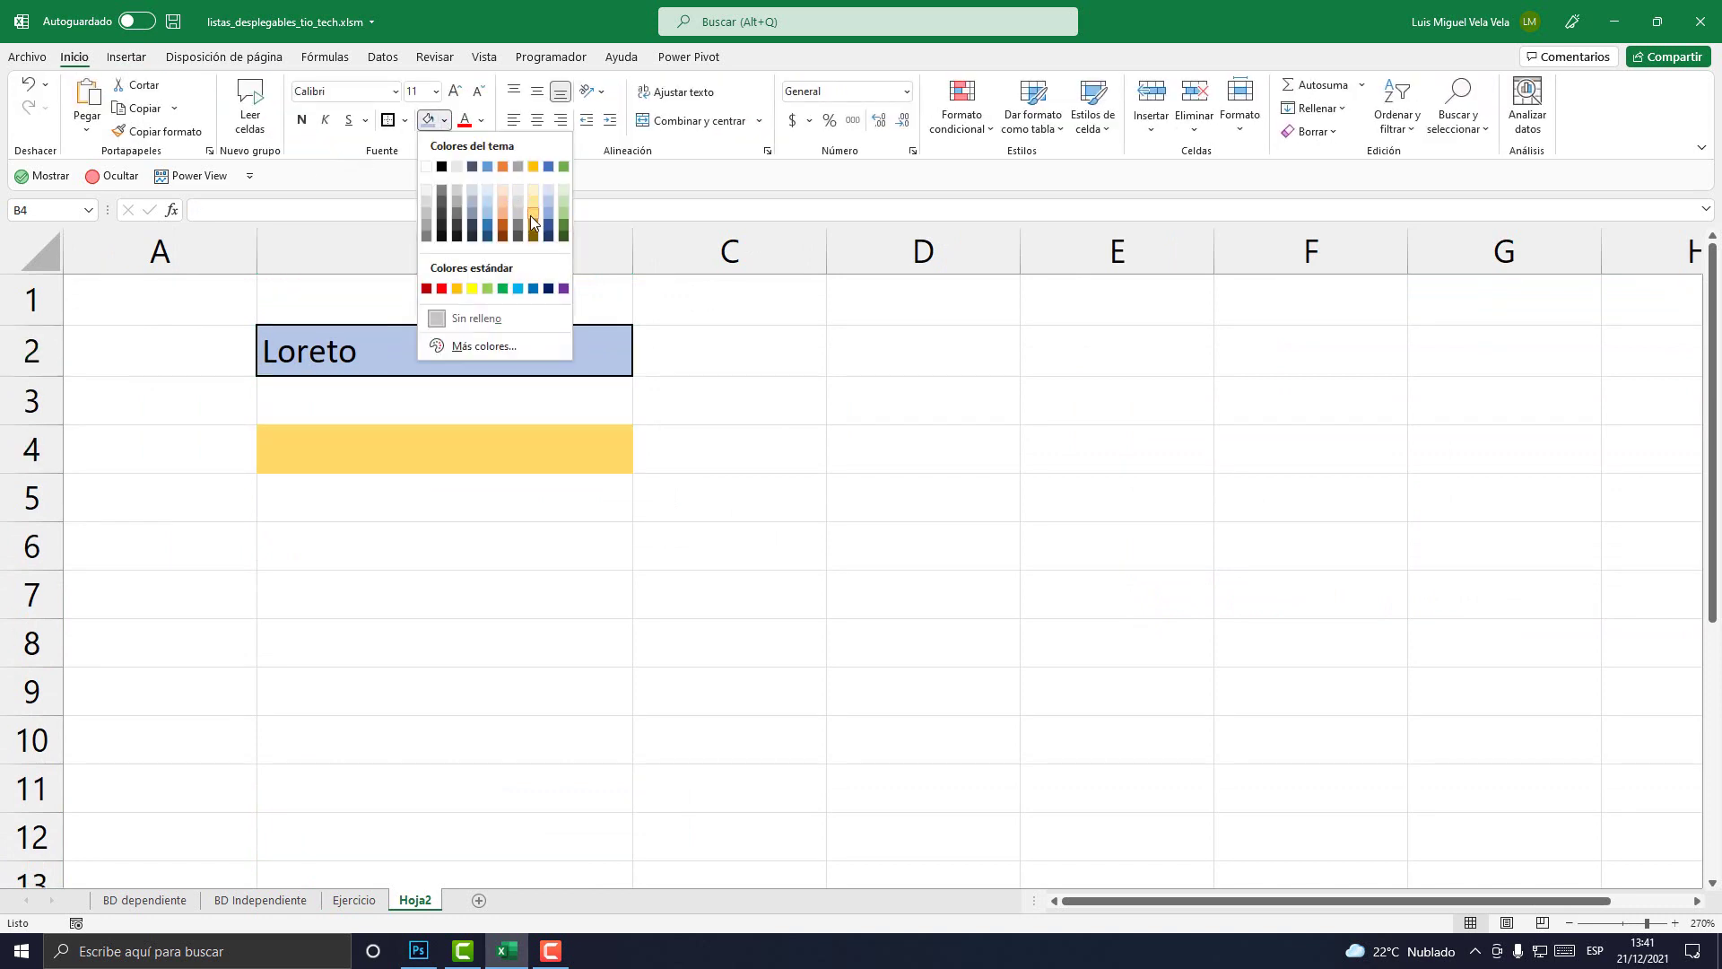
left_click(530, 215)
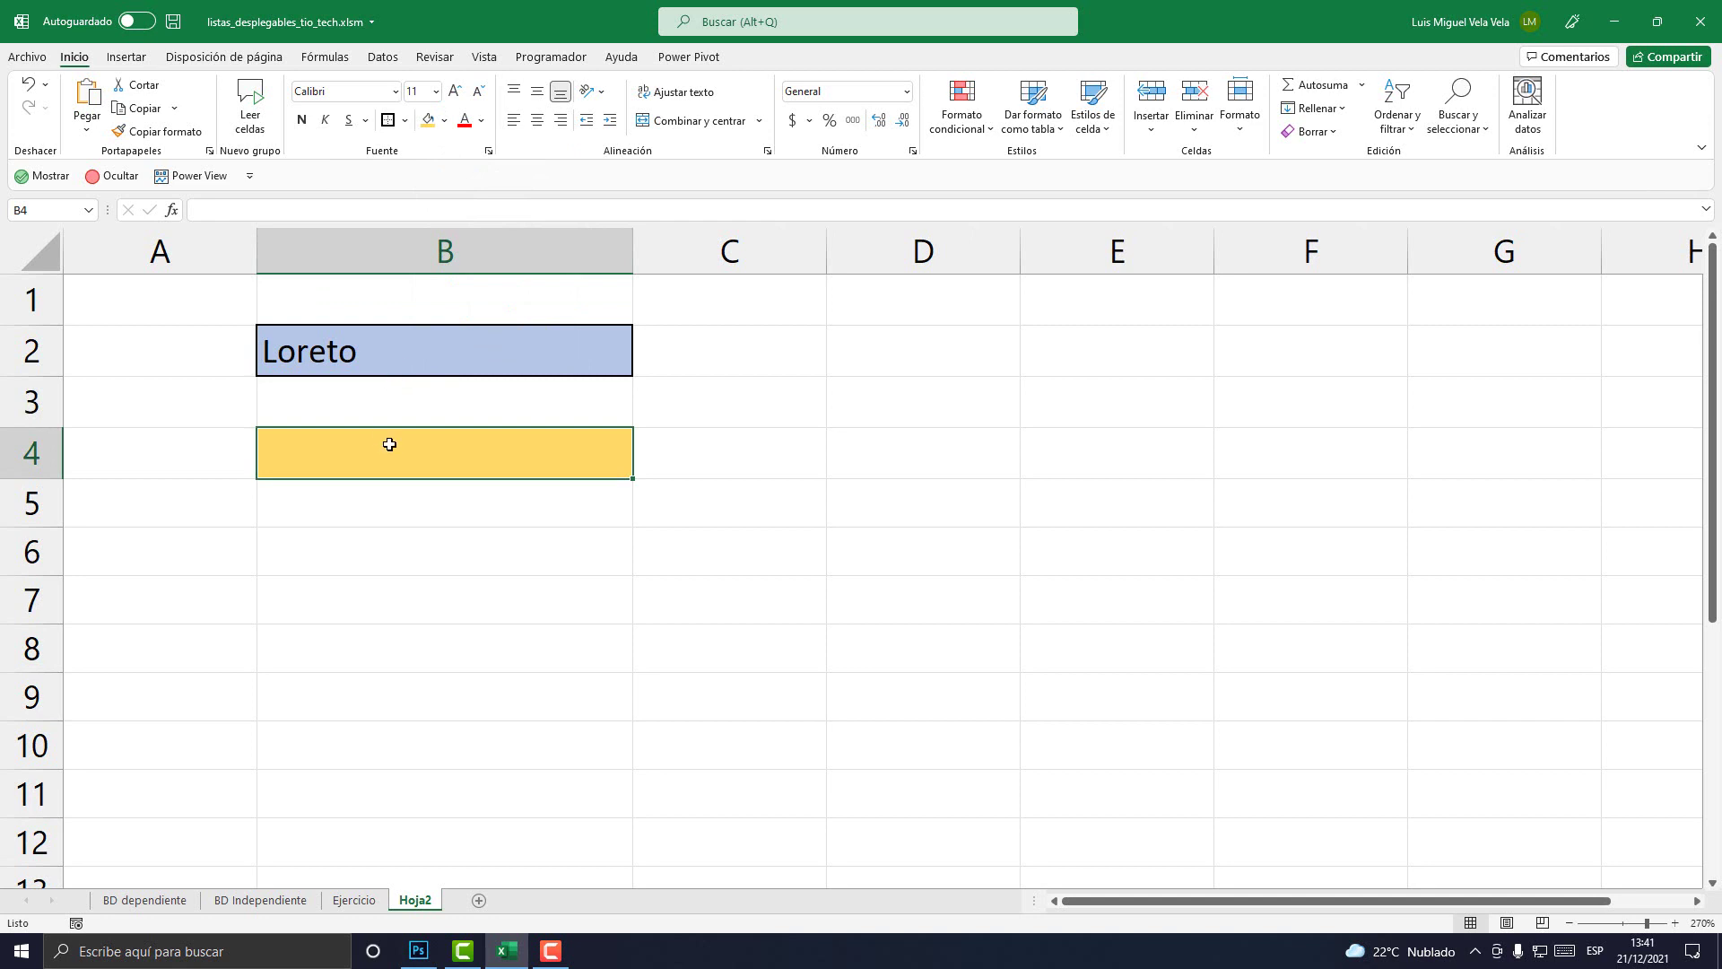
left_click(402, 548)
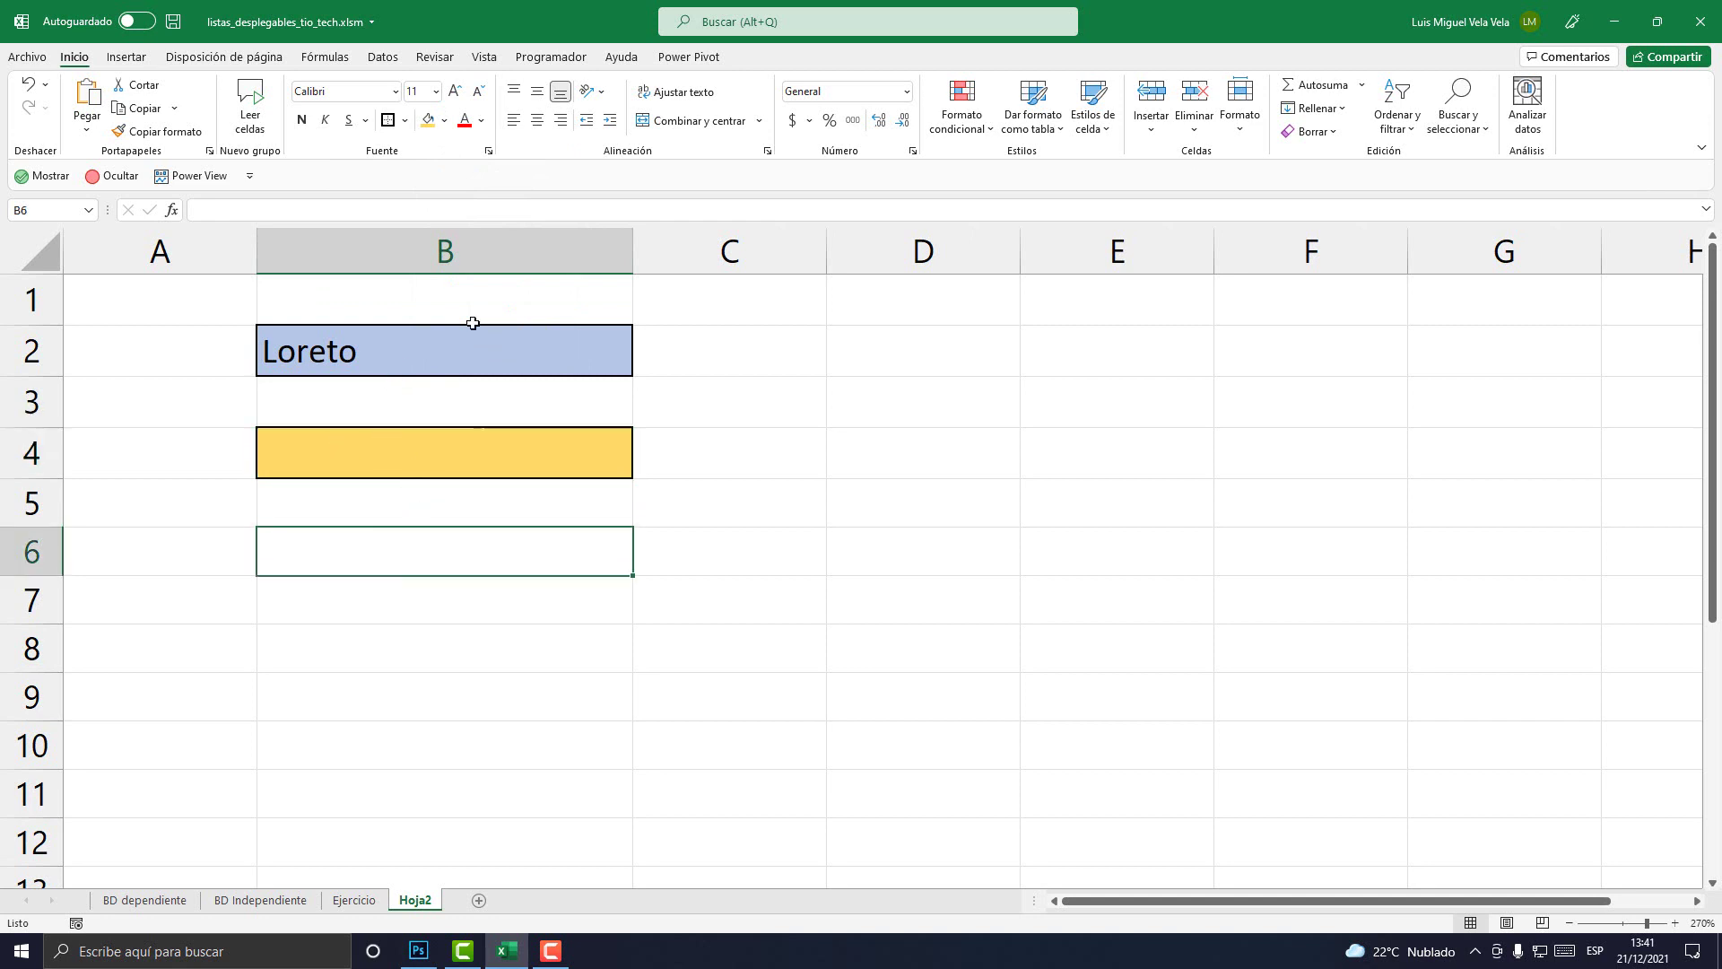
left_click(428, 461)
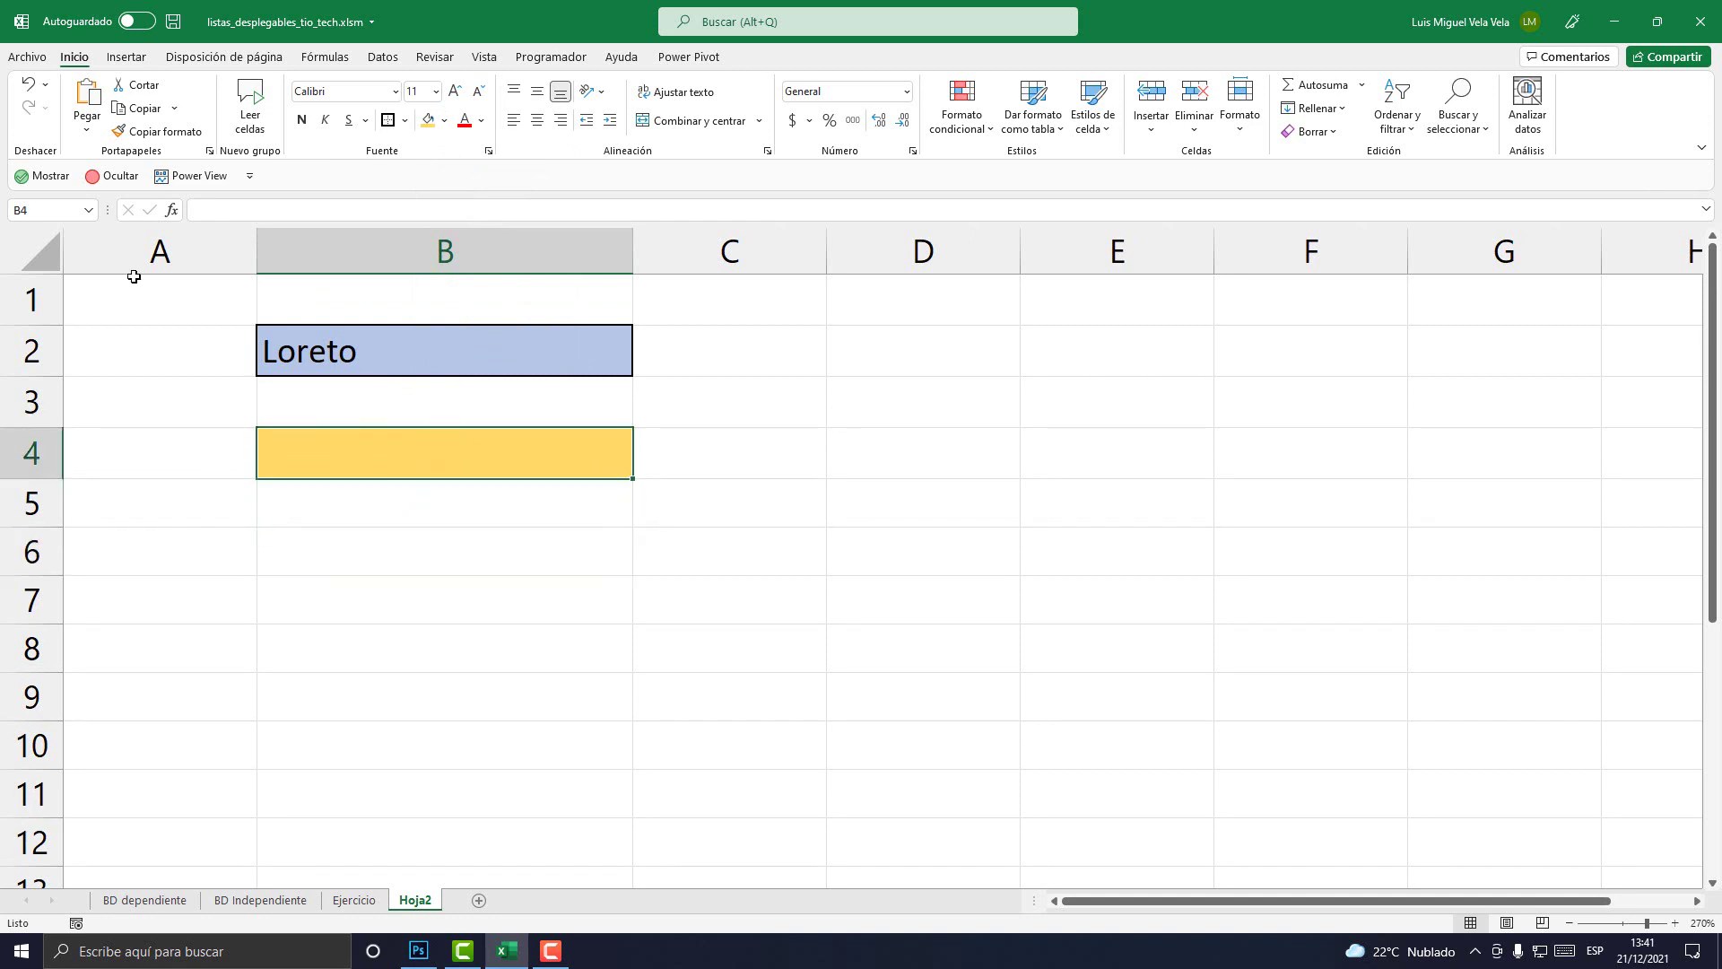
left_click(382, 58)
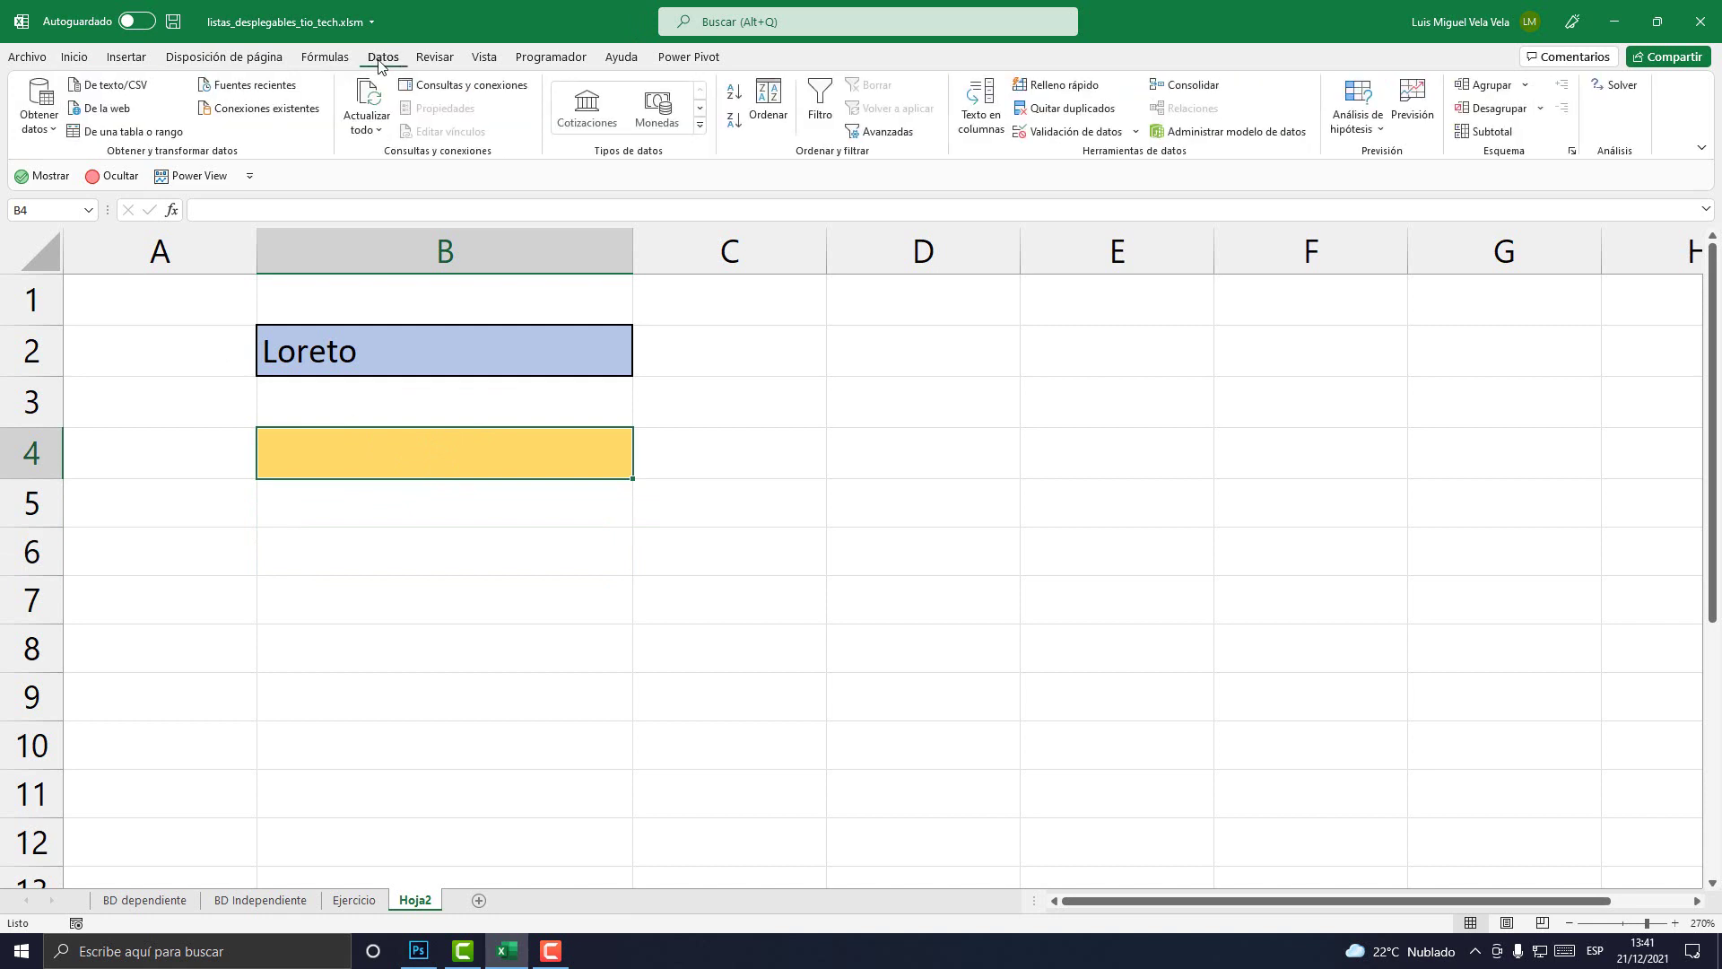
Add List data validation to B4 with source =bdperu
left_click(1071, 134)
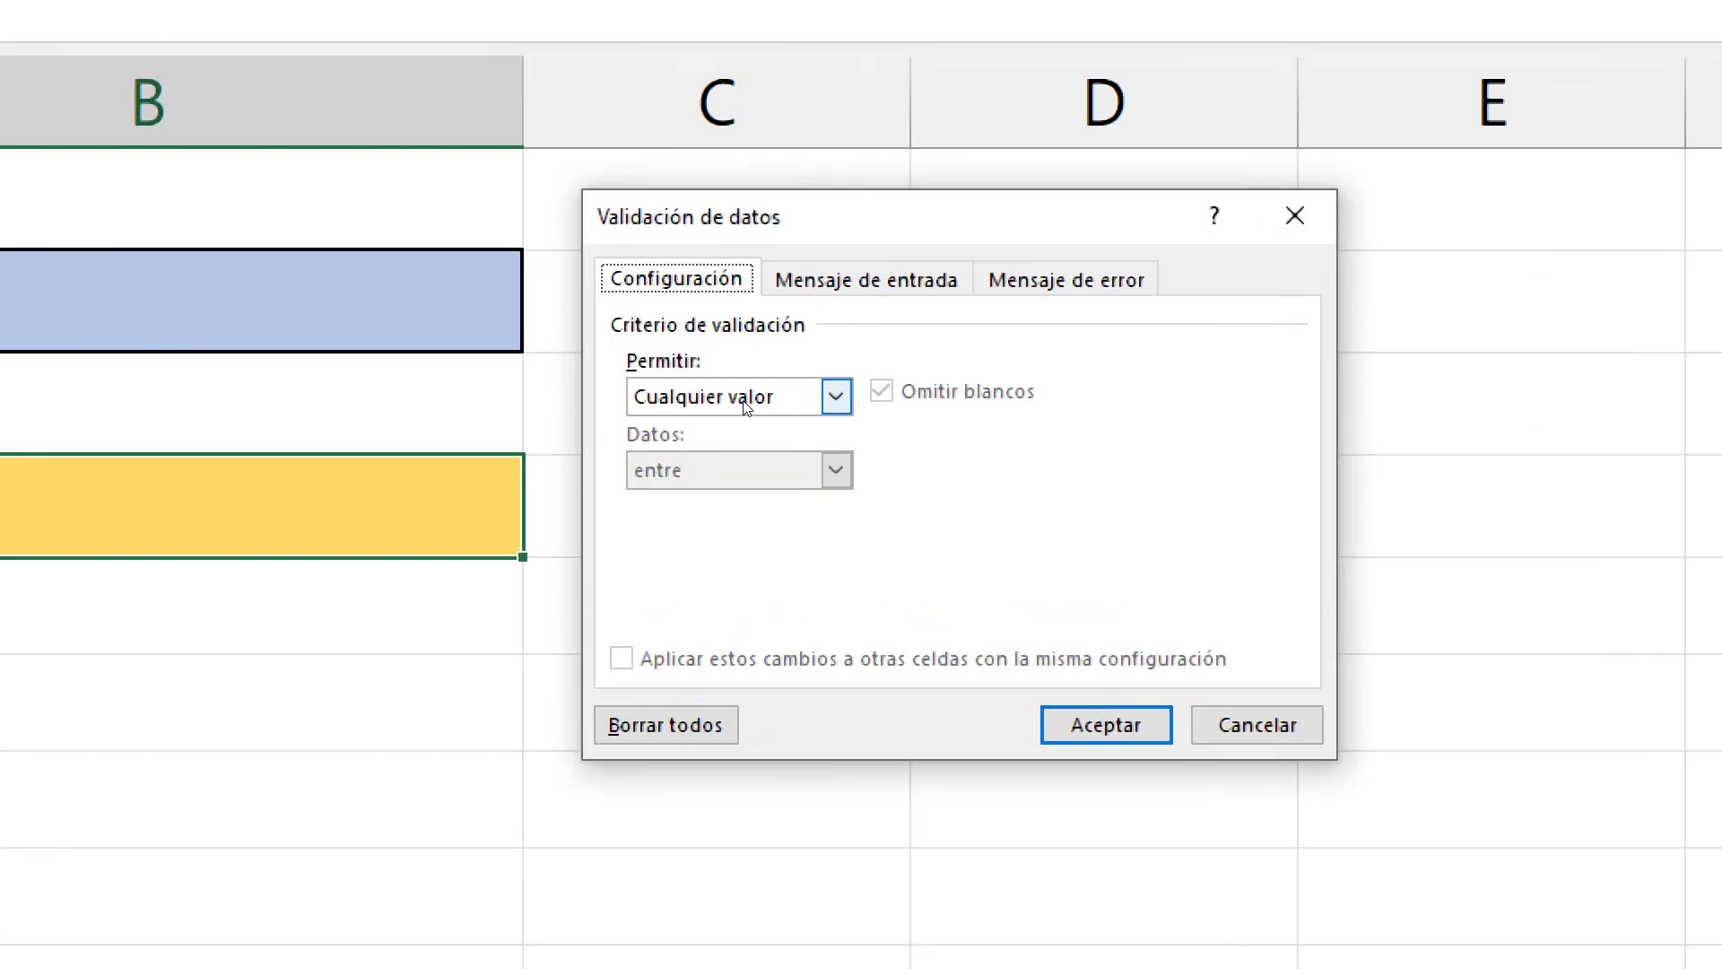
left_click(744, 401)
left_click(725, 449)
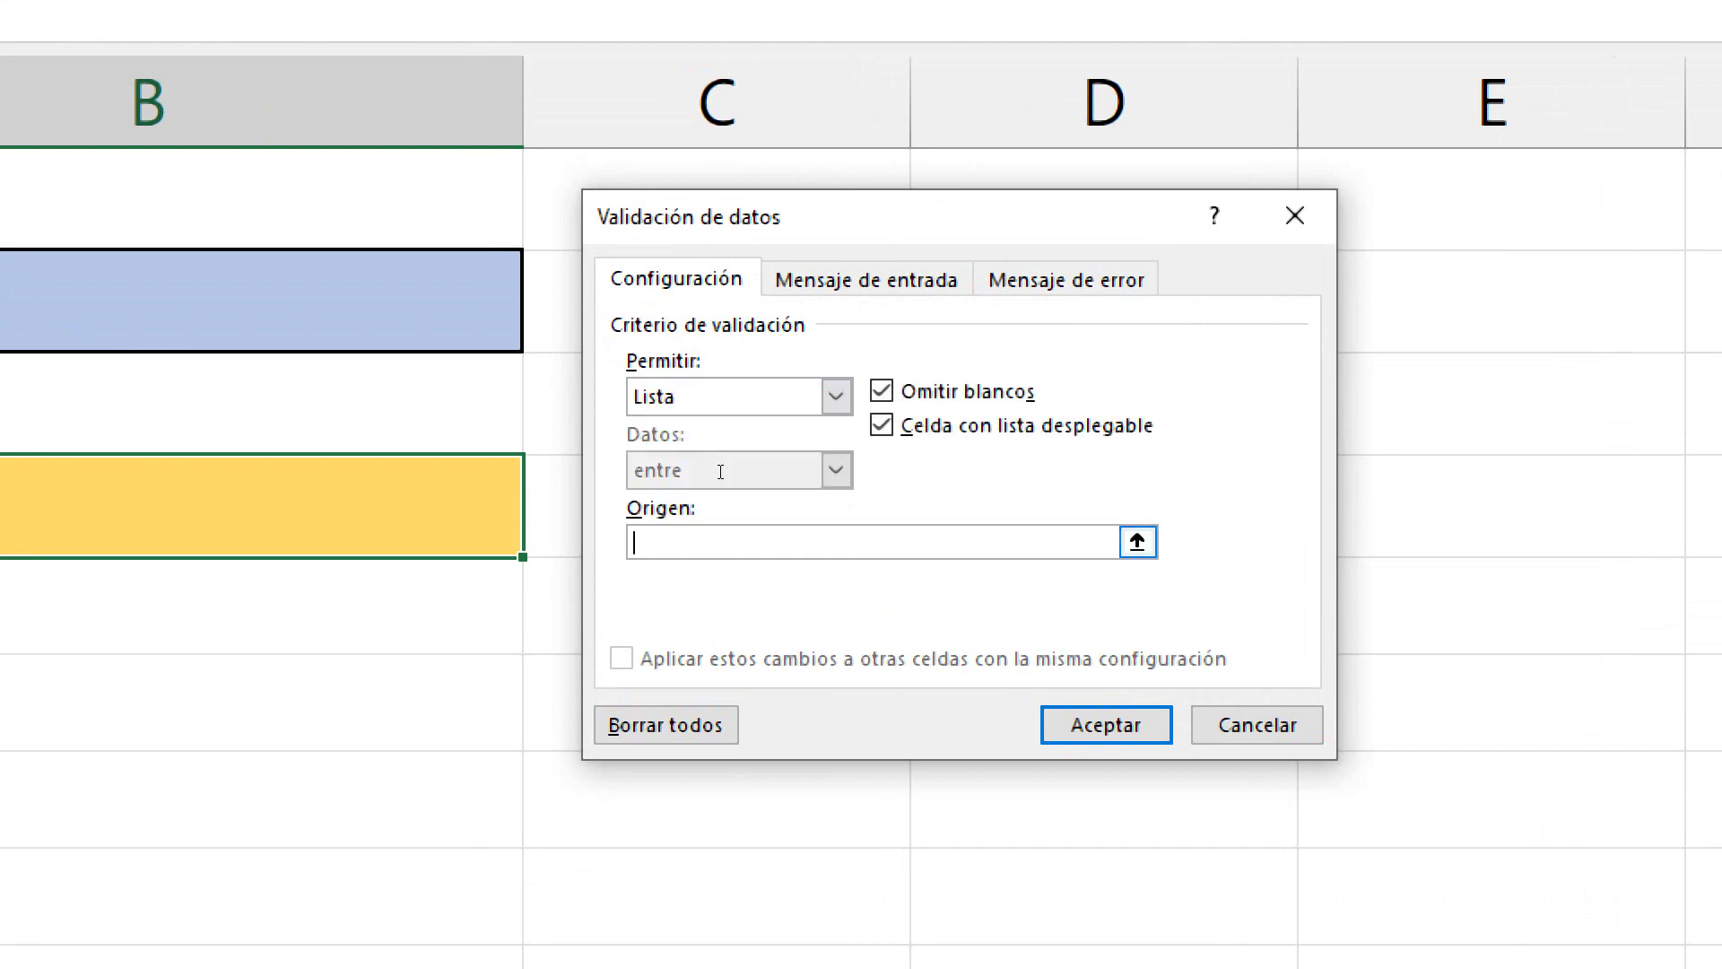
type("=")
type("bdperu")
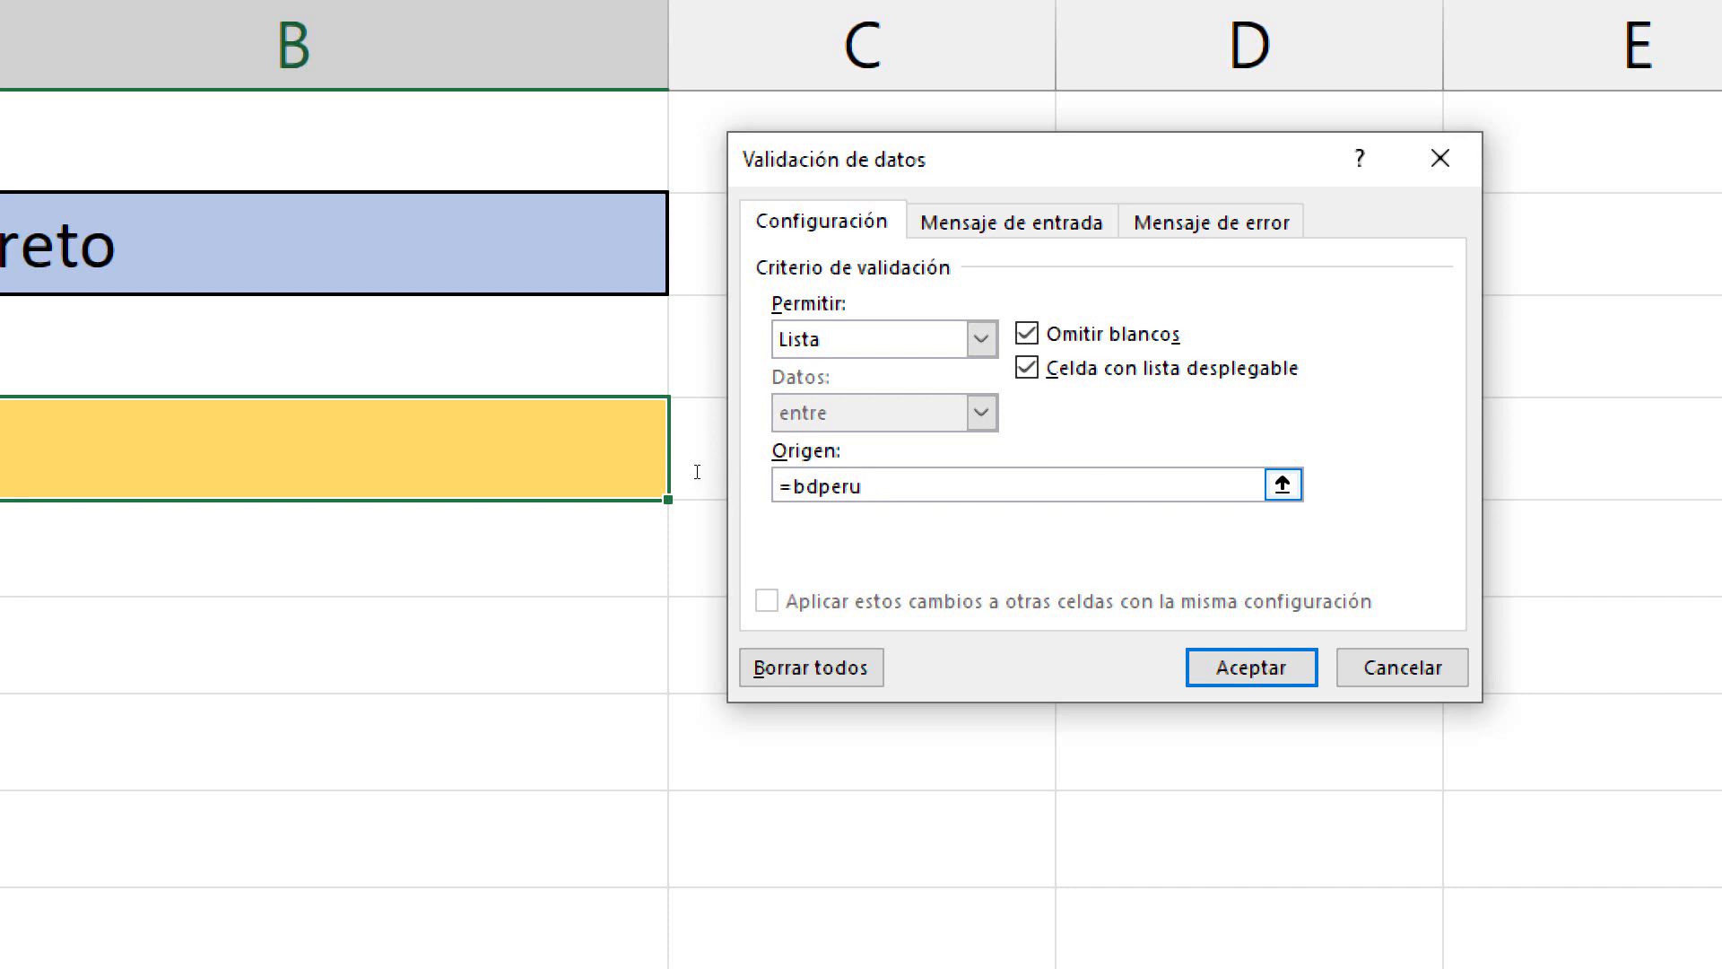
key("shift+Left")
key("shift+Left")
key("shift+Left")
key("shift+Left")
key("shift+Left")
key("shift+Left")
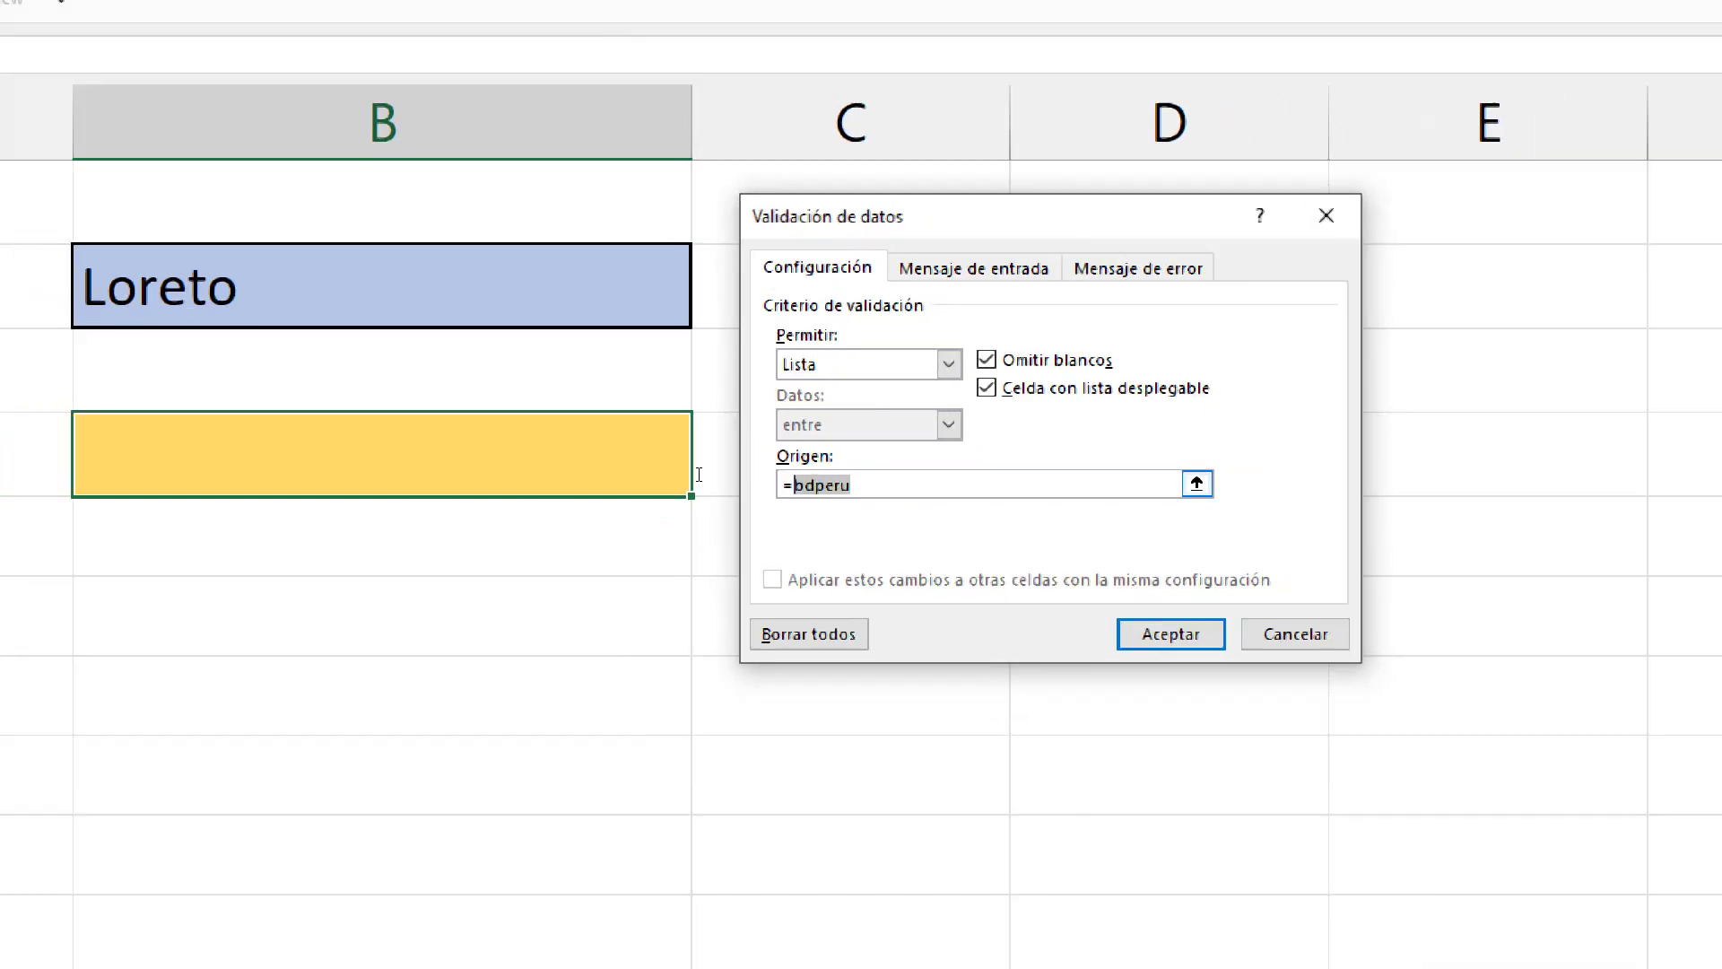
left_click(917, 572)
Test B4's new drop-down by picking La Libertad, then Perú
left_click(498, 533)
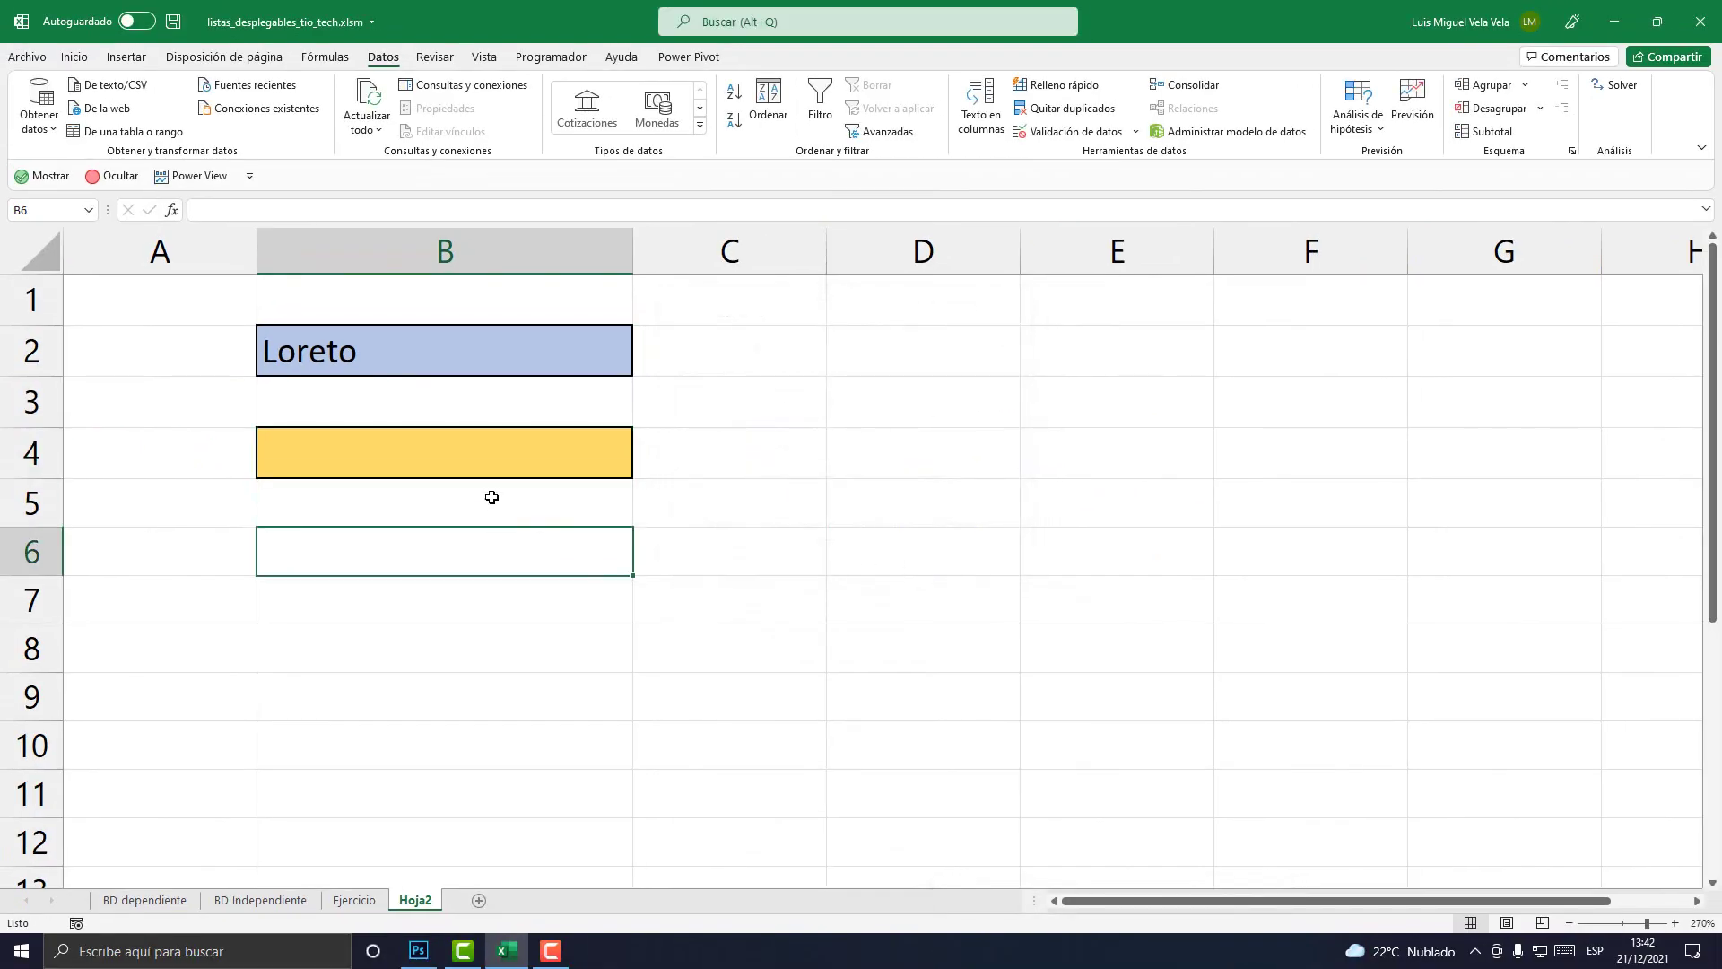
left_click(538, 458)
left_click(639, 469)
left_click_drag(619, 577, 551, 688)
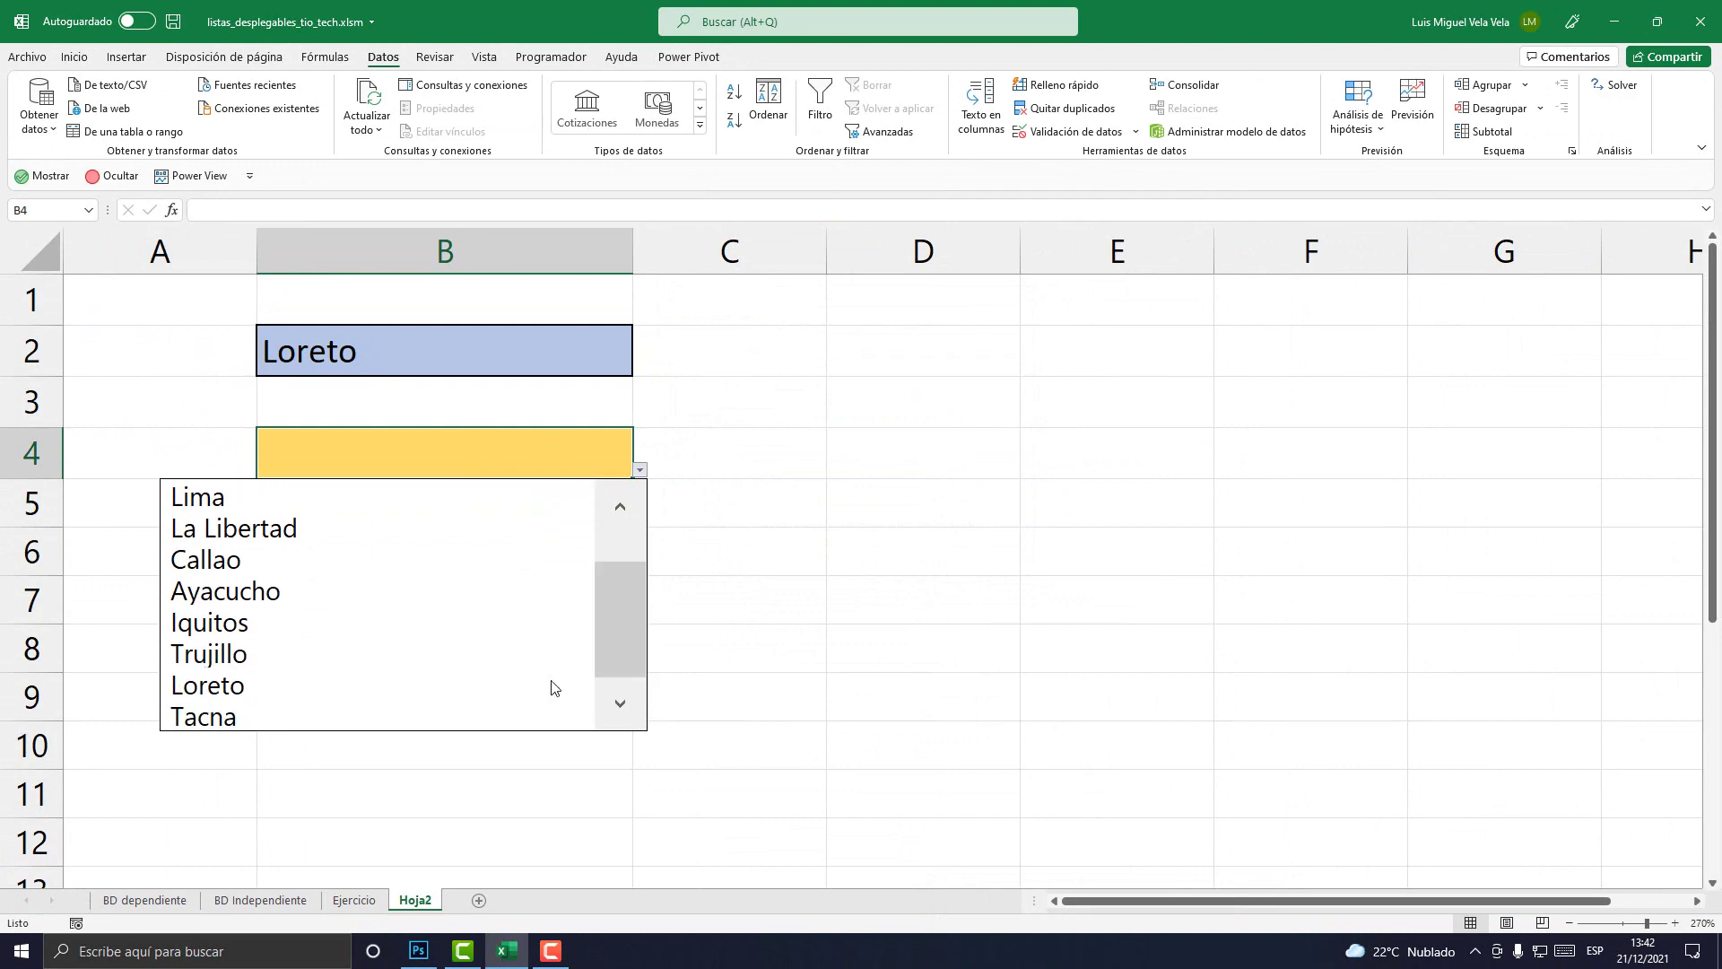
left_click(307, 529)
left_click(641, 470)
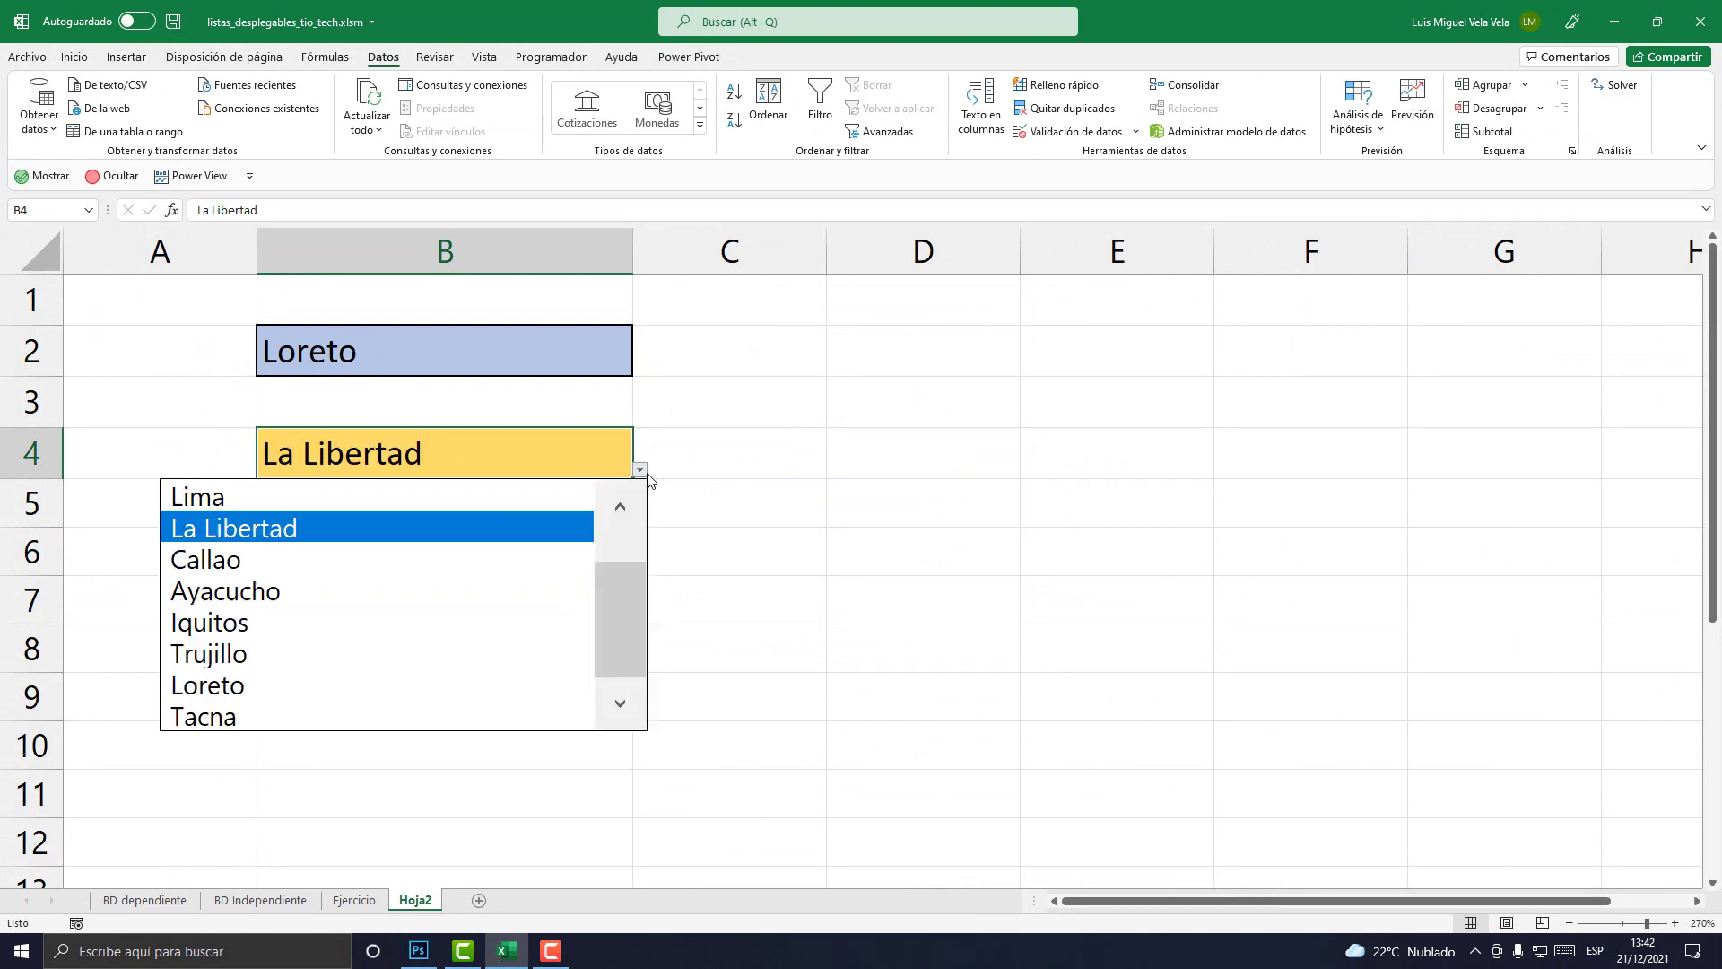
scroll(642, 489, "up", 2)
left_click(296, 498)
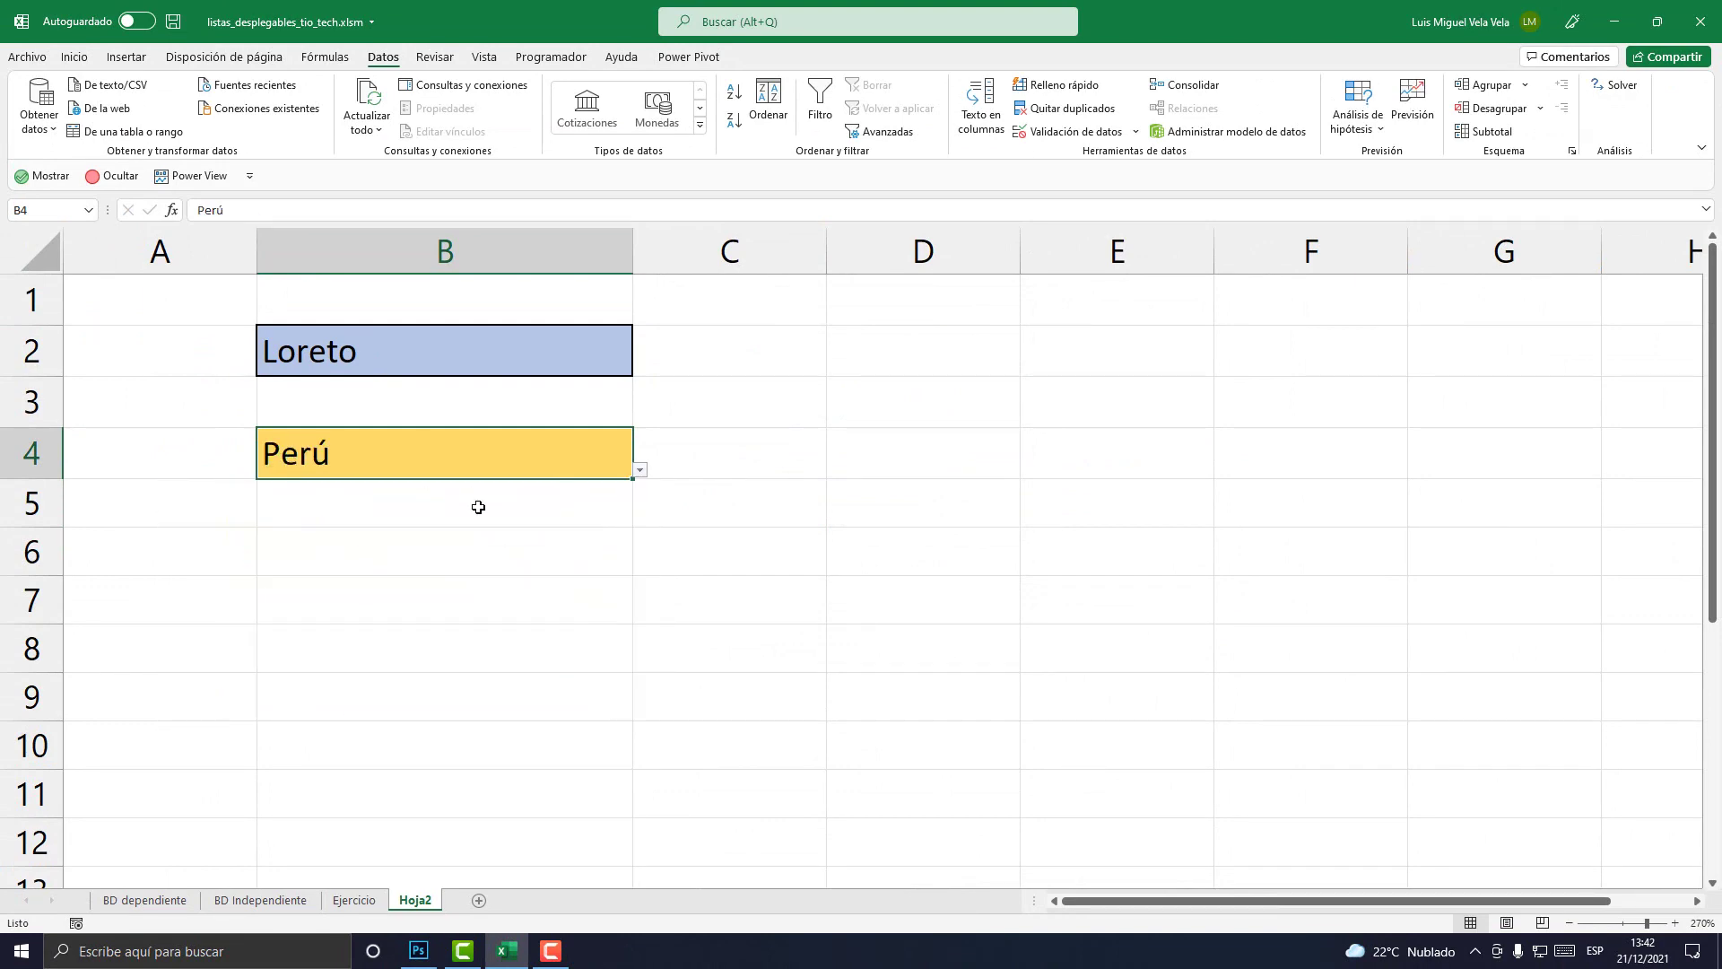
Type El Tío Tech in B12 below Tacna on BD Independiente
left_click(242, 899)
left_click(244, 632)
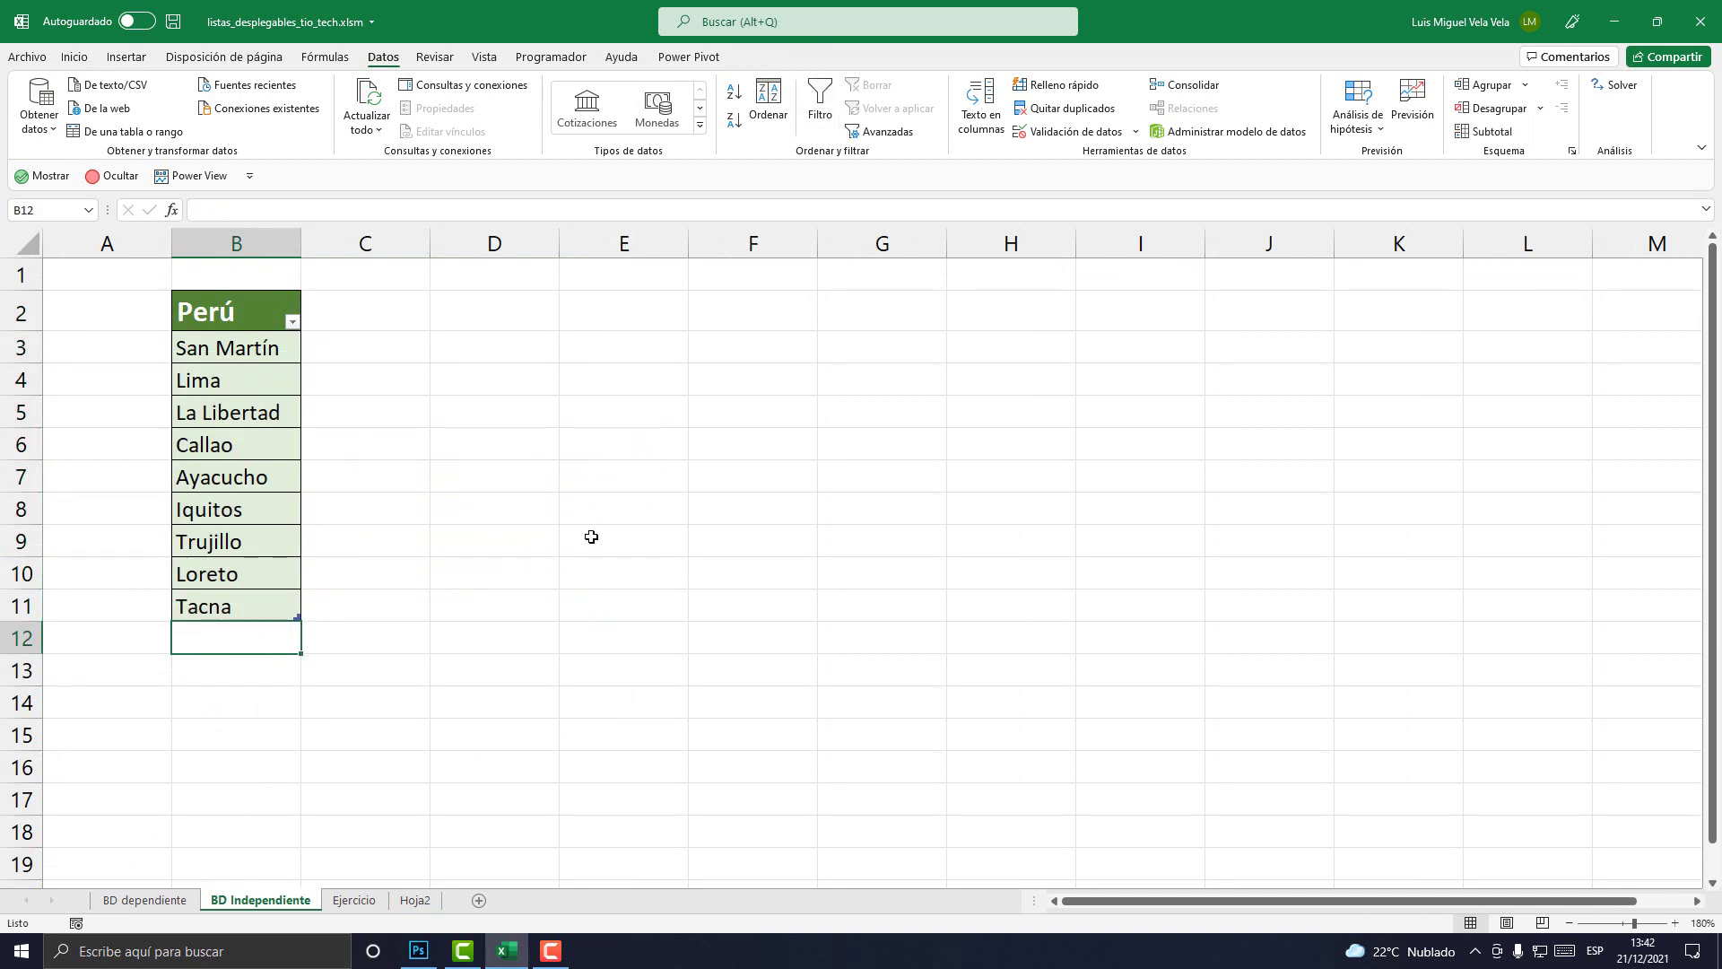
type("El Tío ")
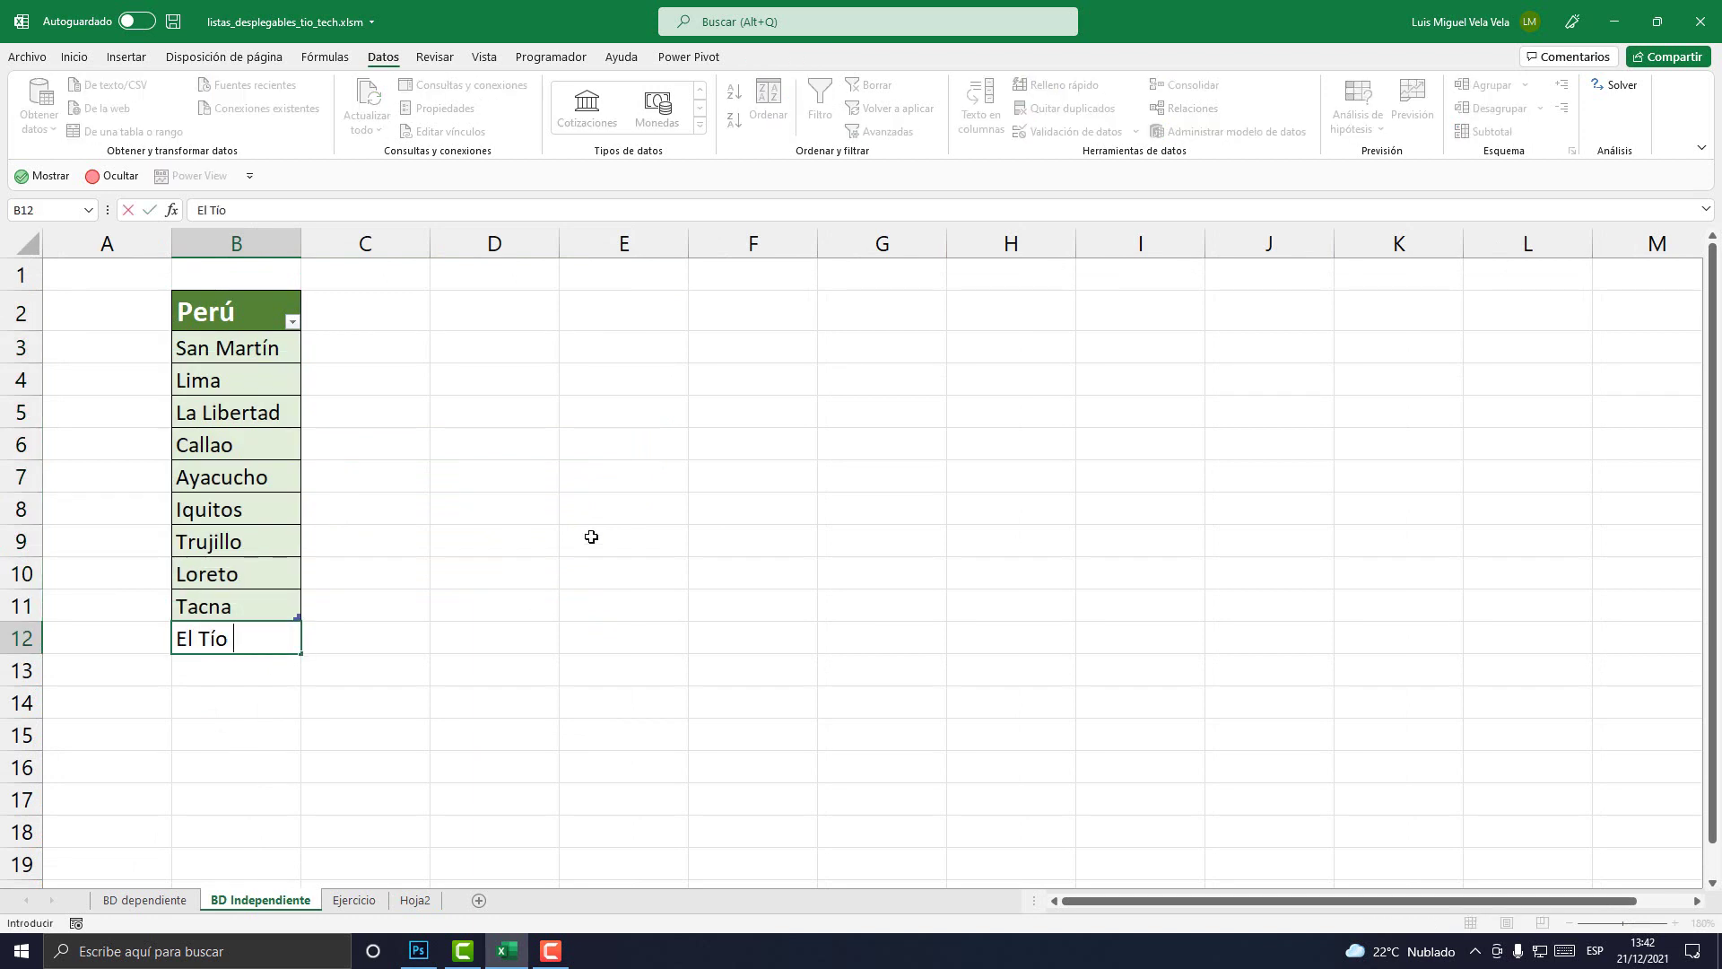
type("Tech")
key("Return")
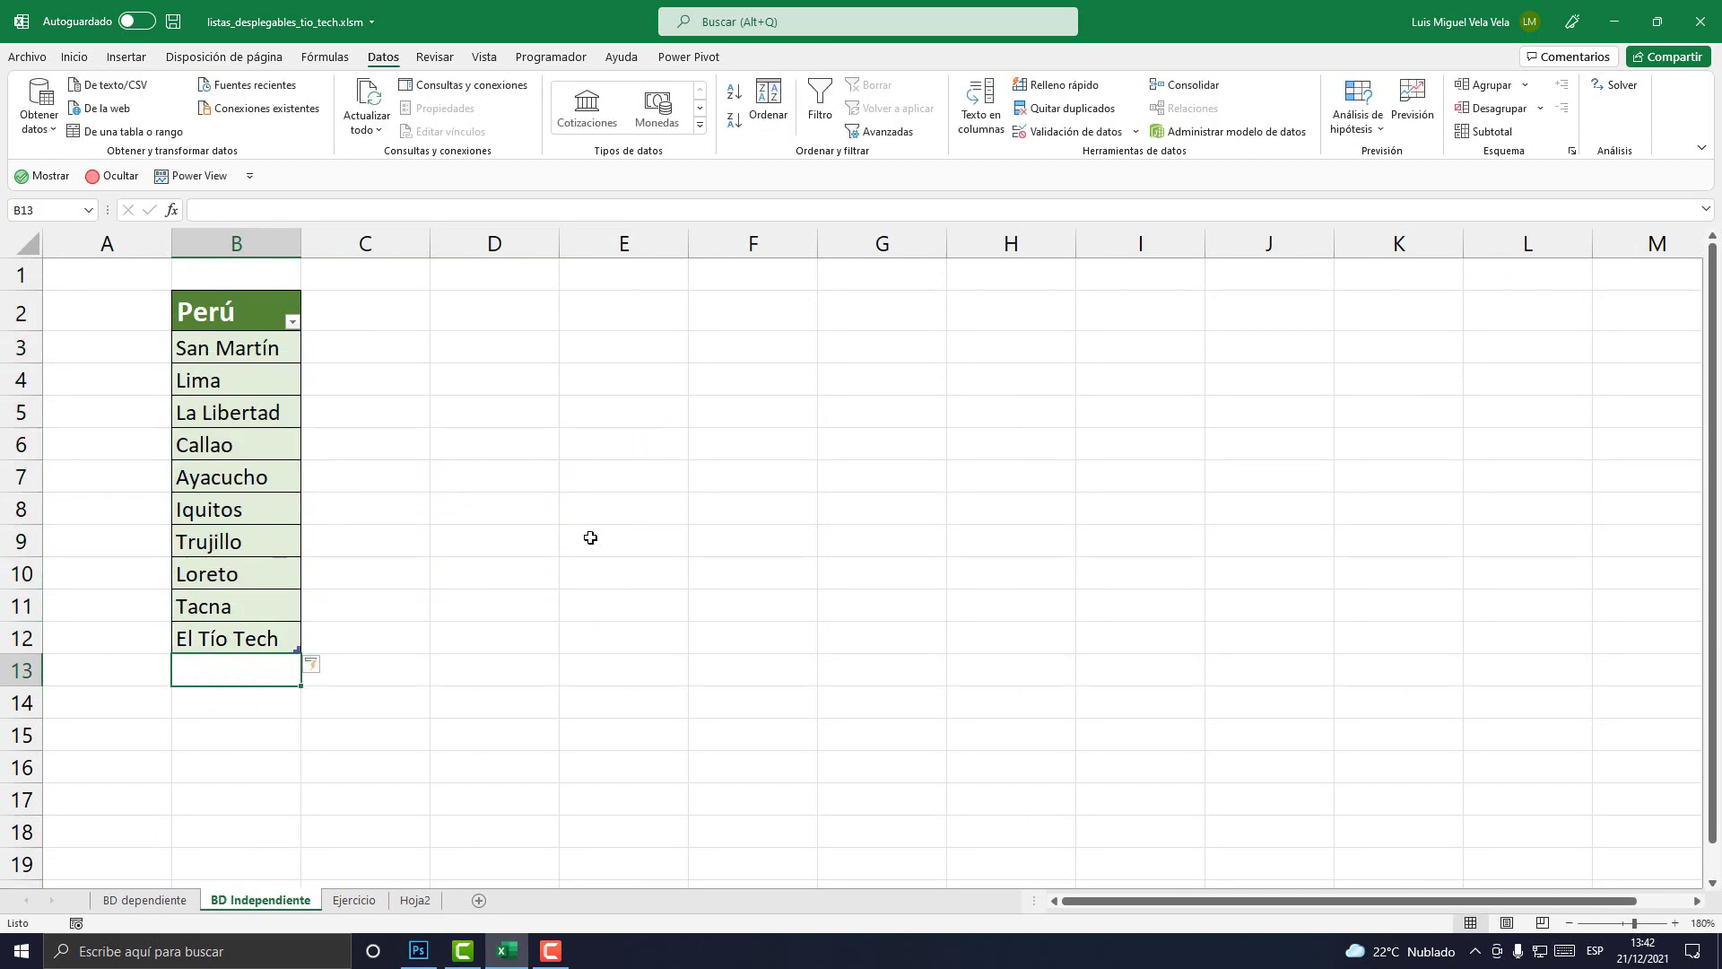
Pick El Tío Tech from Hoja2's B4 drop-down and confirm it appears there
left_click(413, 902)
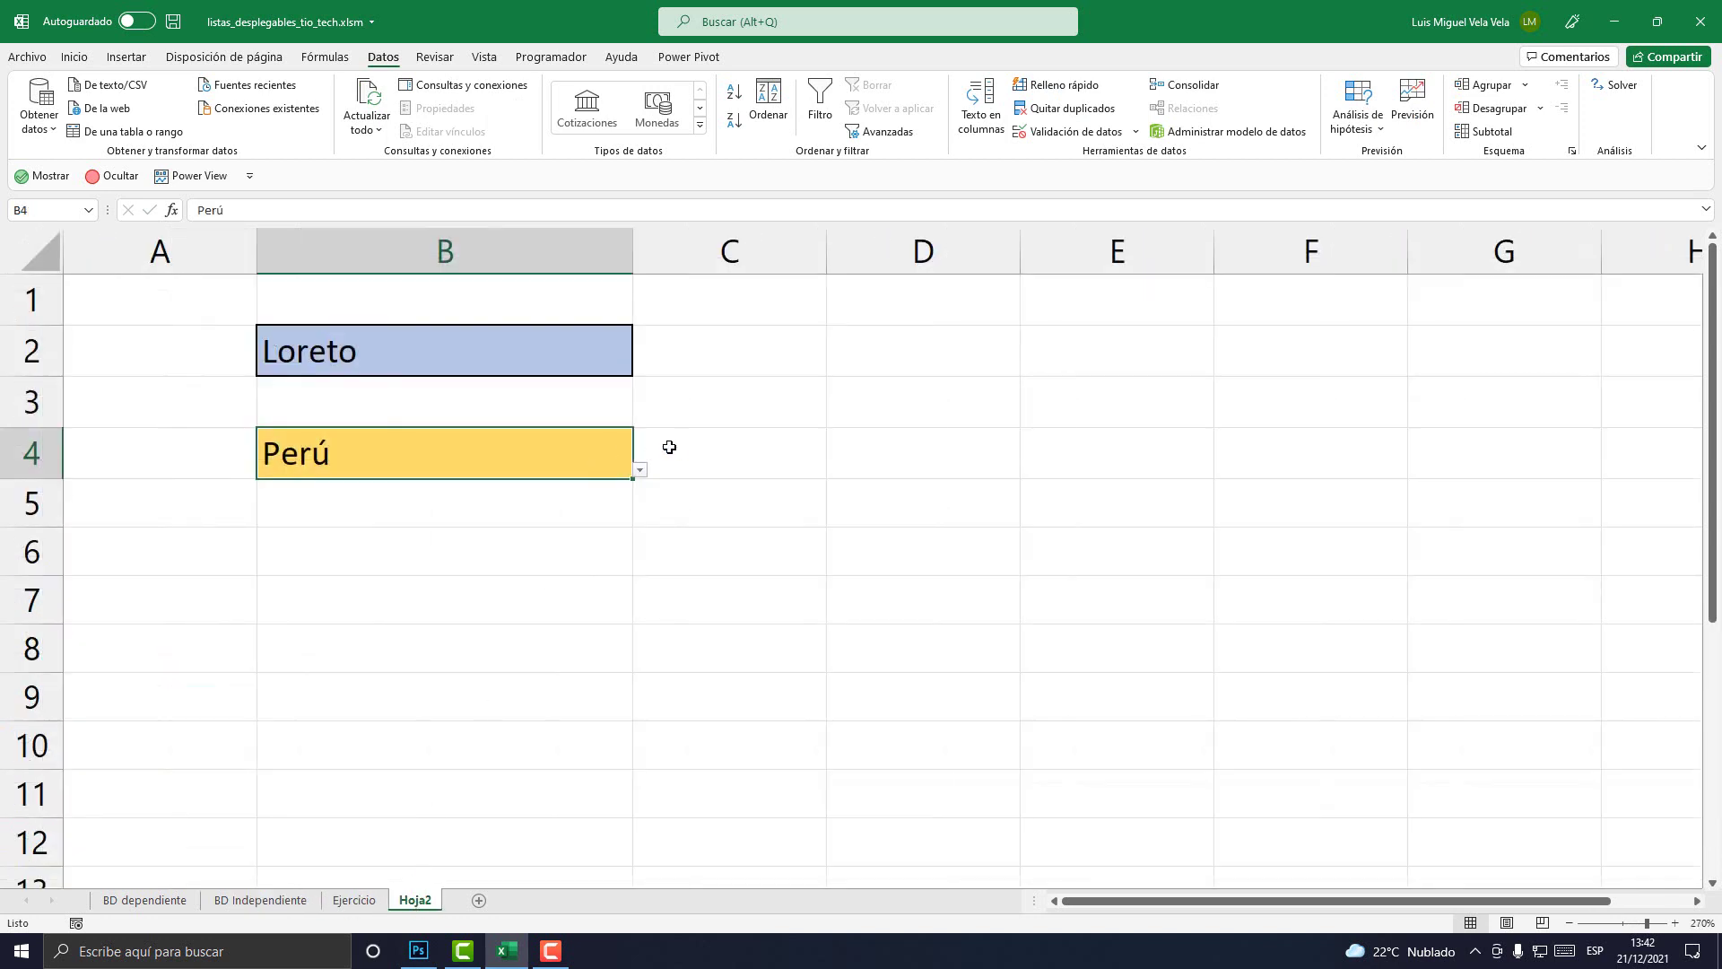
left_click(640, 469)
scroll(627, 577, "down", 1)
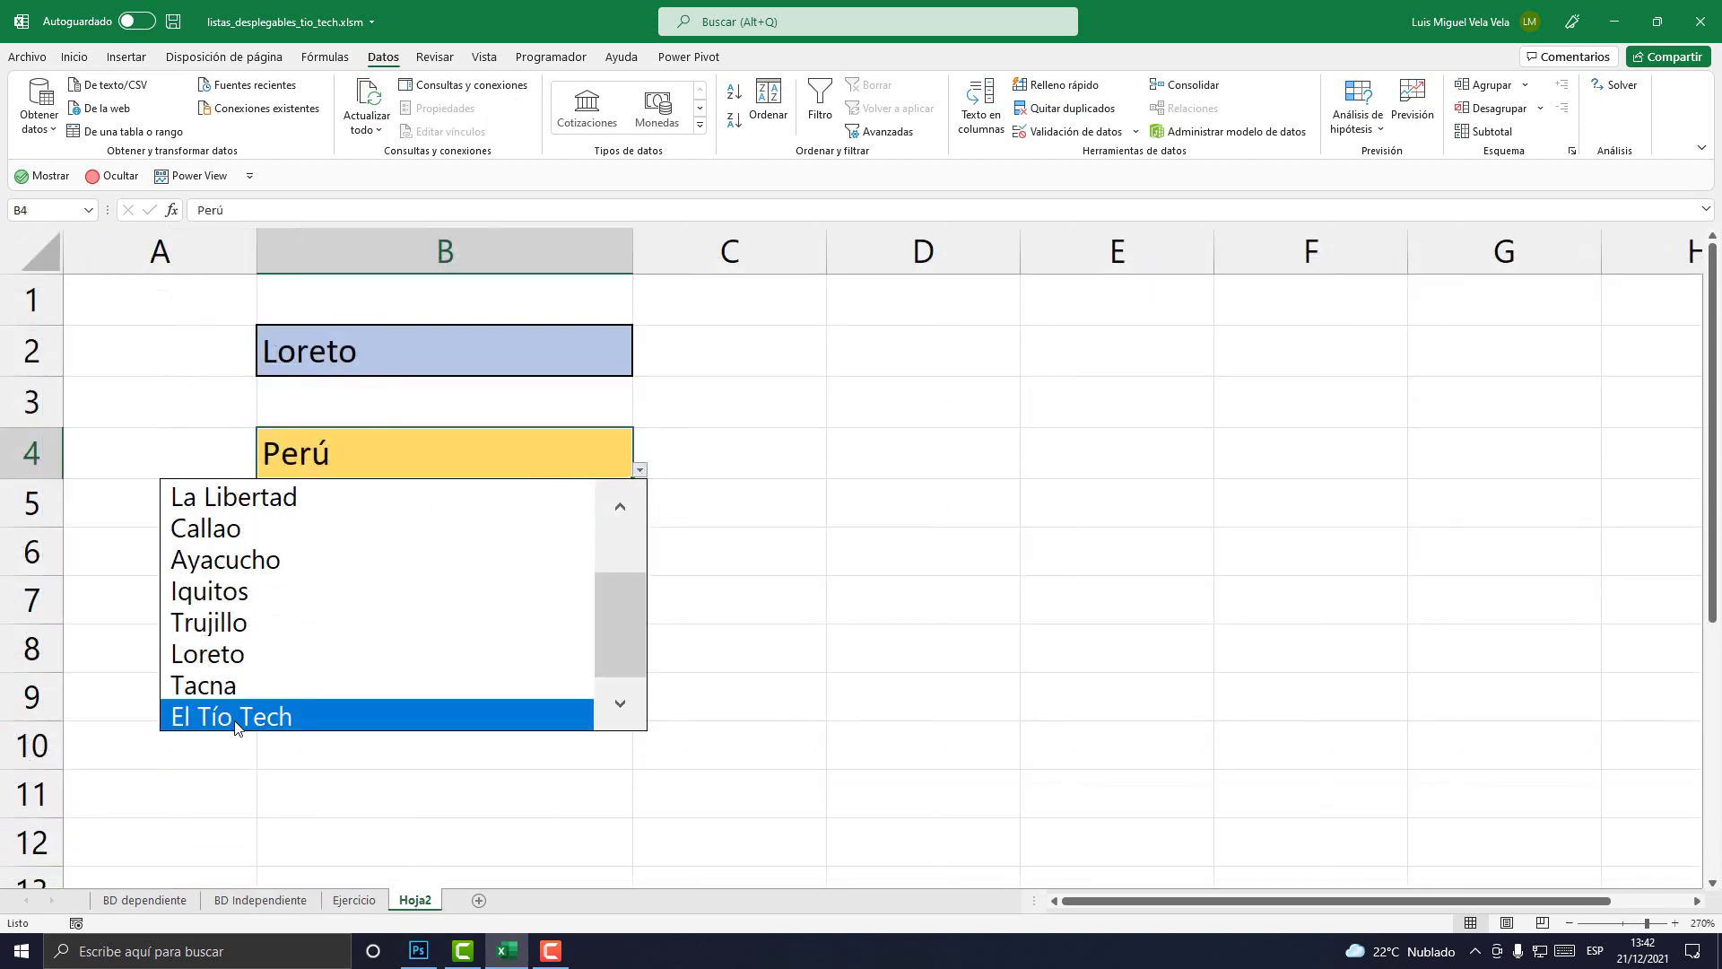
left_click(240, 717)
left_click(642, 471)
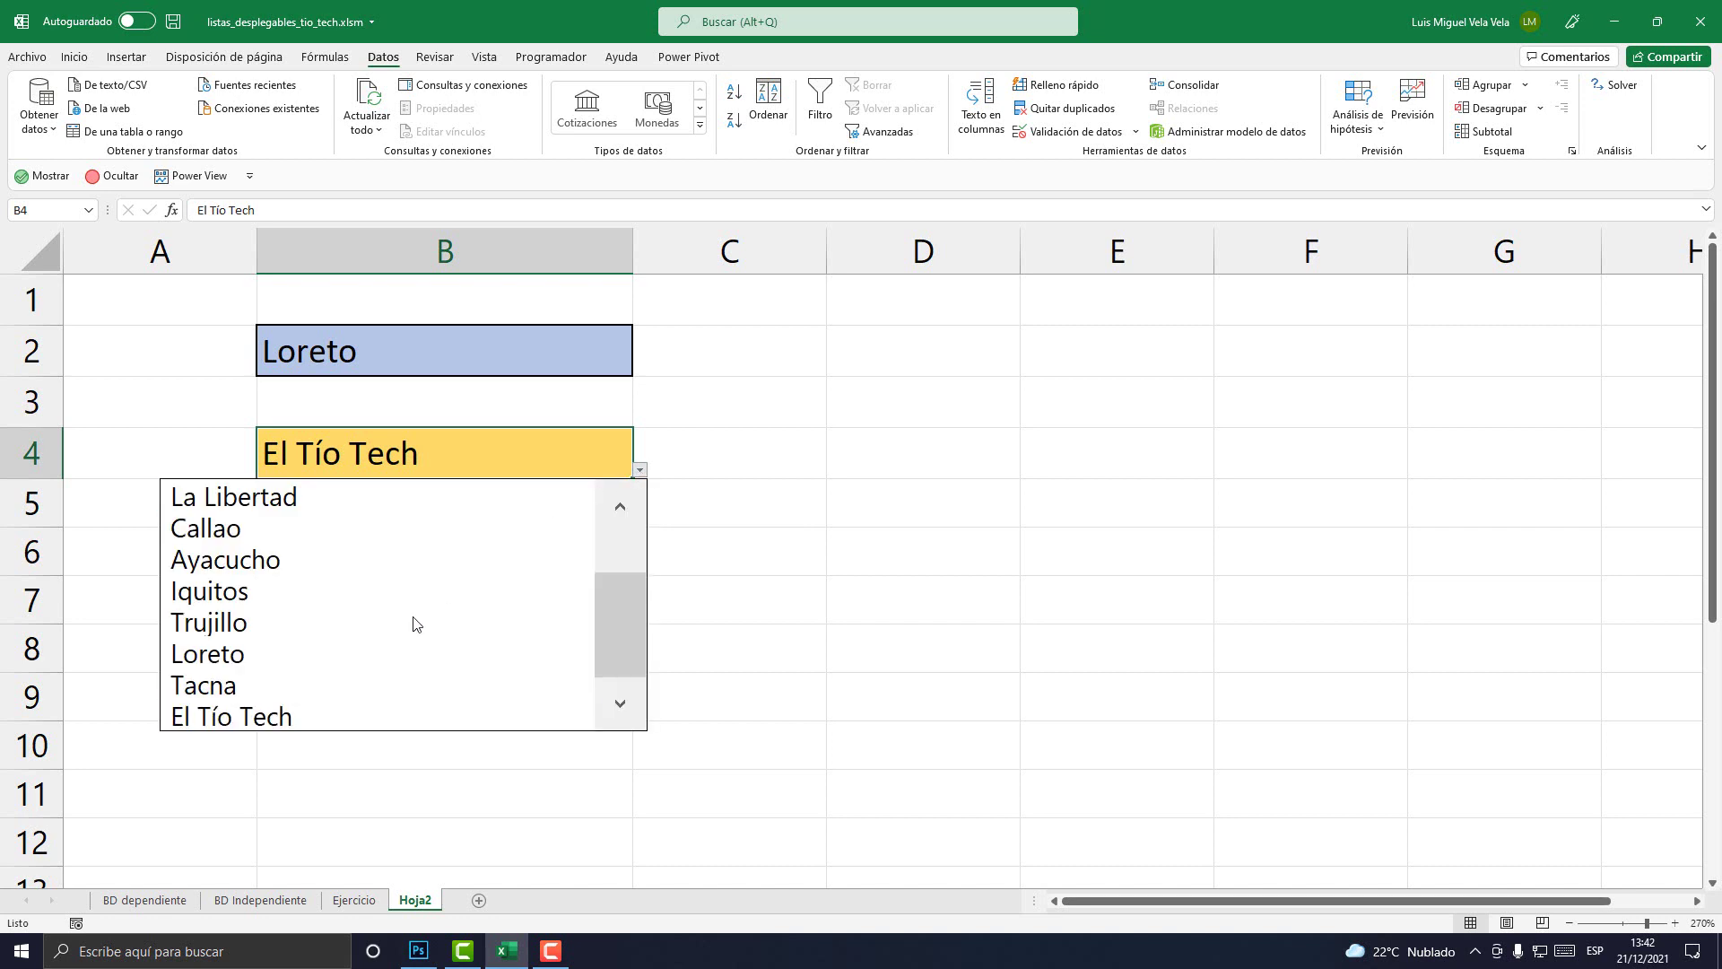
left_click(260, 715)
Compare B2's unchanged list with B4's list, then return to BD Independiente
left_click(448, 346)
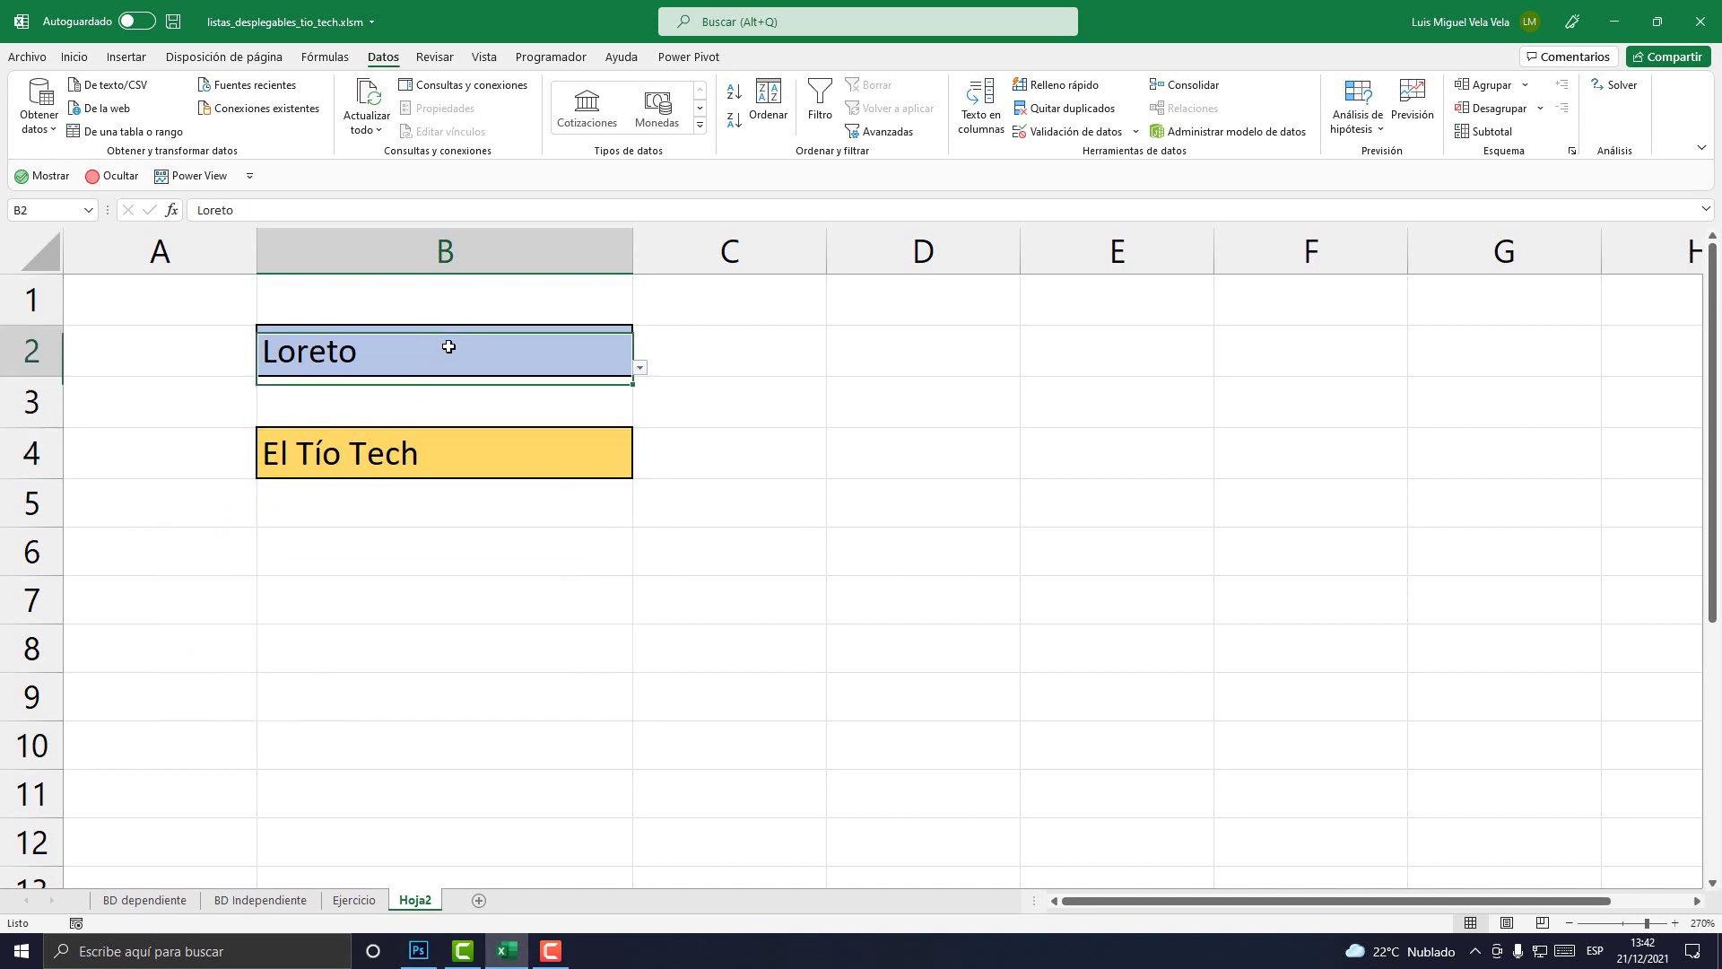
left_click(640, 367)
left_click_drag(619, 489, 642, 355)
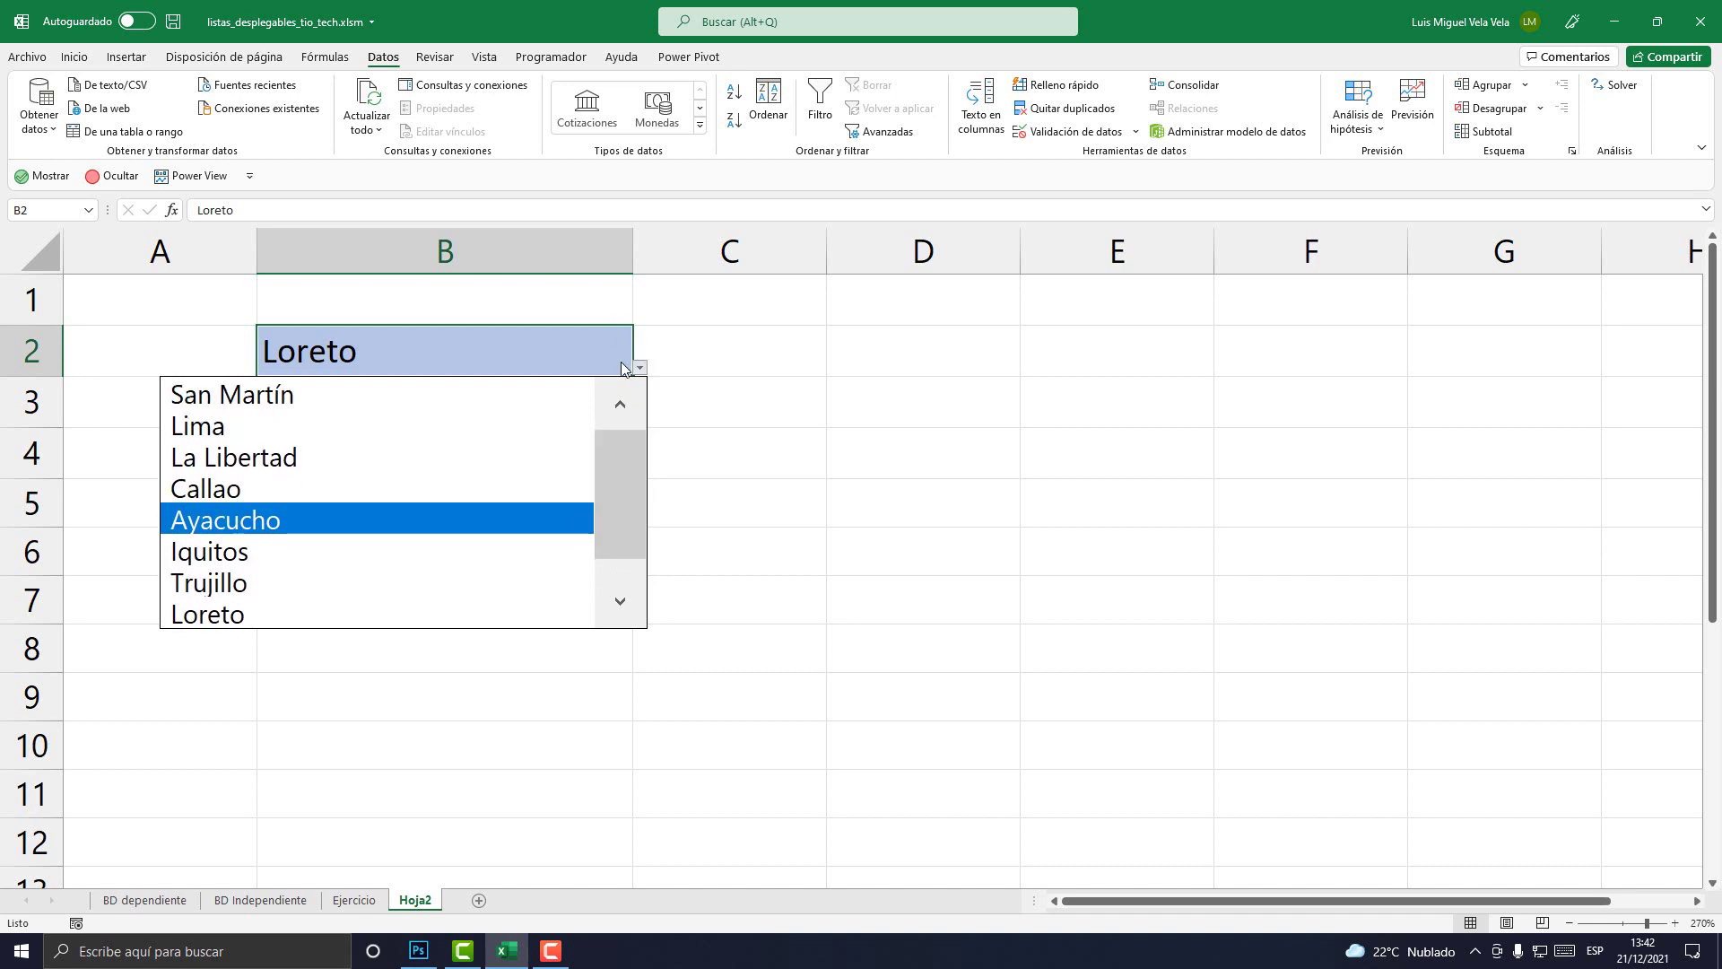
left_click_drag(642, 492, 646, 600)
key("Escape")
left_click(565, 438)
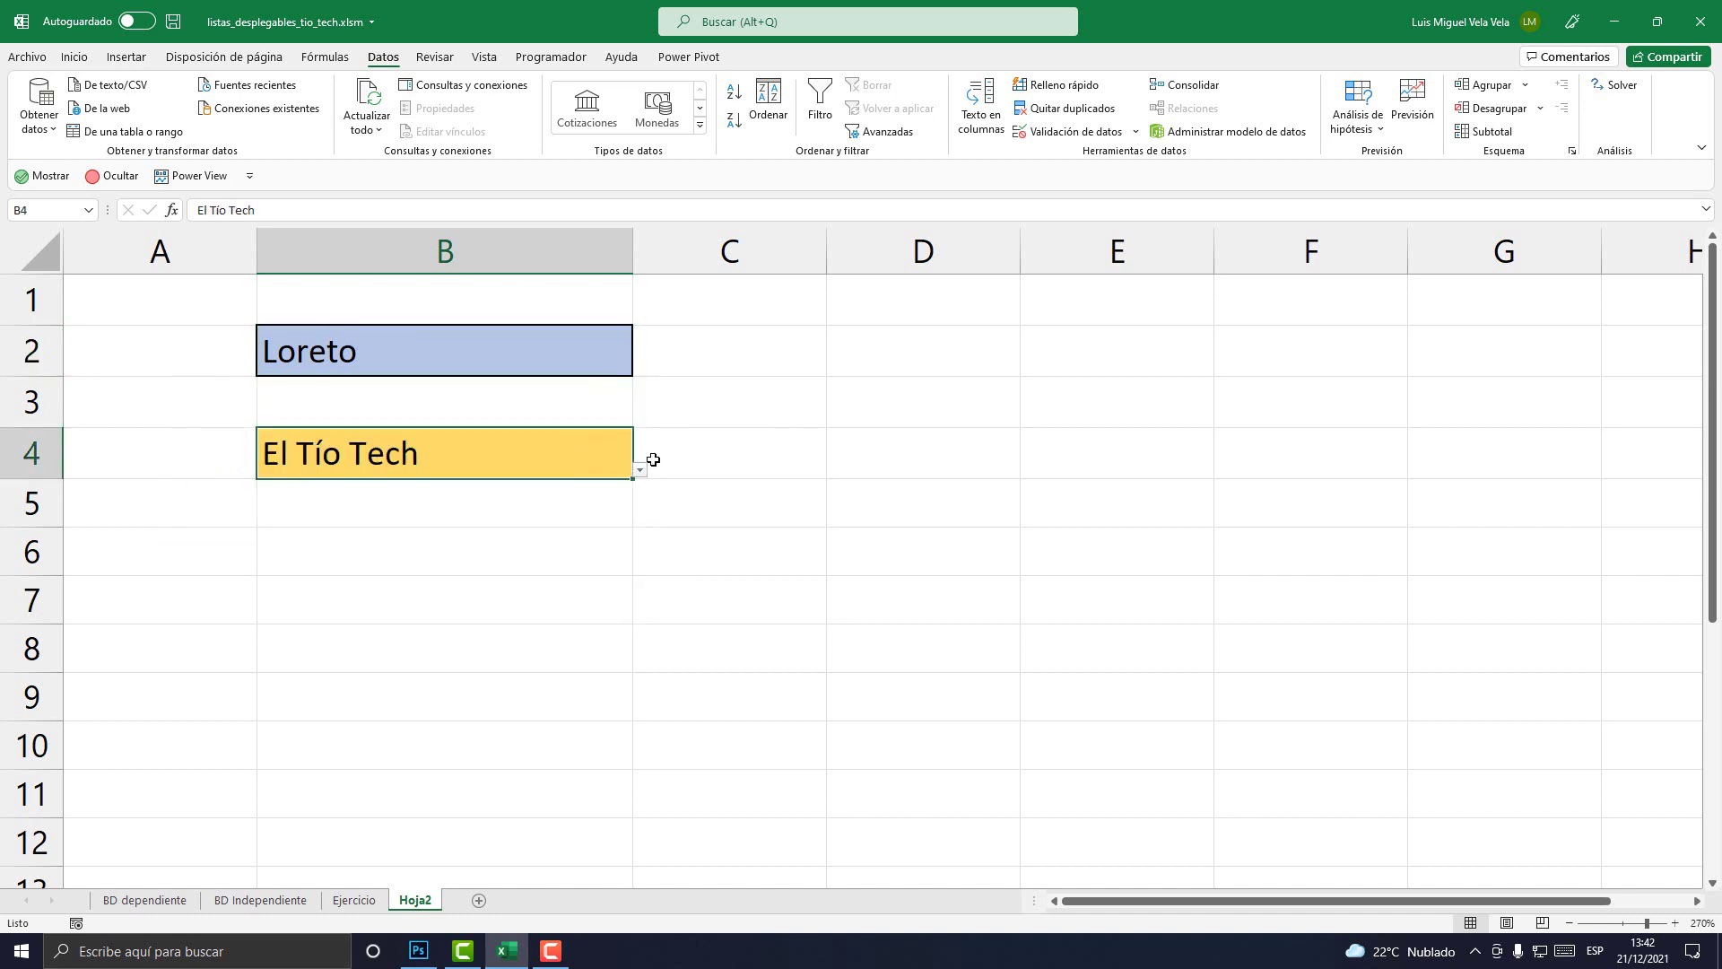
left_click(638, 473)
left_click(628, 467)
left_click(639, 469)
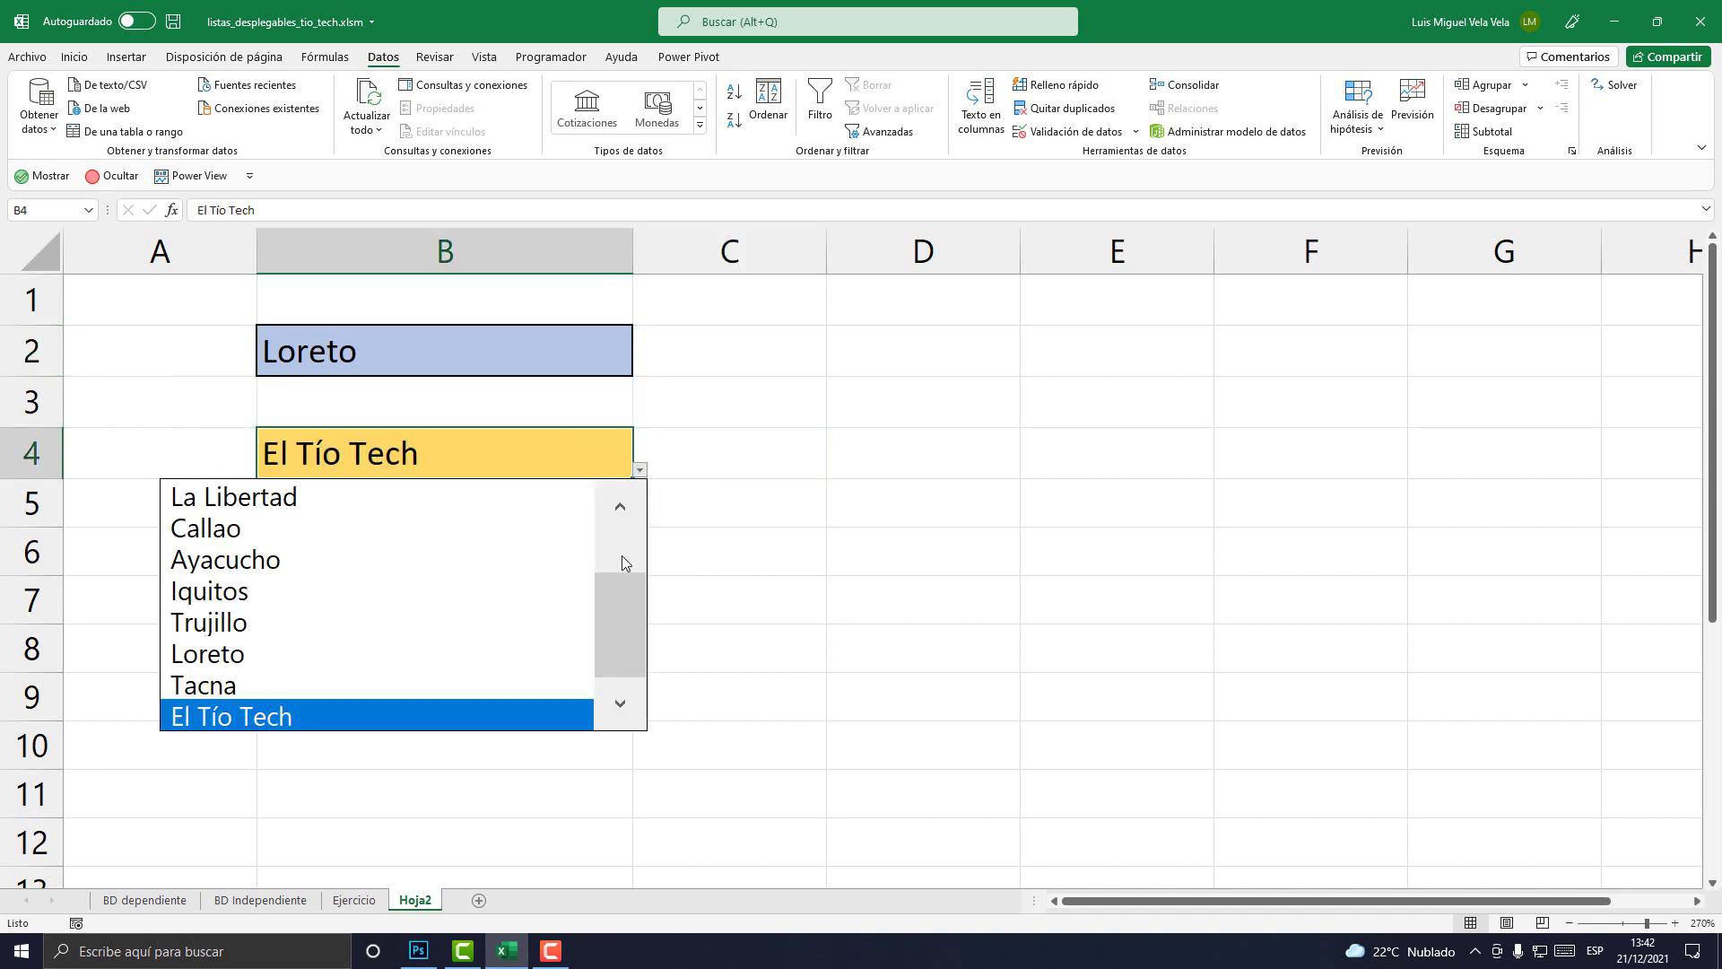
scroll(628, 538, "up", 1)
left_click(264, 900)
Type a new person's name into B13, below El Tío Tech, on BD Independiente
left_click(260, 899)
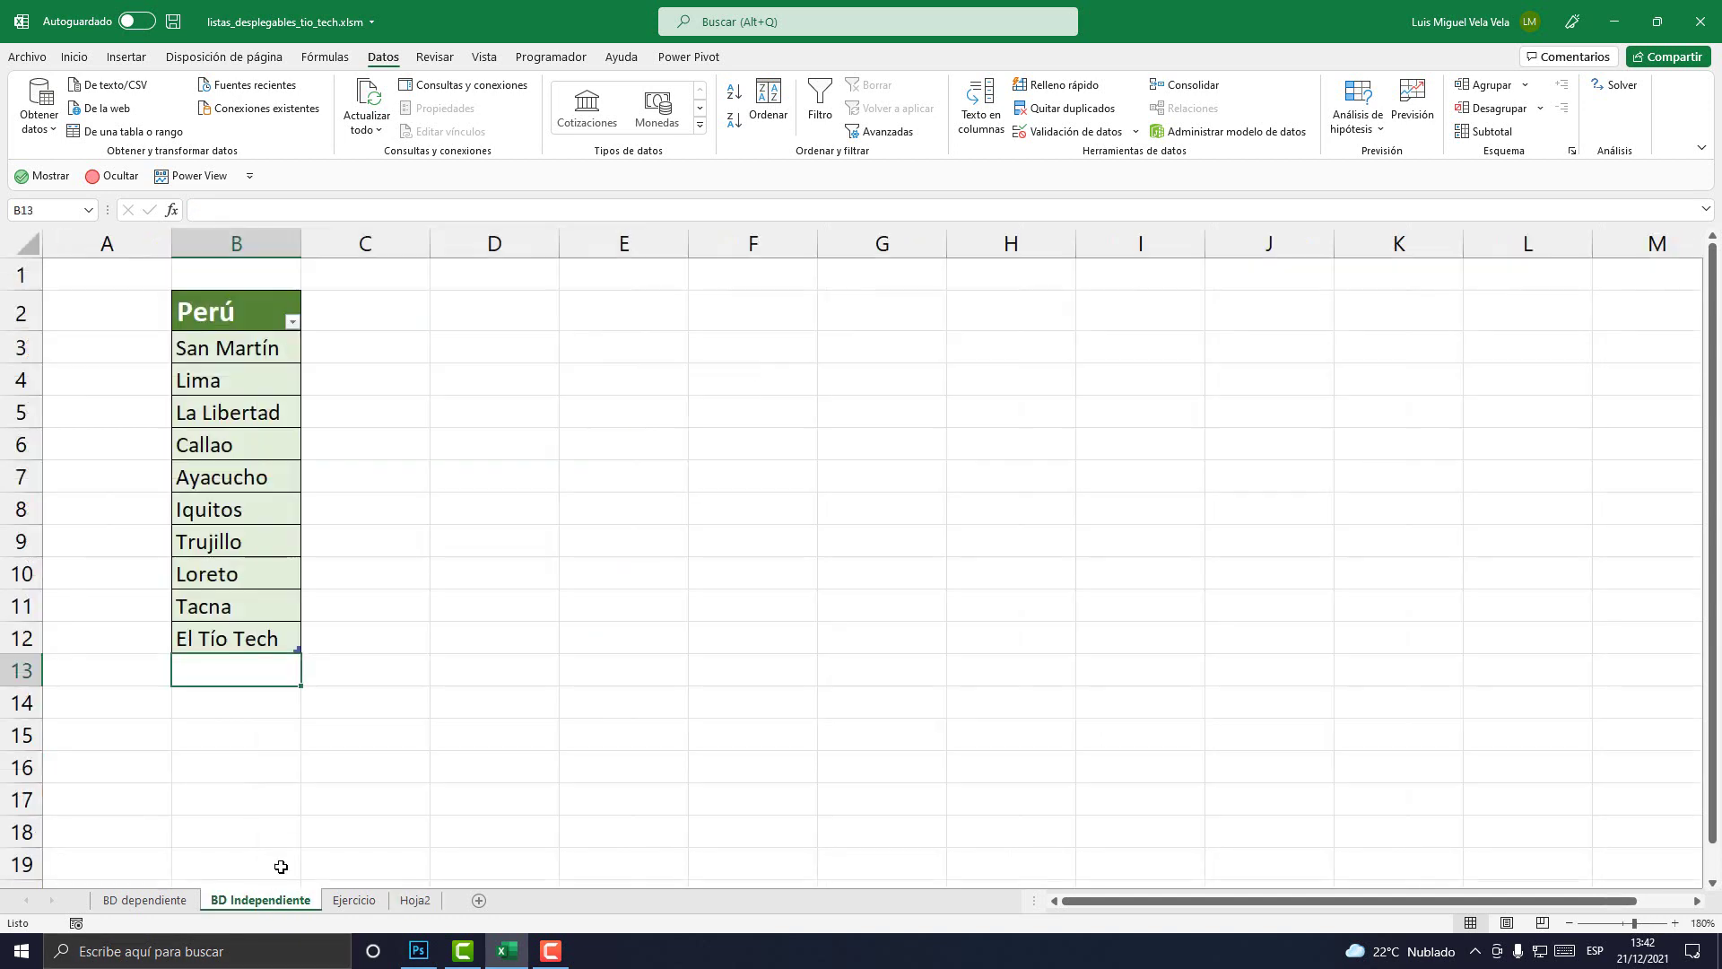
type("Miguel")
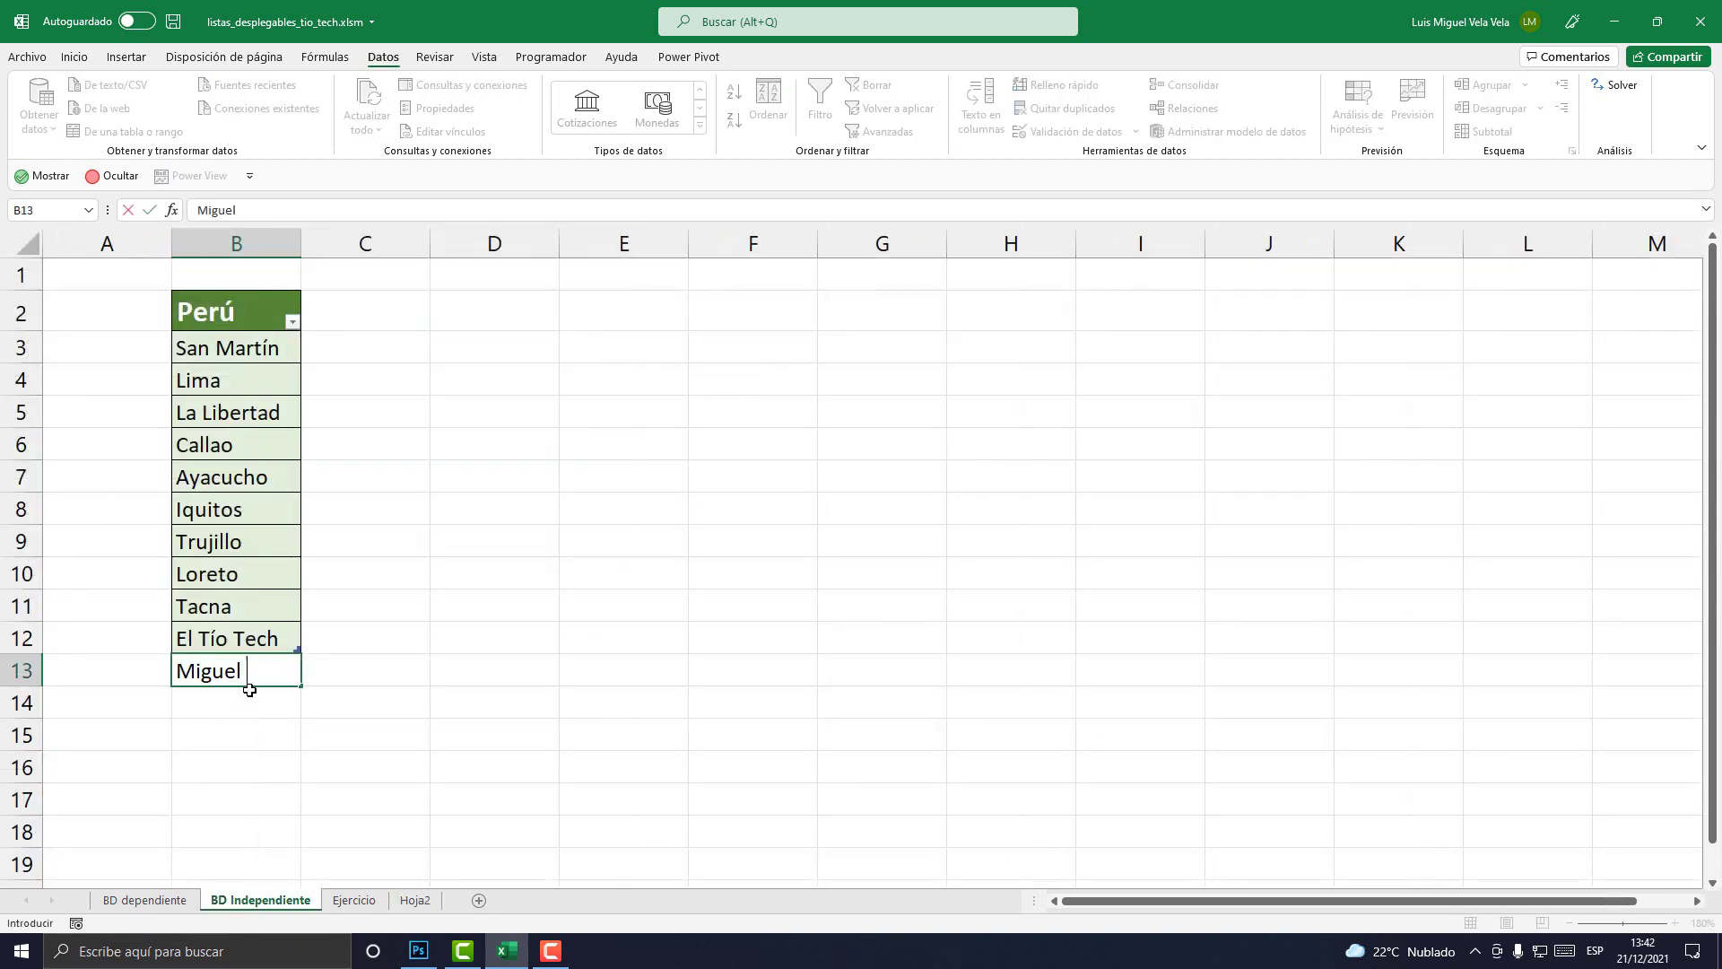
type(" Vela")
key("Return")
Pick the newly added name from Hoja2's B4 drop-down and confirm it is listed
left_click(417, 901)
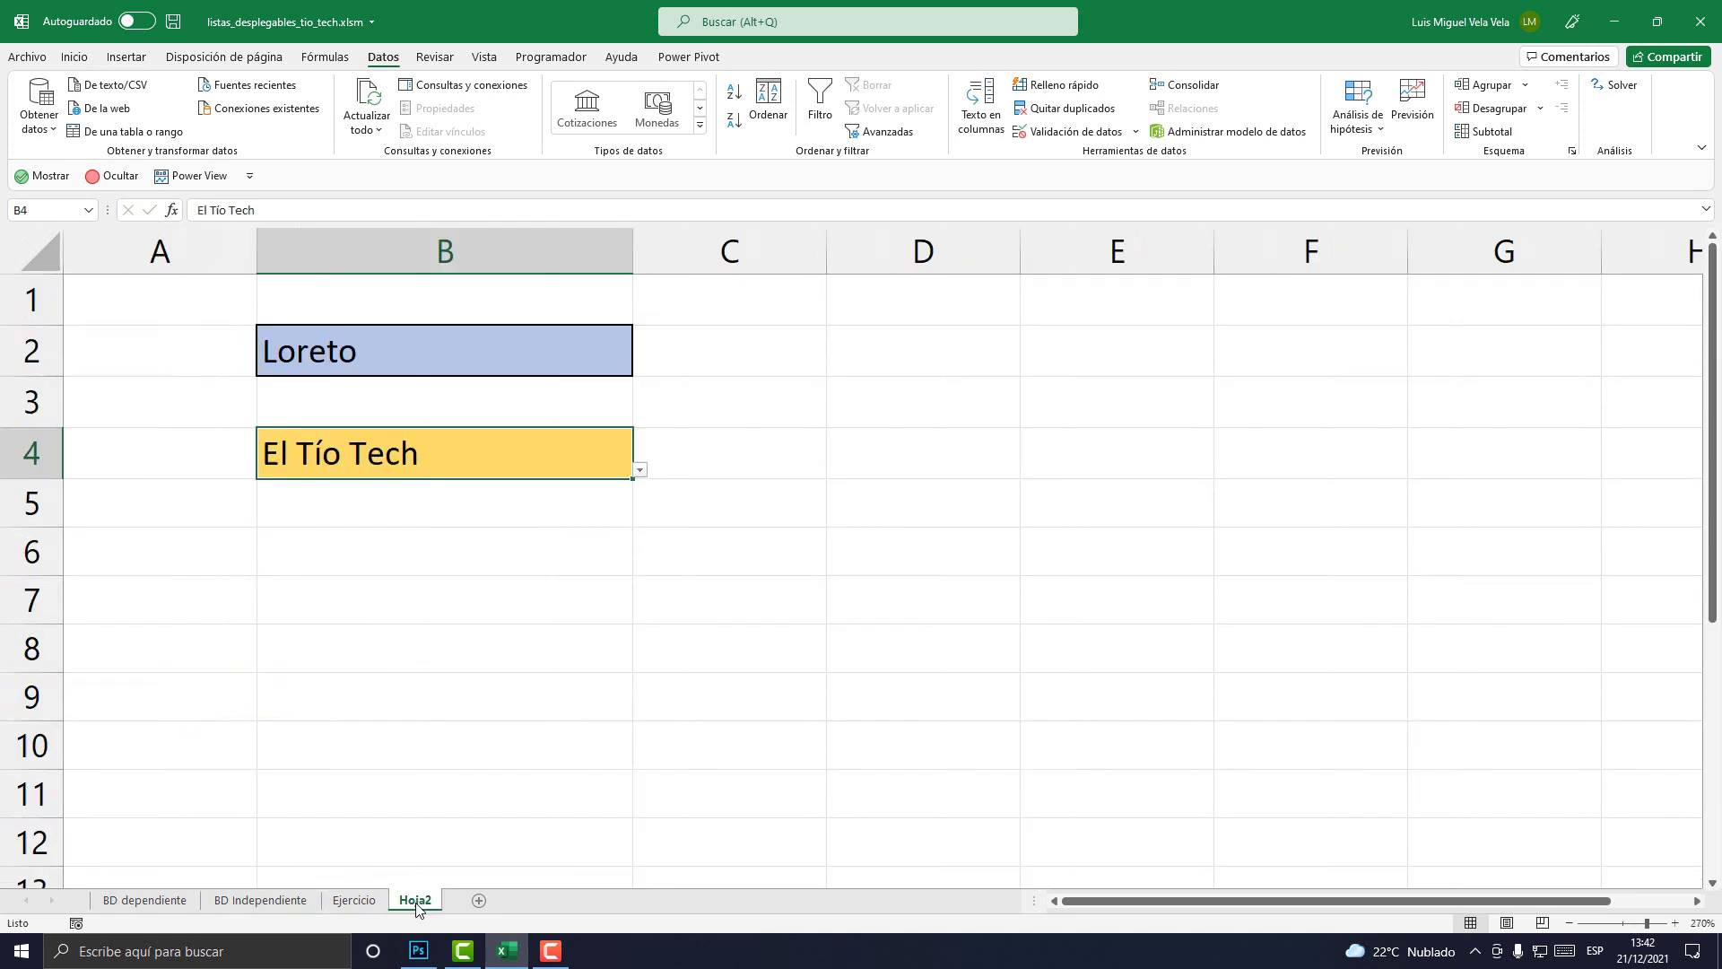
left_click(640, 470)
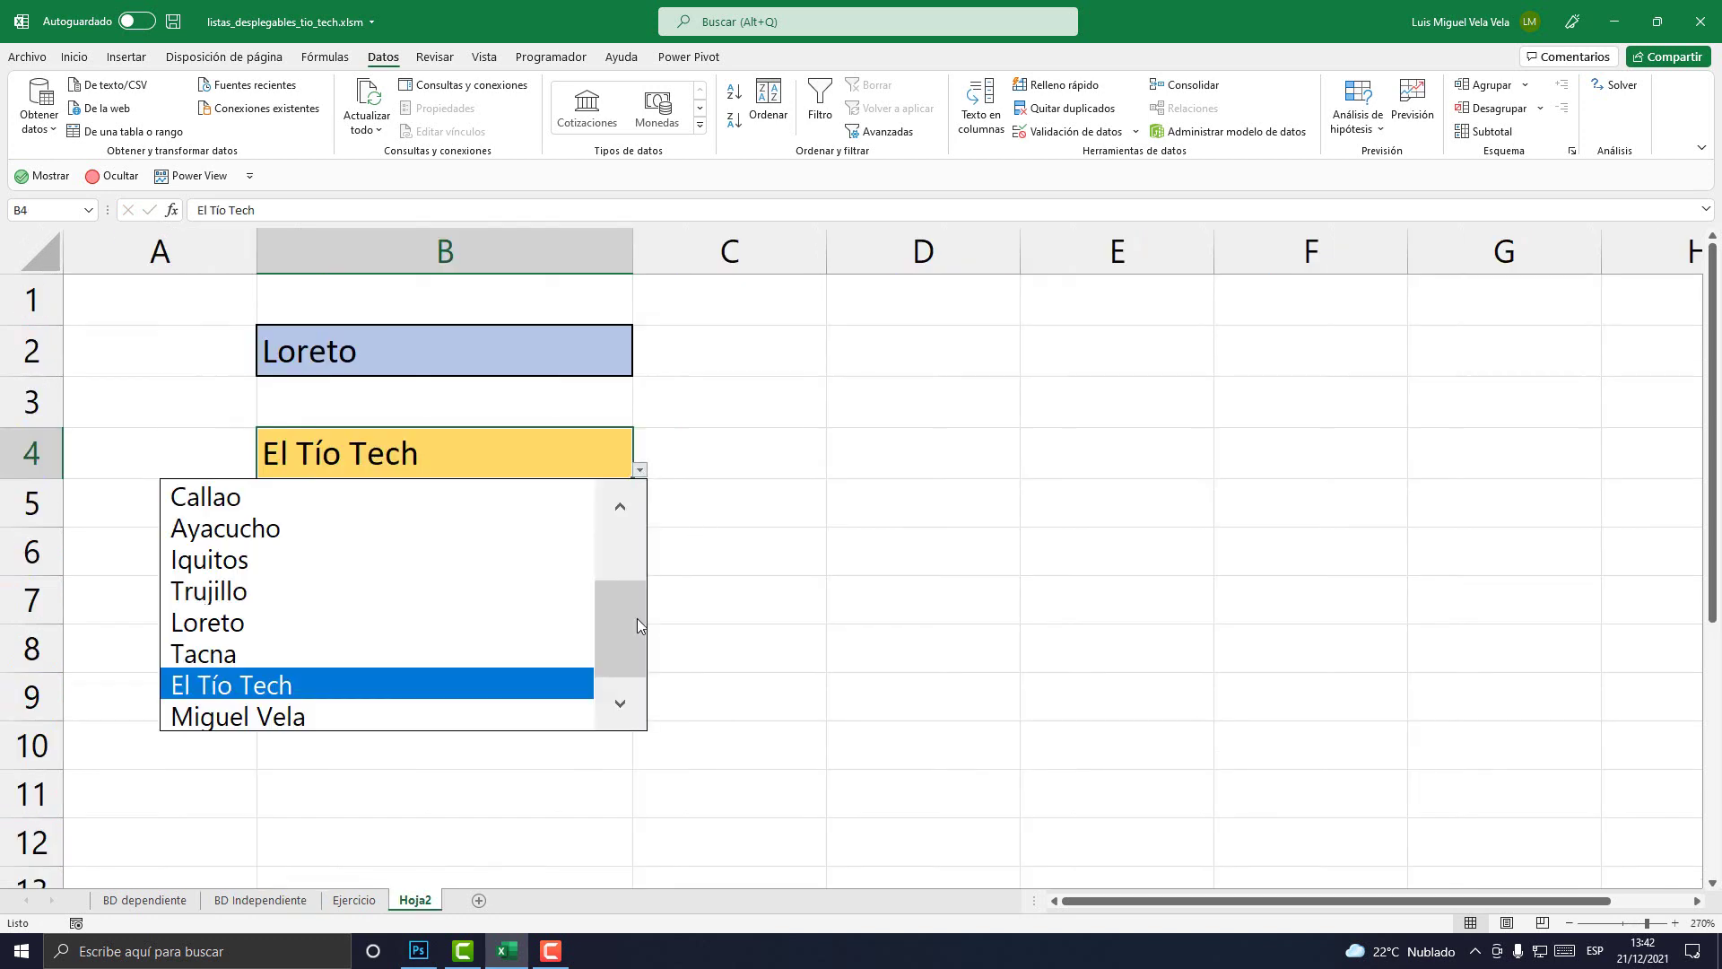
left_click(269, 718)
left_click(640, 470)
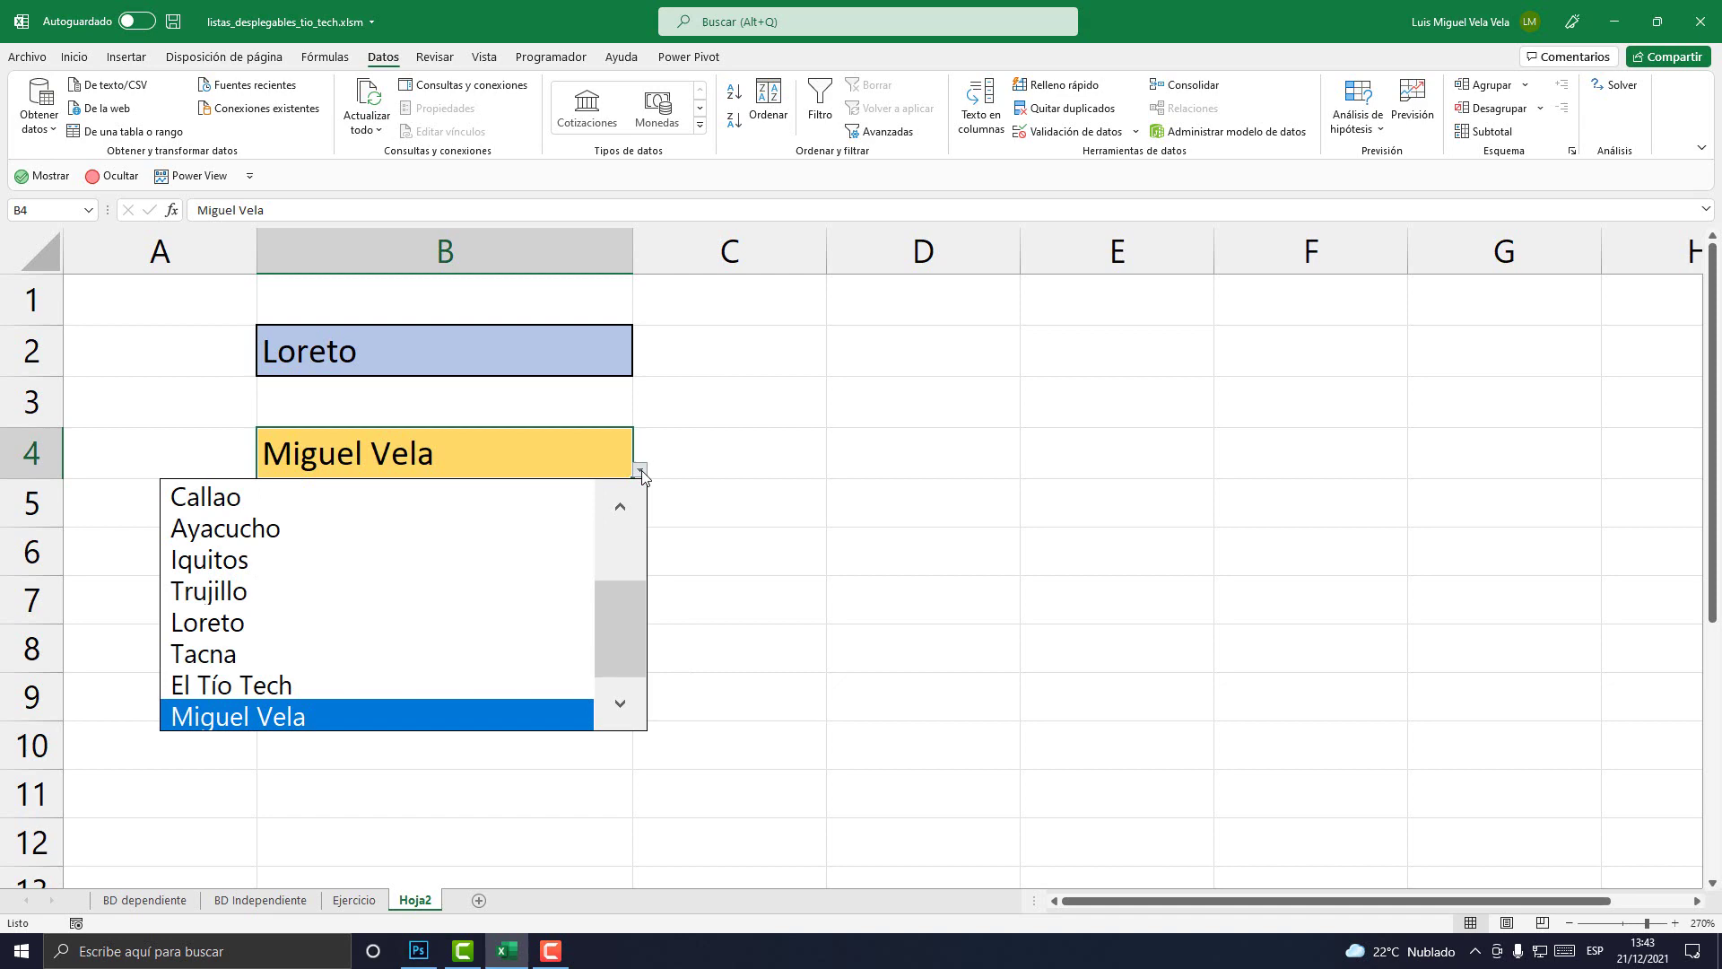
left_click(261, 900)
On Ejercicio, choose Perú in F6 and Ayacucho in G6, then return to Hoja2
left_click(355, 900)
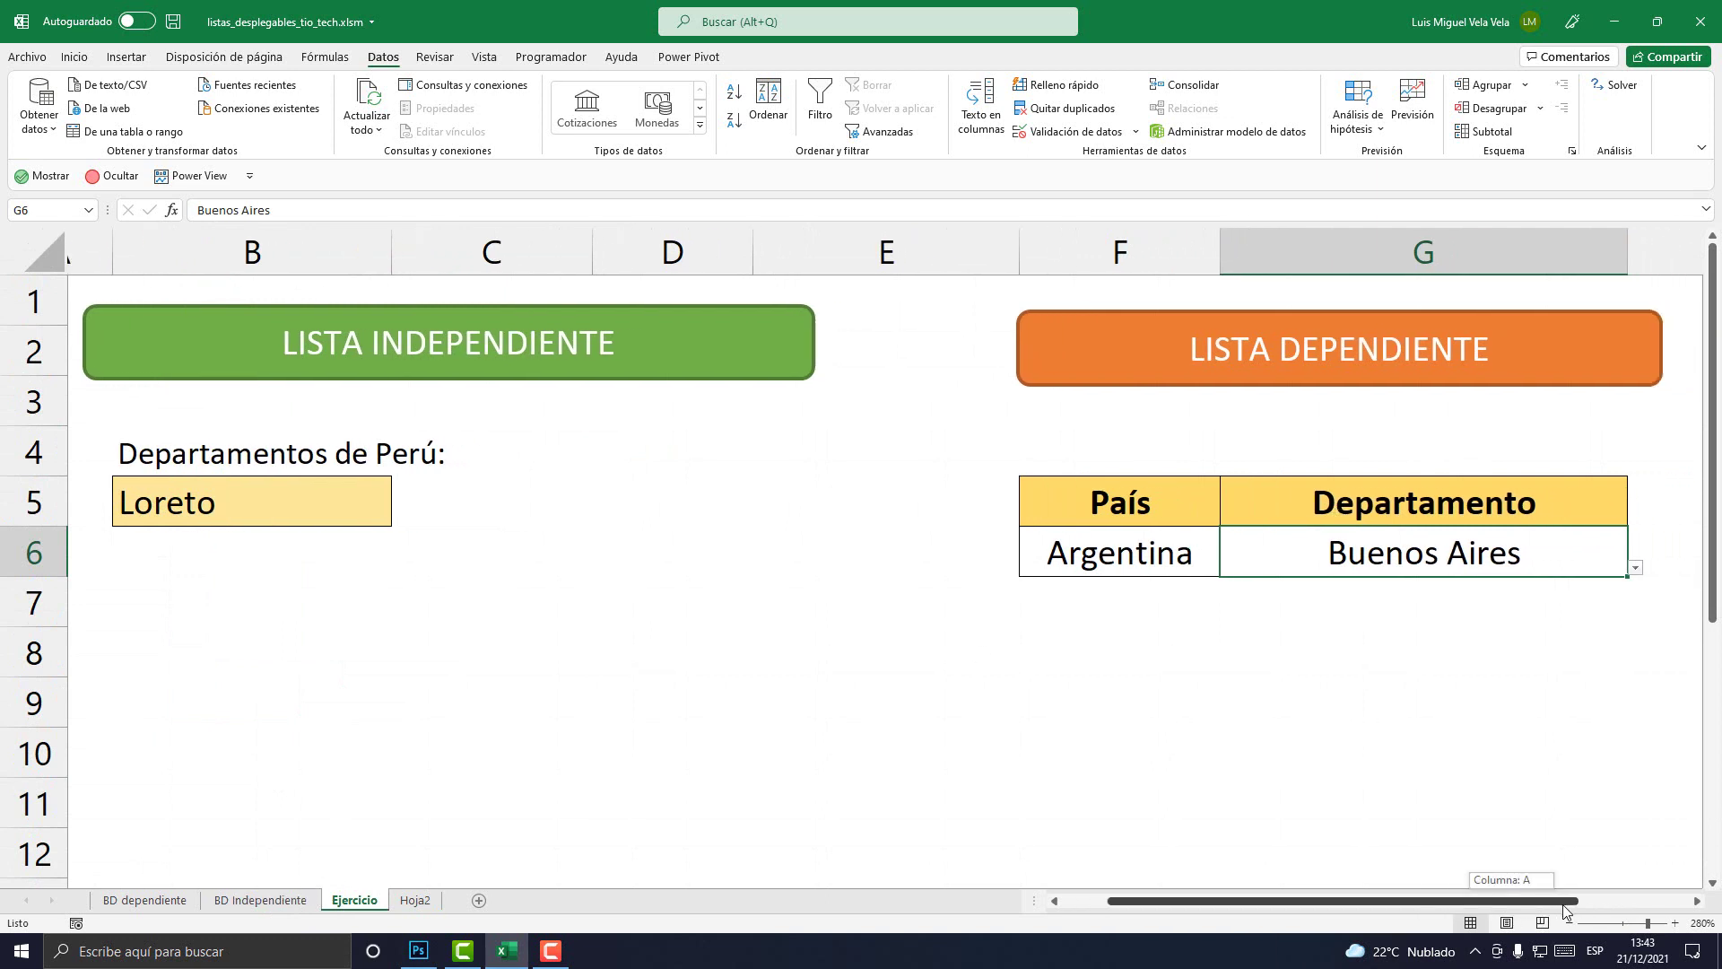
scroll(1203, 610, "right", 5)
left_click(771, 555)
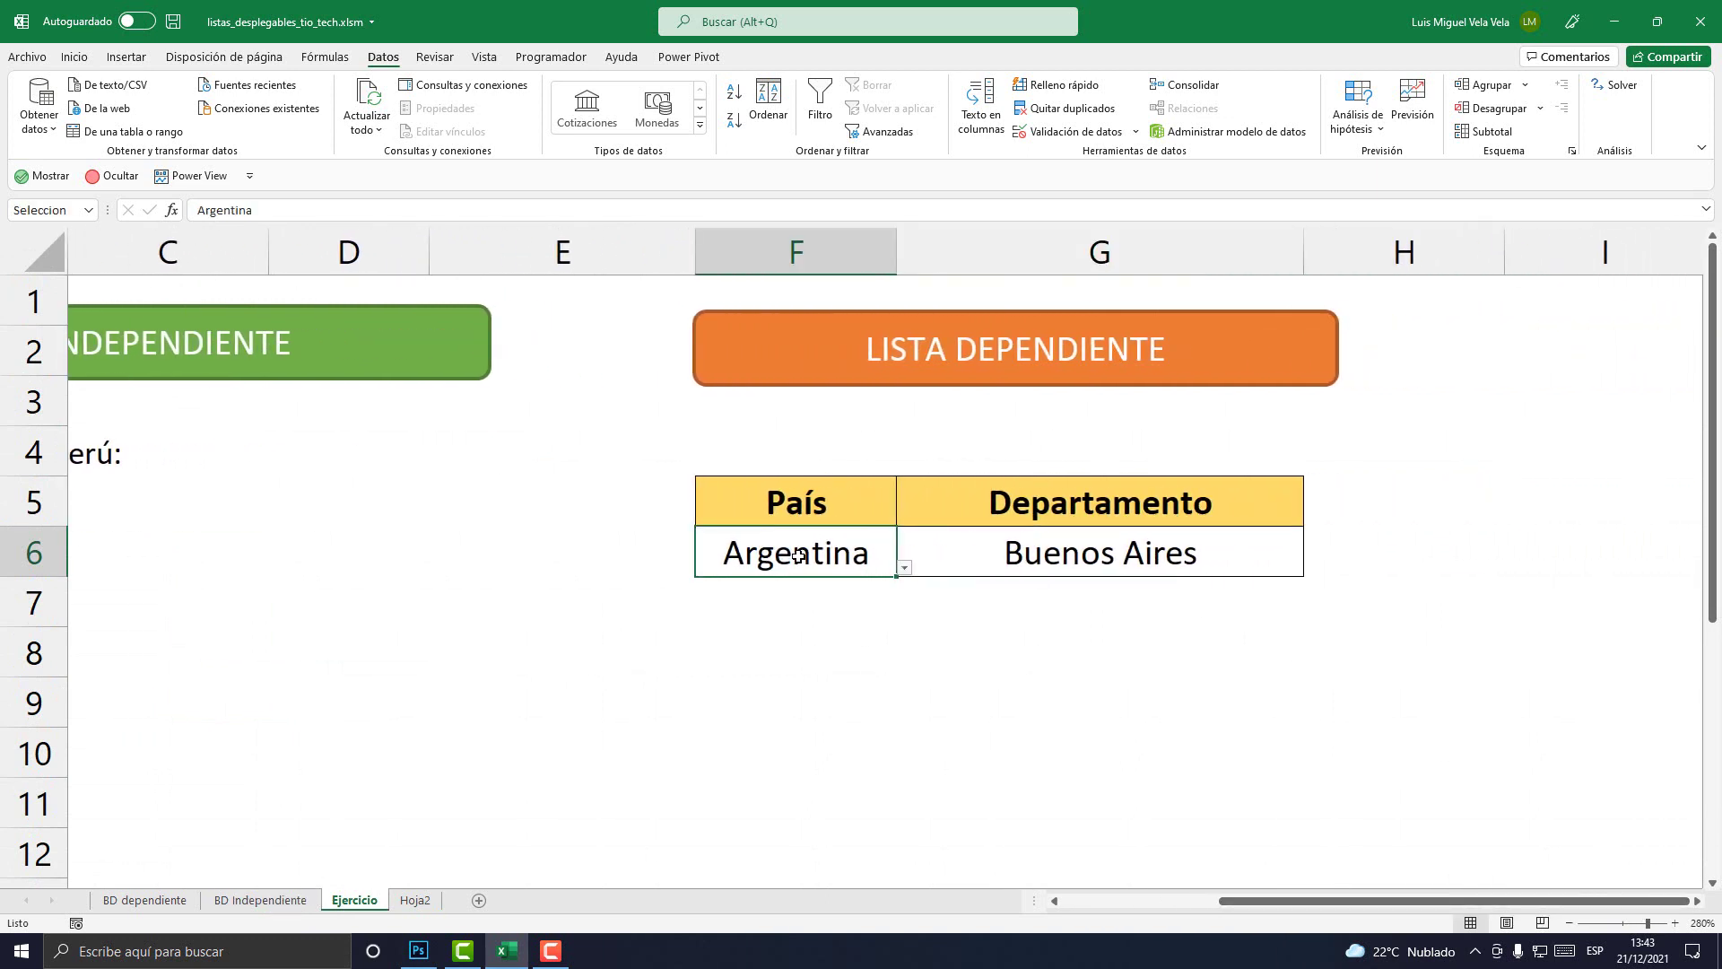
left_click(904, 568)
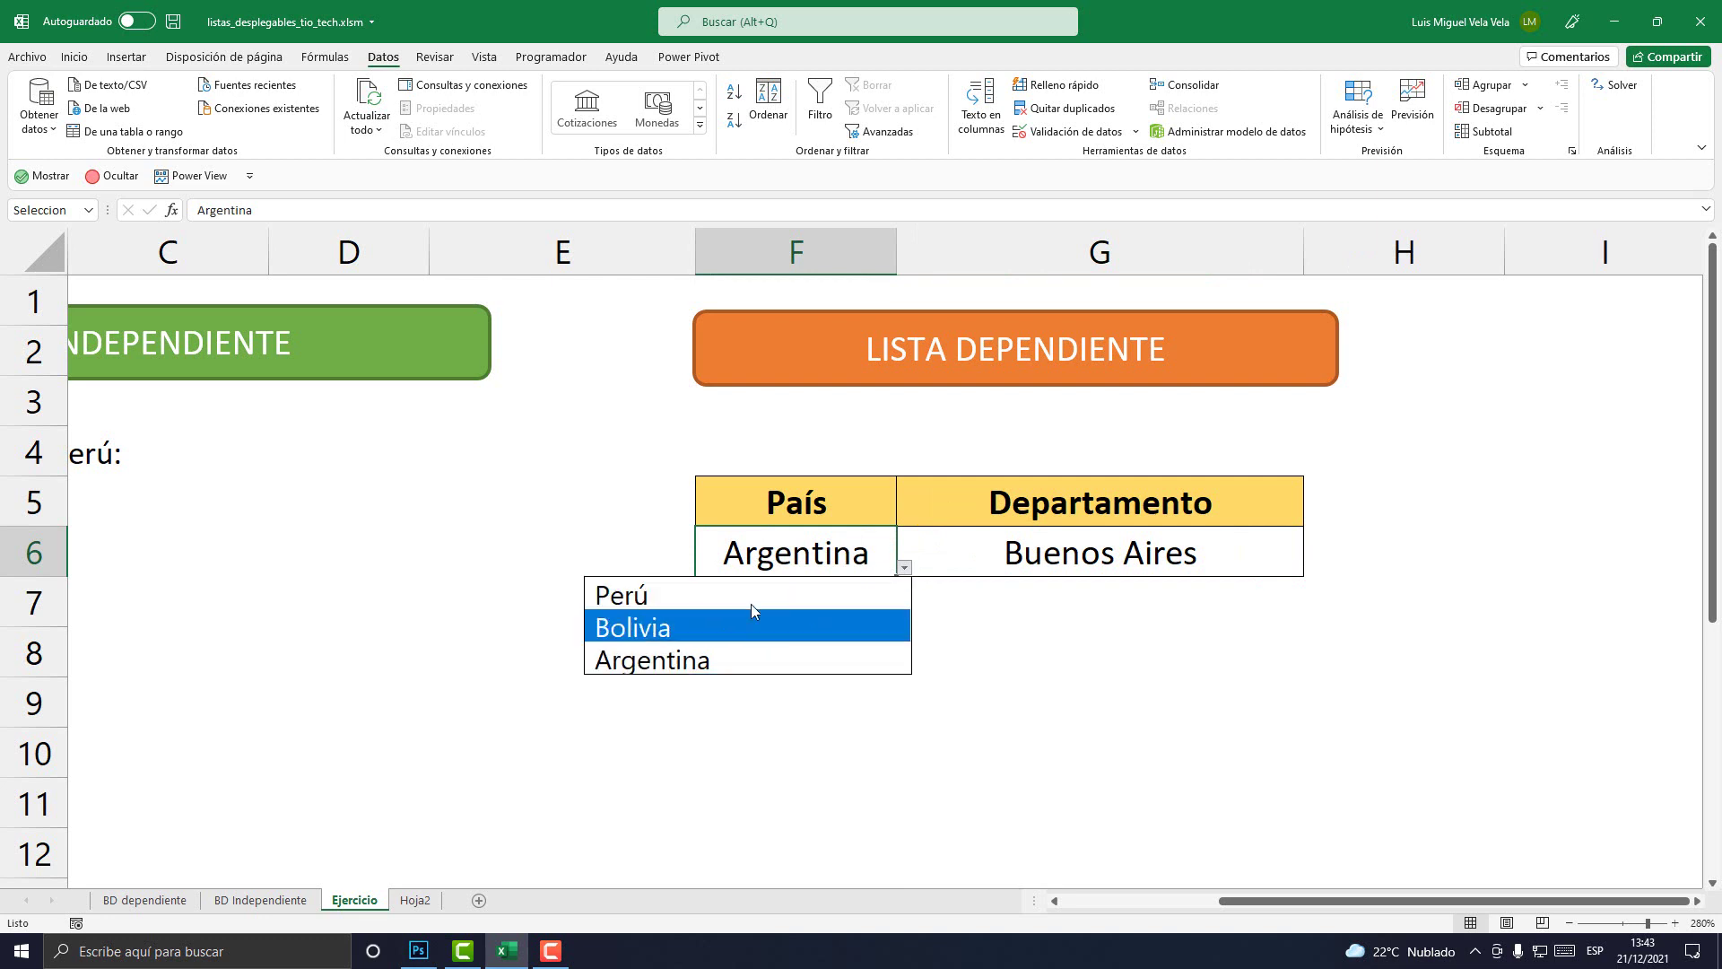
left_click(801, 593)
left_click(1087, 561)
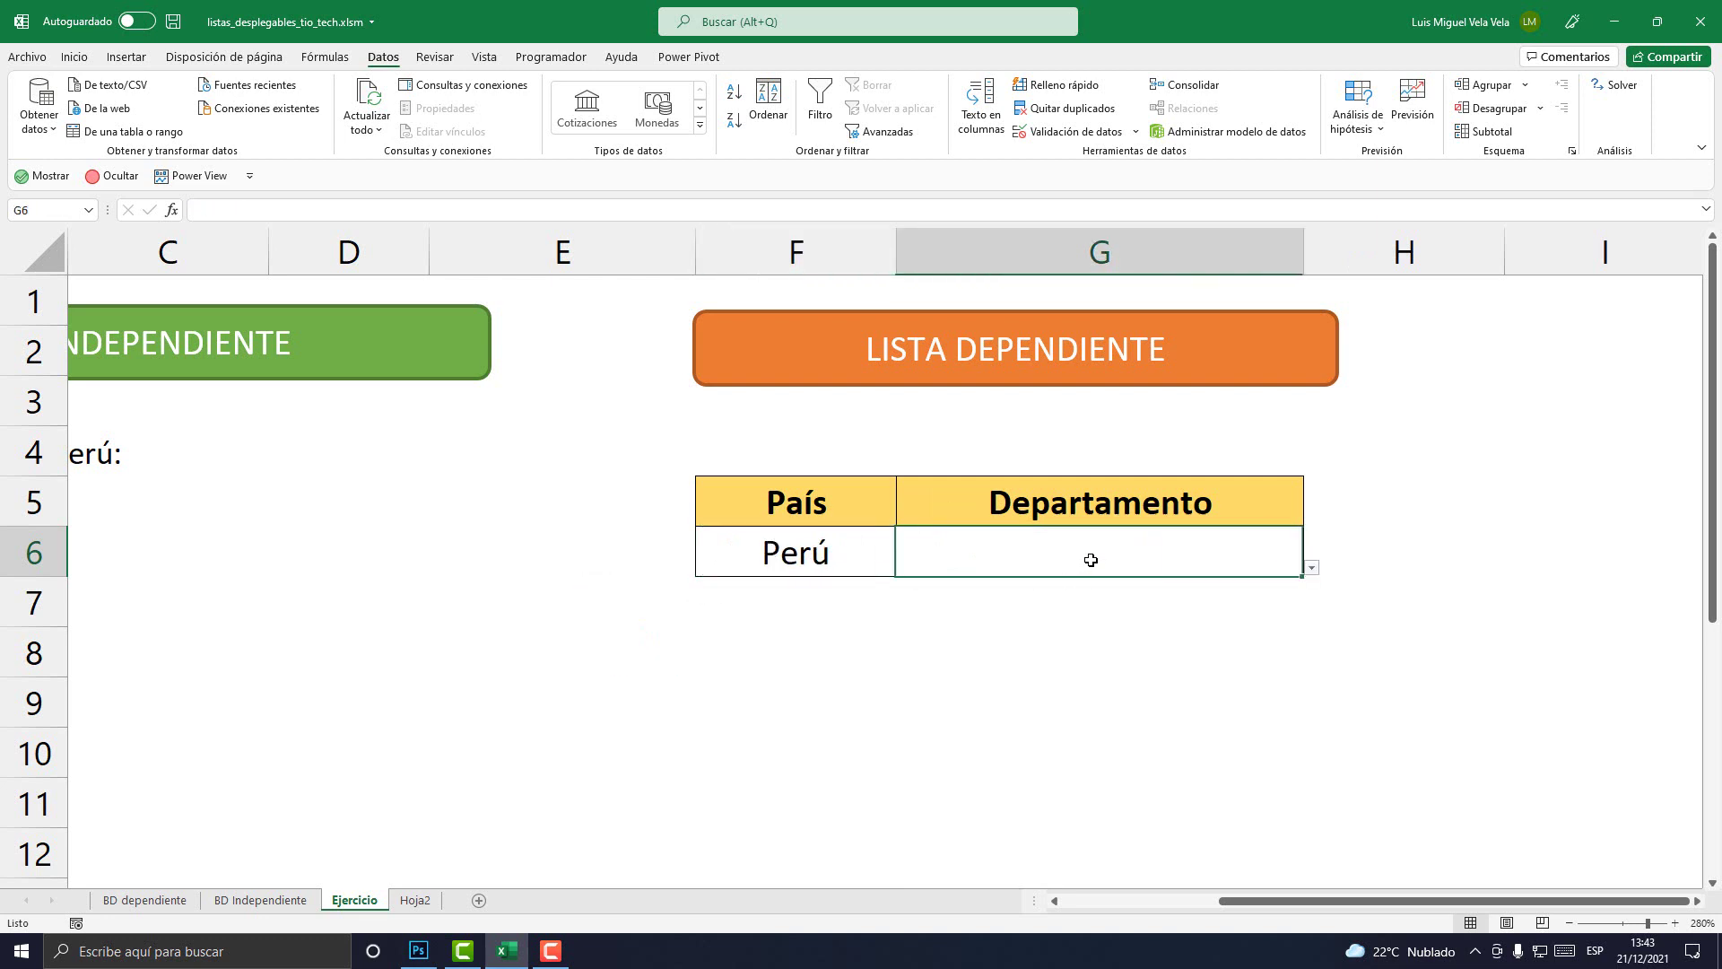
left_click(1312, 568)
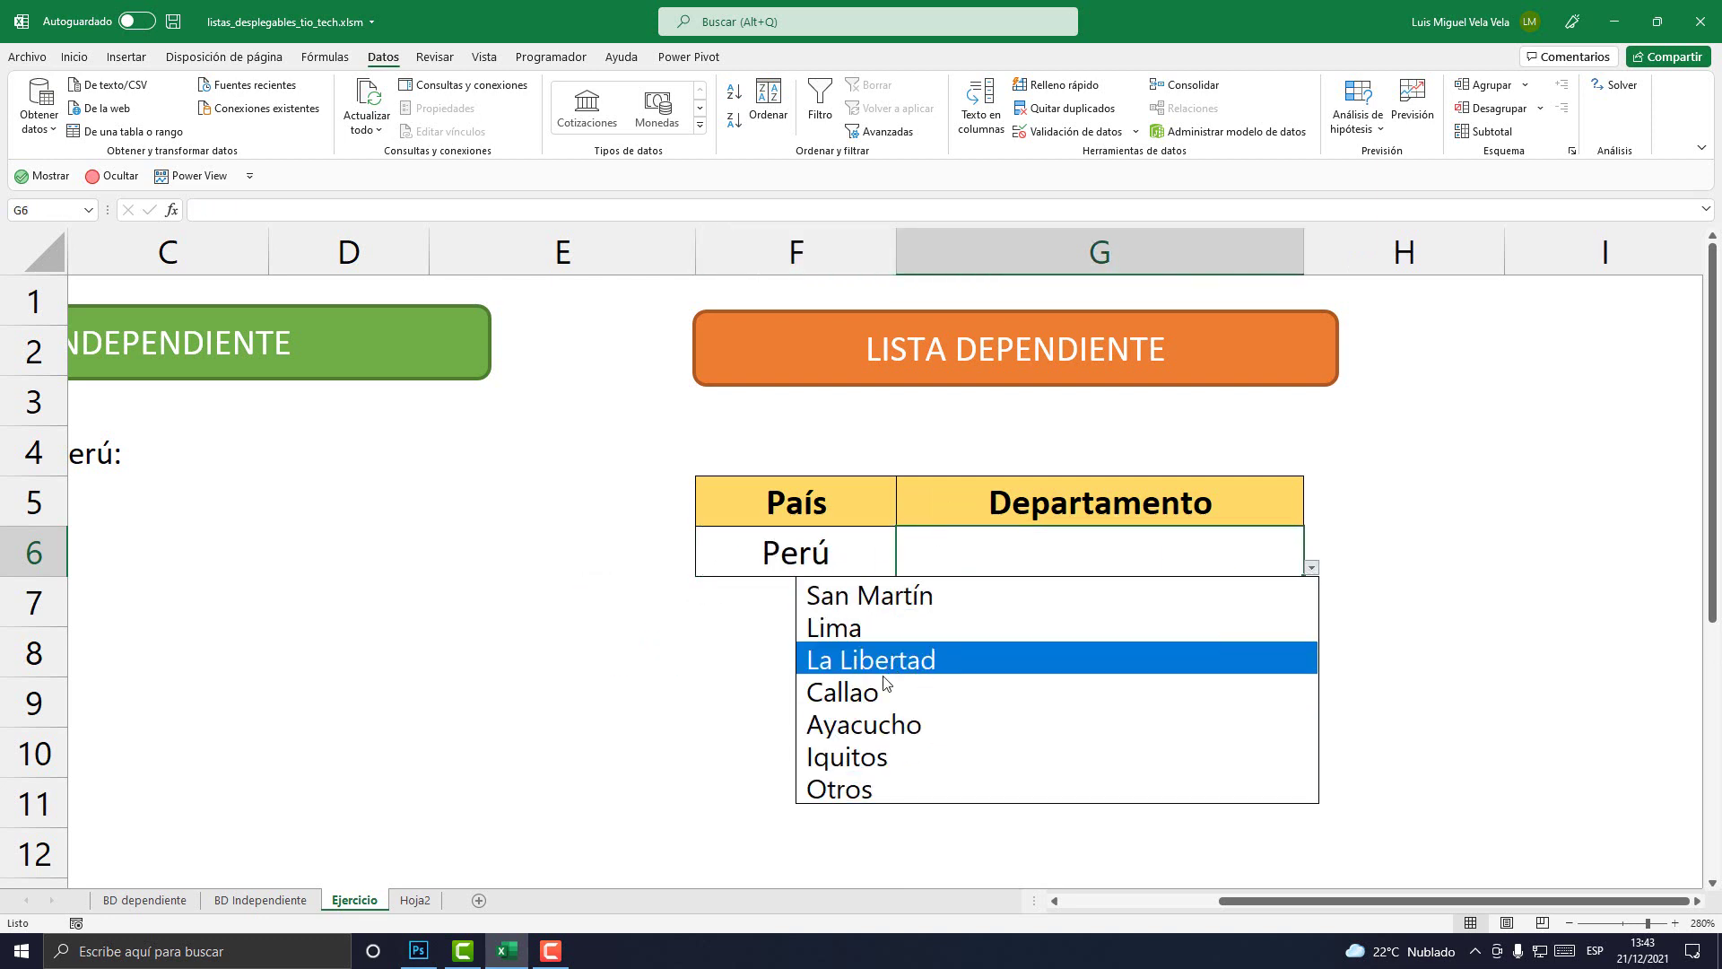
left_click(934, 718)
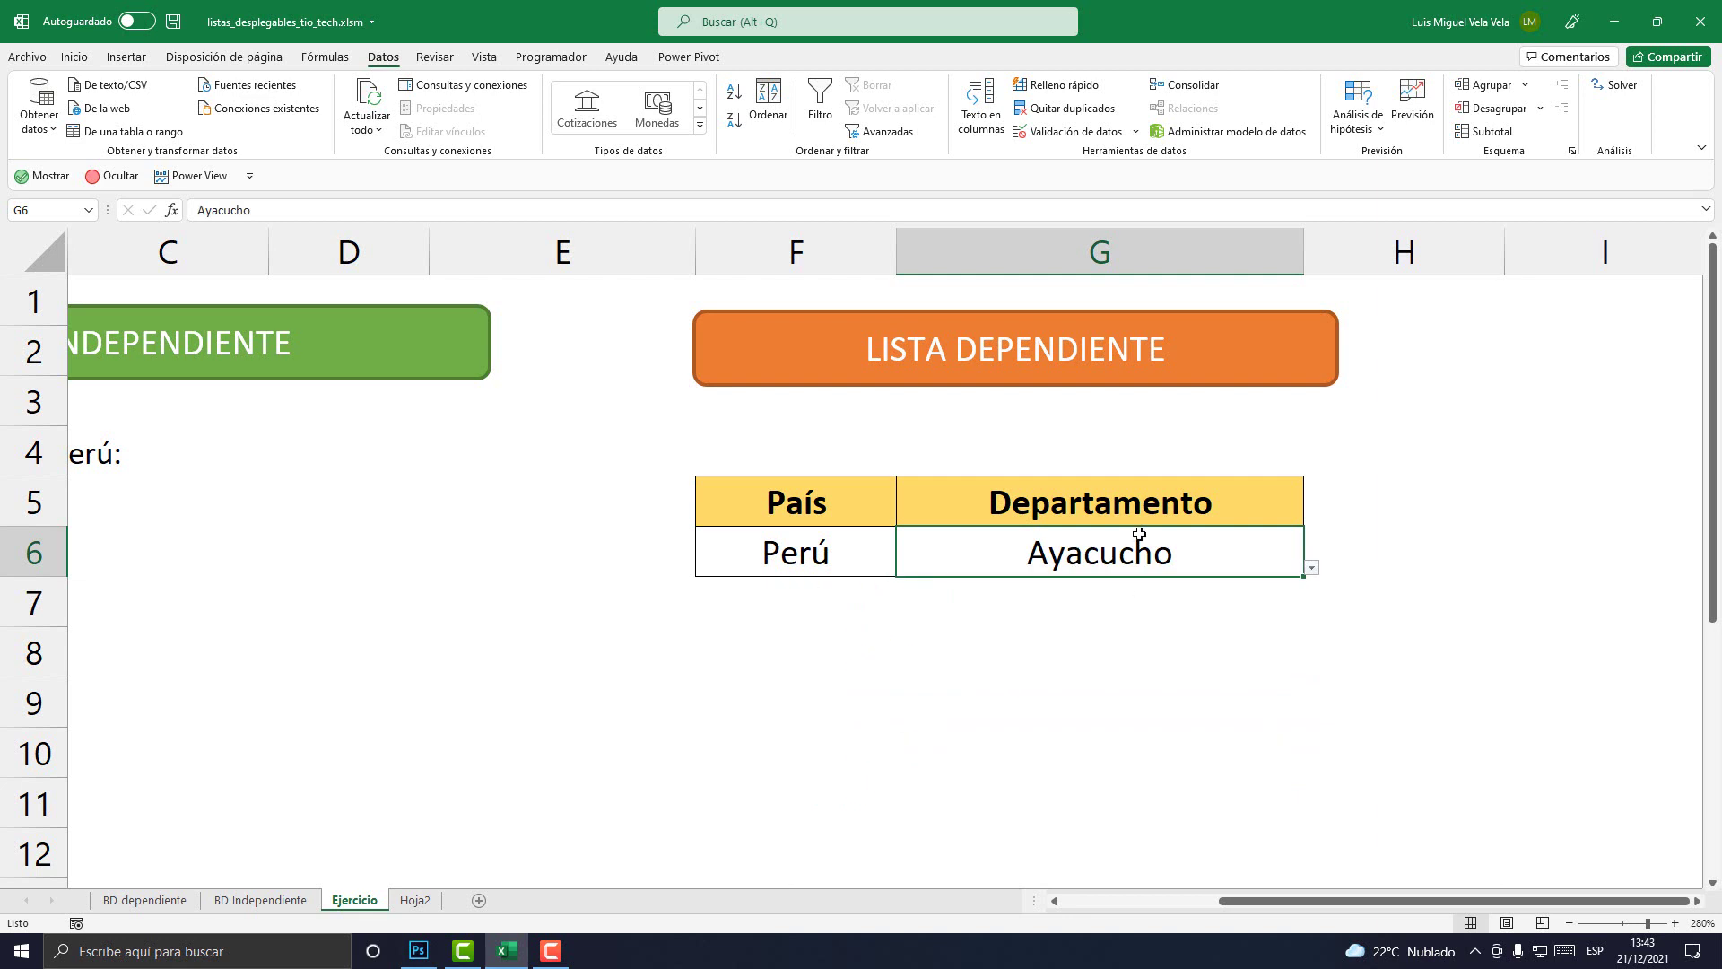
left_click(859, 538)
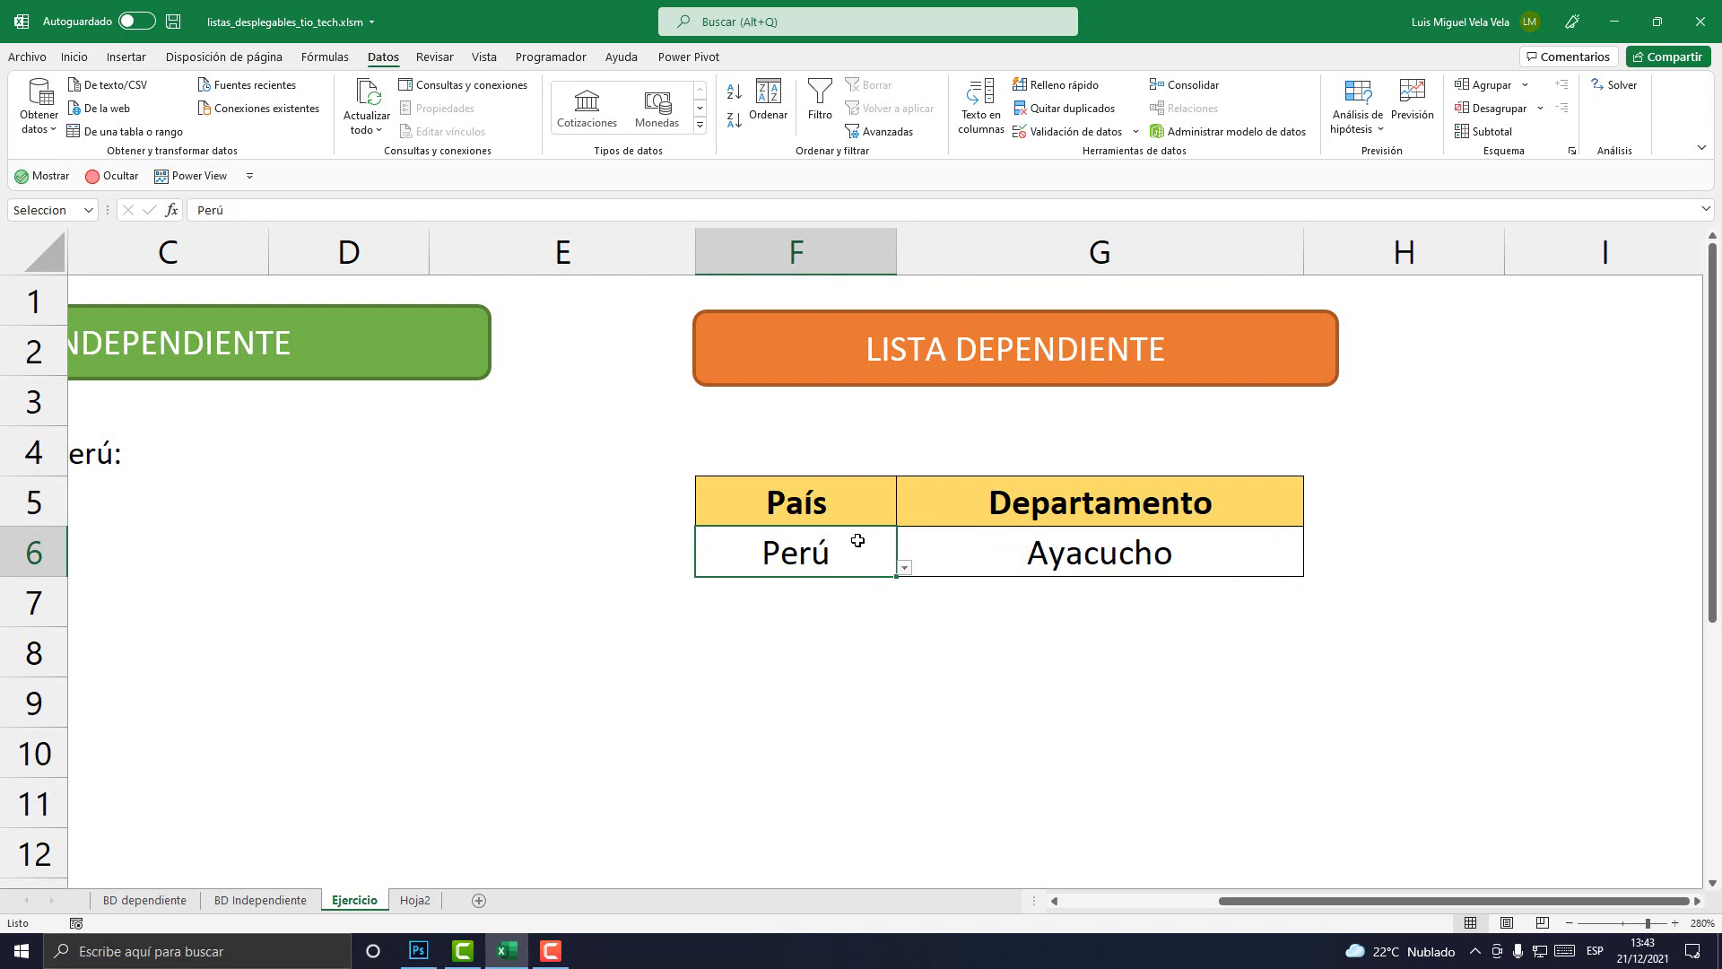
left_click(415, 900)
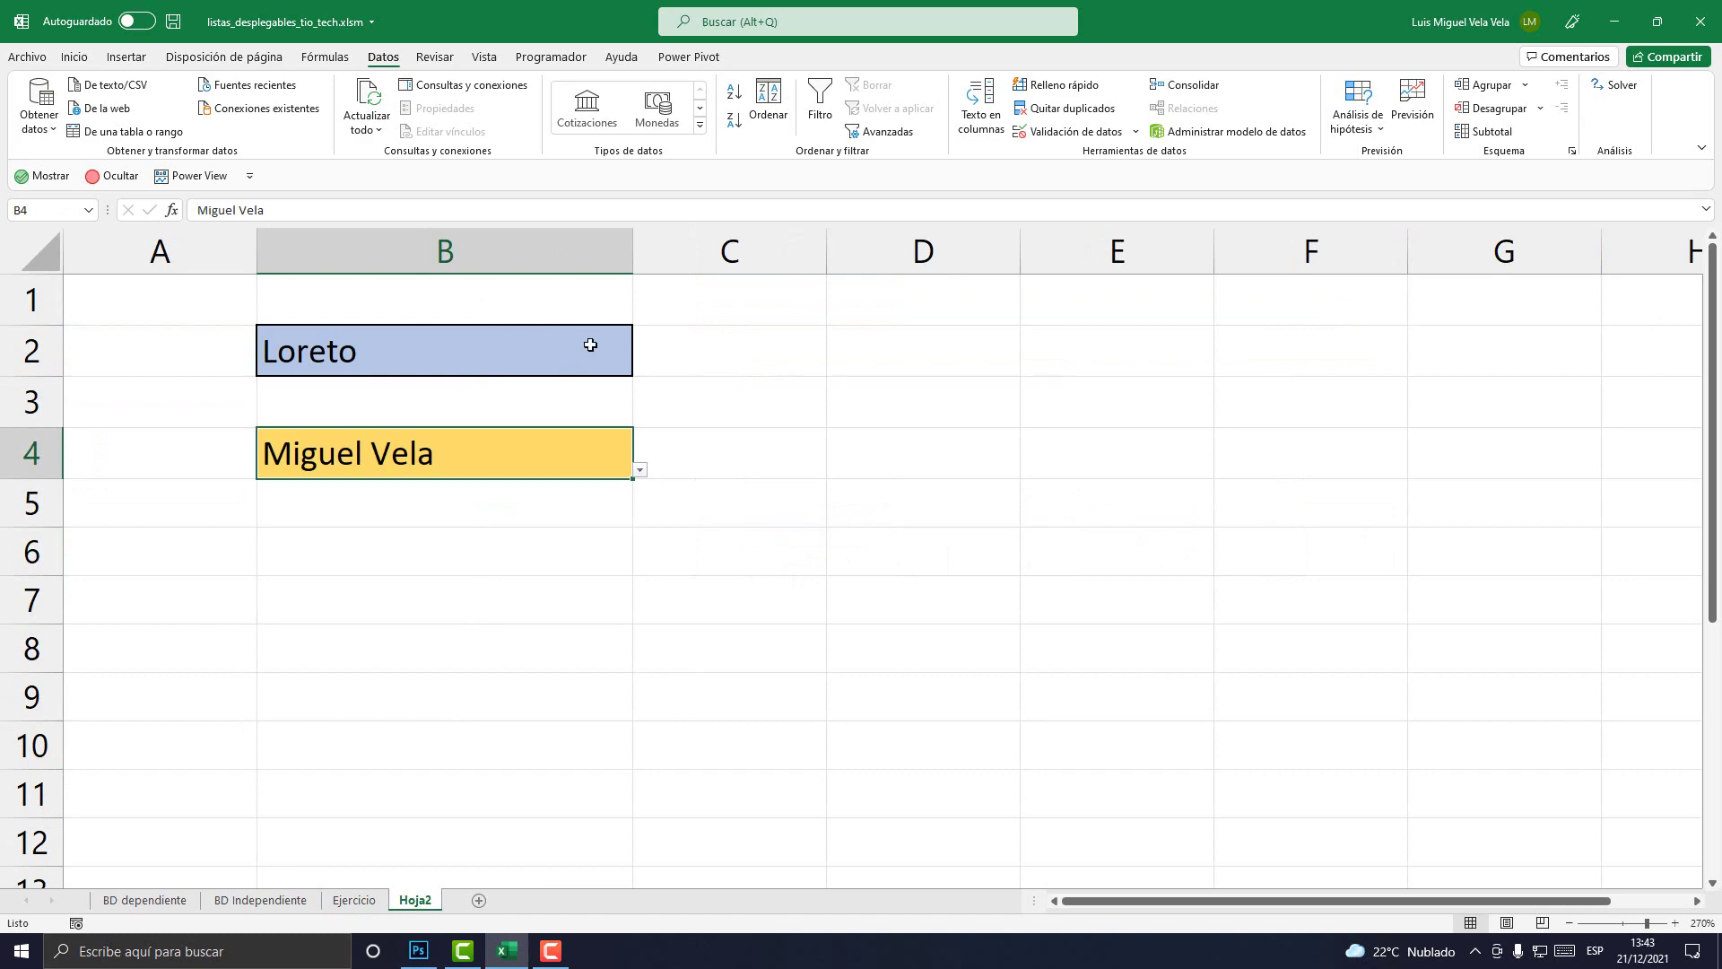
left_click(589, 345)
left_click(649, 363)
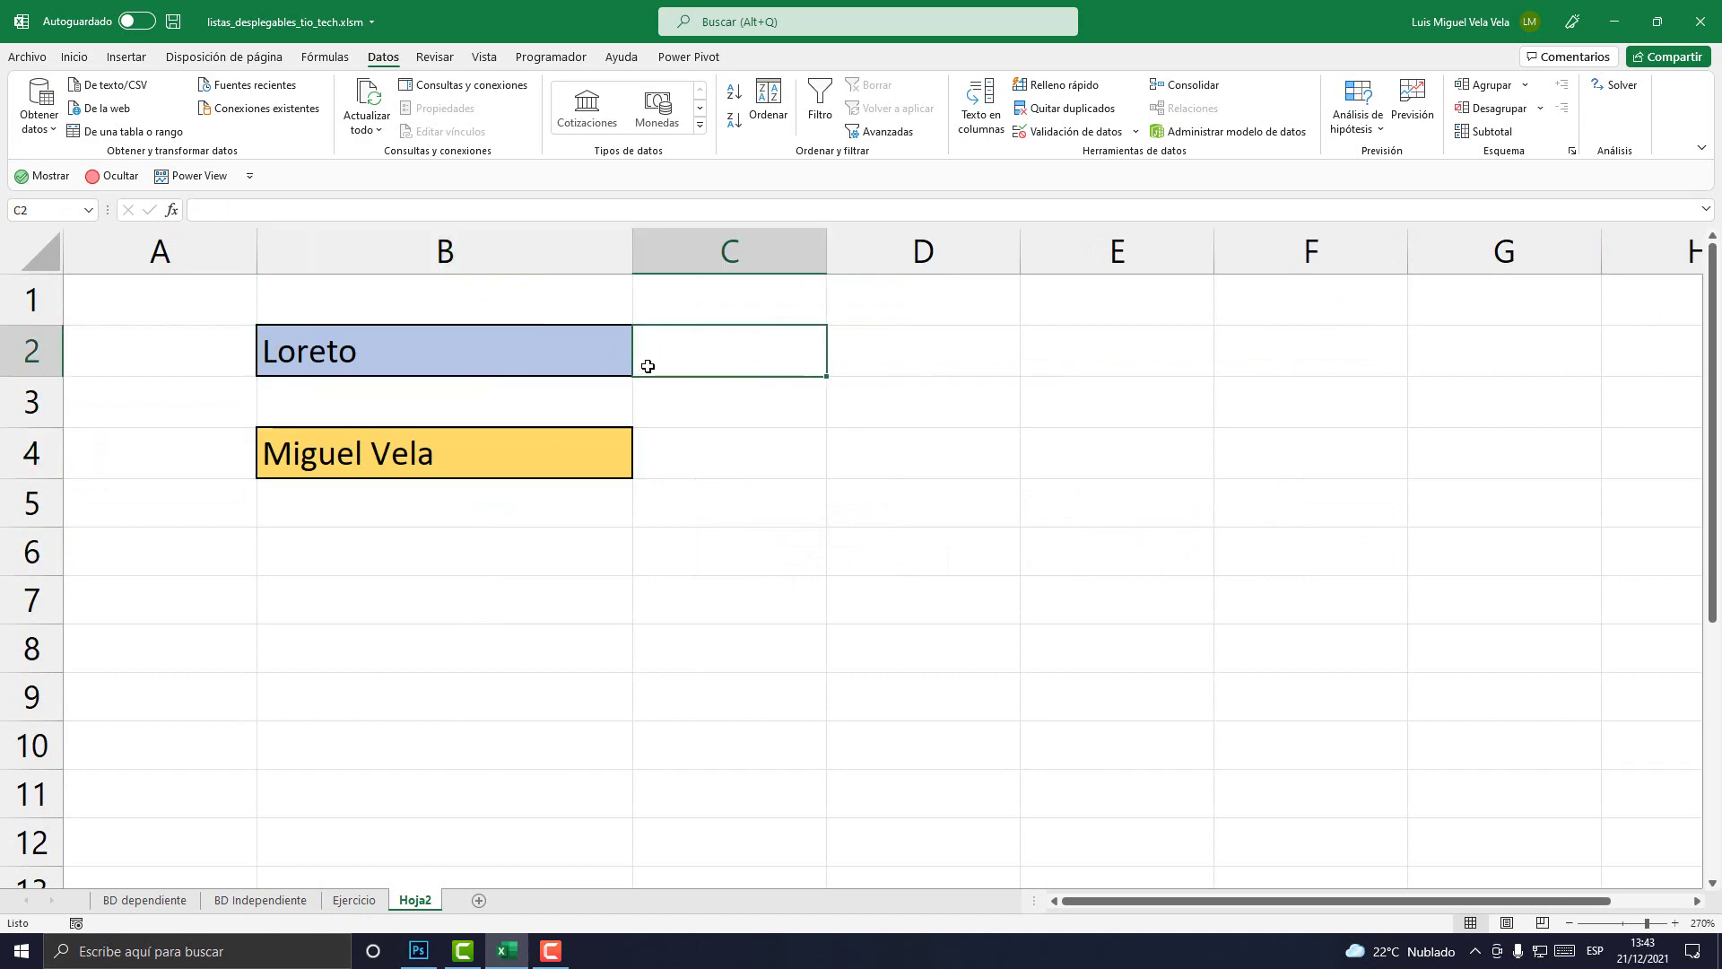
left_click(260, 899)
left_click(356, 902)
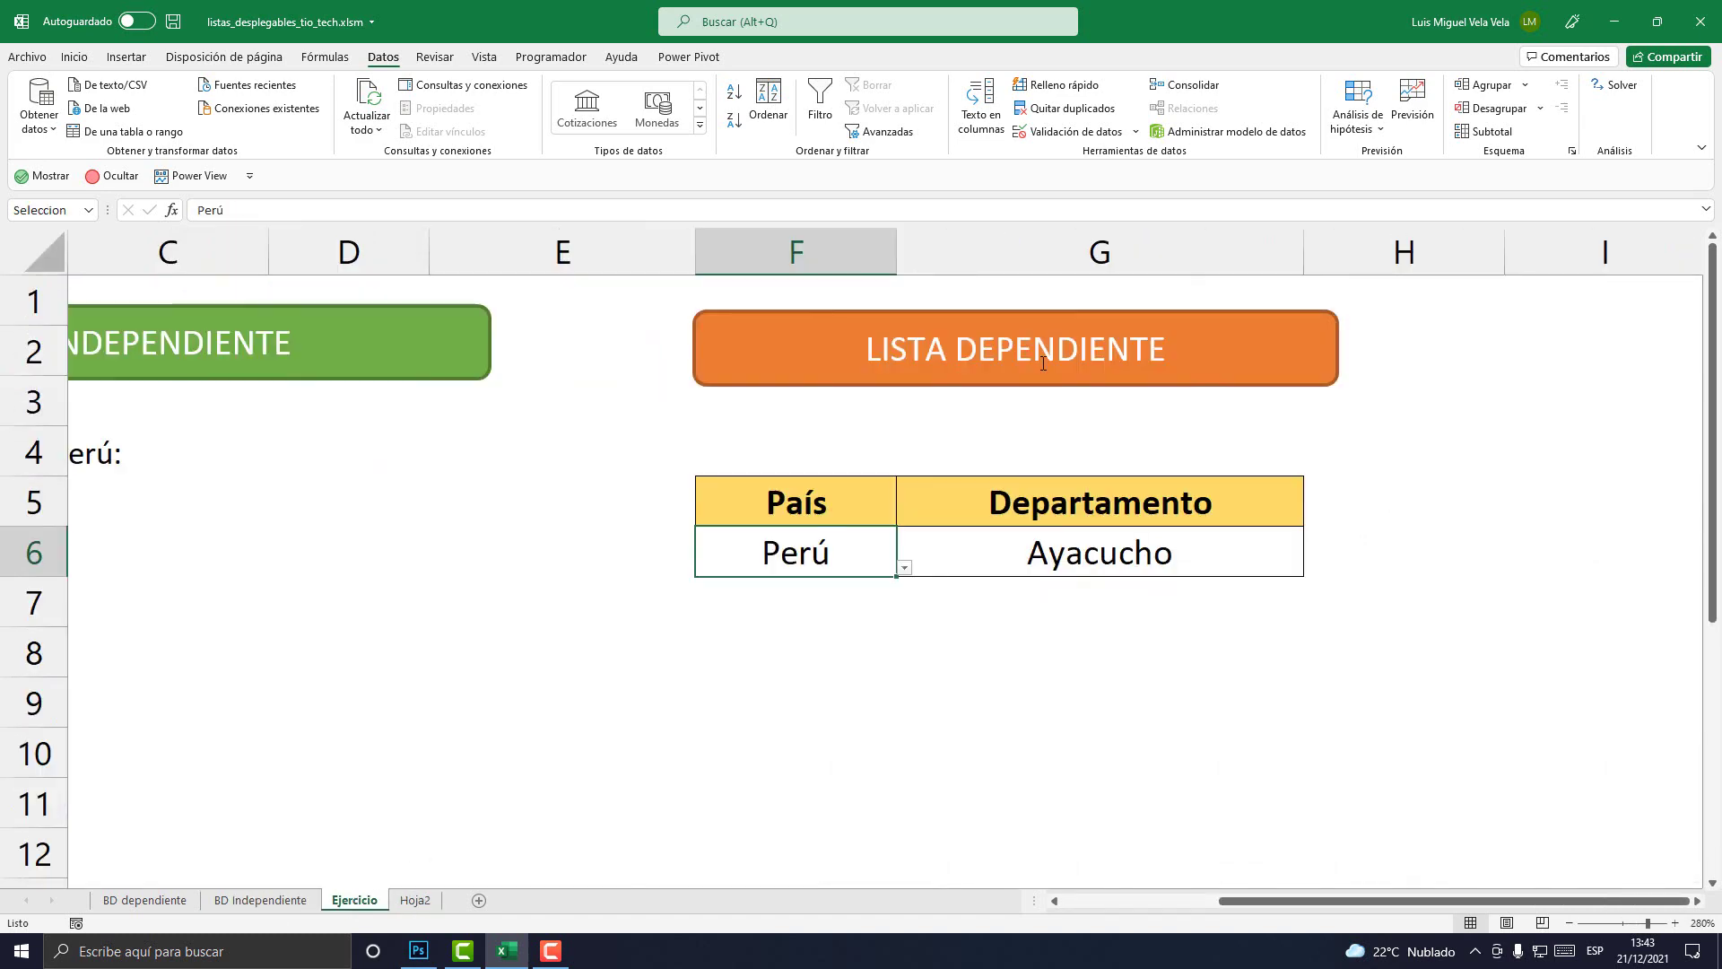
left_click(417, 899)
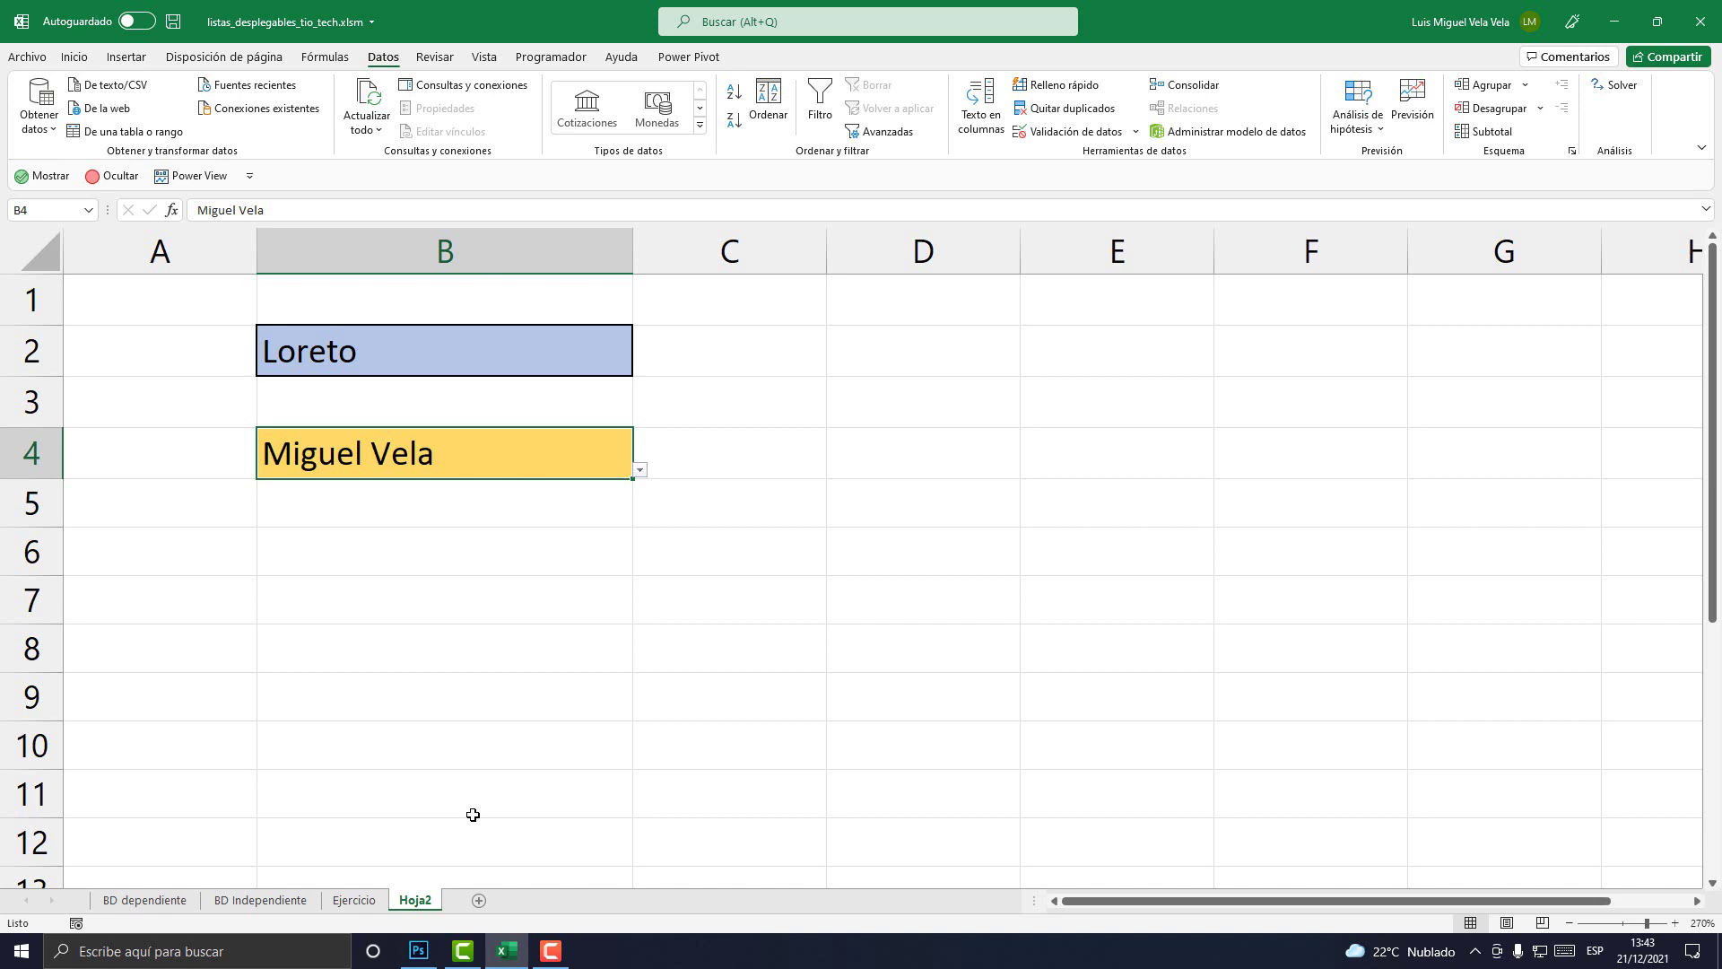
left_click(549, 953)
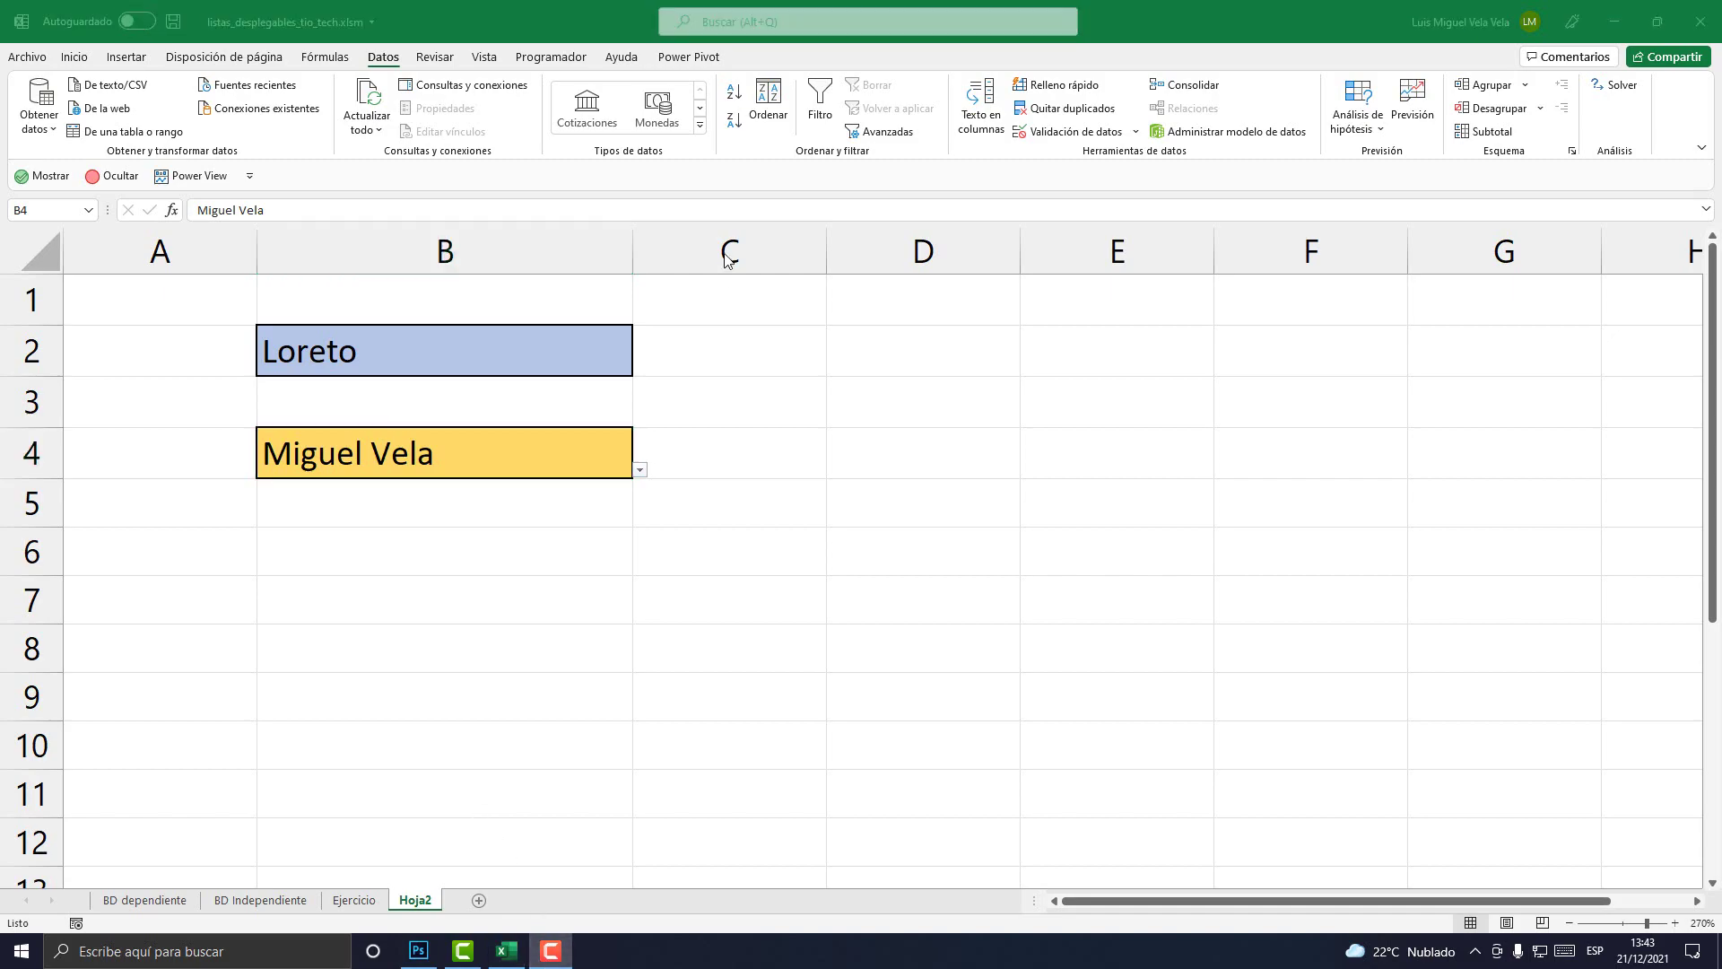